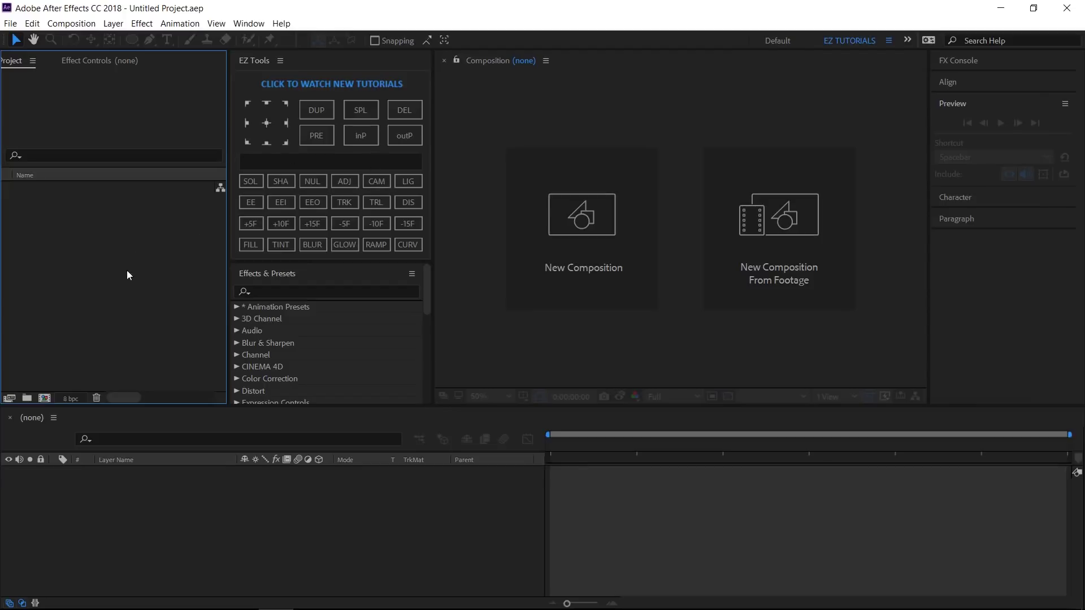
- Import the whole Assets folder from the Logo Animation directory into the project
right_click(131, 312)
mouse_move(170, 377)
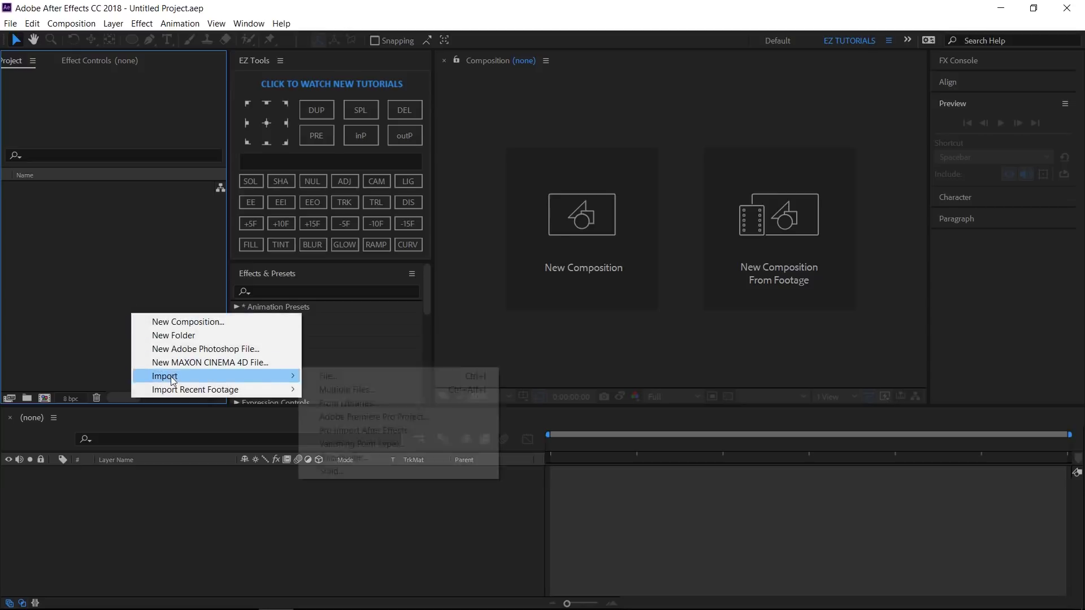
click(327, 377)
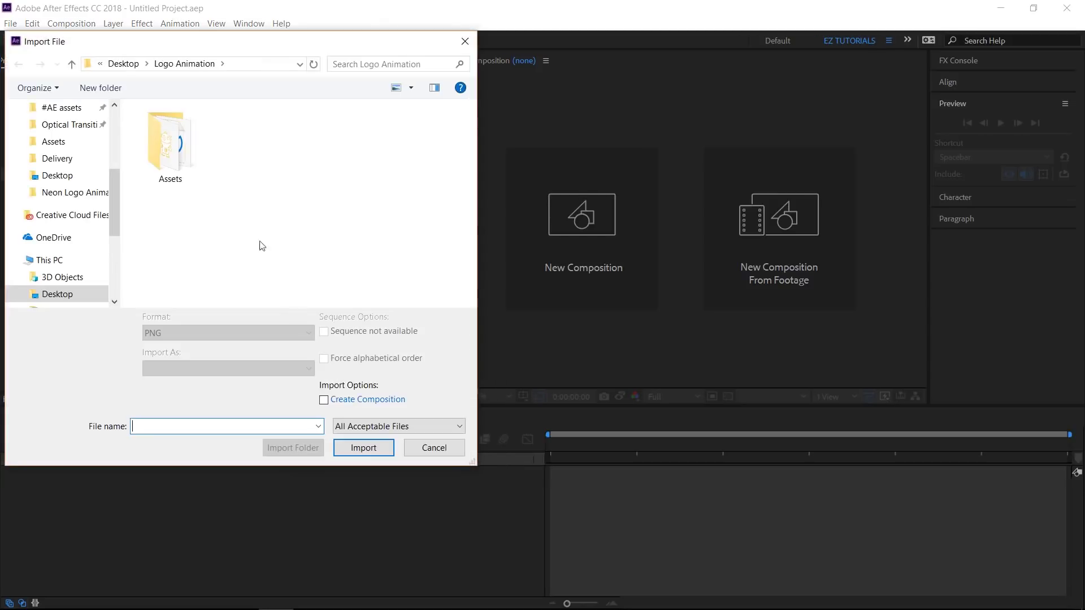
click(181, 145)
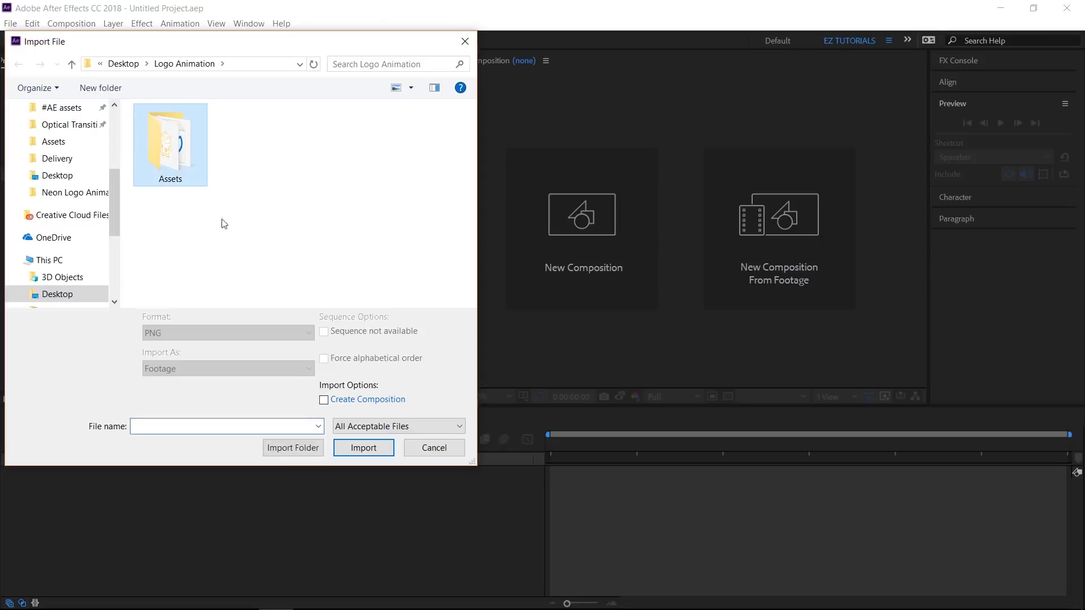
click(293, 448)
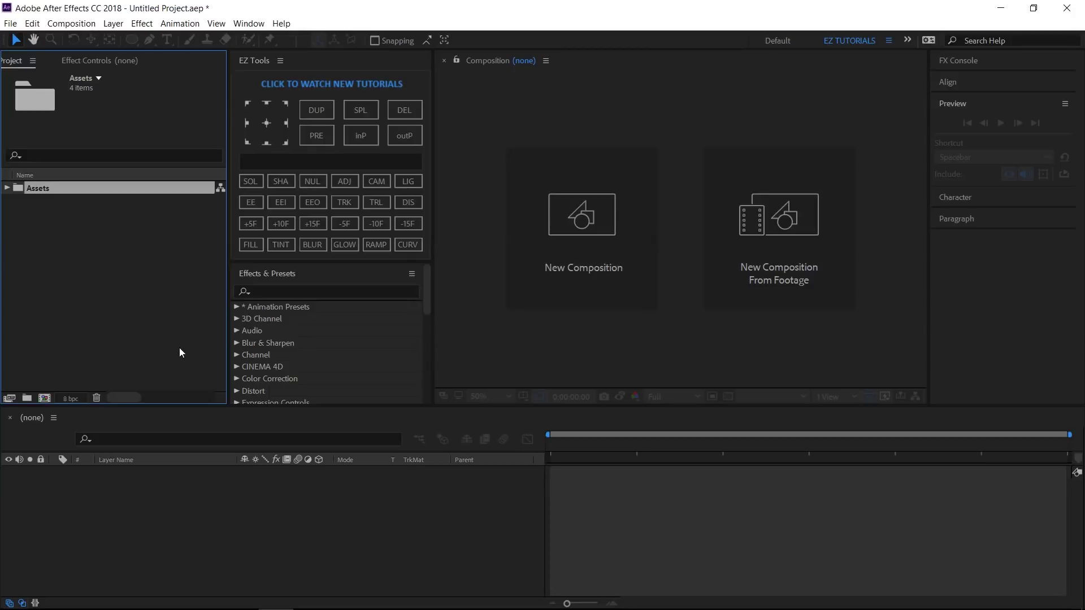
click(118, 328)
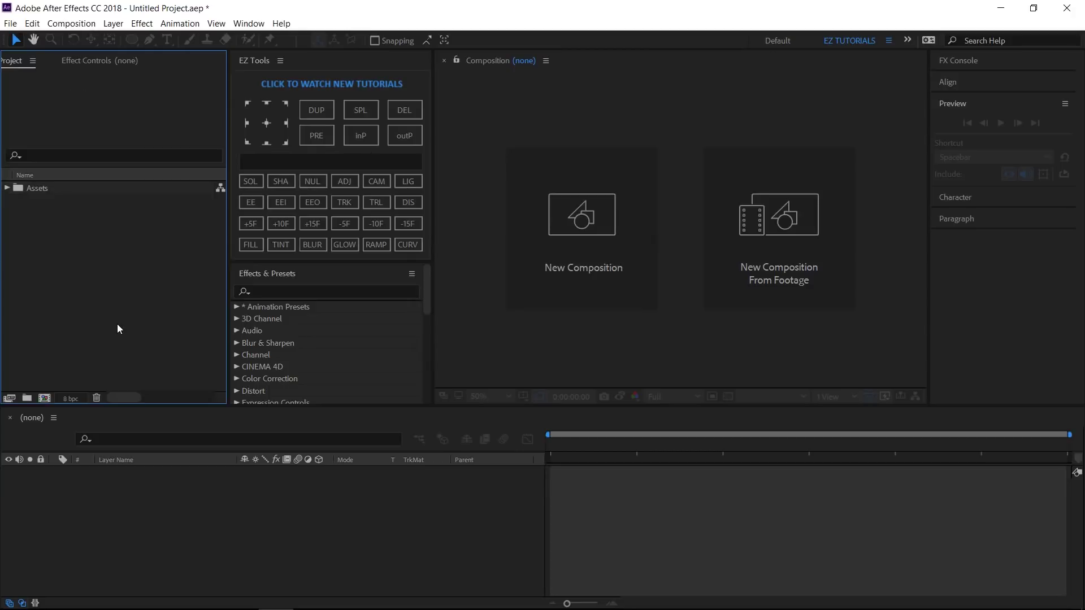
- Create a 1920 x 1080 composition named "Logo animation" at 30 fps with a duration of 0:00:07:15
click(44, 398)
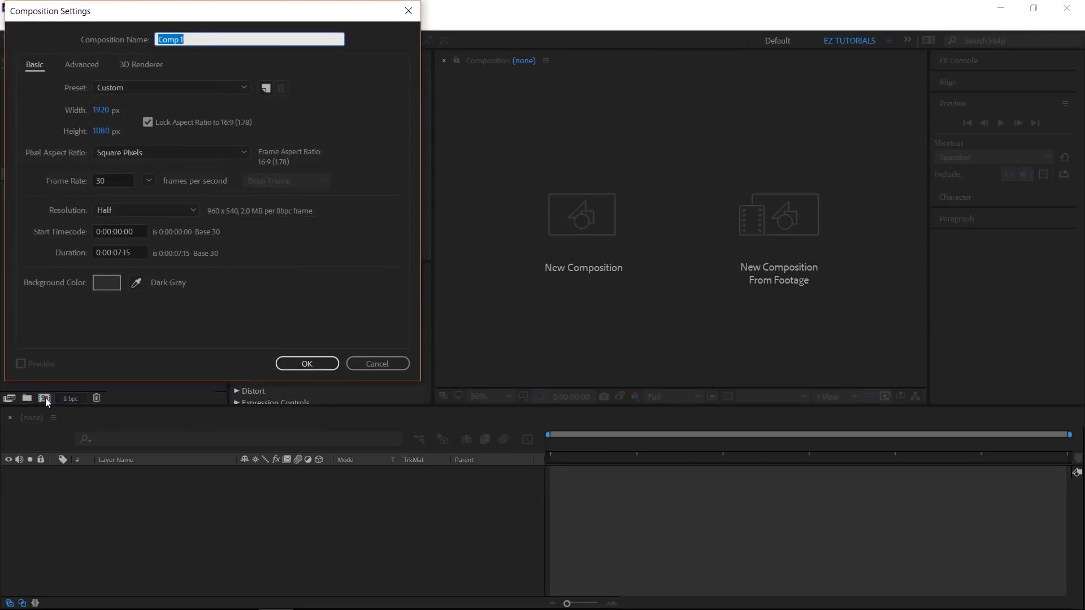
text(Logo animation)
click(289, 366)
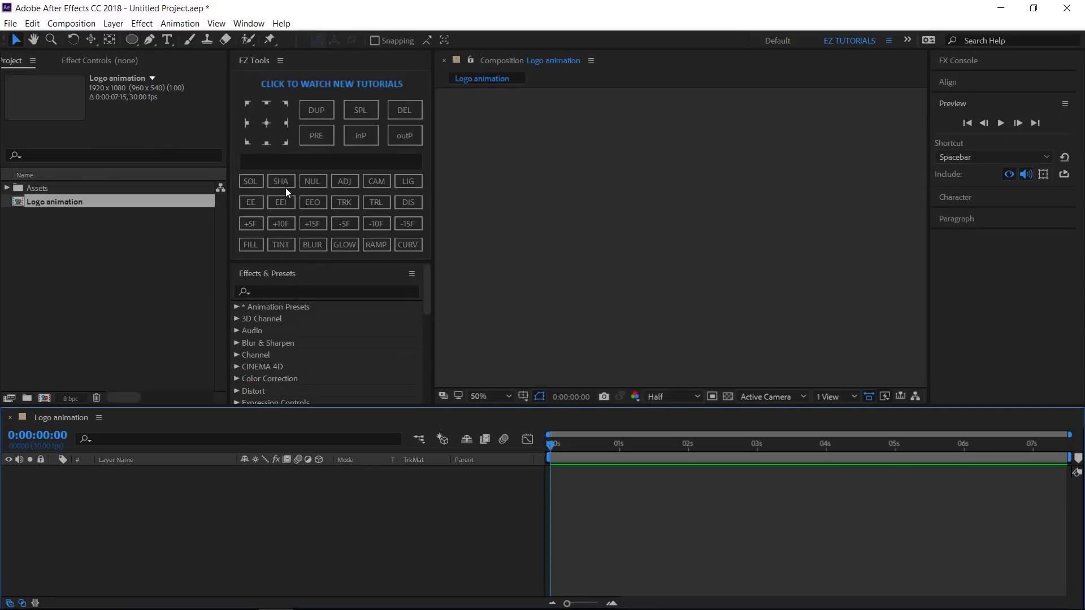
- Create a solid layer named "Background" in the Logo animation composition
click(254, 160)
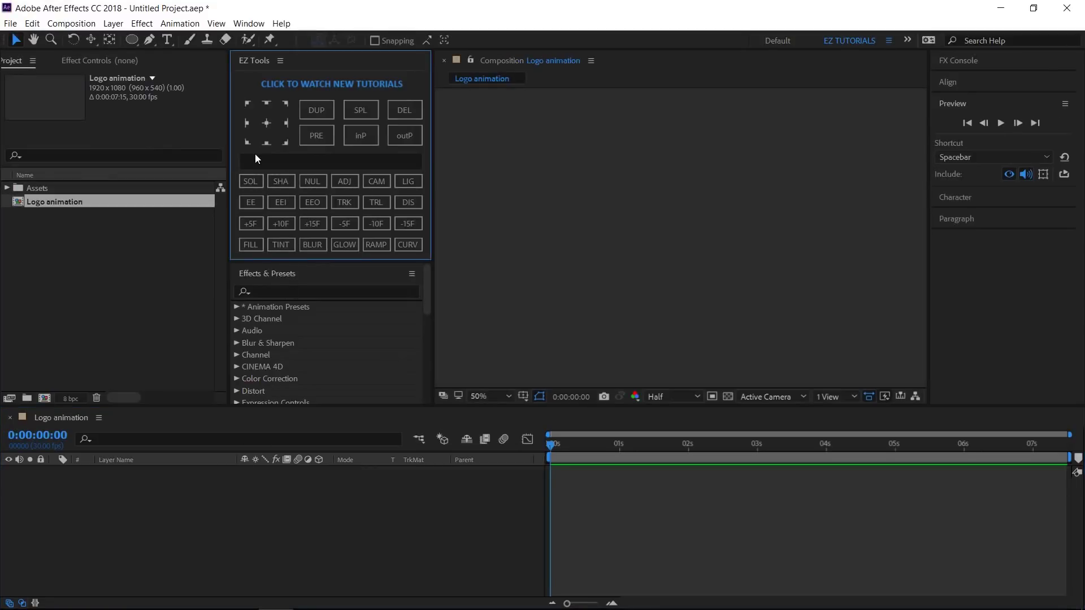
click(255, 161)
text(Ba)
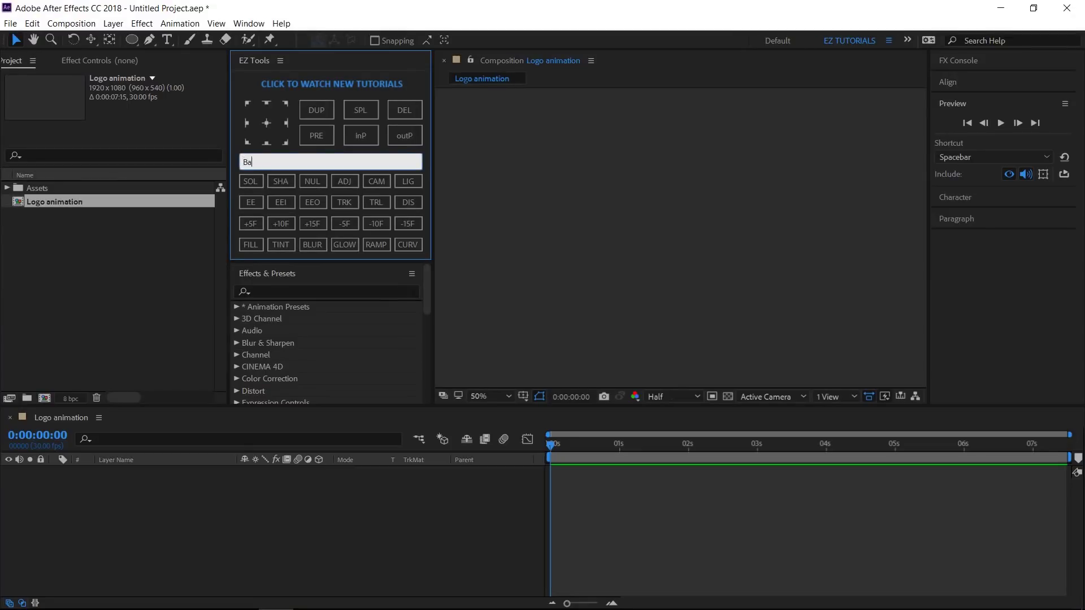
text(ckground)
click(256, 181)
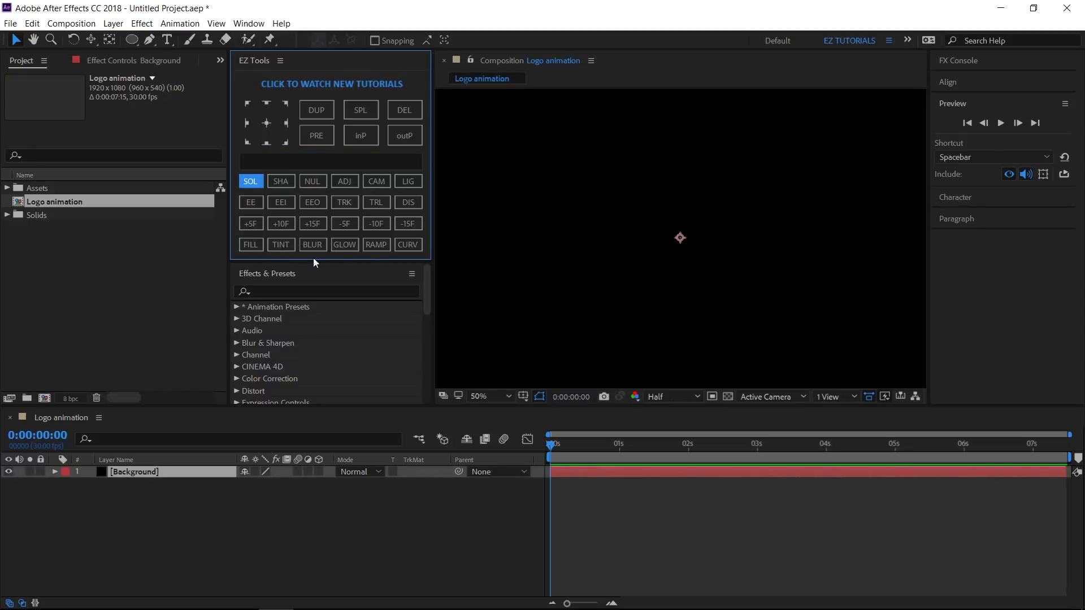
- Apply a Gradient Ramp to the Background layer, setting the start of ramp's Y to 540 and the end of ramp's X to 5000
click(375, 245)
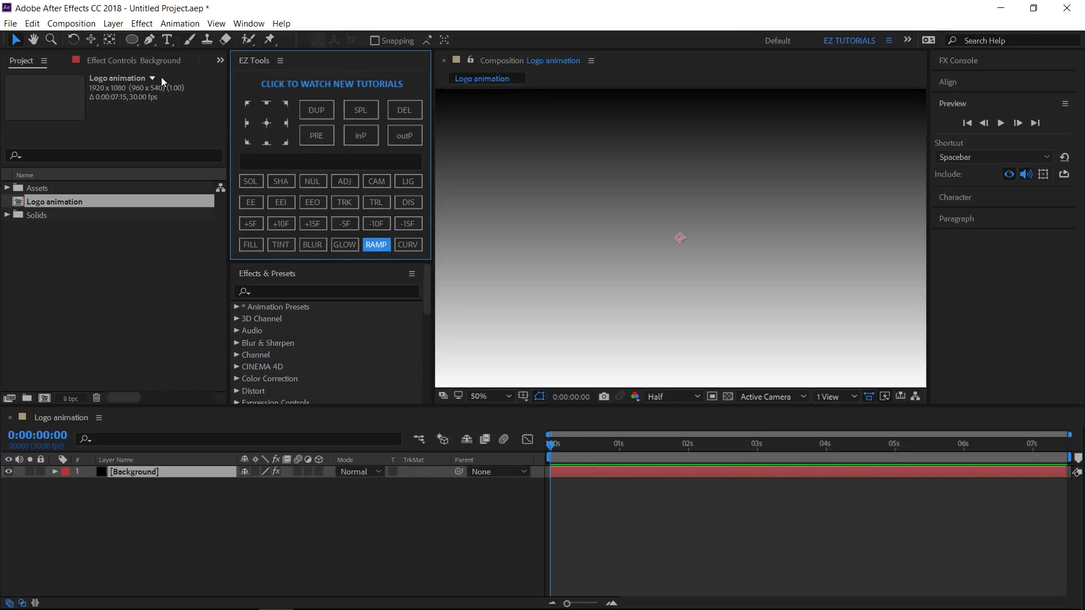
click(141, 61)
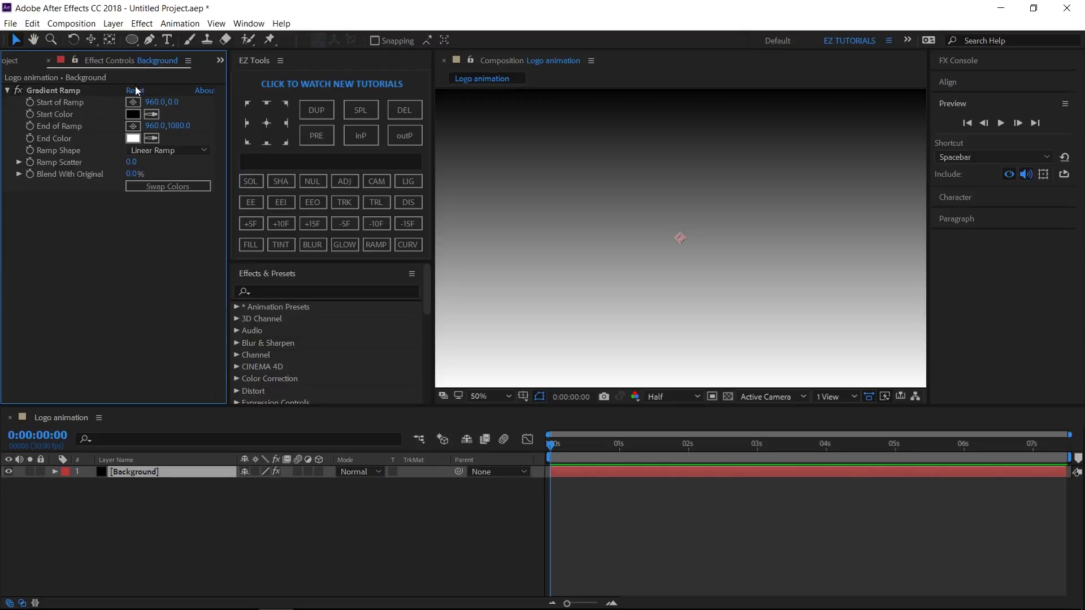
click(173, 102)
text(540)
key(Tab)
text(5000)
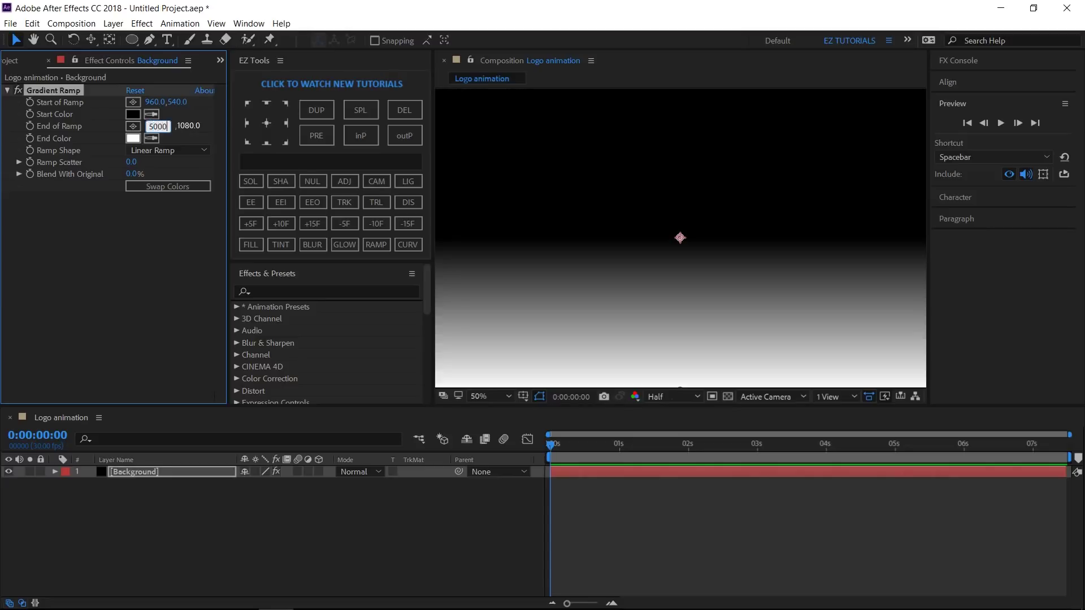
key(Return)
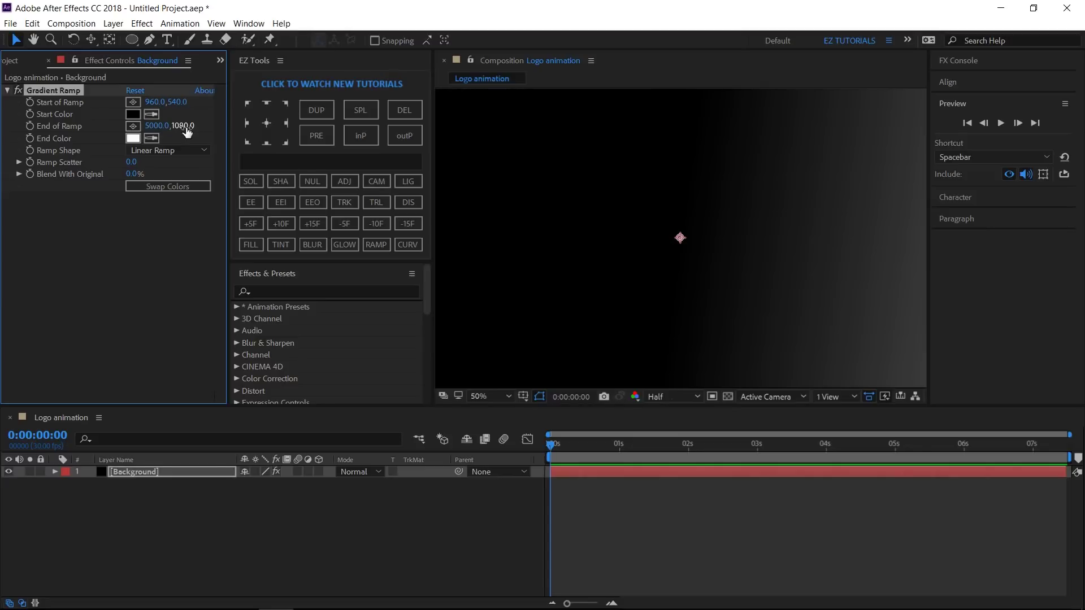
- Change the Background's gradient to a Radial Ramp and swap its start and end colors
click(195, 148)
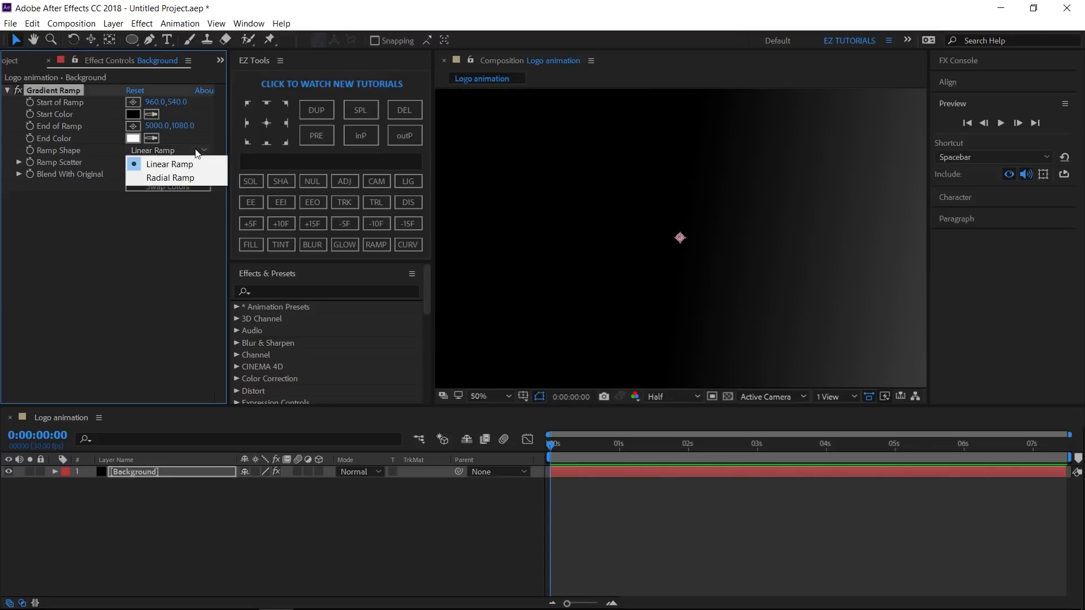
click(174, 177)
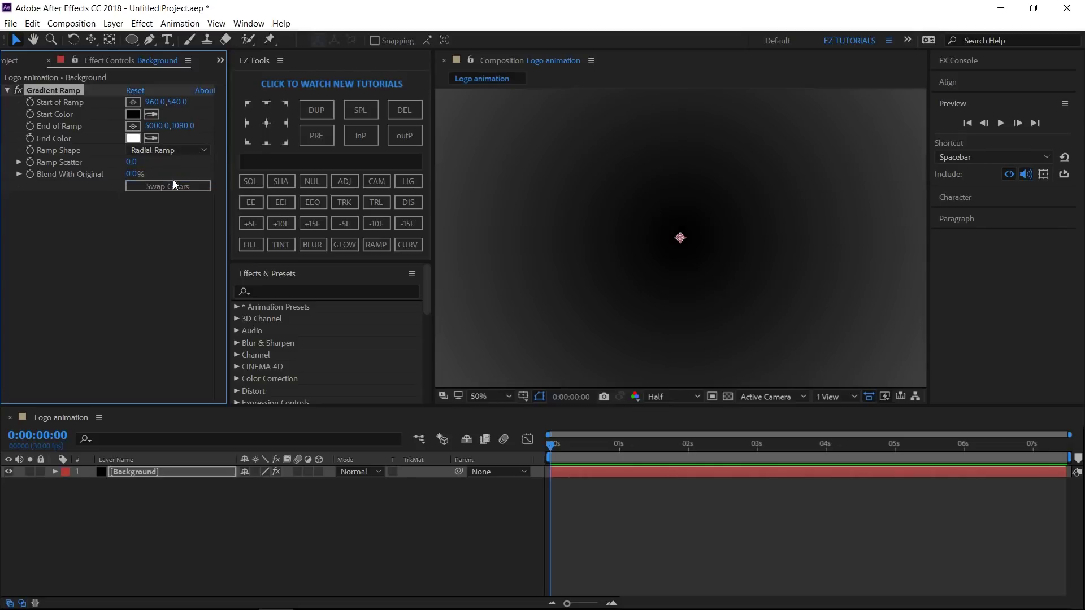
click(173, 186)
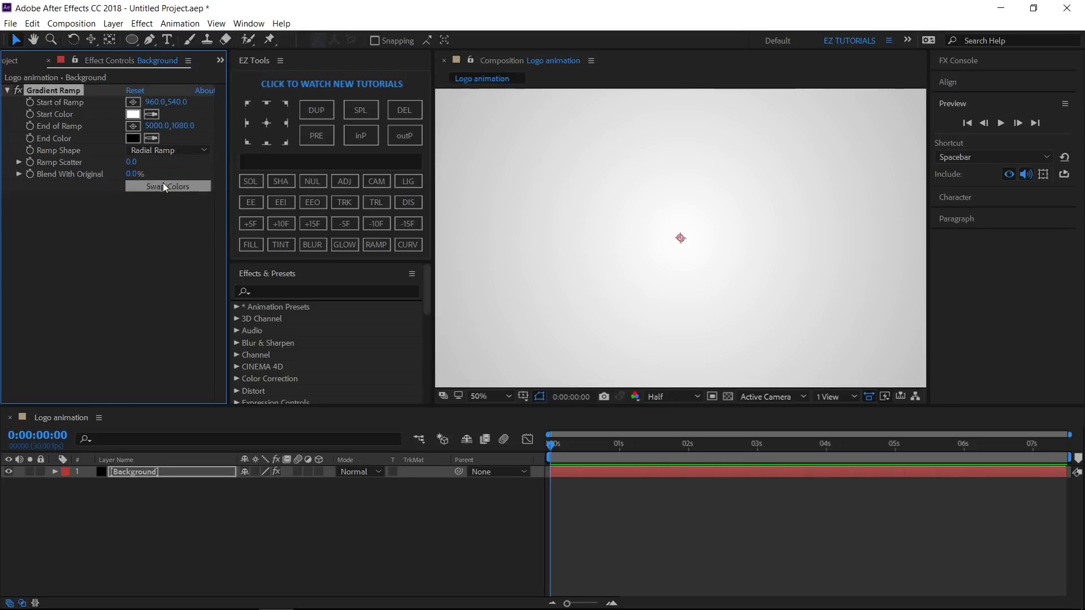
- Add color palette.png from the Assets folder to the composition above the Background layer
click(12, 60)
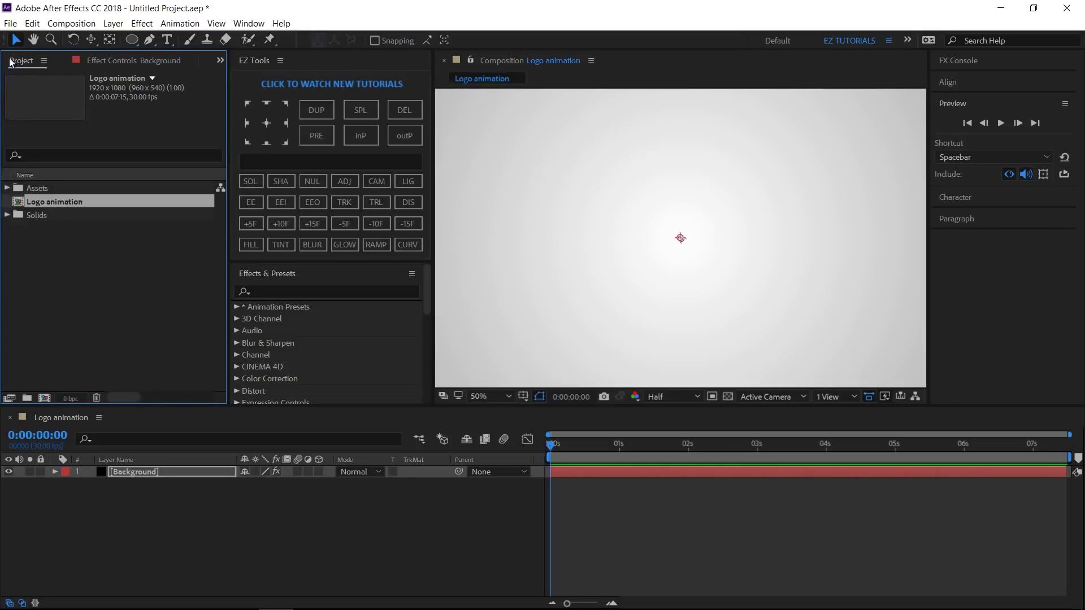
click(7, 188)
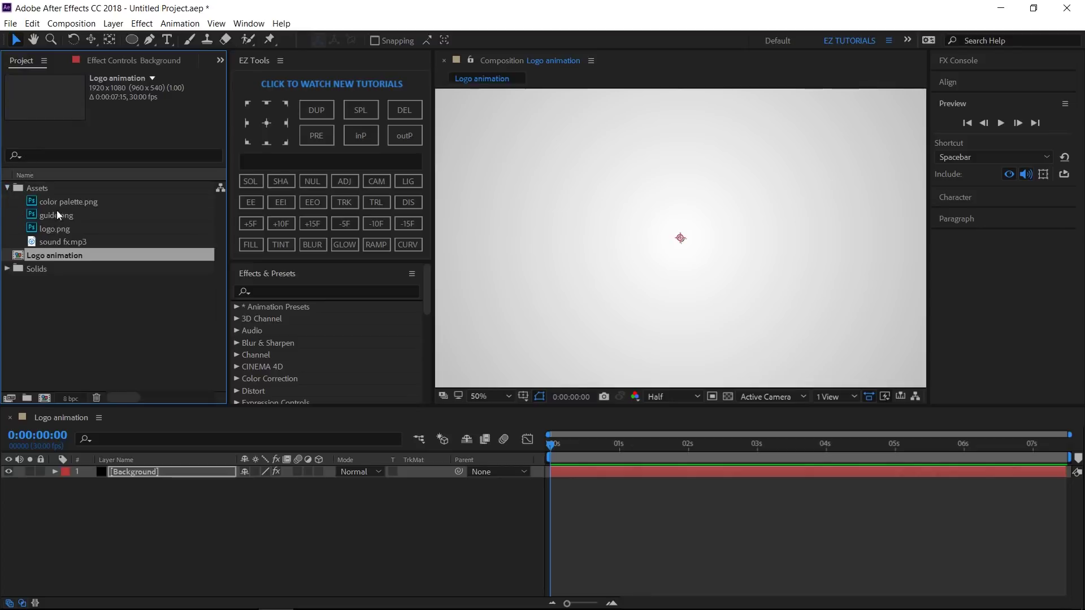
drag(59, 203, 100, 469)
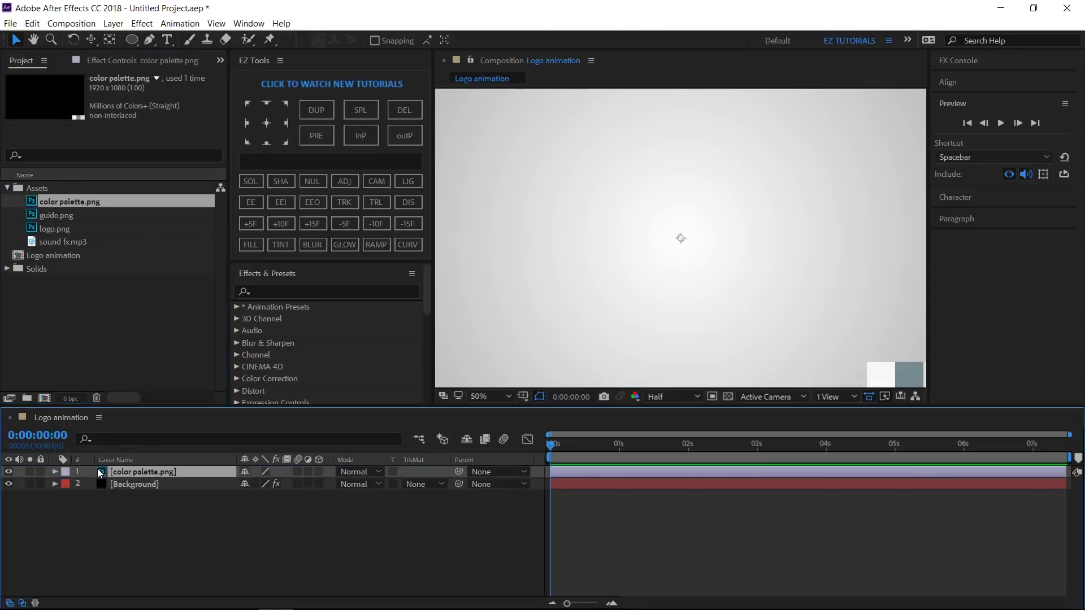
click(487, 390)
click(496, 176)
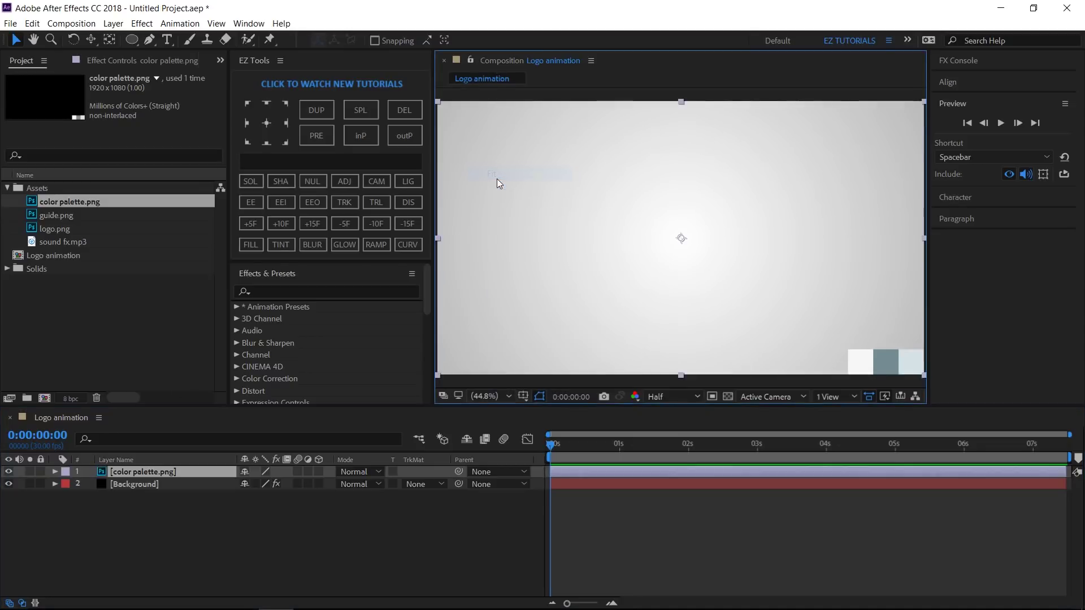
- Sample the off-white palette swatch as the start color of the Background's Gradient Ramp
click(117, 62)
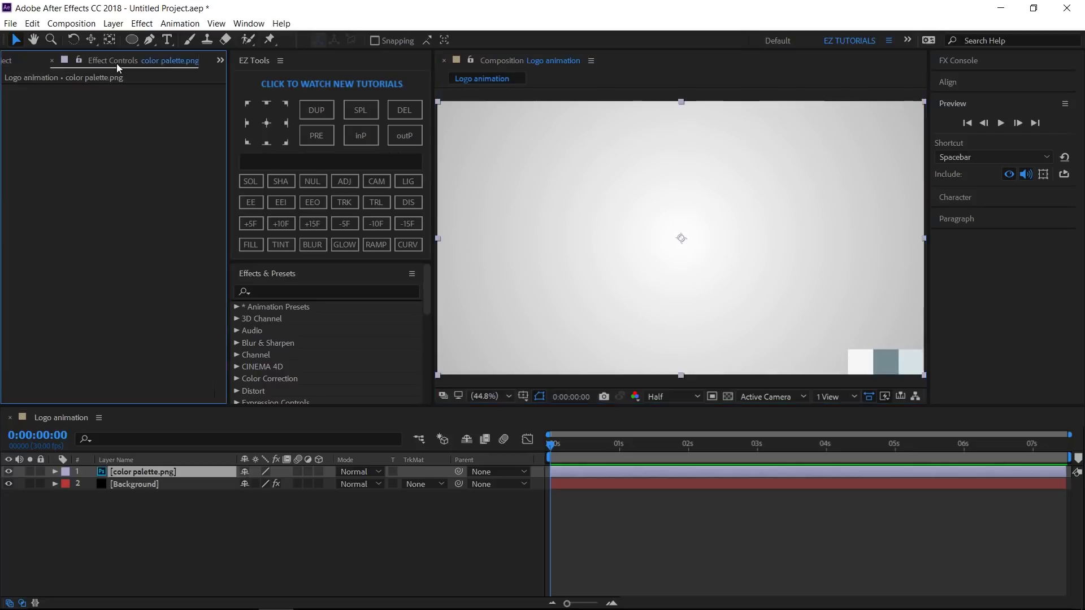
click(121, 484)
click(152, 115)
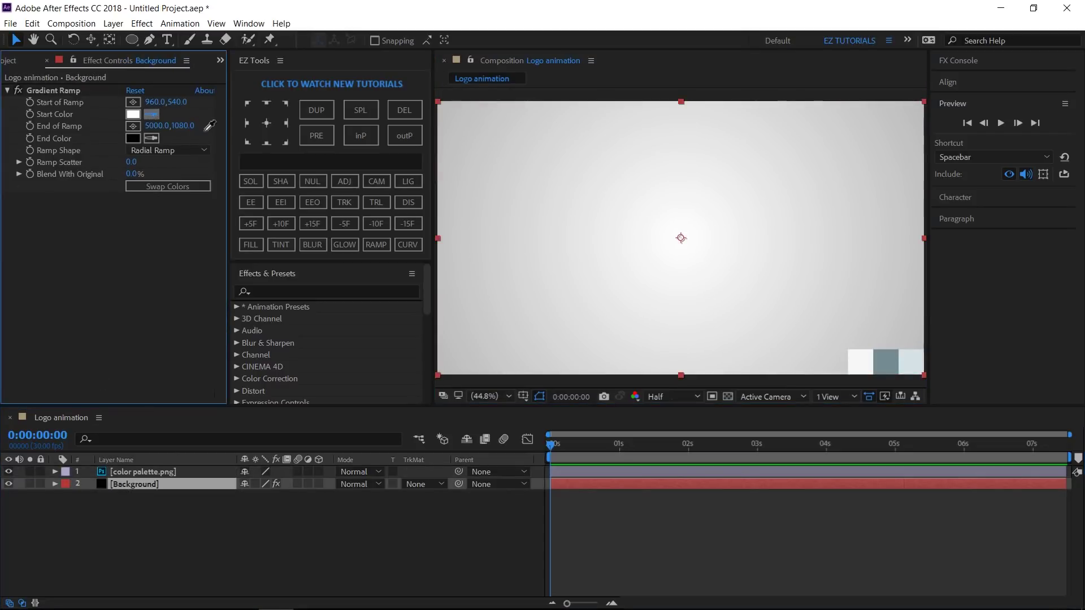
click(859, 367)
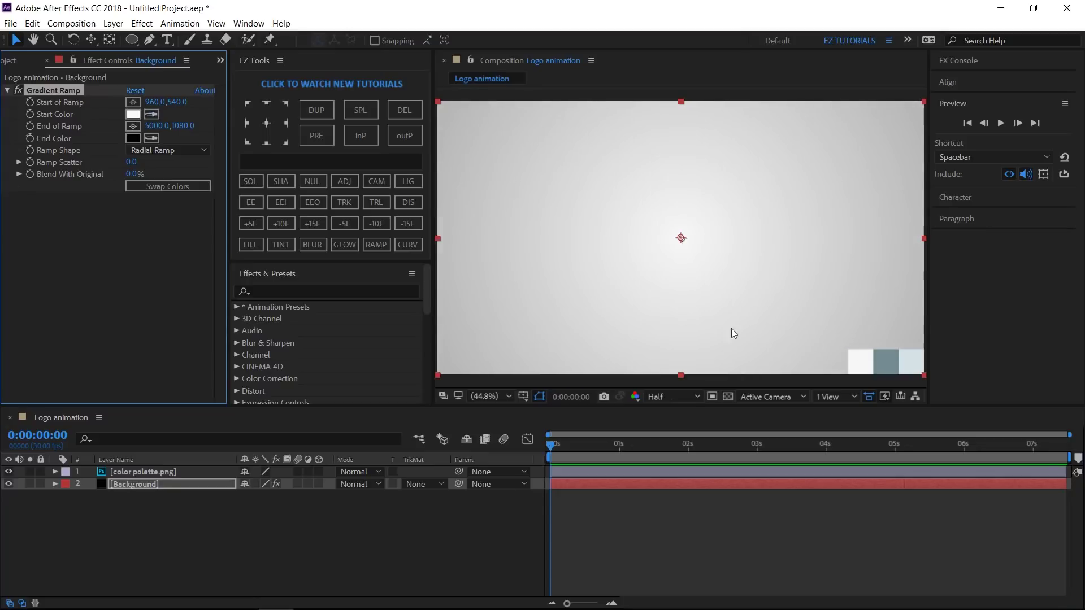
click(175, 249)
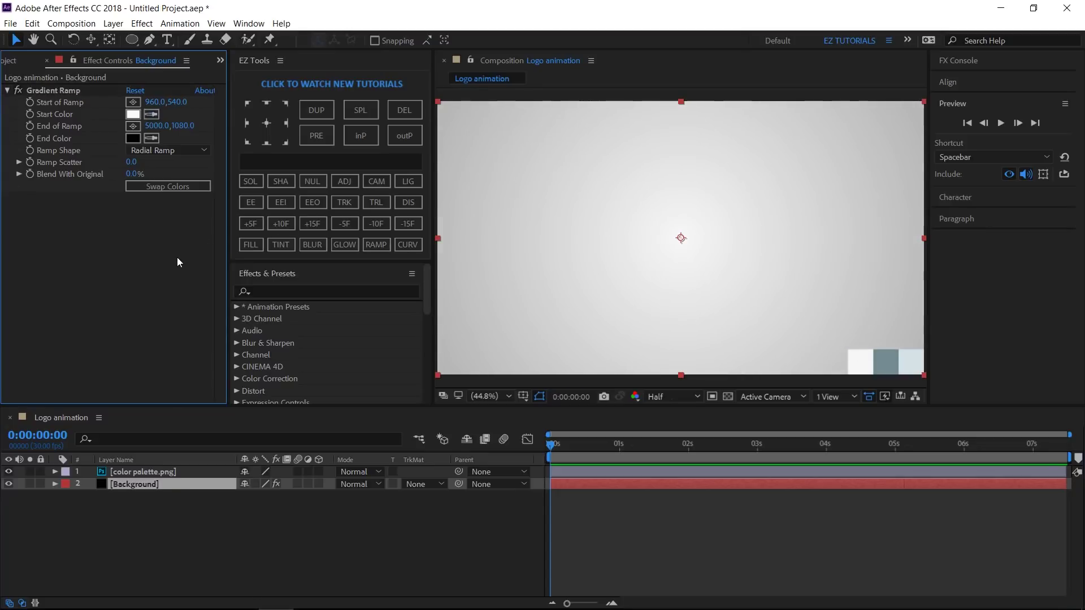
- Add a null object, hide it and rename it "Controller"
click(319, 178)
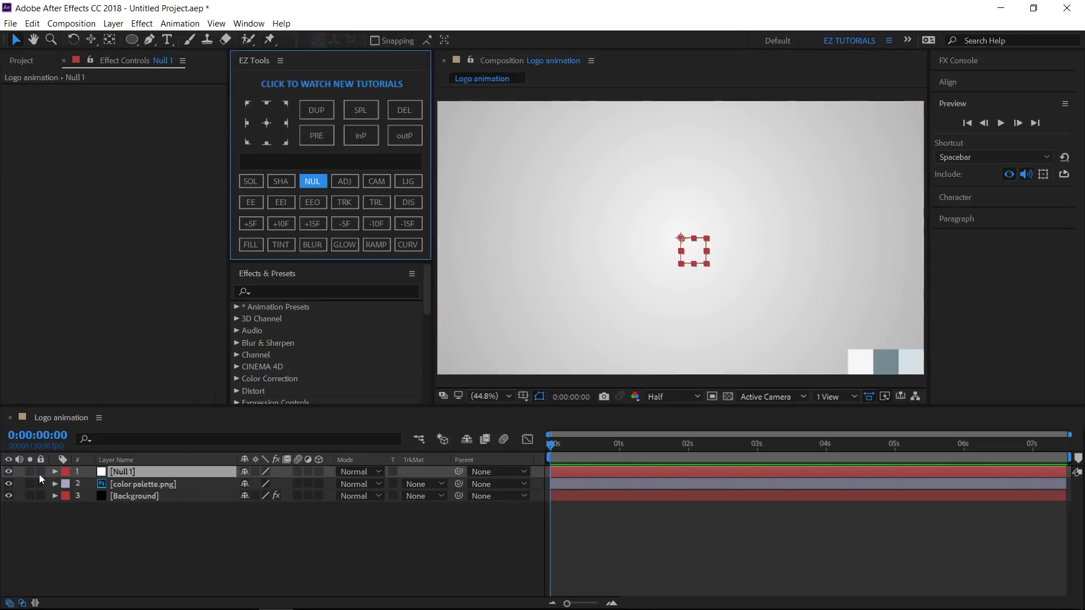
click(9, 471)
key(Return)
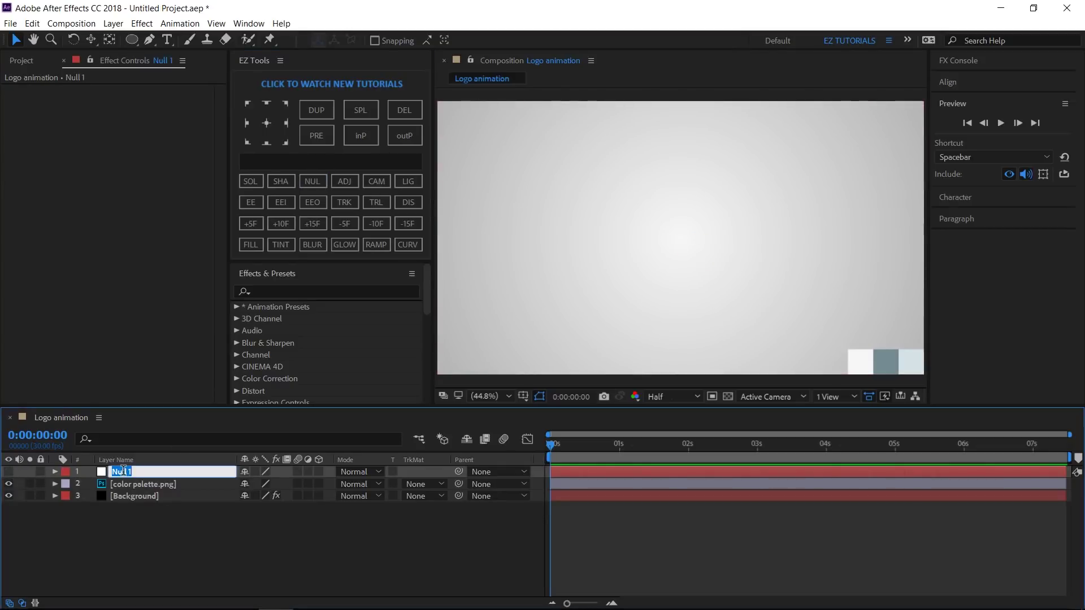
text(con)
text(troller)
key(Return)
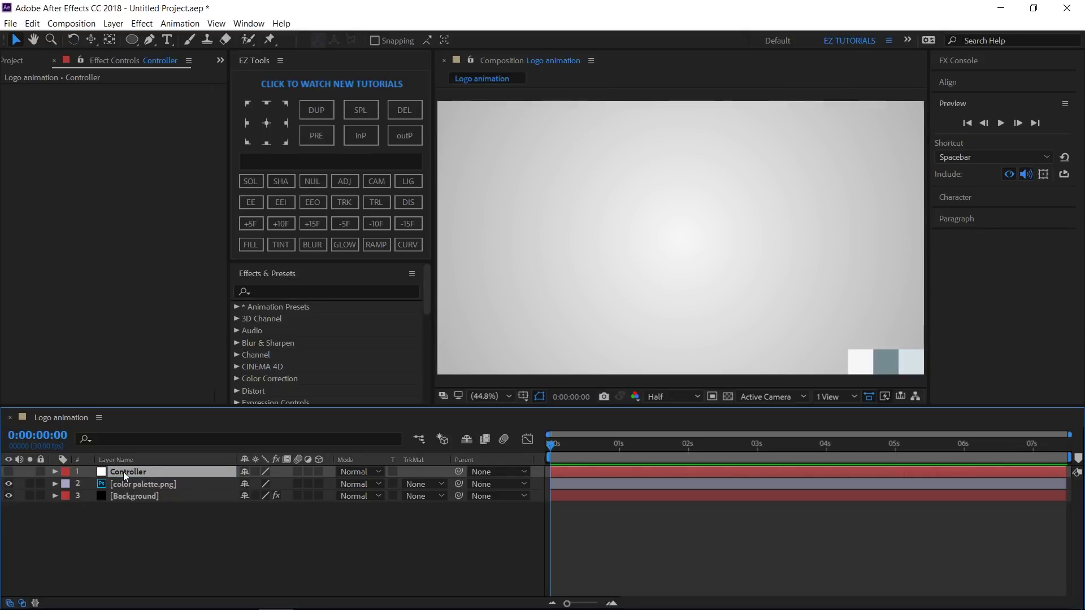
- Find the Color Control effect, apply it to the Controller layer and duplicate it once
click(342, 292)
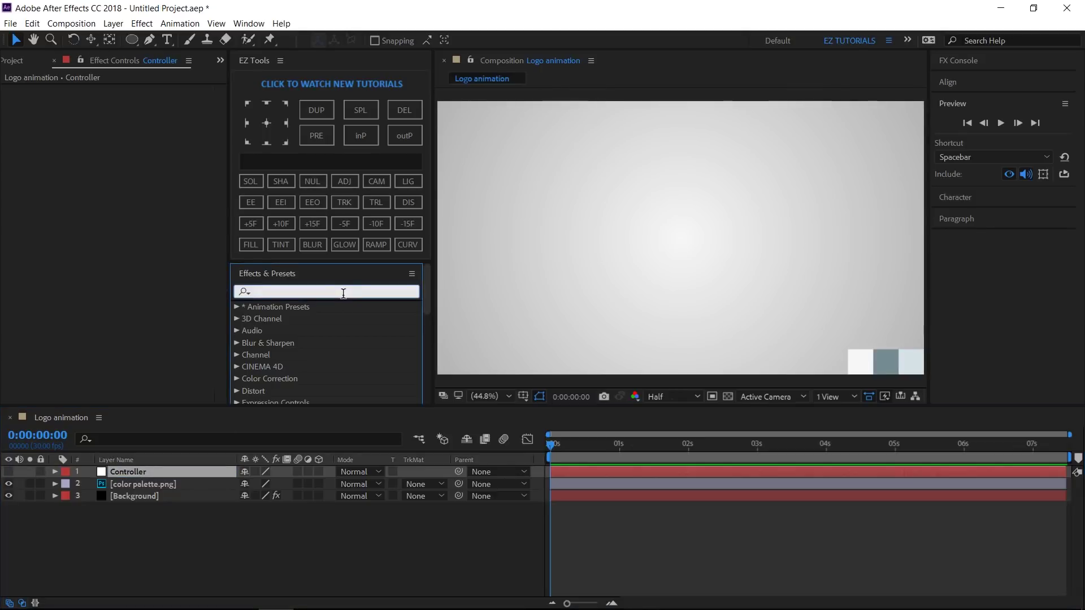
text(color co)
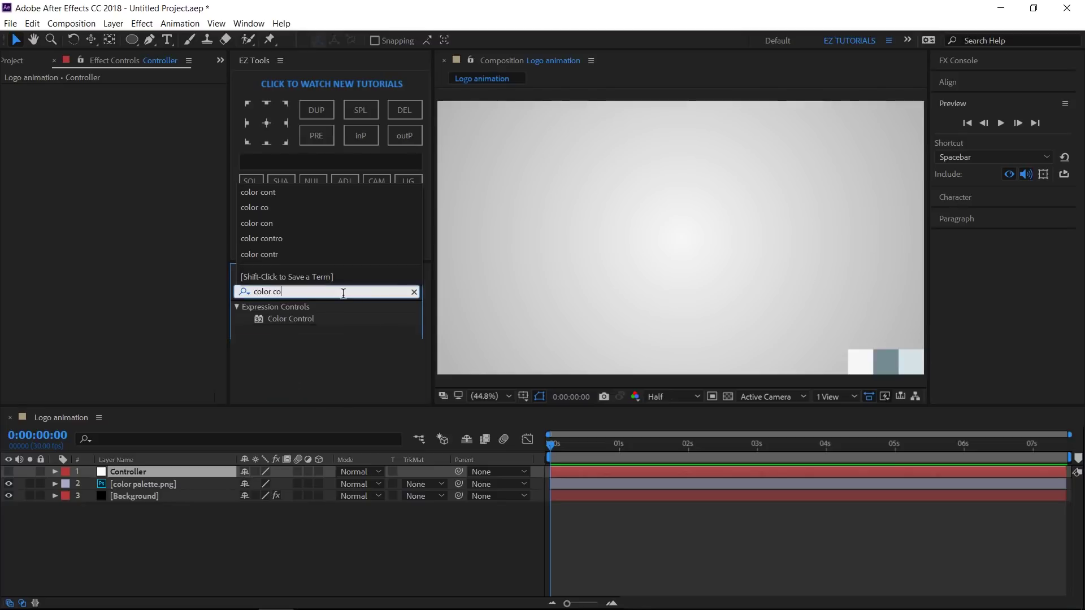
text(n)
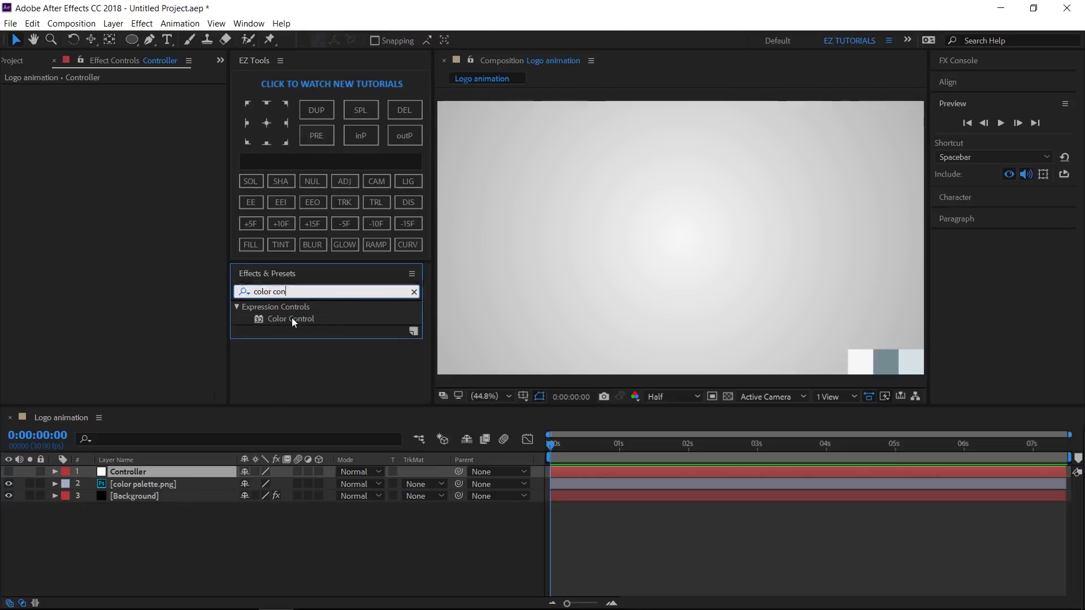
drag(291, 318, 118, 324)
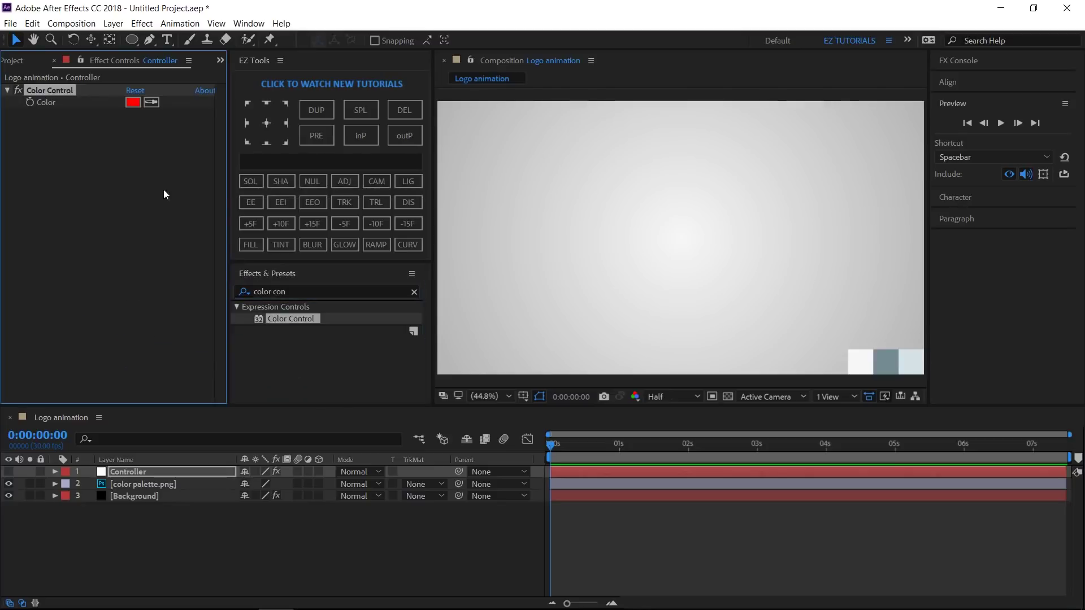
click(307, 107)
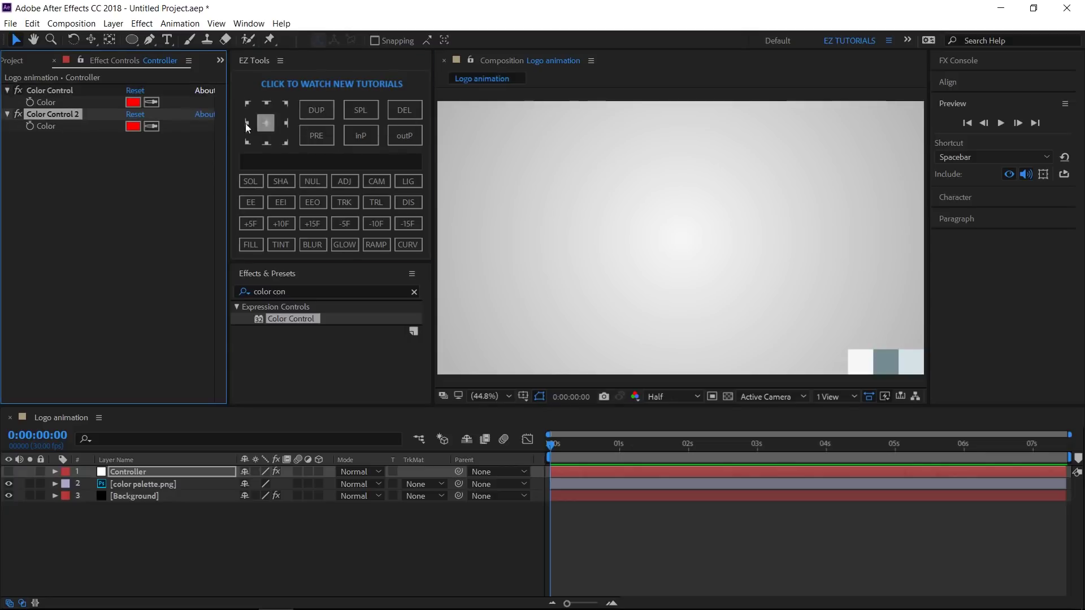
- Rename the Controller's two Color Control effects "First color" and "Second color"
click(64, 92)
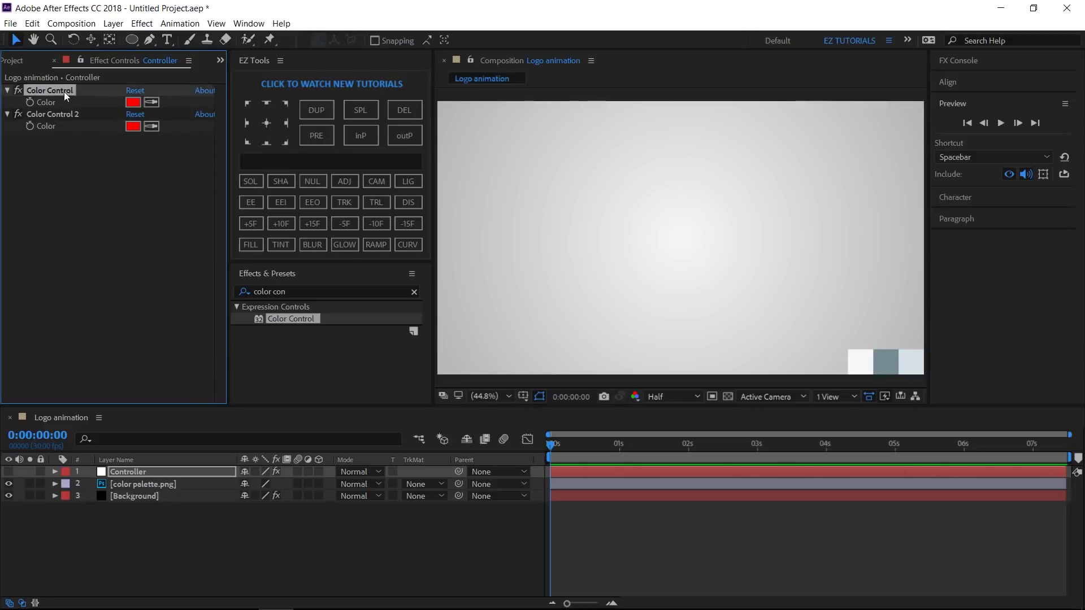
key(Return)
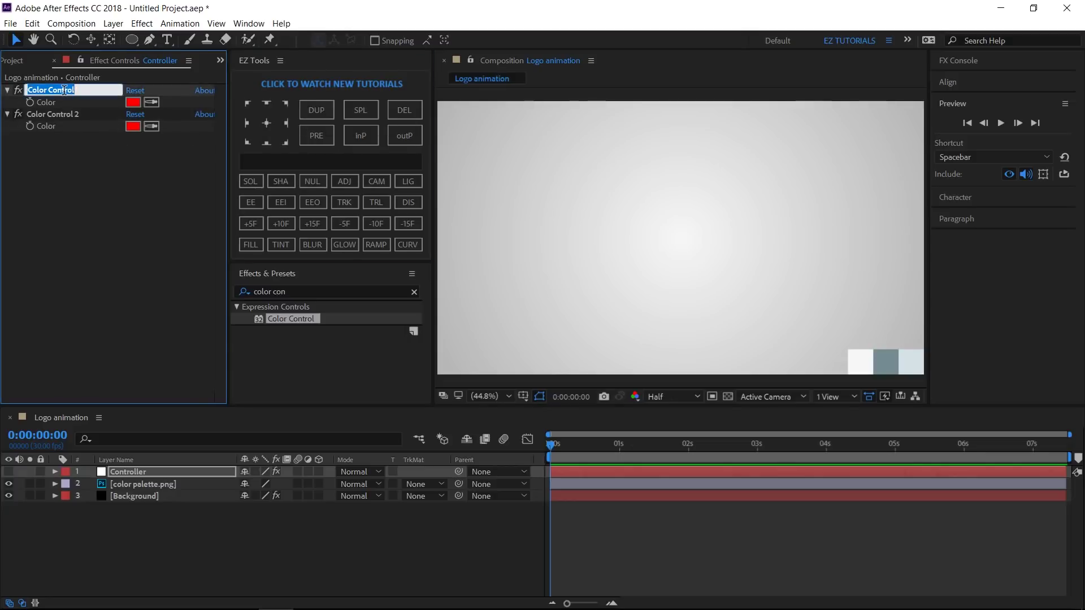
text(First color)
key(Return)
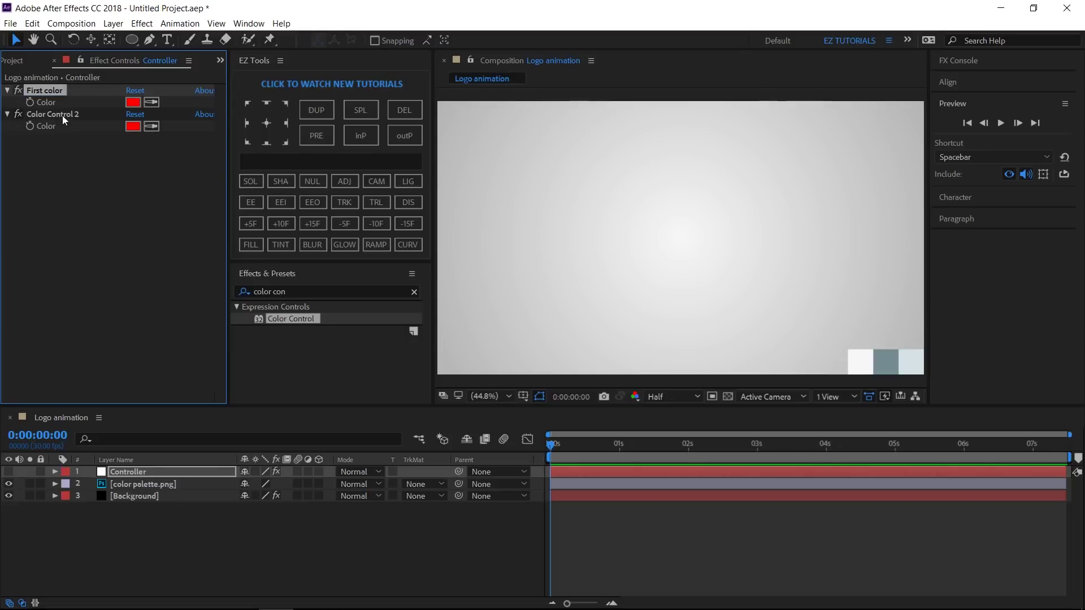
click(62, 116)
key(Return)
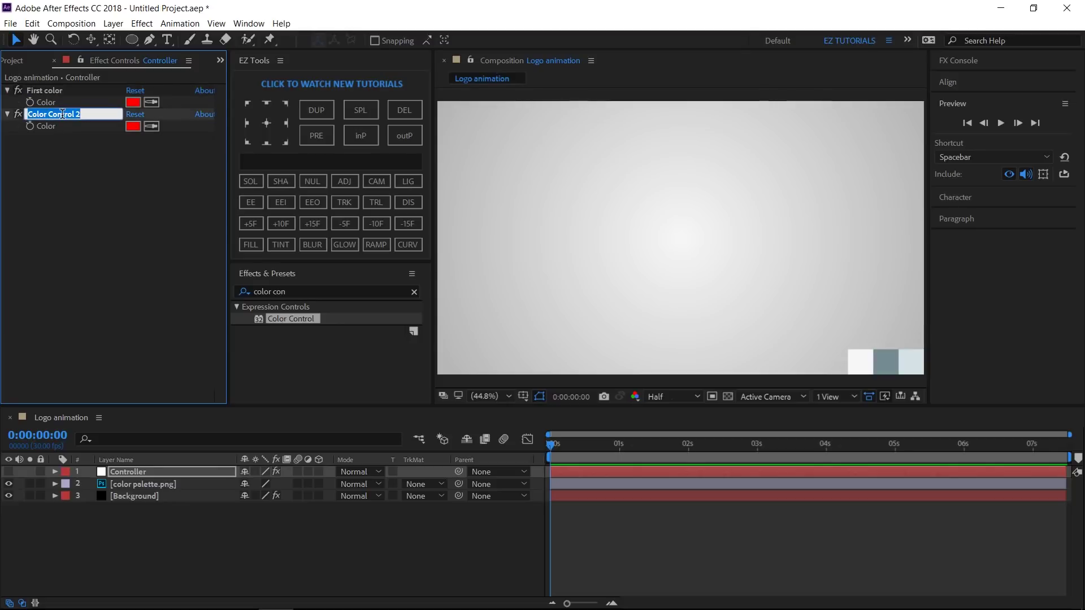
text(Second color)
key(Return)
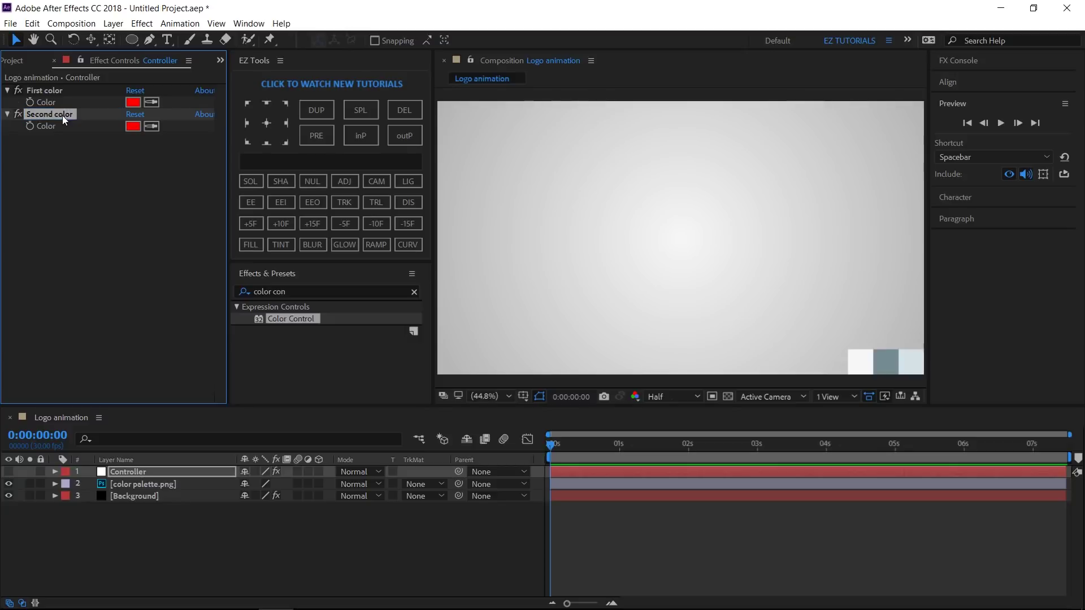
- Sample the slate grey palette swatch for First color and a pale palette swatch for Second color
click(149, 102)
click(886, 360)
click(151, 126)
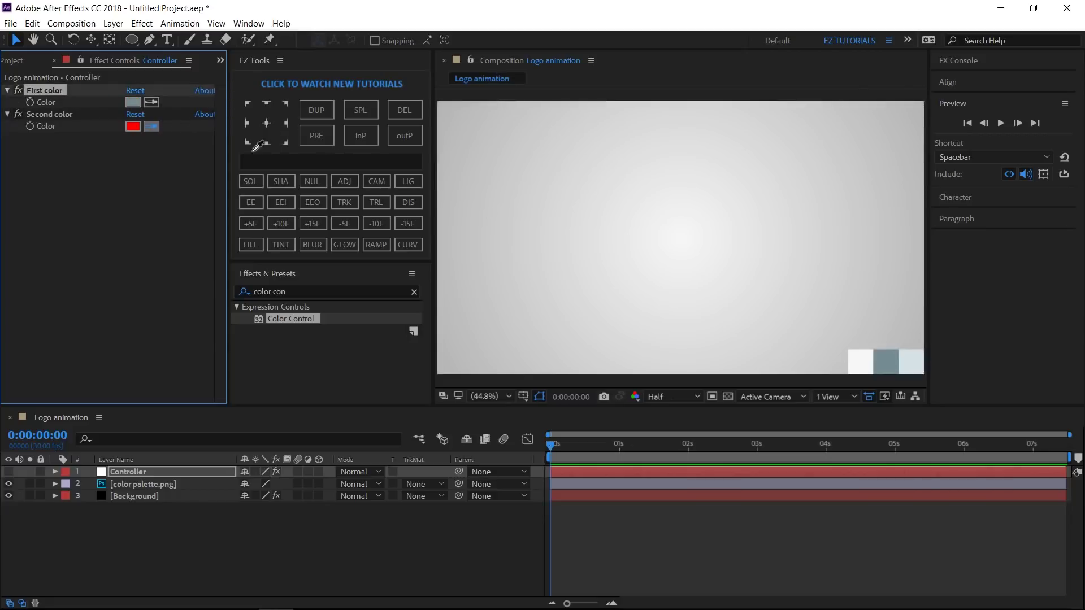
click(904, 355)
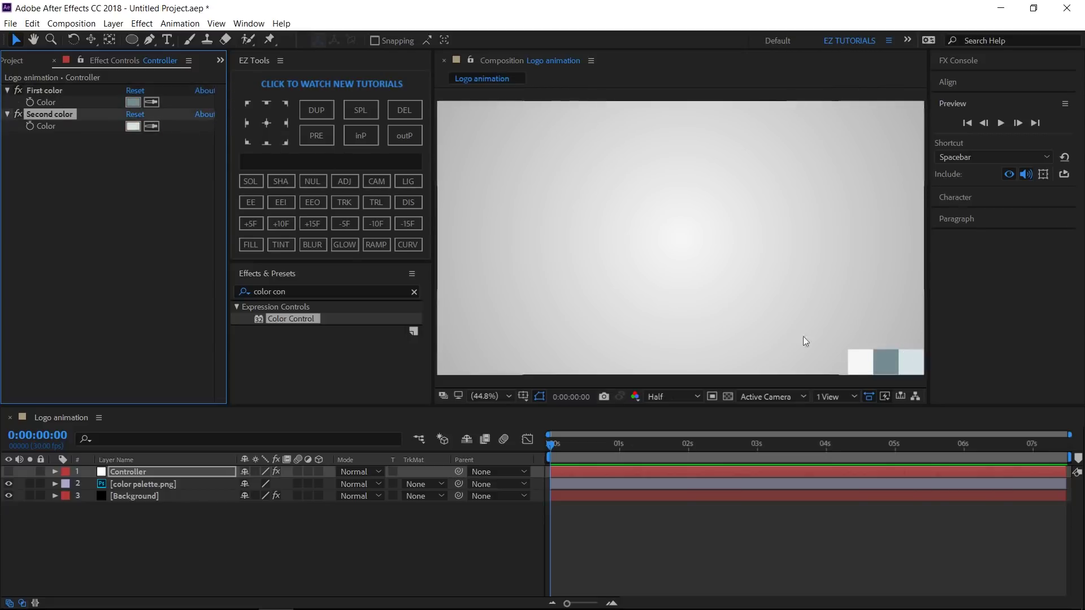
- Delete the color palette.png layer and place guide.png from the Assets folder above the Controller layer
click(131, 485)
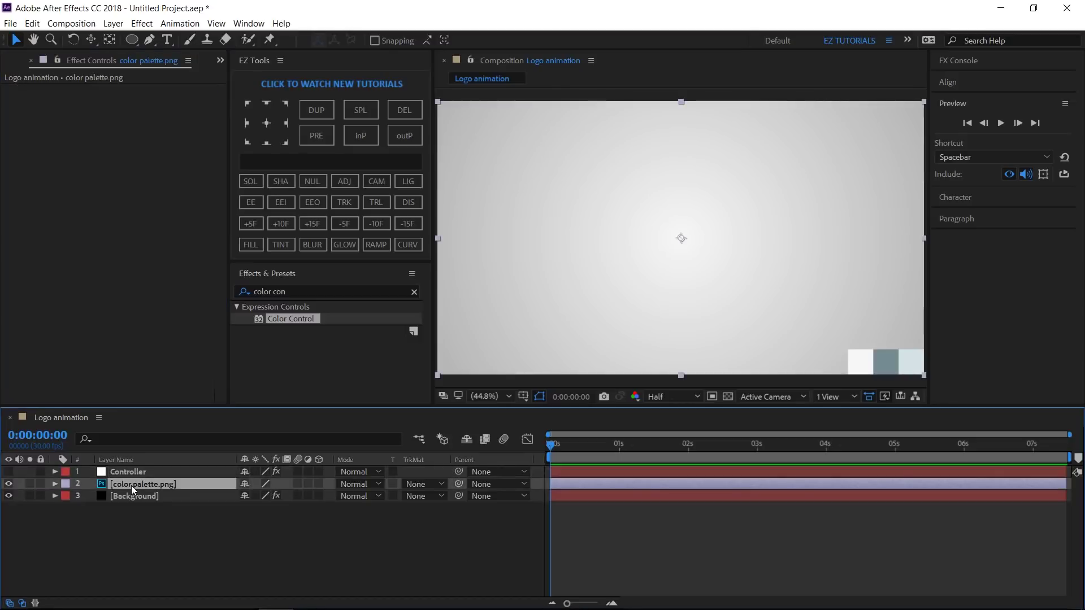
key(Delete)
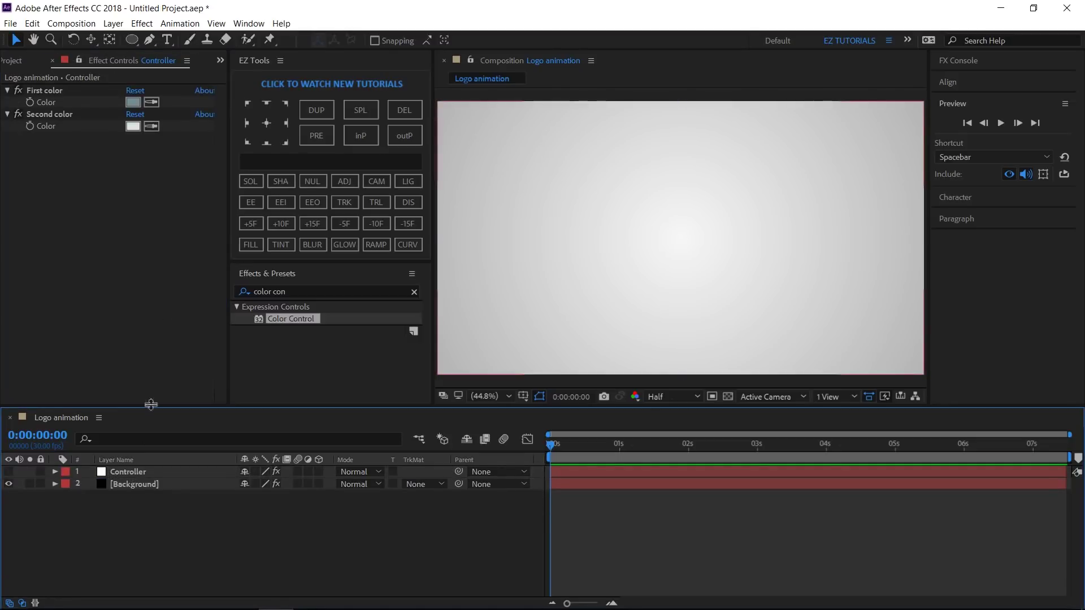
click(83, 60)
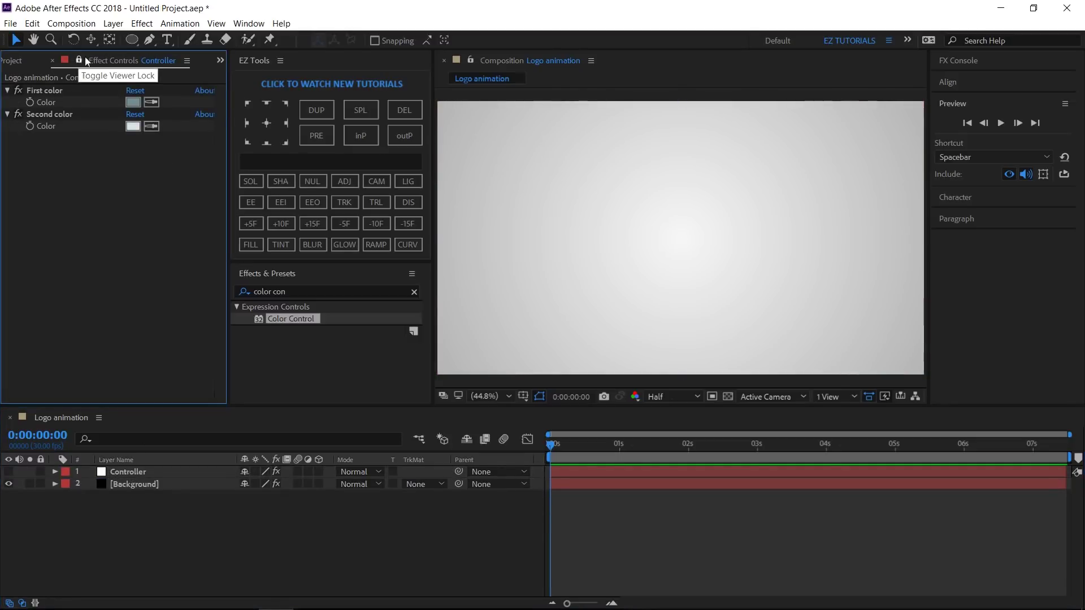
click(20, 62)
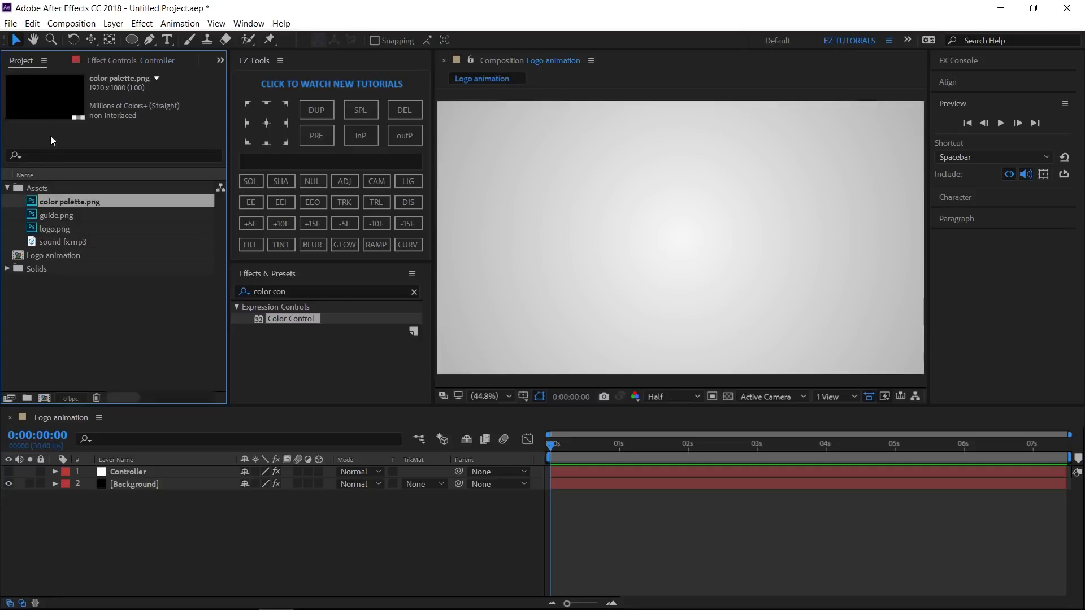
drag(56, 217, 129, 469)
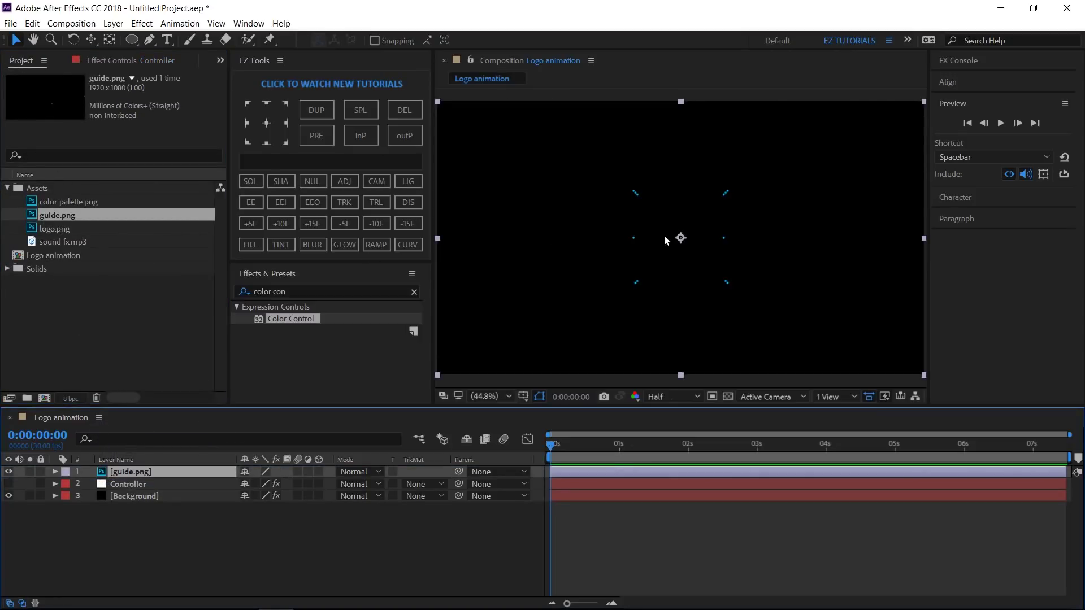
- Create a shape layer with the Pen tool beside the guide dot on the composition's left edge
key(comma)
key(comma)
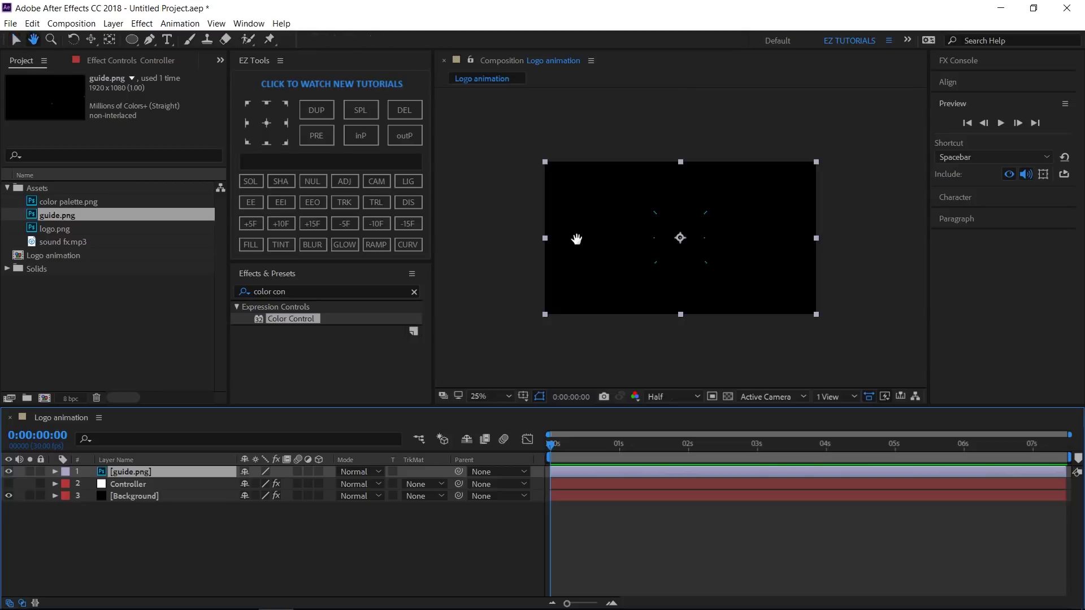
drag(577, 237, 632, 238)
key(slash)
drag(555, 233, 707, 236)
click(517, 254)
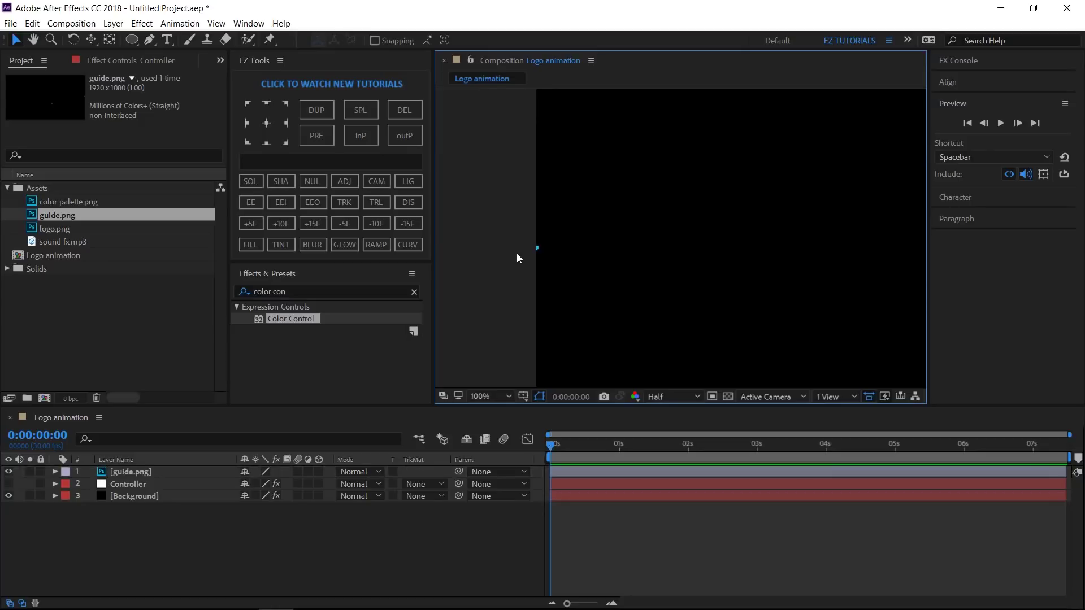
click(149, 39)
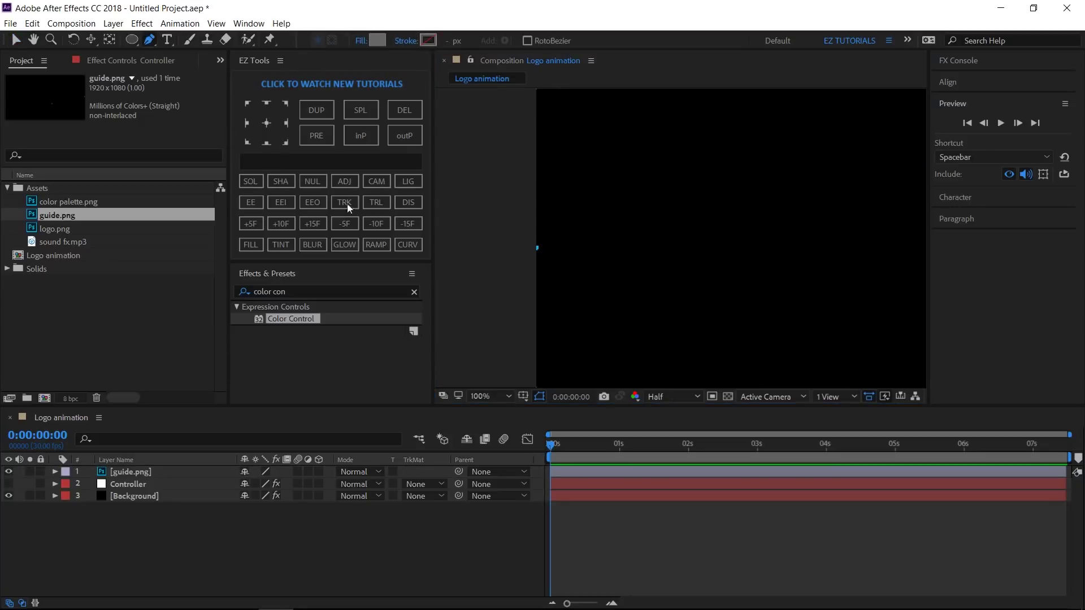
click(529, 252)
- Set the shape layer's fill to None and its stroke to a solid color
click(362, 40)
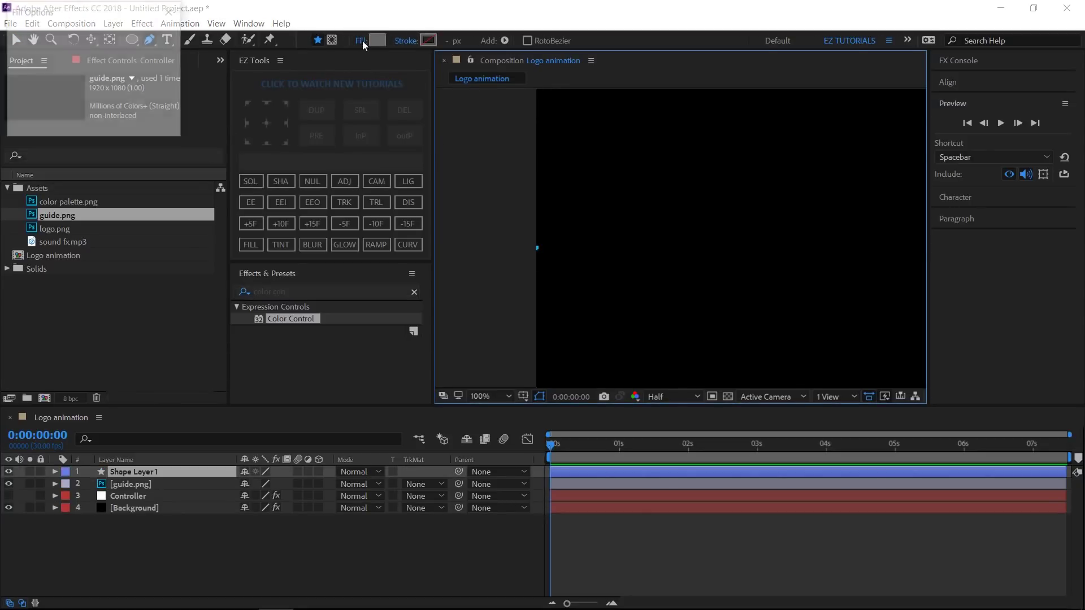
click(24, 39)
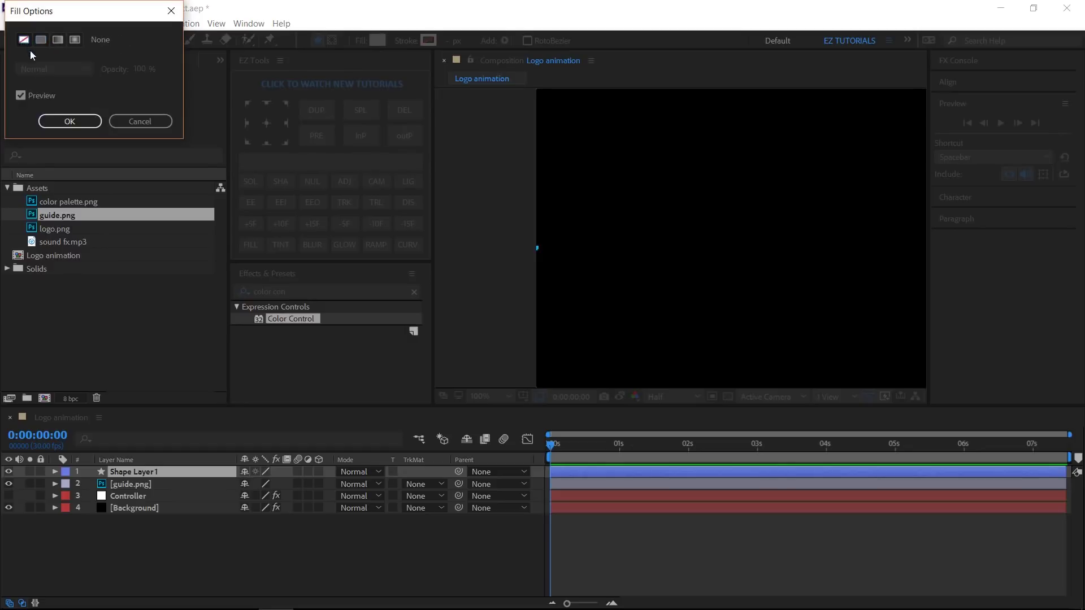
click(61, 122)
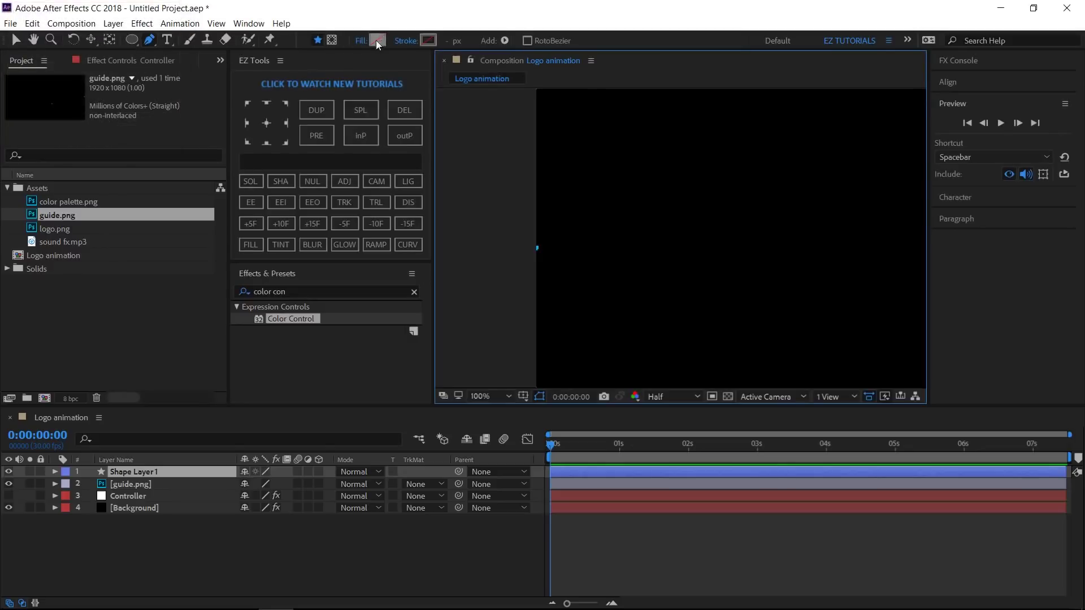
click(406, 41)
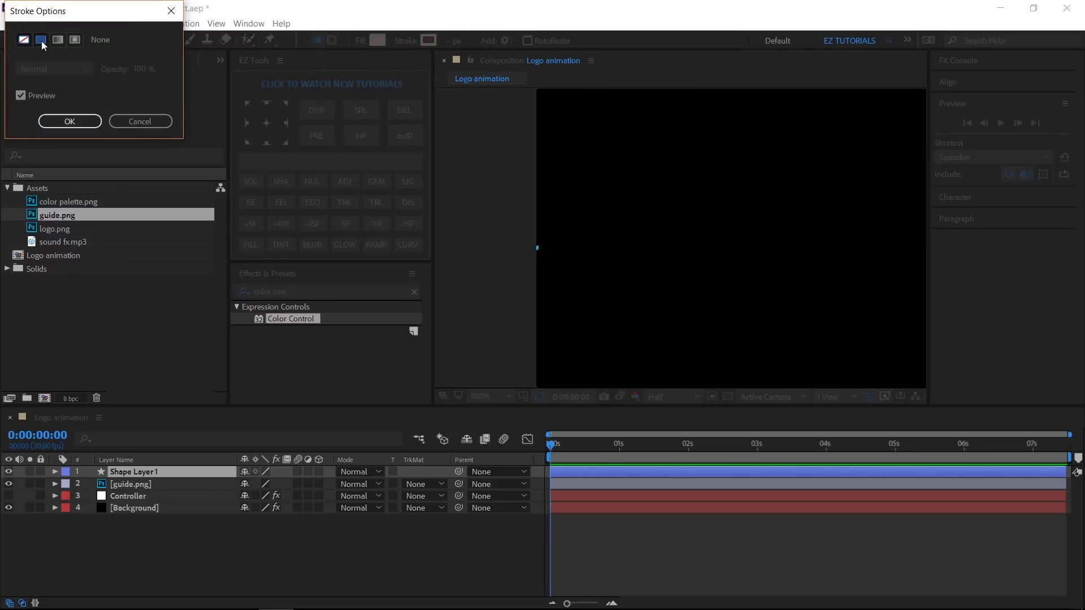
click(41, 39)
click(61, 122)
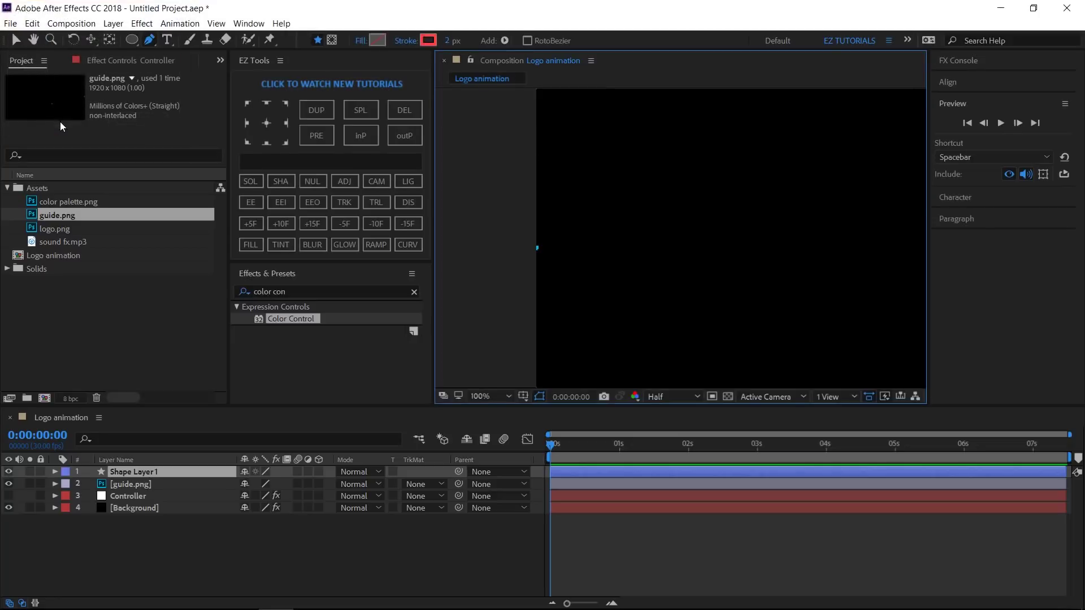
- Draw a straight path from the composition's left edge to the left-middle guide dot and set the preview resolution to Full
click(534, 247)
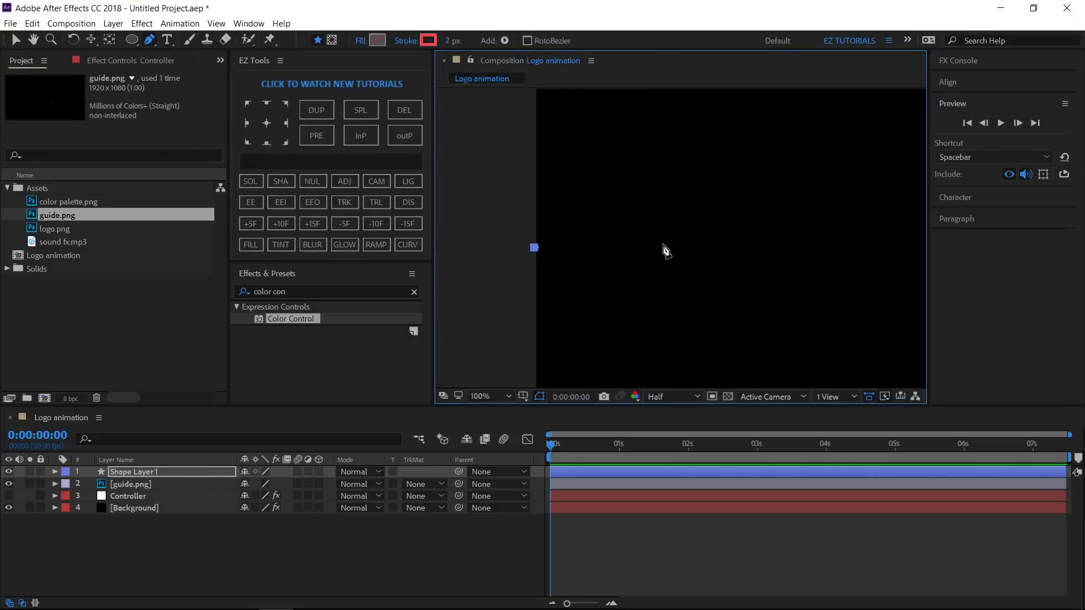
key(h)
drag(814, 255, 578, 245)
key(g)
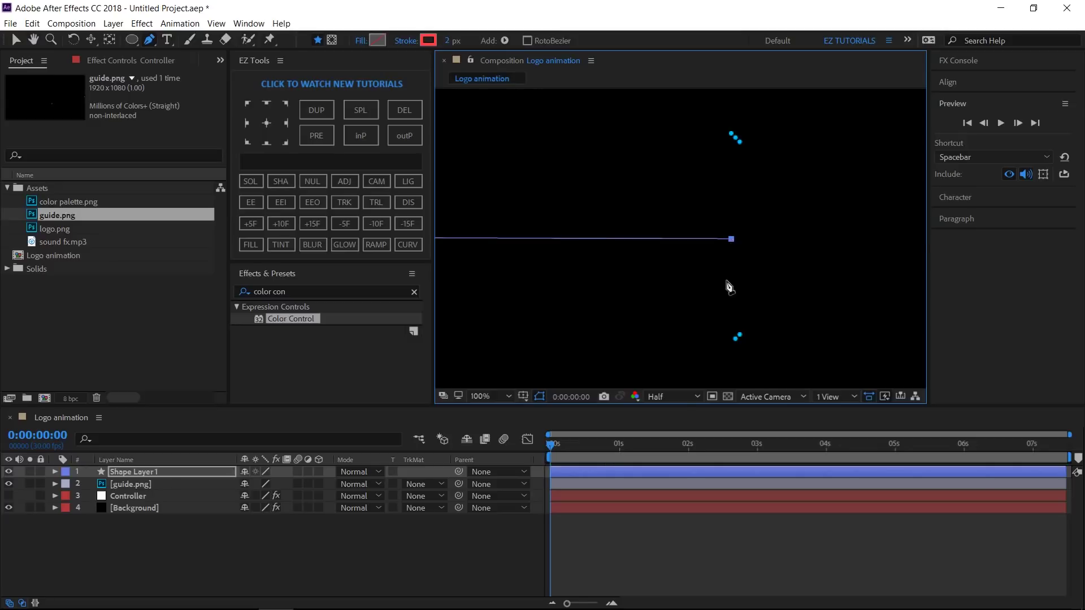
click(679, 398)
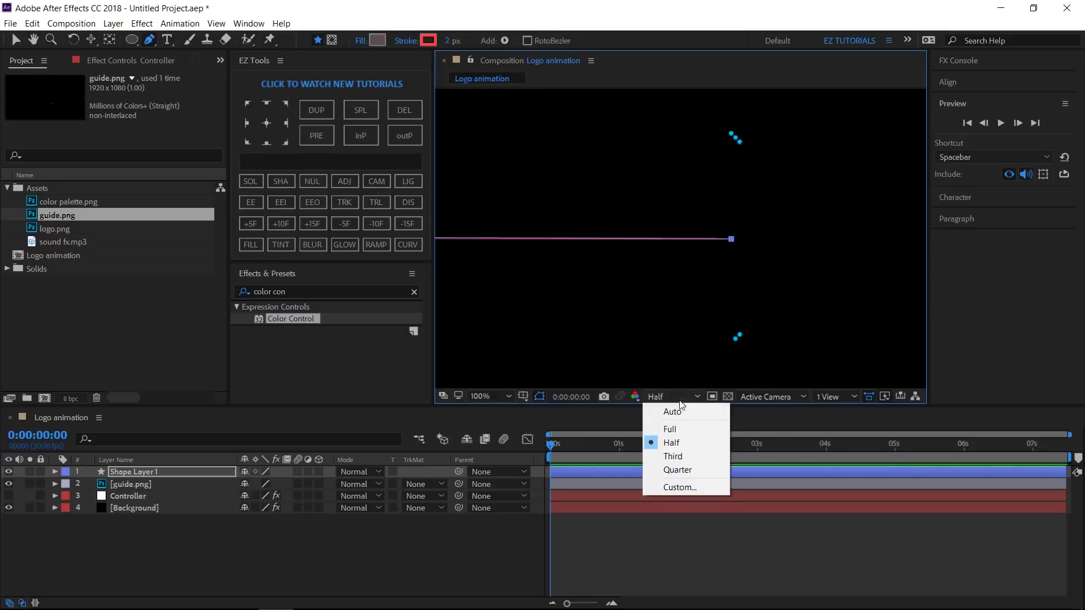
click(672, 429)
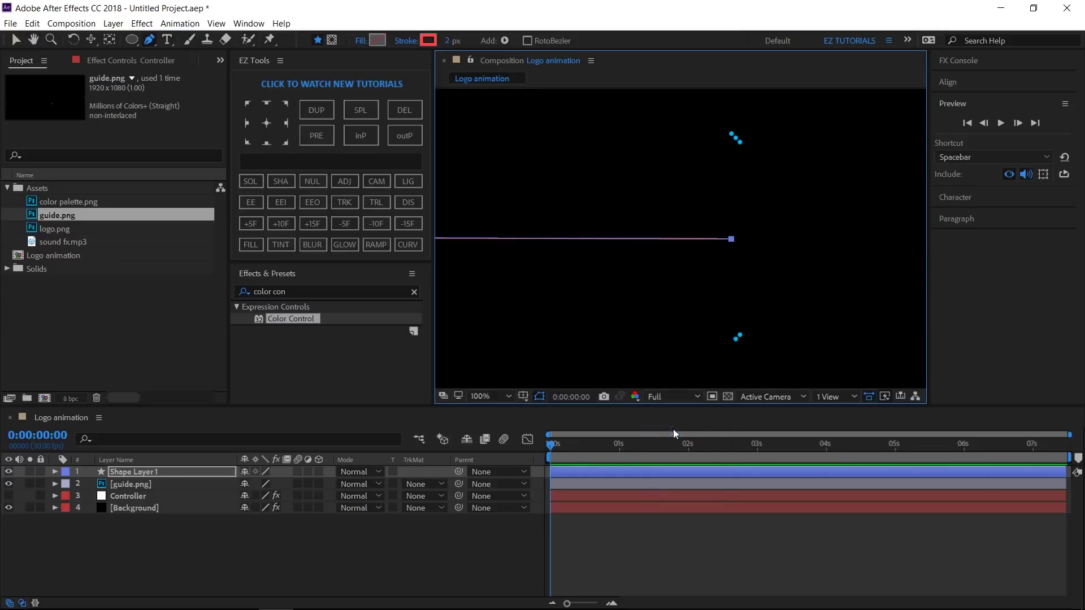
- Continue the path clockwise through the outermost guide dots at the upper-left, upper-right, lower-right and lower-left corners
click(732, 135)
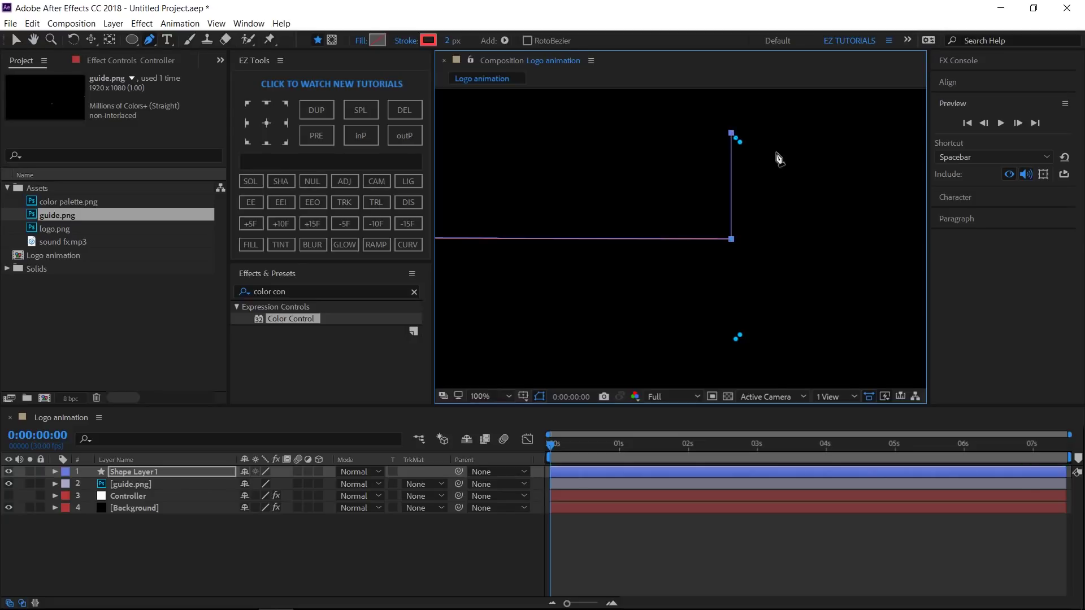
drag(862, 183, 591, 181)
click(671, 134)
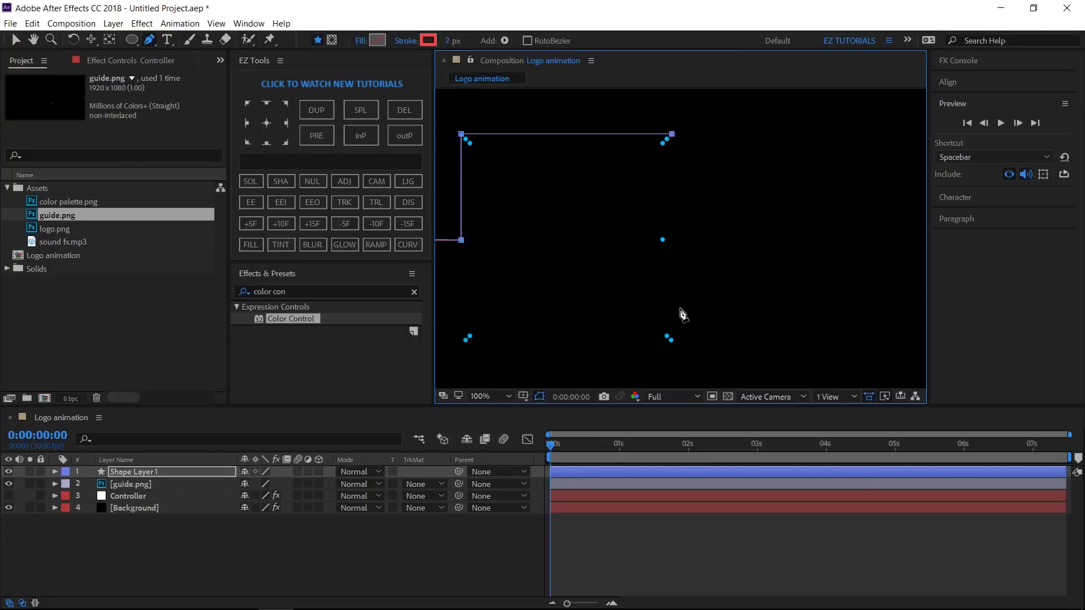
click(671, 341)
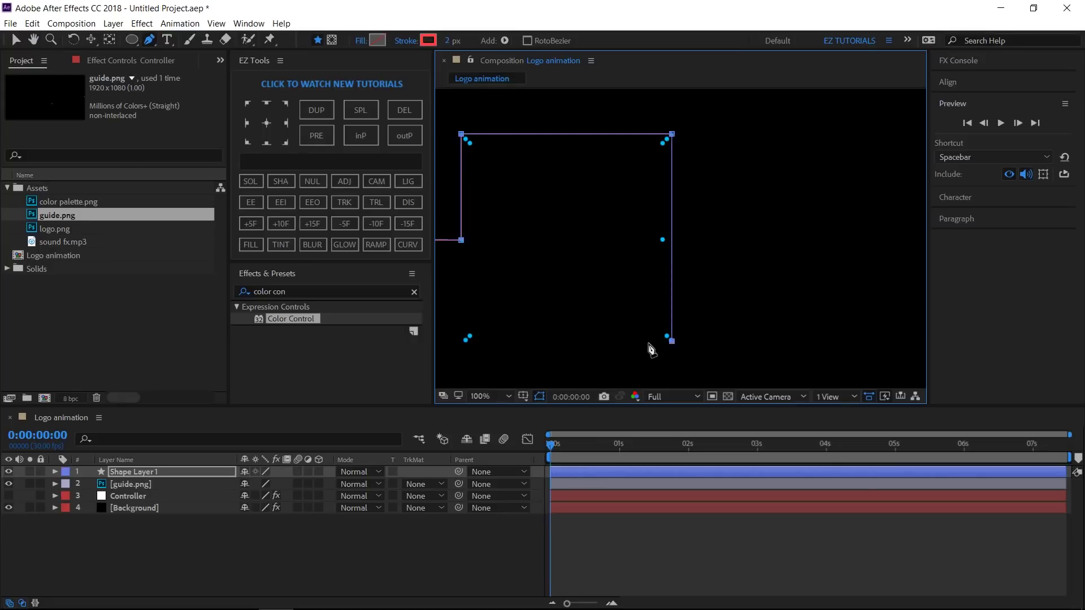
click(465, 340)
- Continue the path in a second, smaller clockwise loop through the next inner guide dots, ending at the lower-left corner
scroll(495, 238, up, 1)
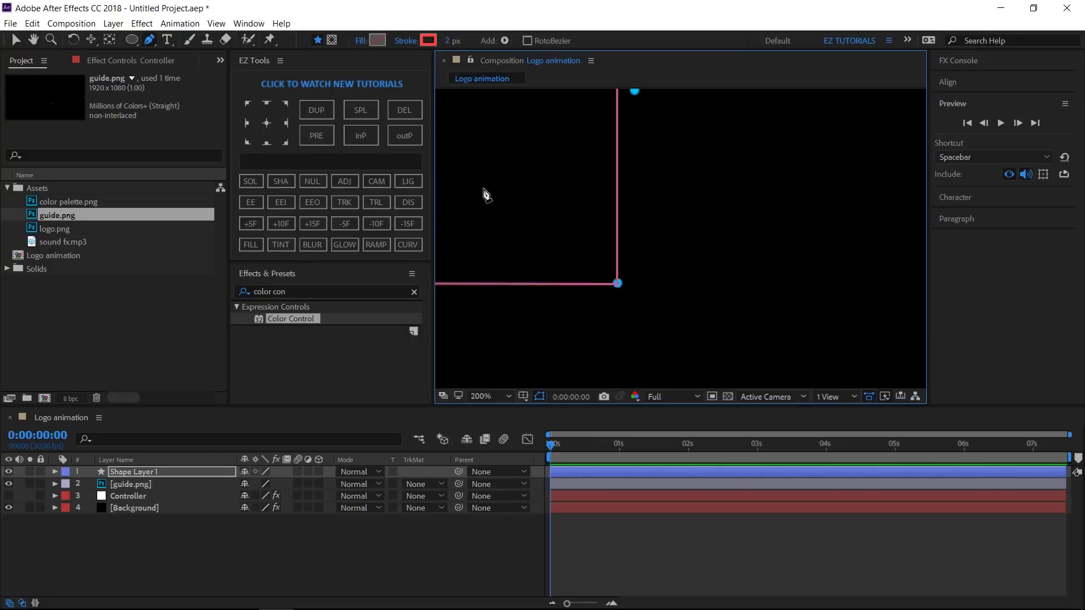
drag(485, 194, 722, 194)
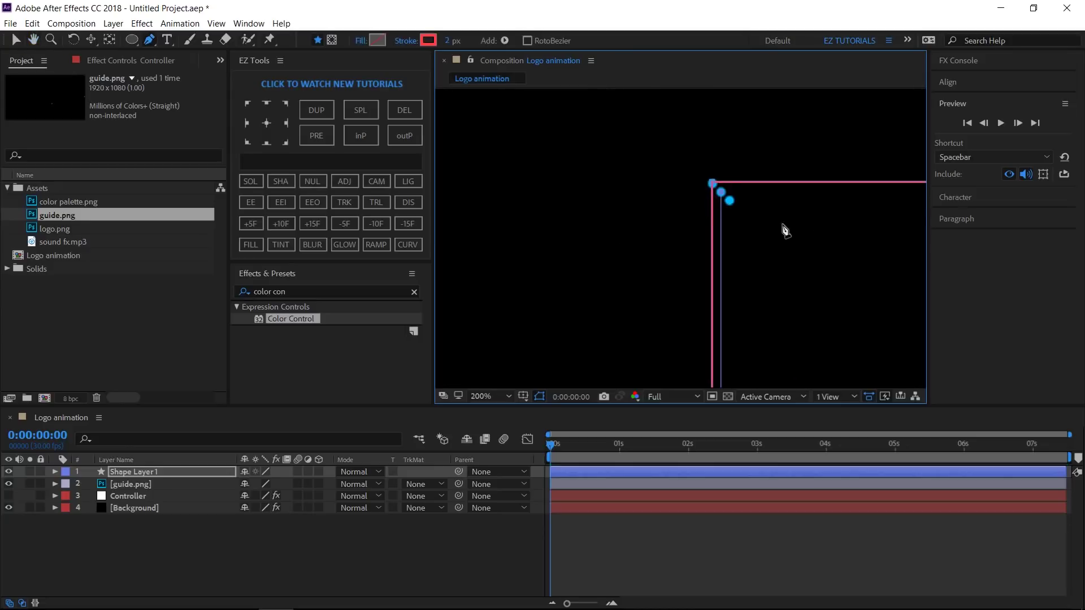
drag(833, 267, 562, 262)
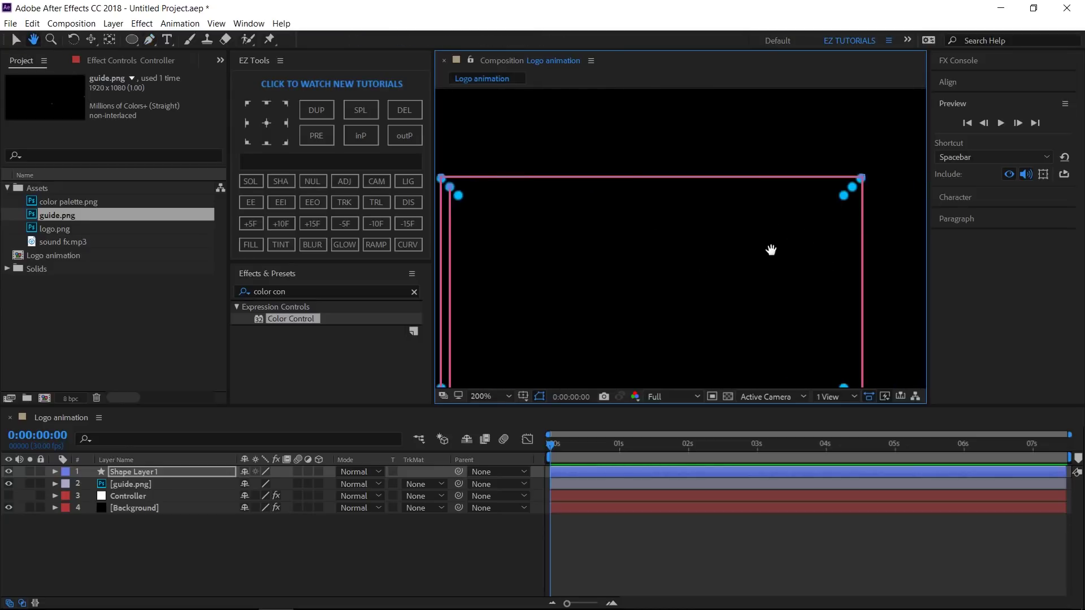
drag(788, 311, 775, 206)
drag(813, 384, 793, 308)
click(793, 302)
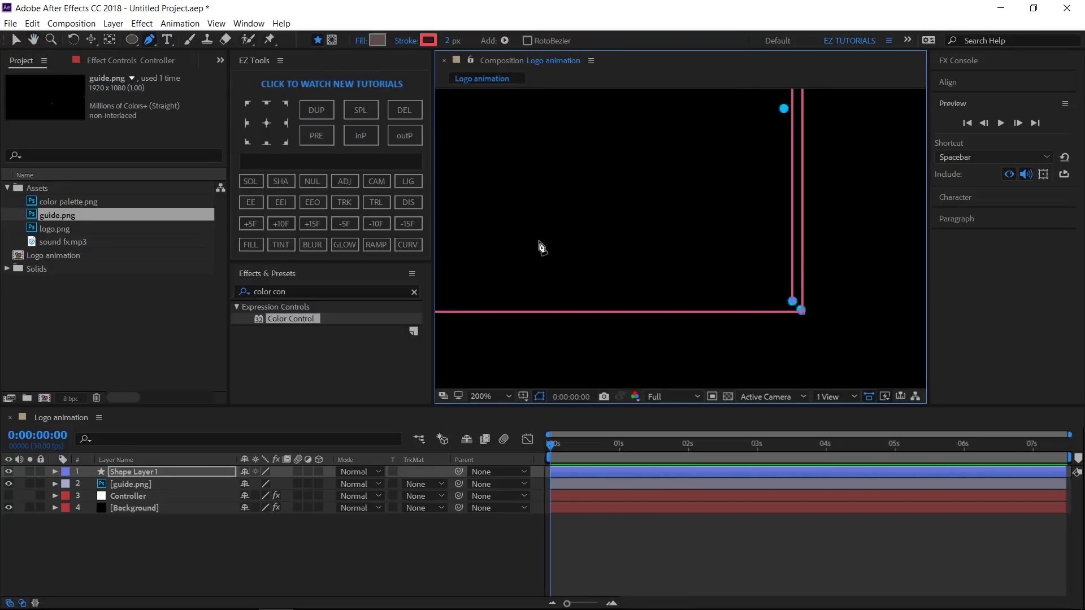
drag(538, 244, 818, 239)
click(684, 301)
- Complete the spiral through the innermost upper guide dots and the right-middle dot, extending it straight past the composition's right edge
scroll(725, 255, up, 5)
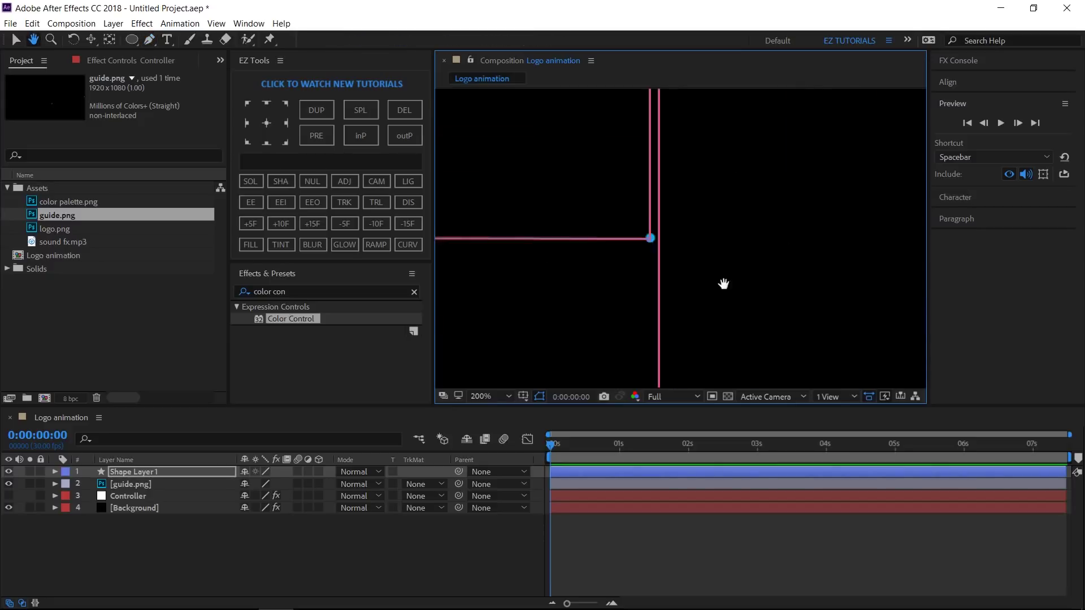
click(558, 199)
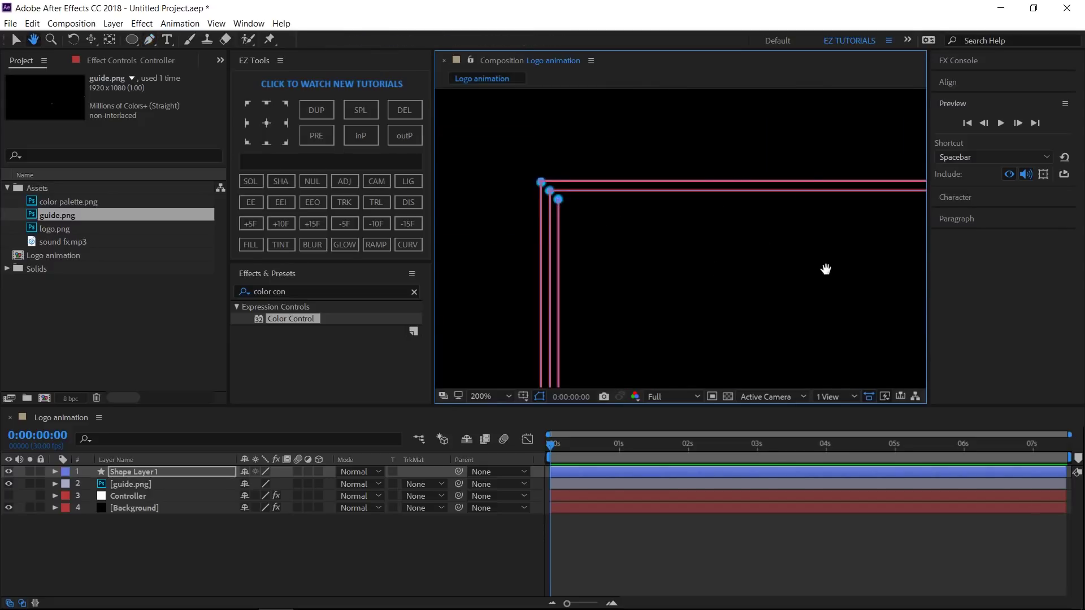
drag(826, 269, 647, 241)
click(697, 190)
drag(632, 297, 626, 209)
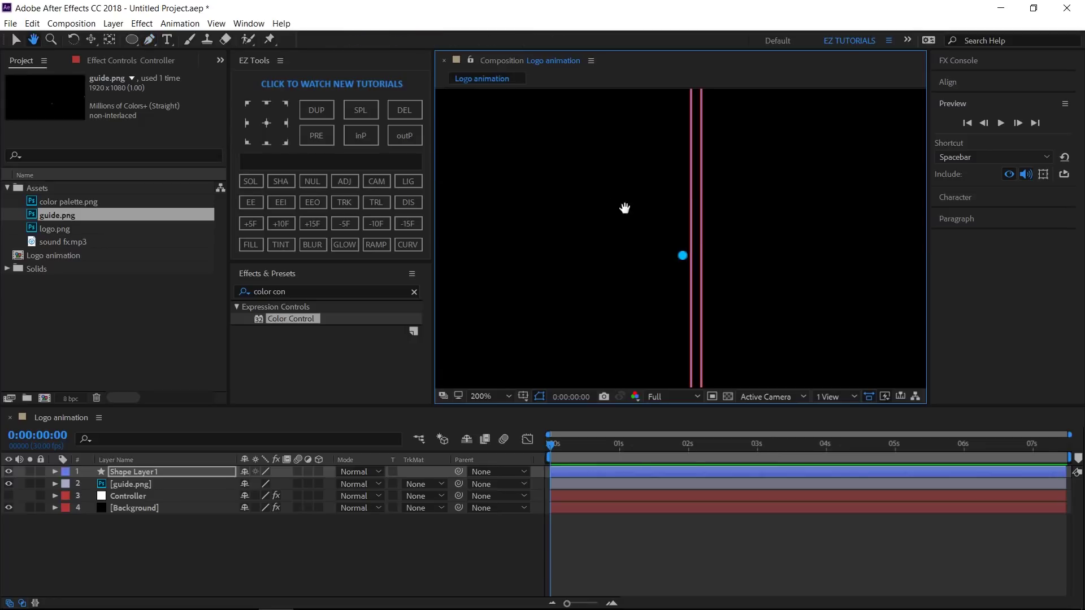
click(682, 255)
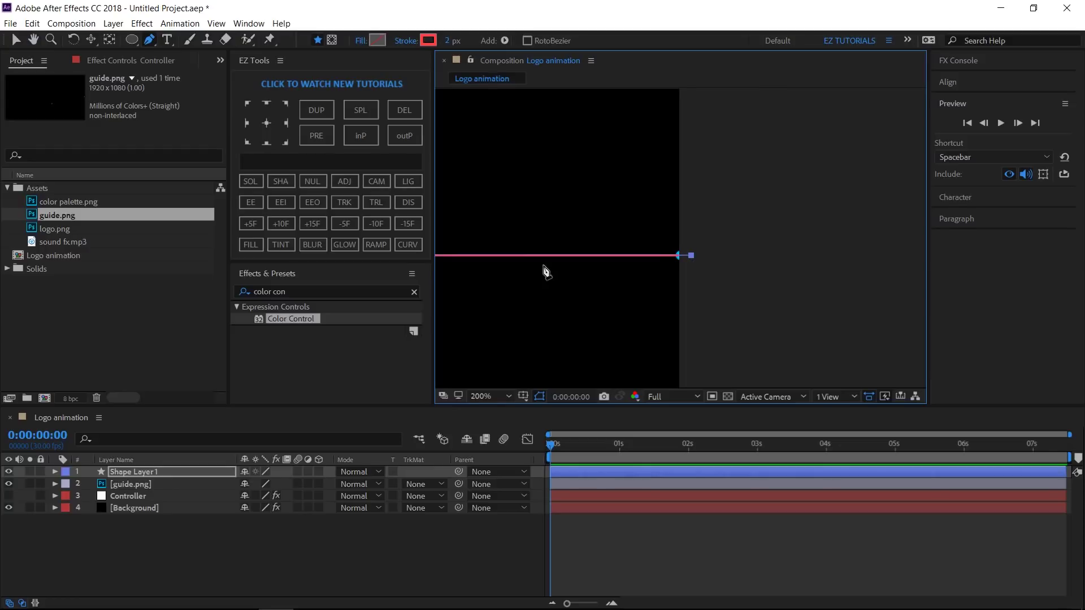
- Fit the composition in the viewer and delete the guide.png layer
click(15, 41)
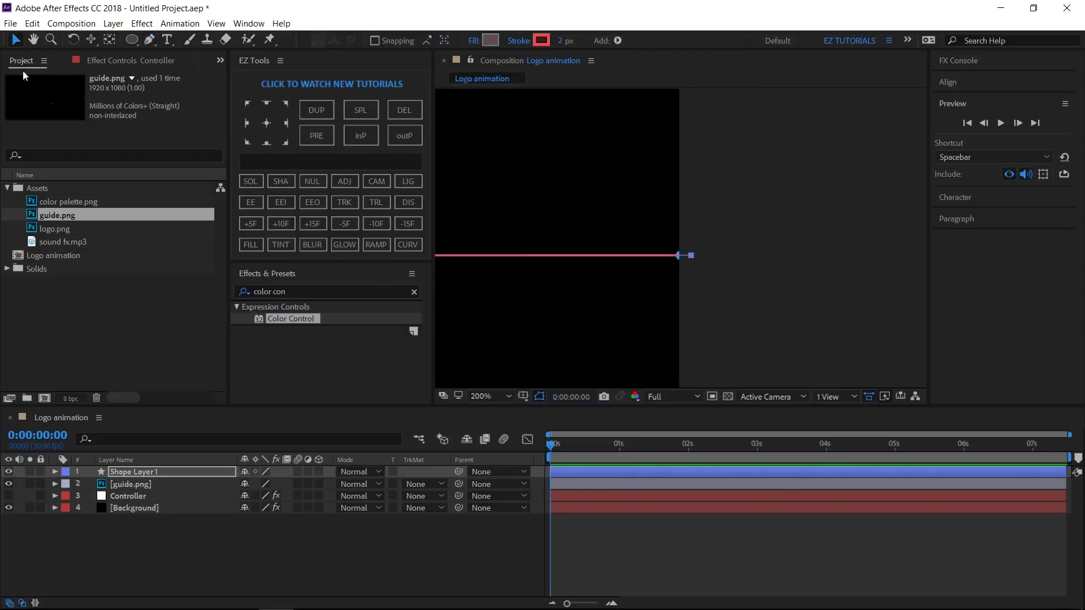
click(483, 396)
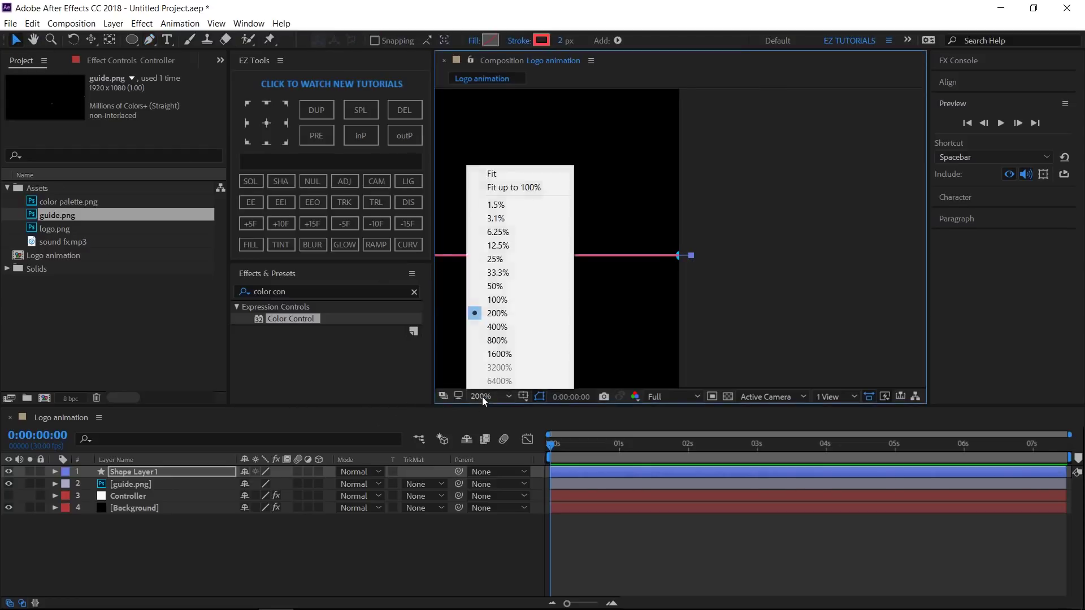
click(497, 174)
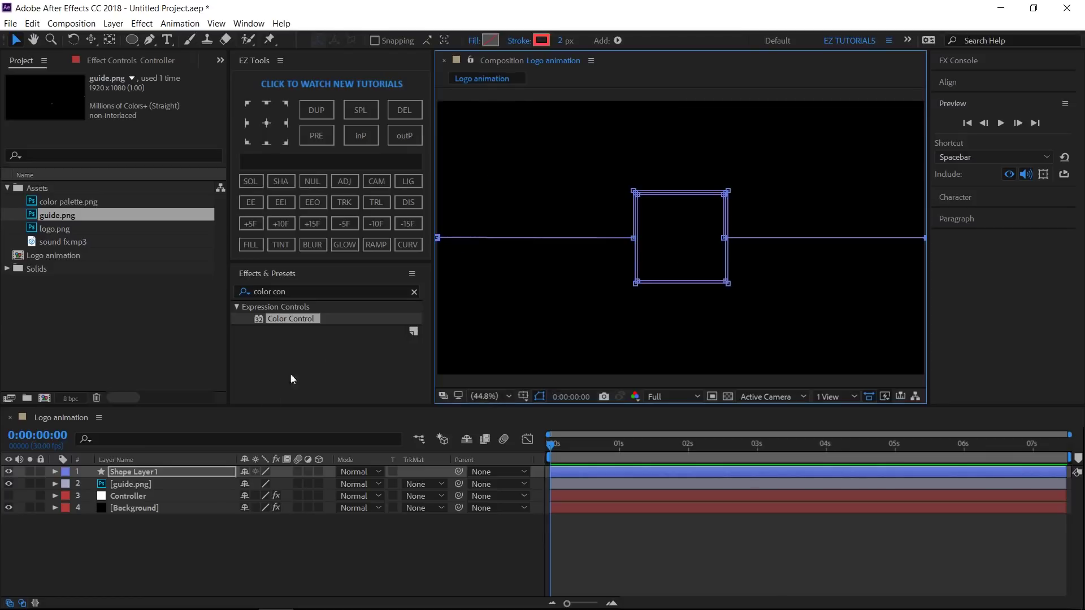
click(116, 485)
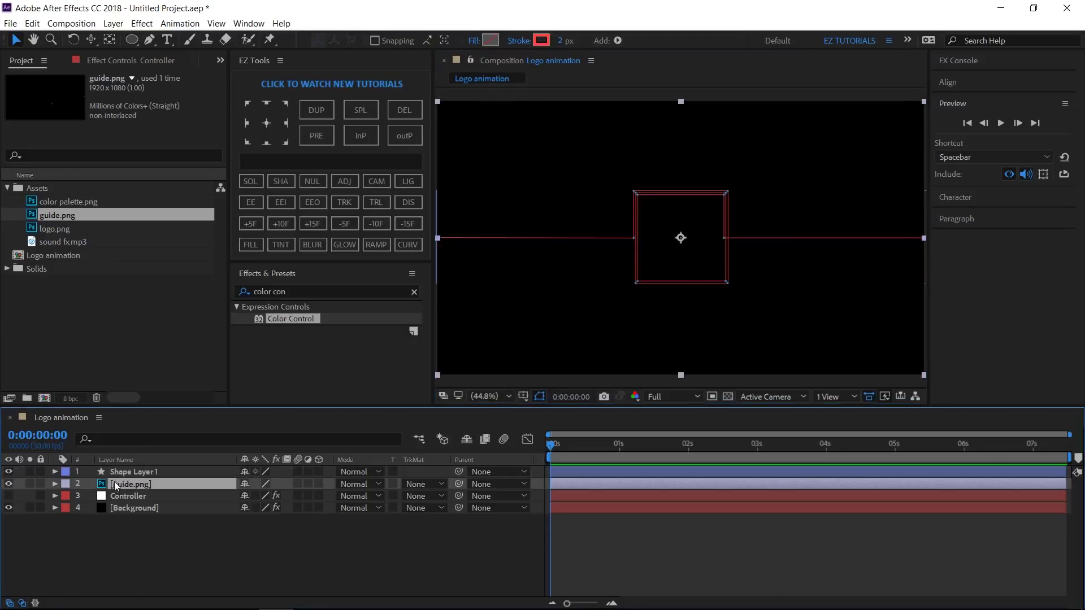
click(401, 110)
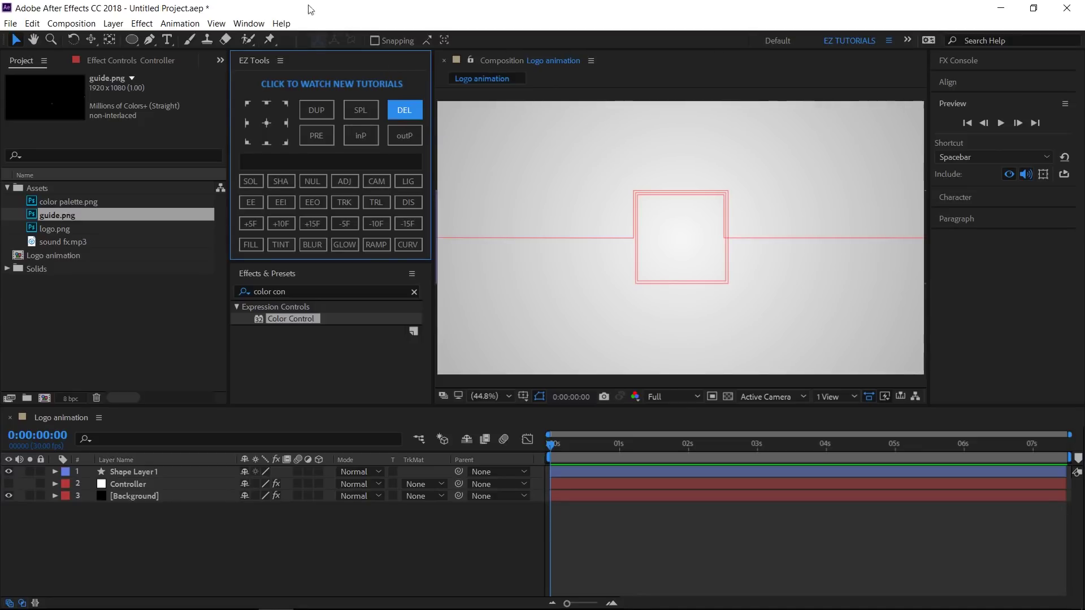
- Show the Controller's color effects and rename the shape layer as Line 1
click(116, 60)
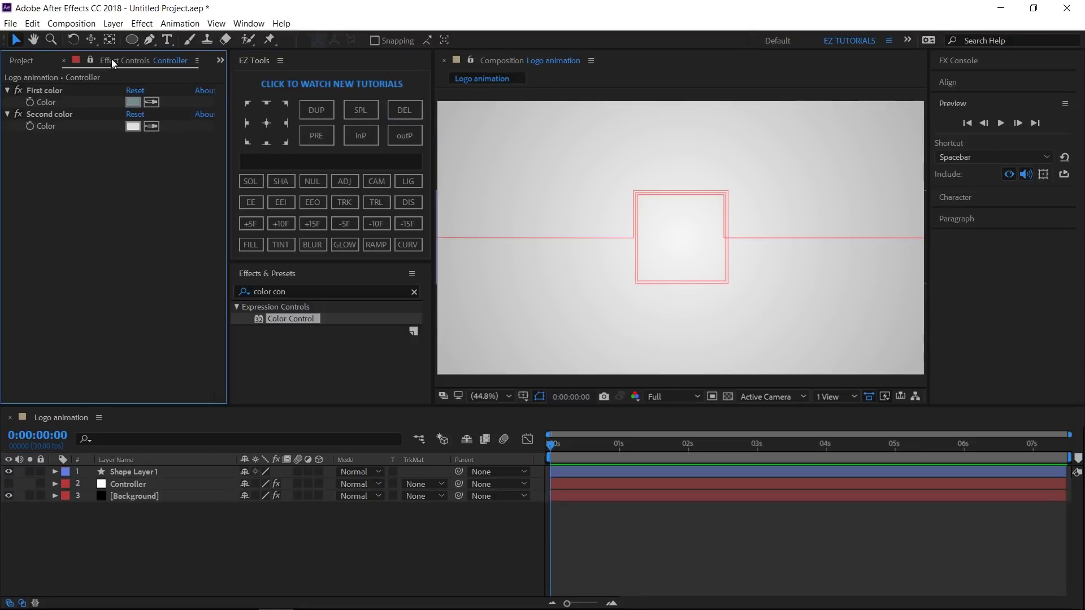
click(134, 471)
key(Return)
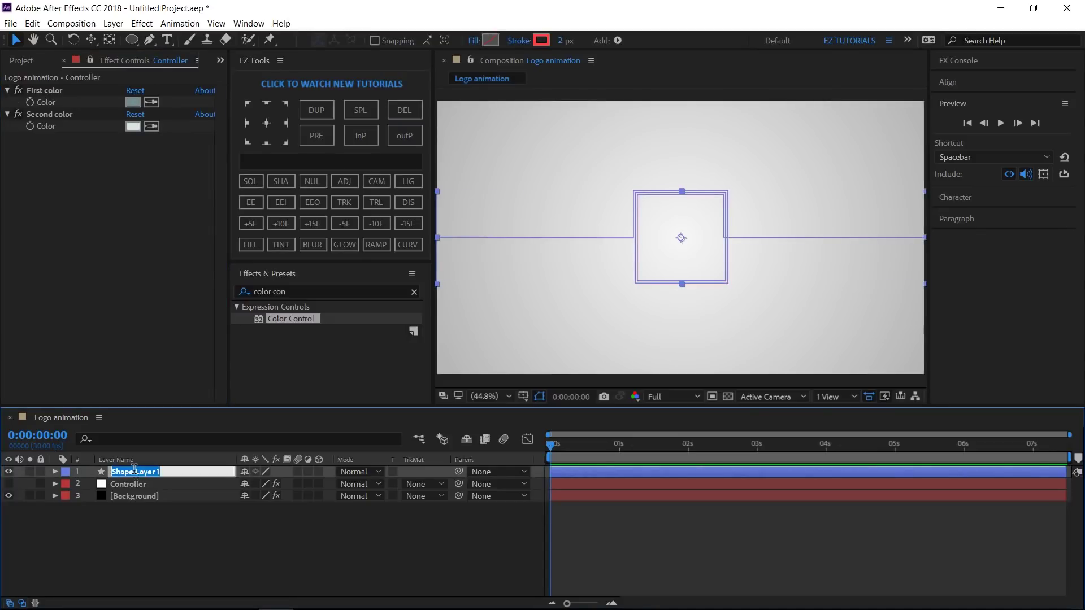
text(Line)
key(Return)
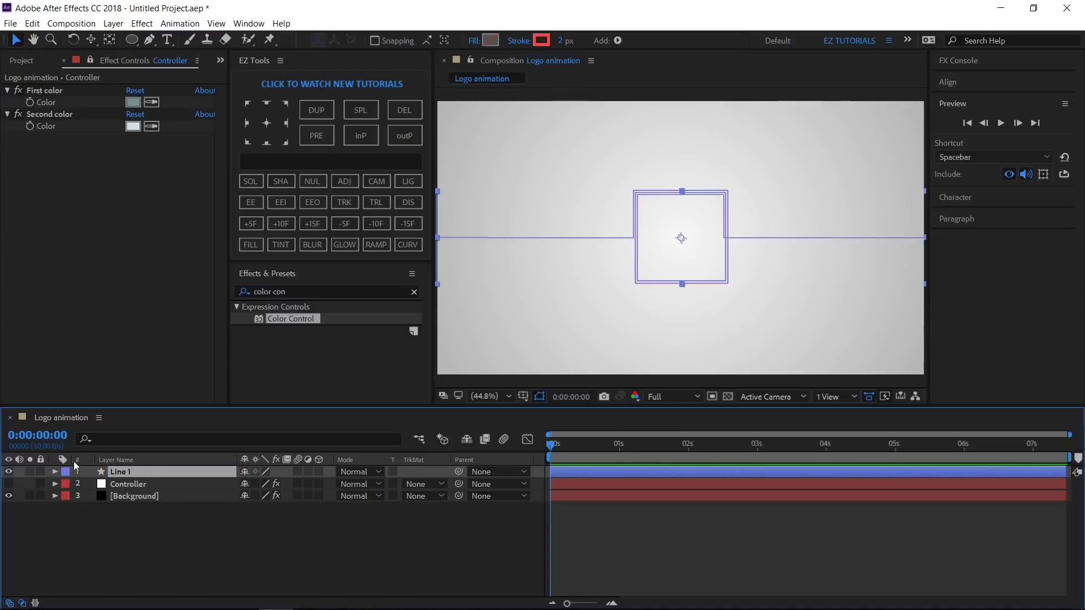
- Link the stroke color of Shape 1 in the Line 1 layer to the Controller's First color with an expression
click(56, 474)
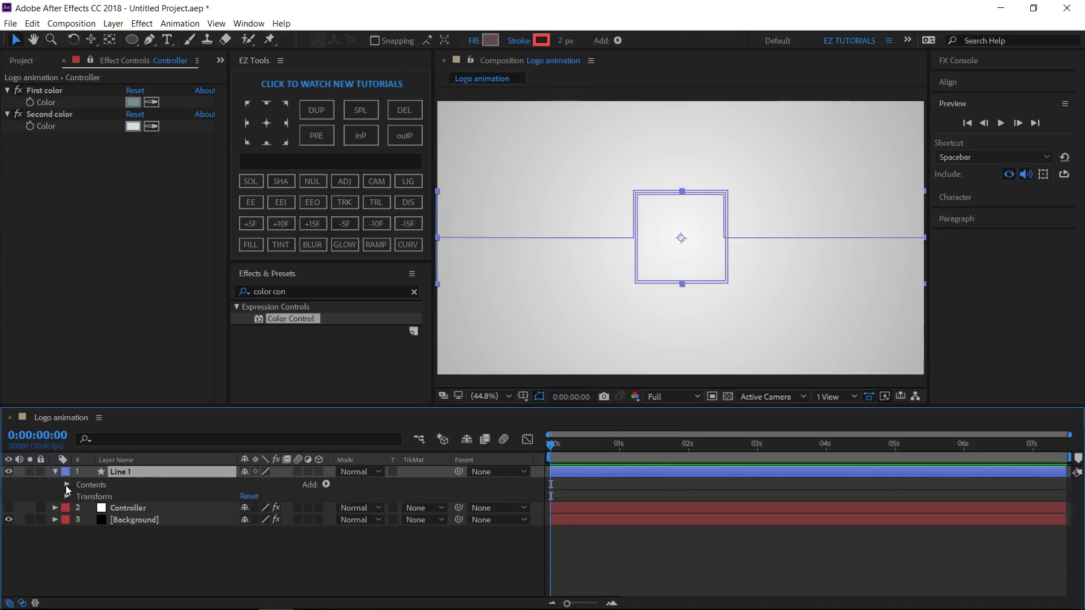
click(67, 484)
click(79, 496)
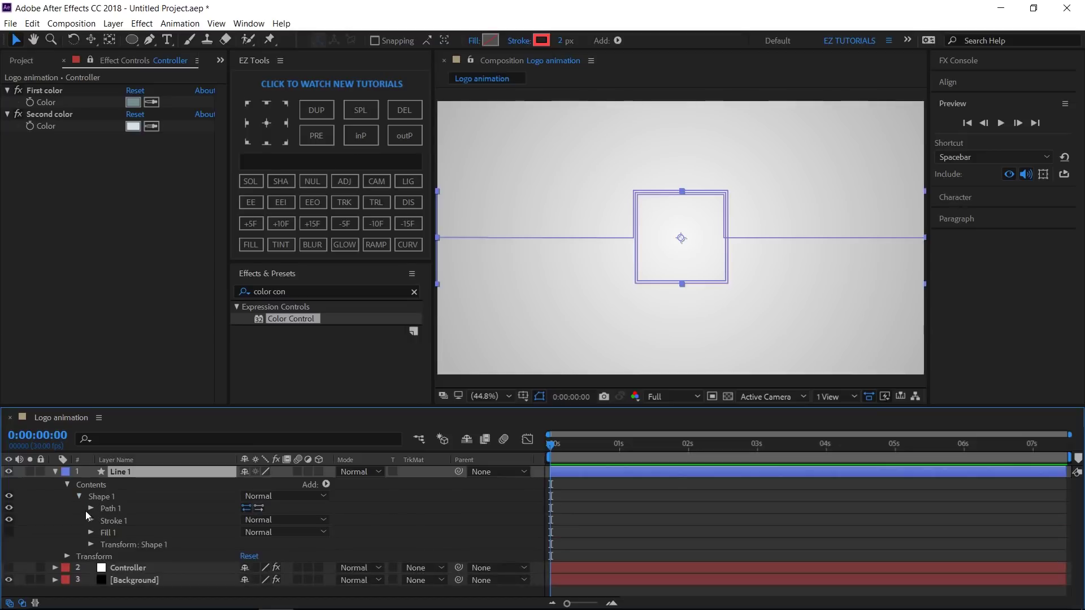
click(90, 519)
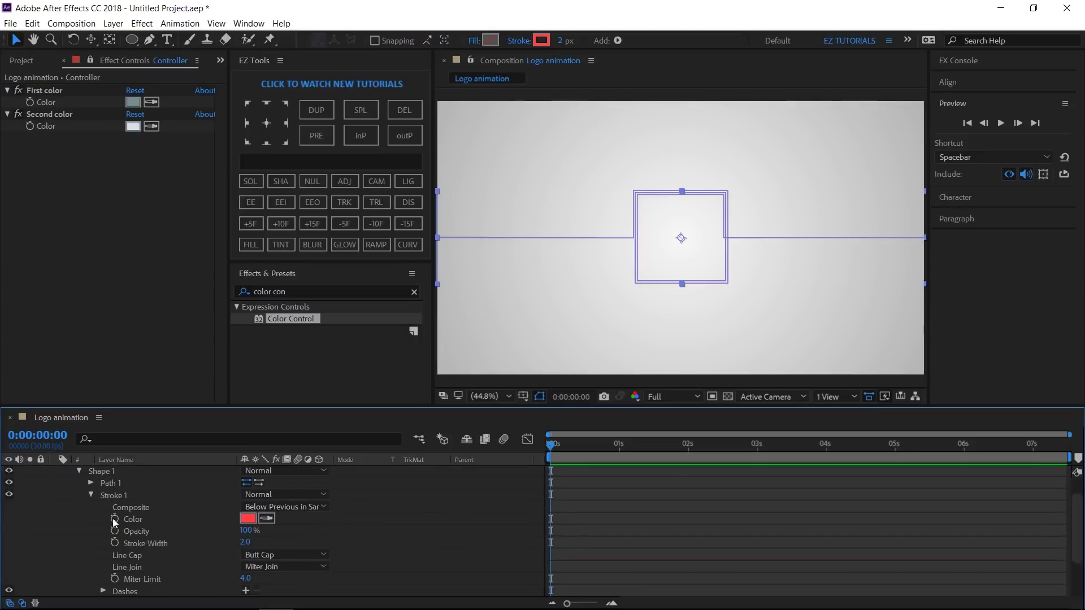
alt+click(115, 519)
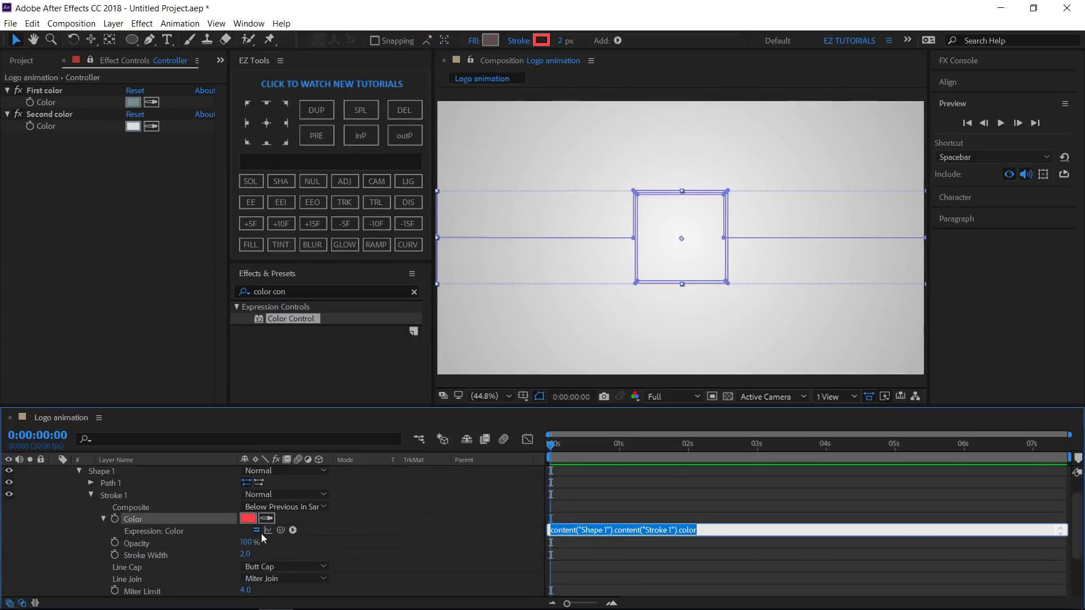
mouse_move(279, 530)
mouse_down()
mouse_move(122, 149)
mouse_move(66, 103)
mouse_up()
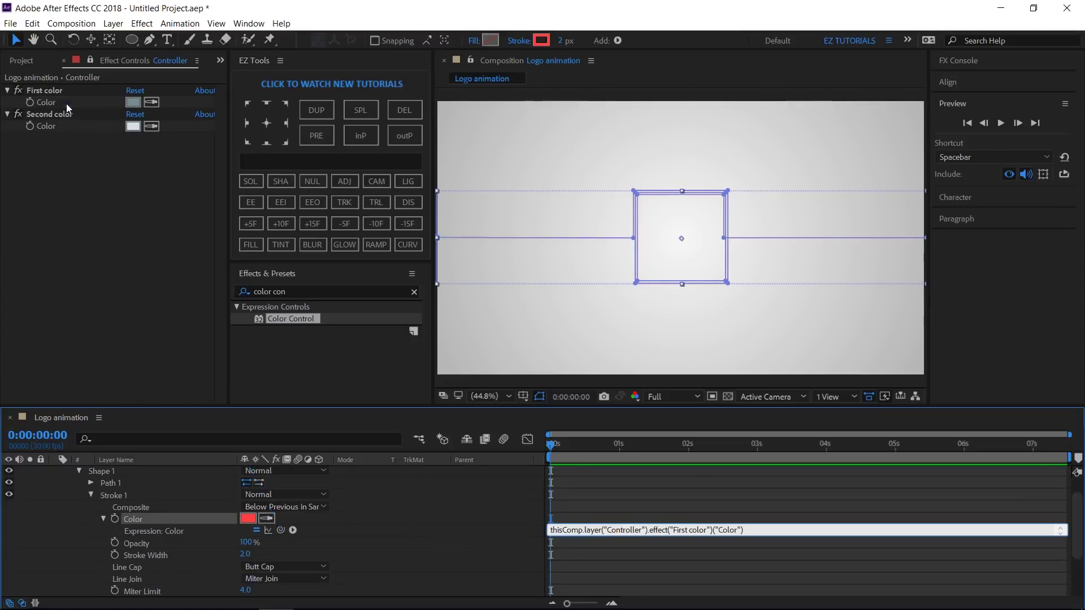
click(60, 174)
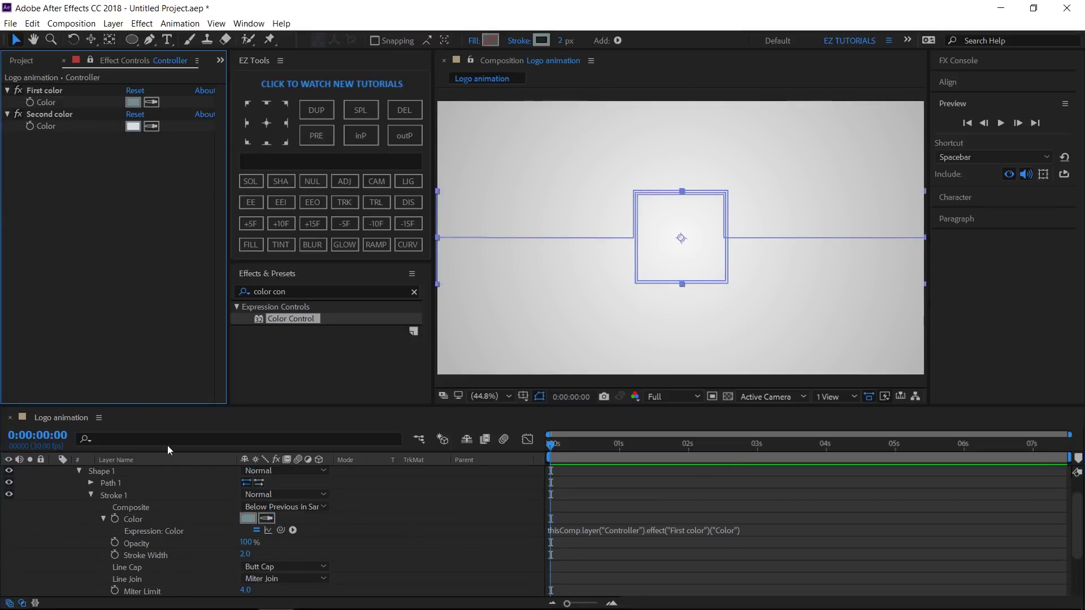
- Set the stroke width of Line 1 to 6 and collapse its stroke properties
click(246, 554)
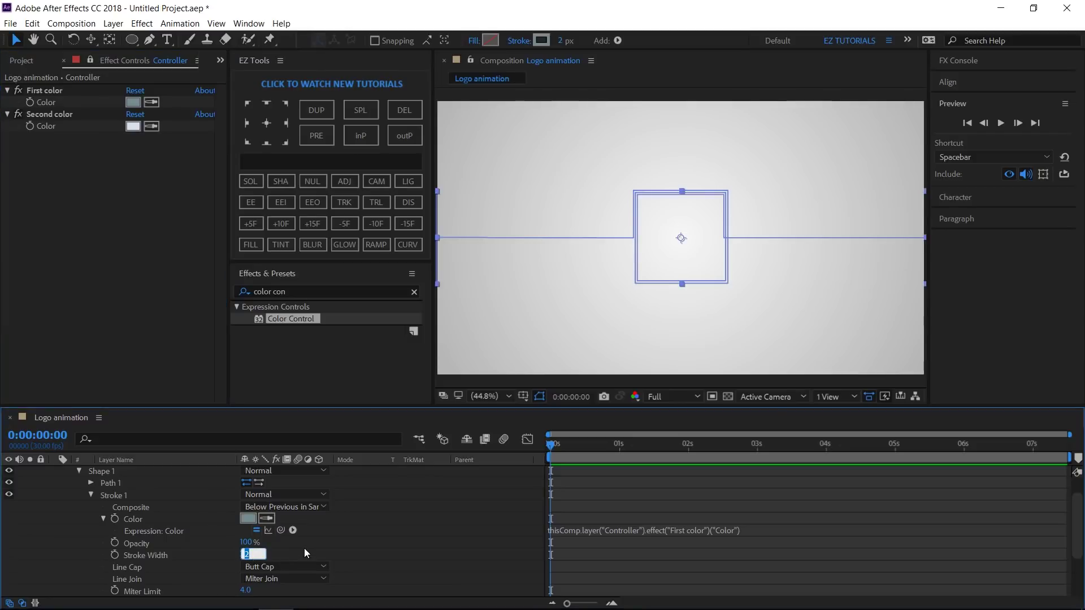
text(6)
key(Return)
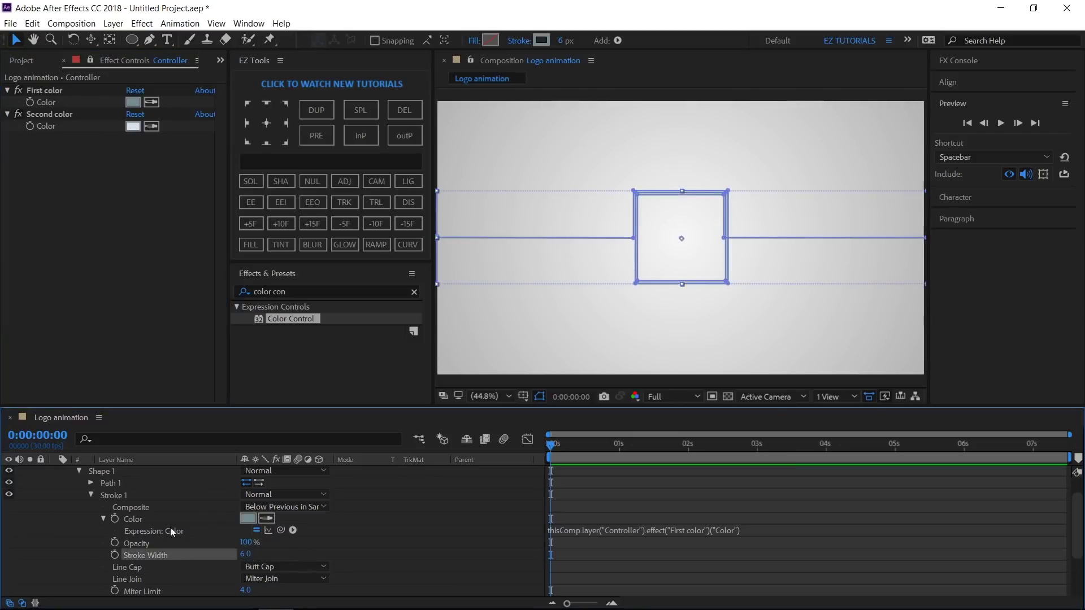
scroll(152, 534, up, 1)
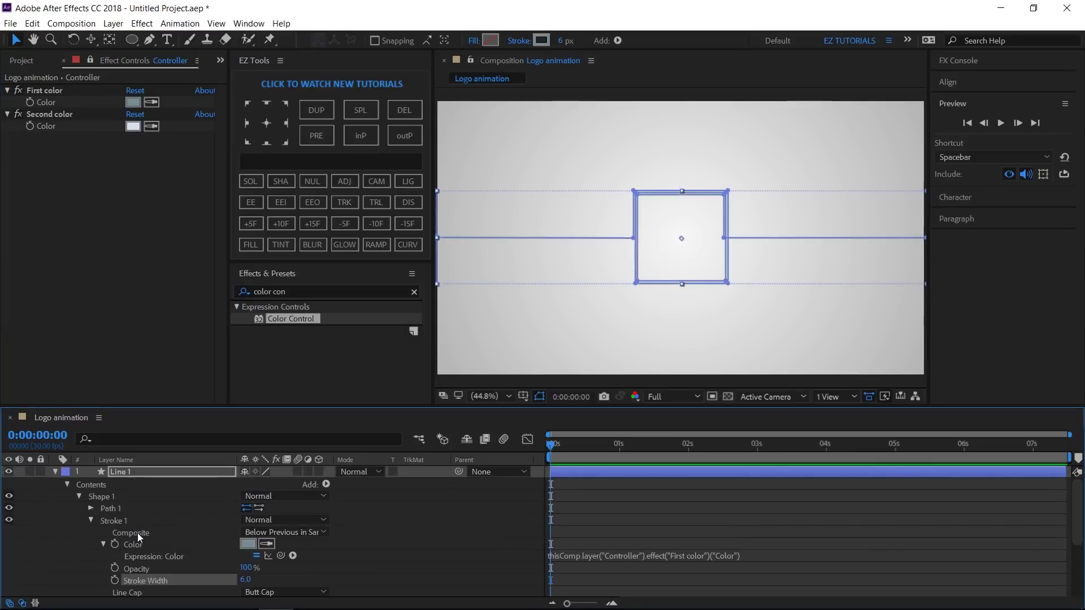
click(91, 520)
- Add Trim Paths to Shape 1 with End at 0%, and hide the shape path outlines in the viewer
click(327, 484)
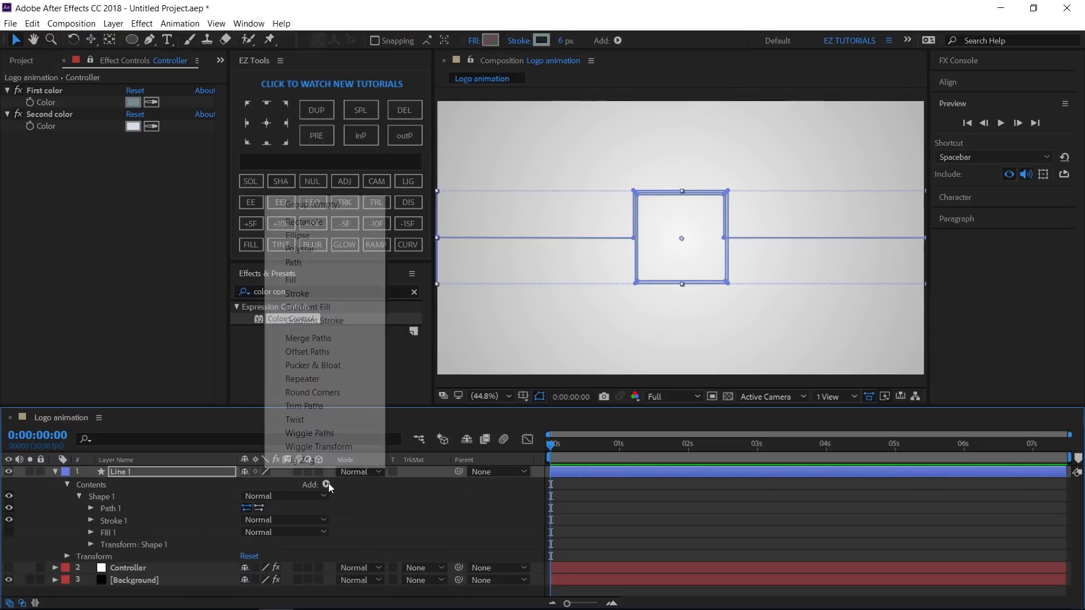
click(323, 406)
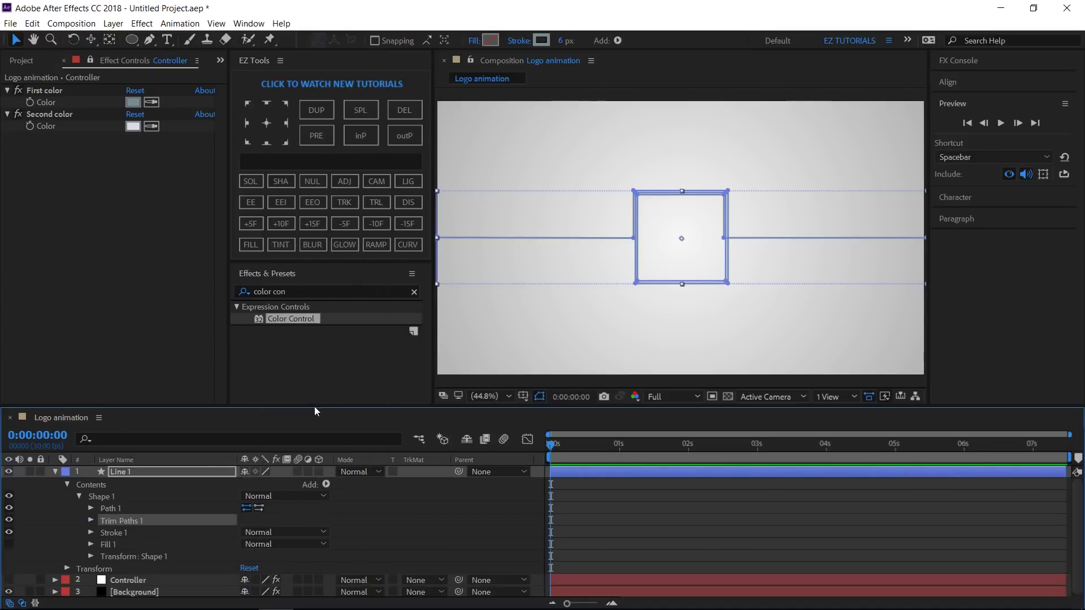
click(91, 520)
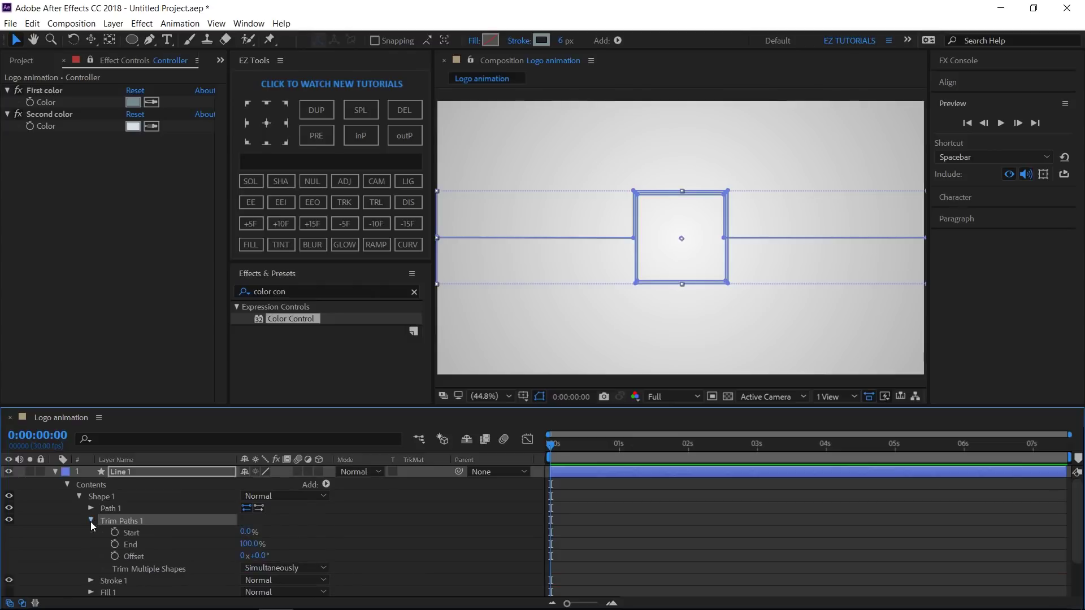
click(249, 543)
text(0)
key(Return)
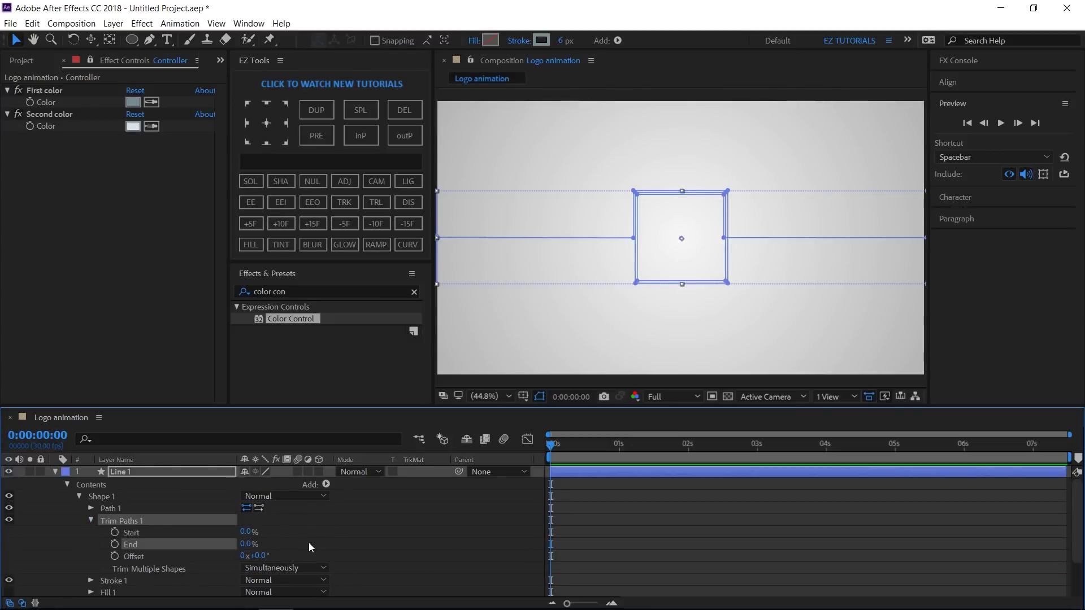
click(540, 397)
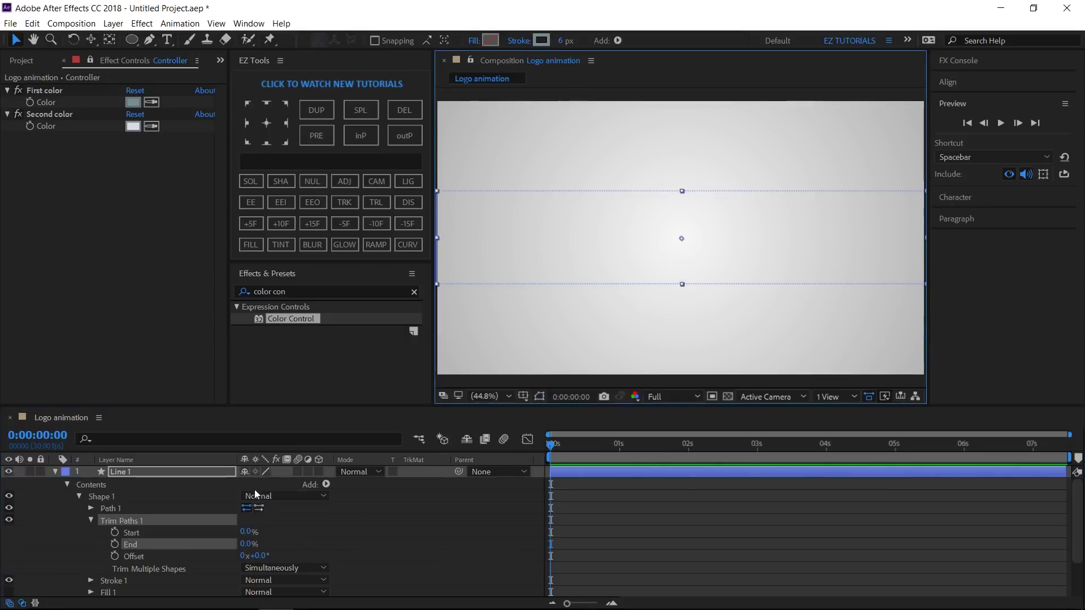
- Keyframe the Trim Paths Start at 0% on 0:00:00:05 and at 2.5% on 0:00:00:10
click(251, 223)
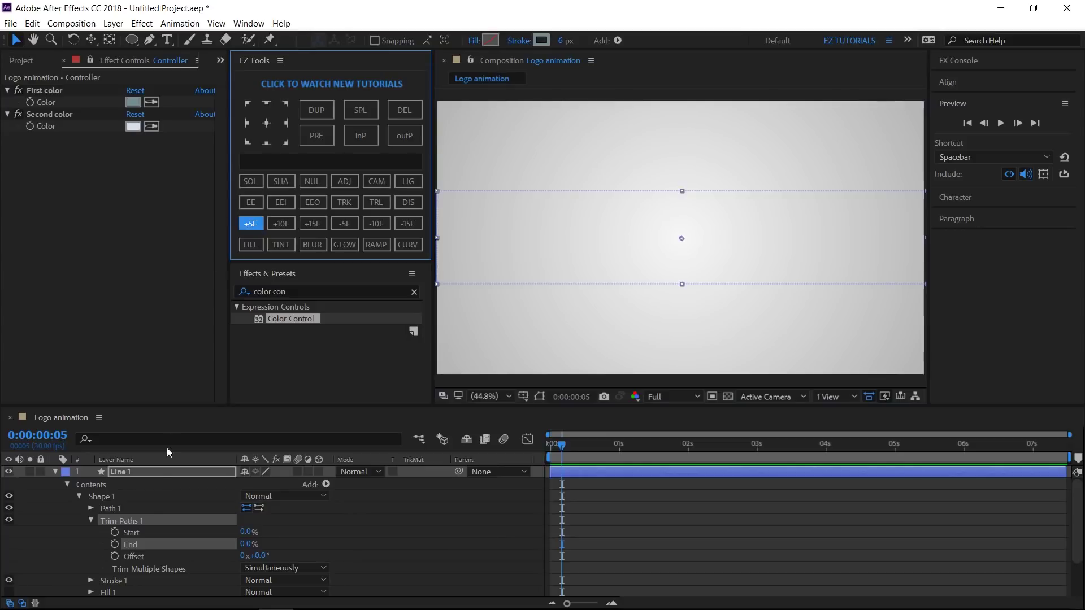
click(114, 532)
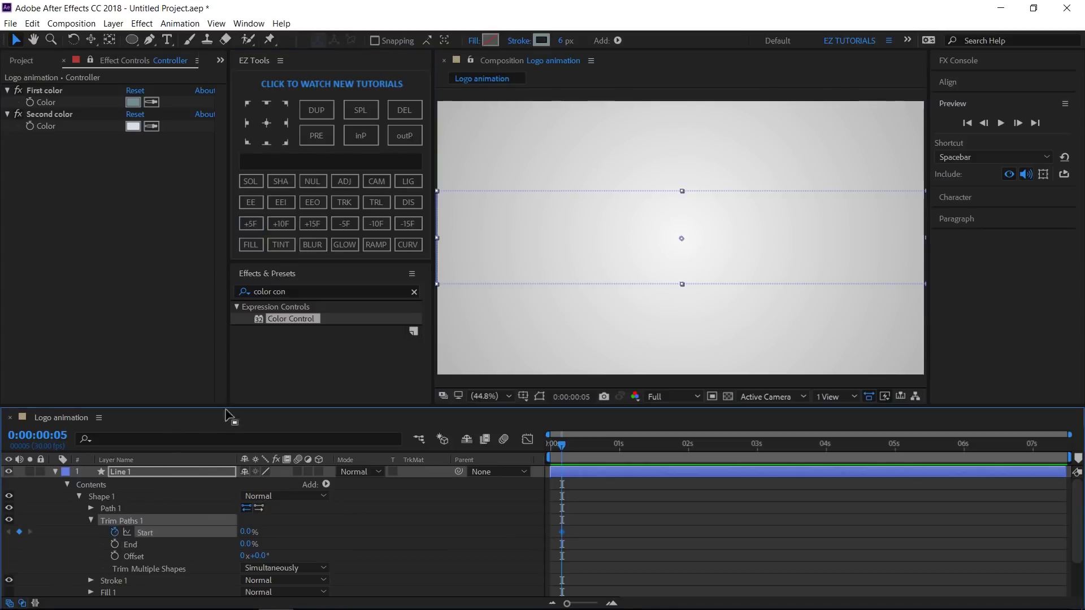
click(252, 224)
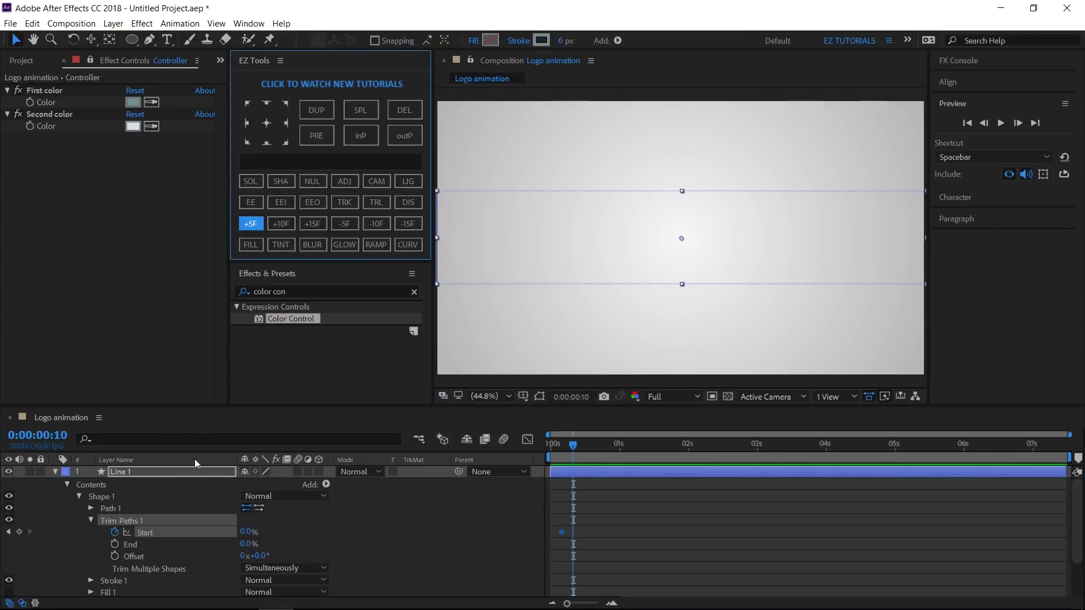
click(247, 531)
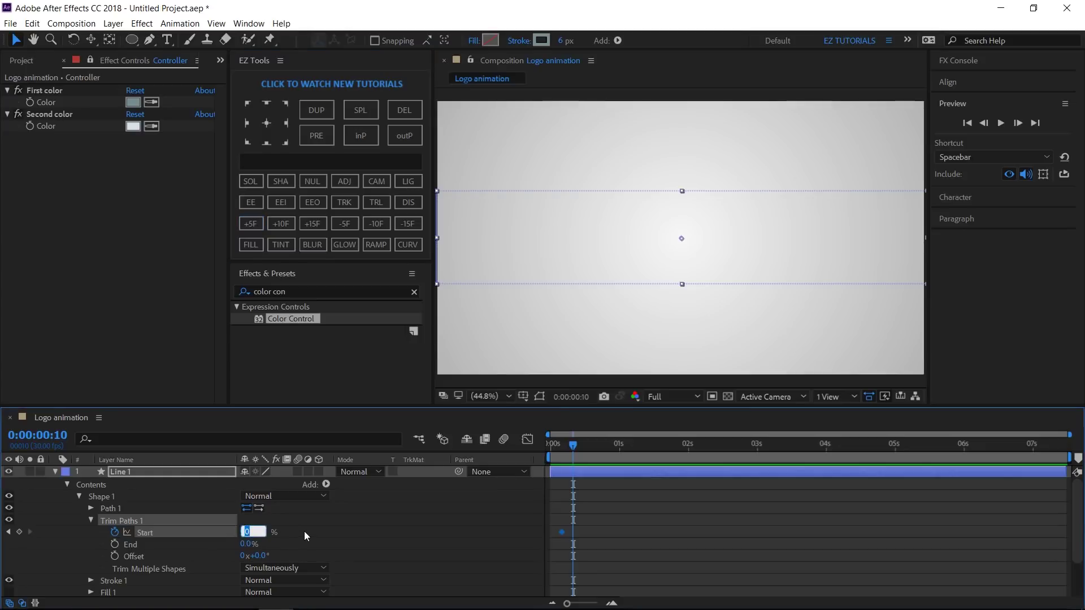
text(2.5)
key(Return)
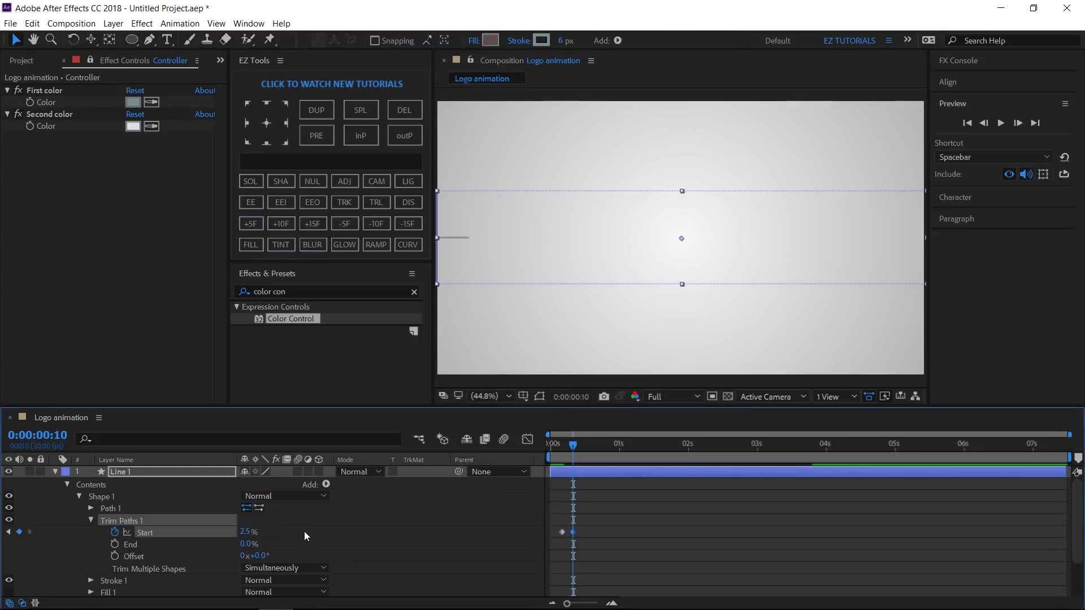
- Keyframe the Trim Paths End at 0% on 0:00:02:15 and at 2.5% on 0:00:02:20
click(69, 439)
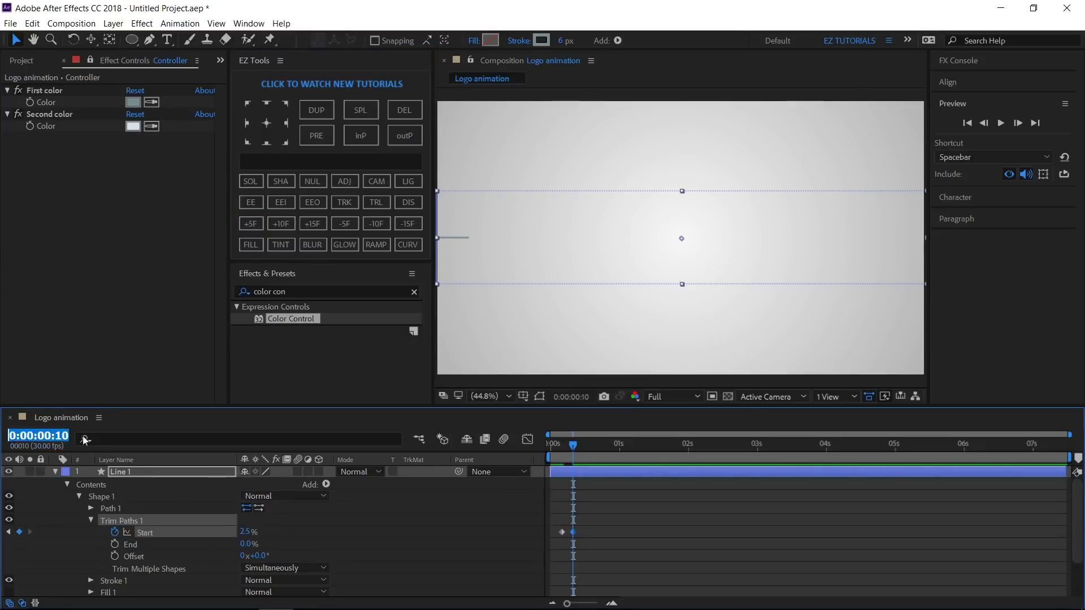
text(2.15)
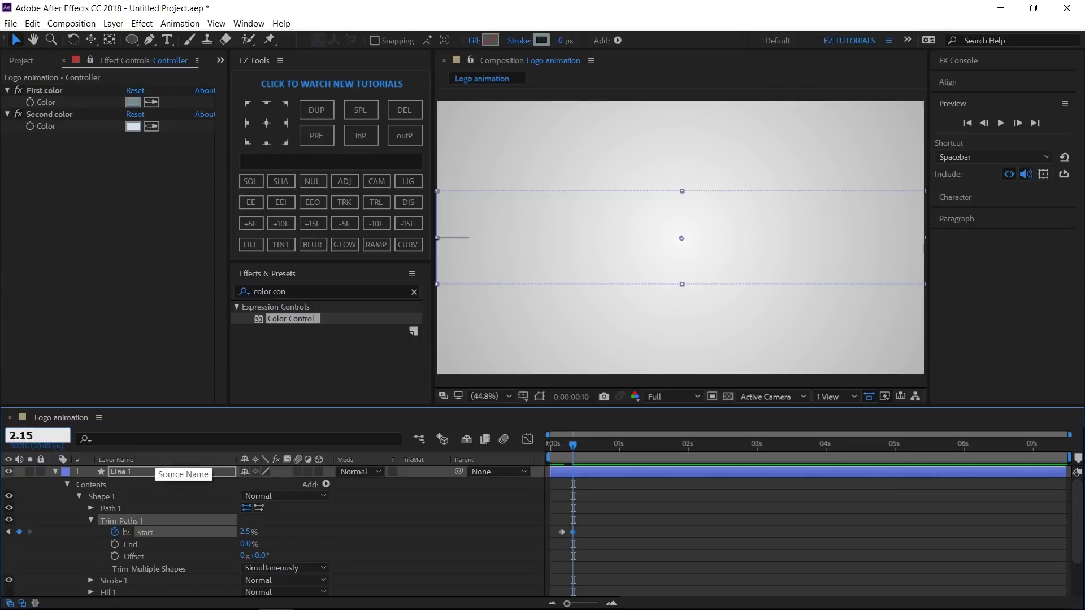
key(Return)
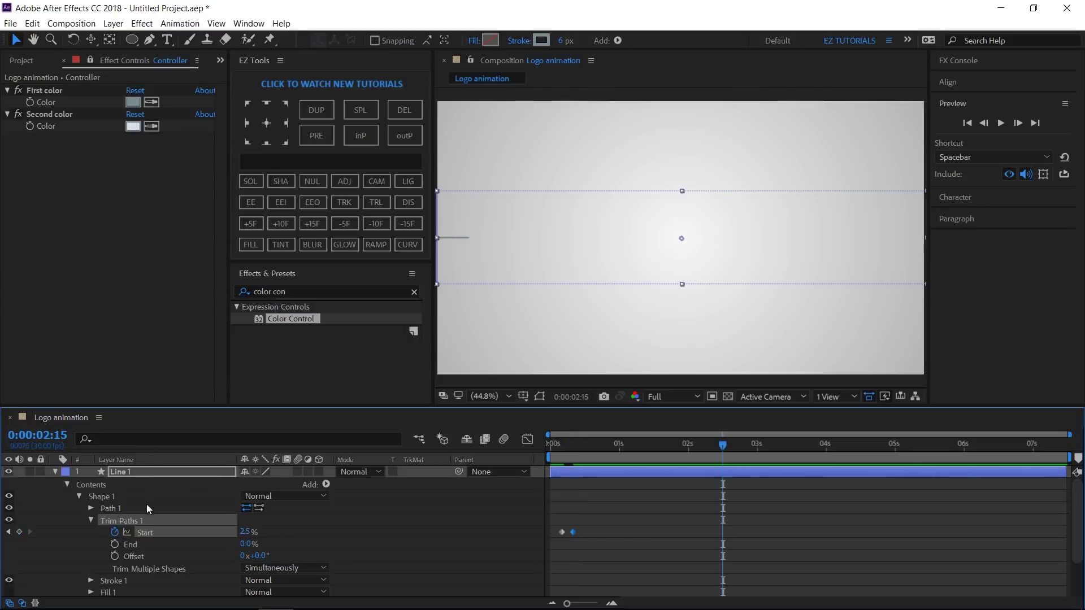
click(116, 545)
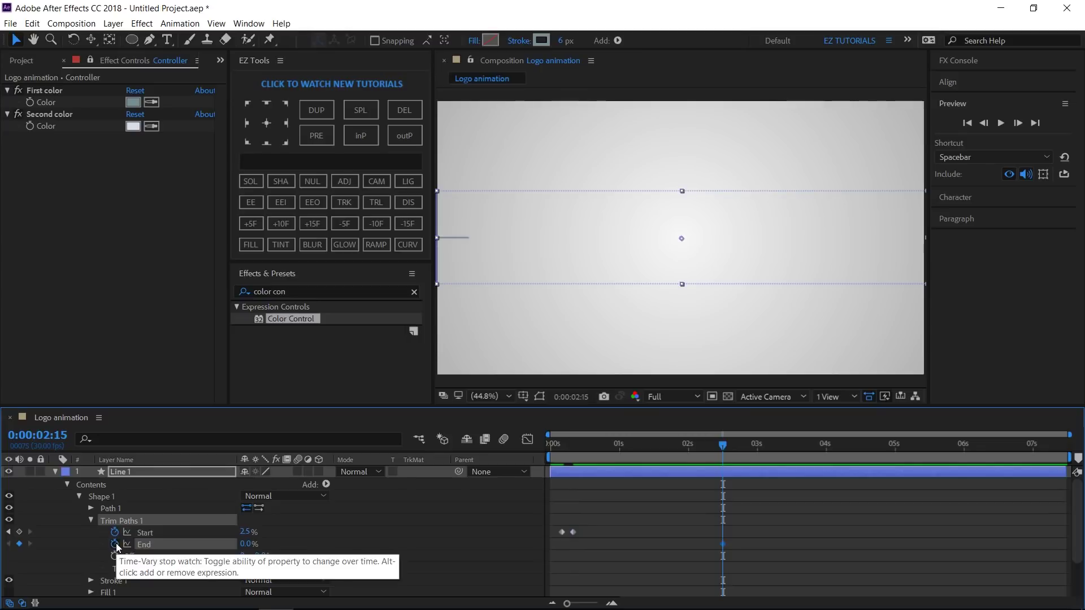
click(249, 226)
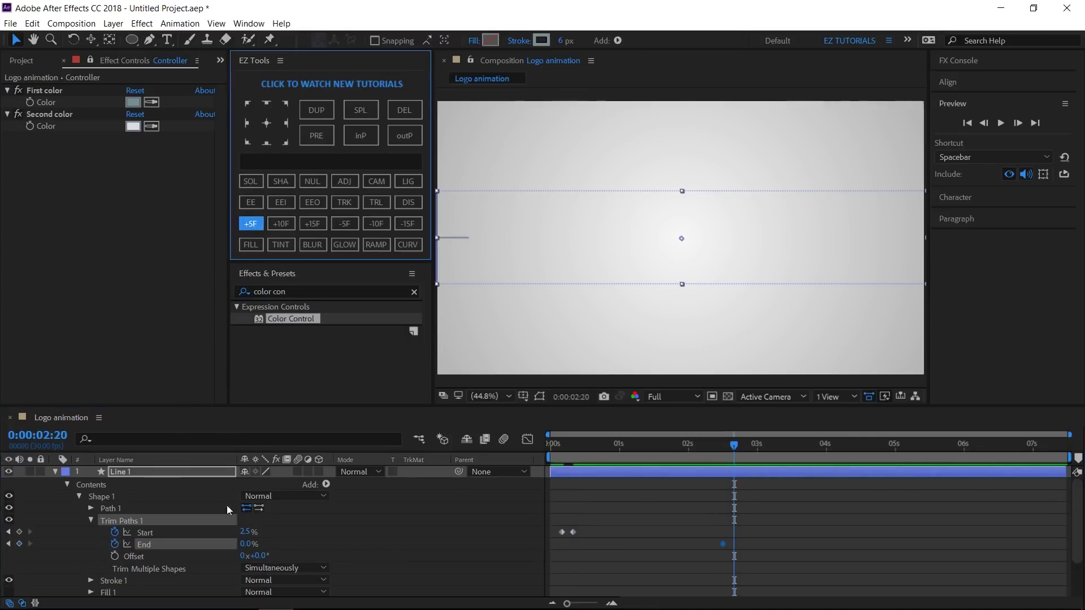
click(248, 545)
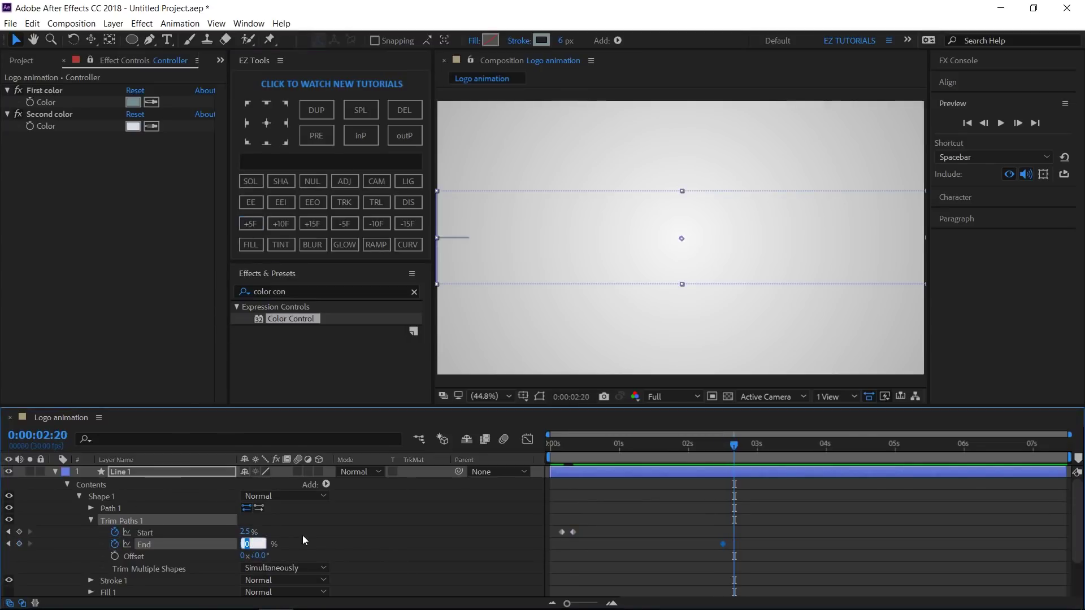
text(2.5)
key(Return)
- Keyframe the Trim Paths Offset at 350° on 0:00:02:20
click(114, 557)
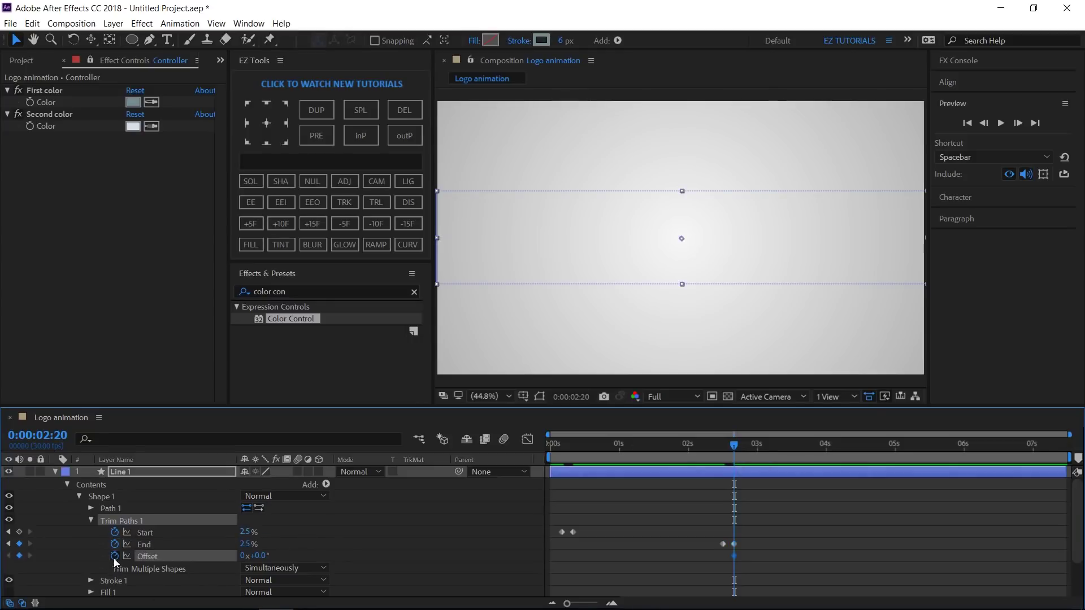
click(258, 556)
text(350)
key(Return)
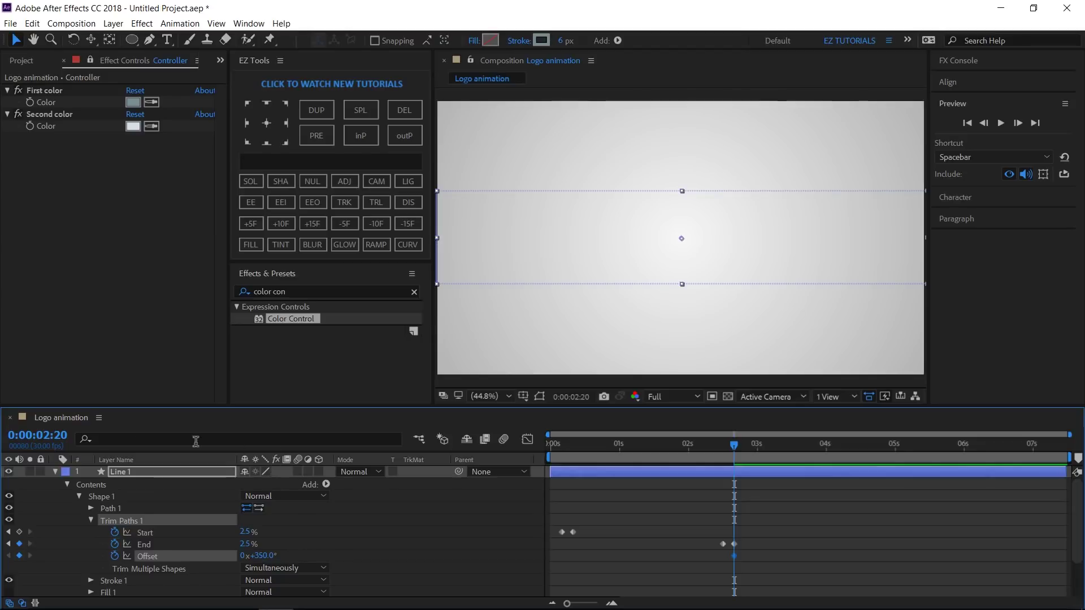
- Keyframe the Trim Paths Offset at 0° on 0:00:00:05
click(37, 435)
text(0.05)
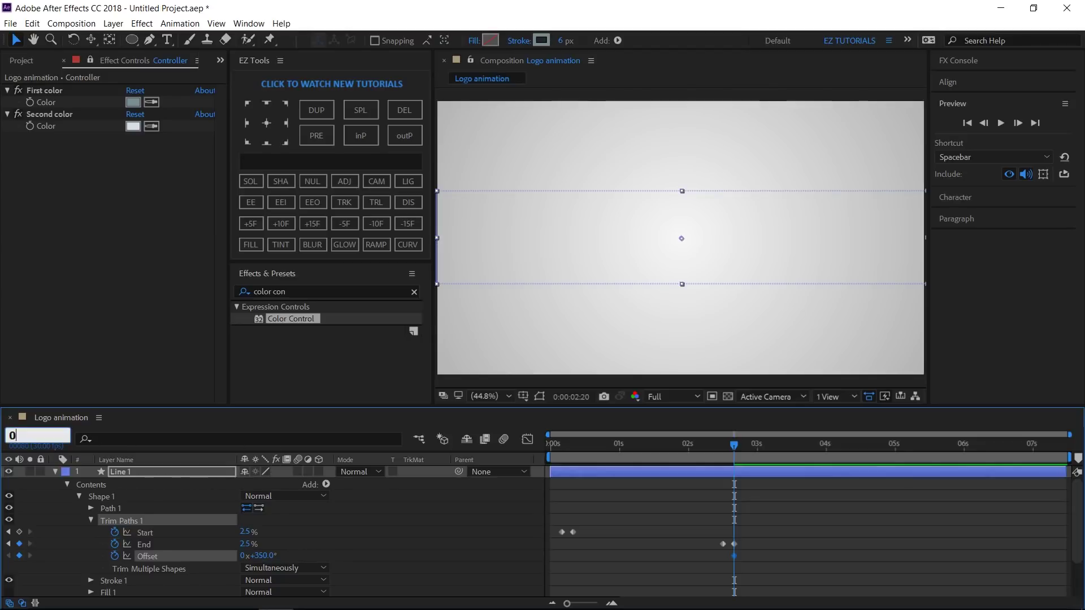
key(Return)
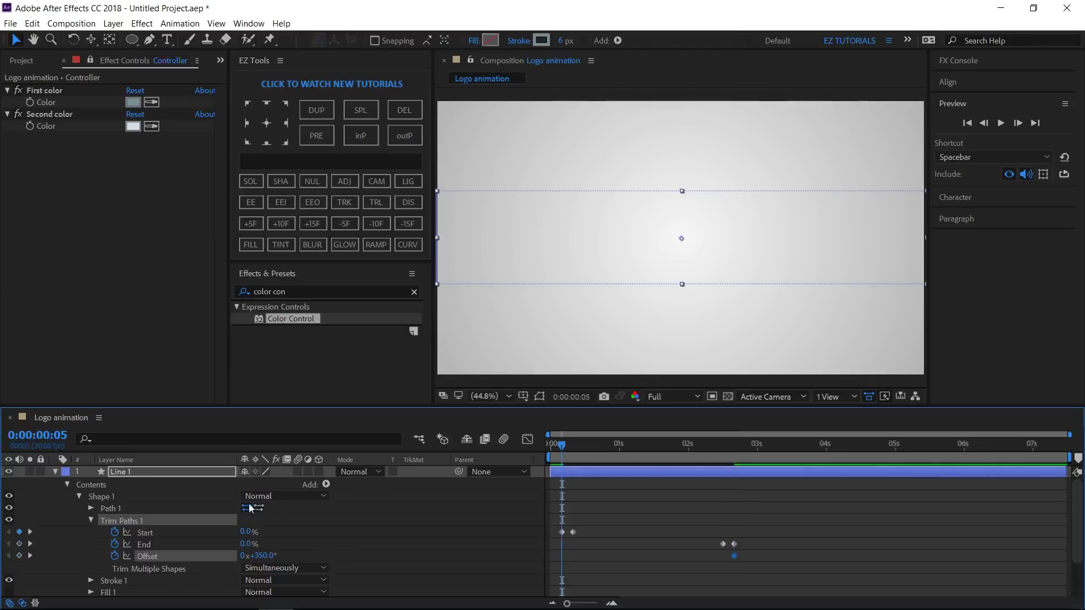
click(261, 556)
text(0)
key(Return)
- Apply Easy Ease to both Trim Paths Offset keyframes of Line 1
drag(745, 553, 663, 565)
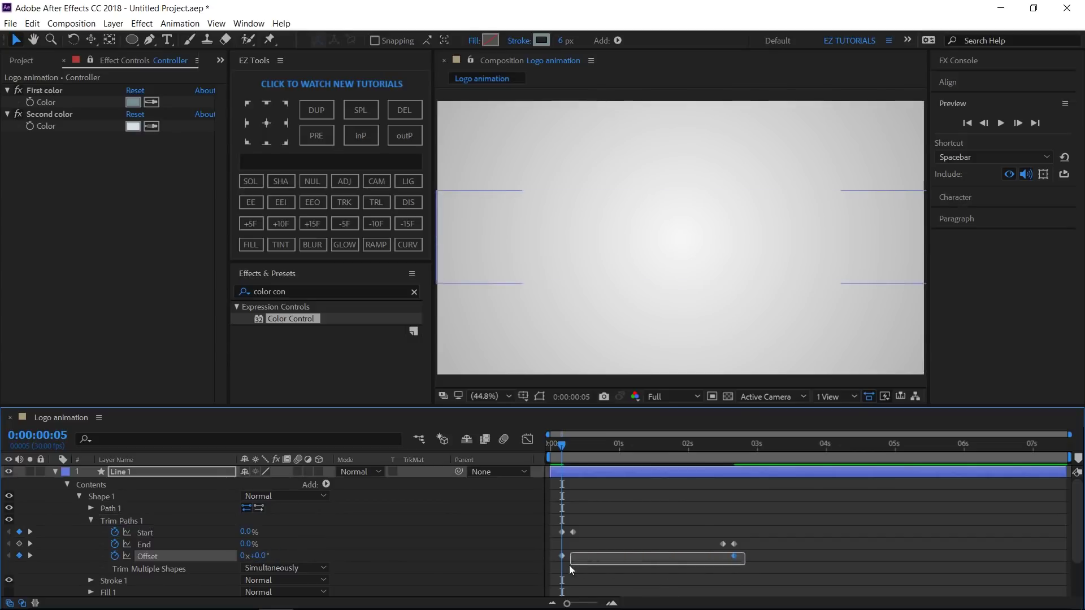
drag(568, 565, 559, 565)
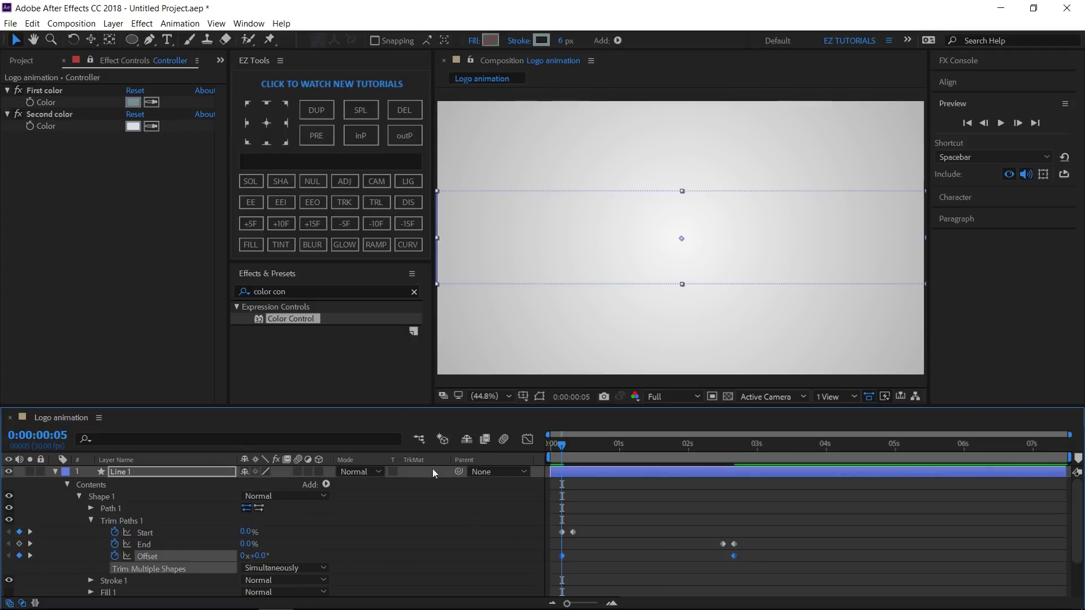
click(252, 204)
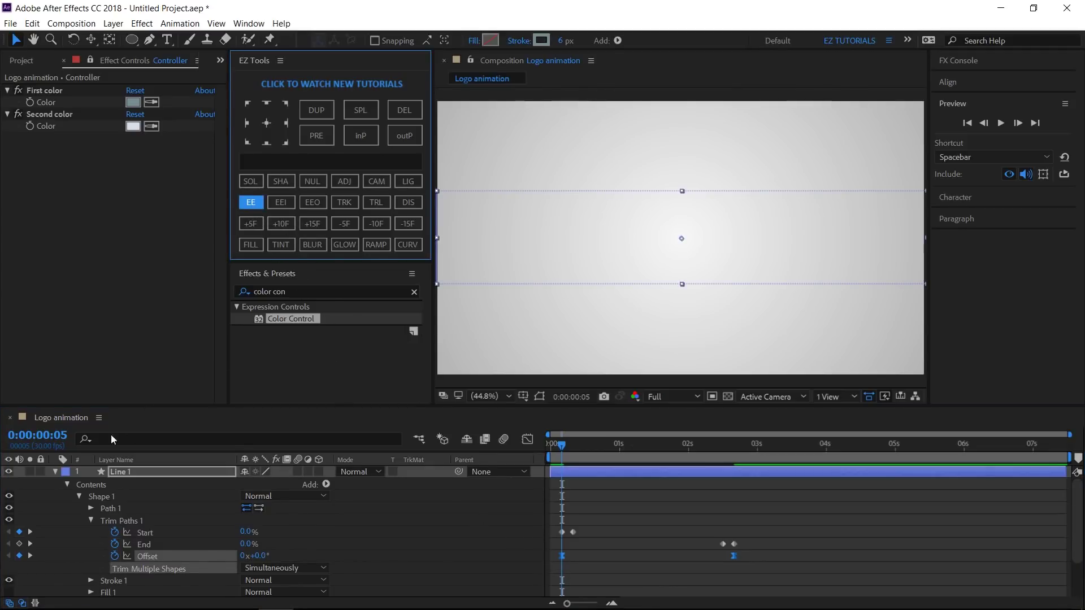
- Collapse Line 1 and enable motion blur for the layer and the composition
click(55, 471)
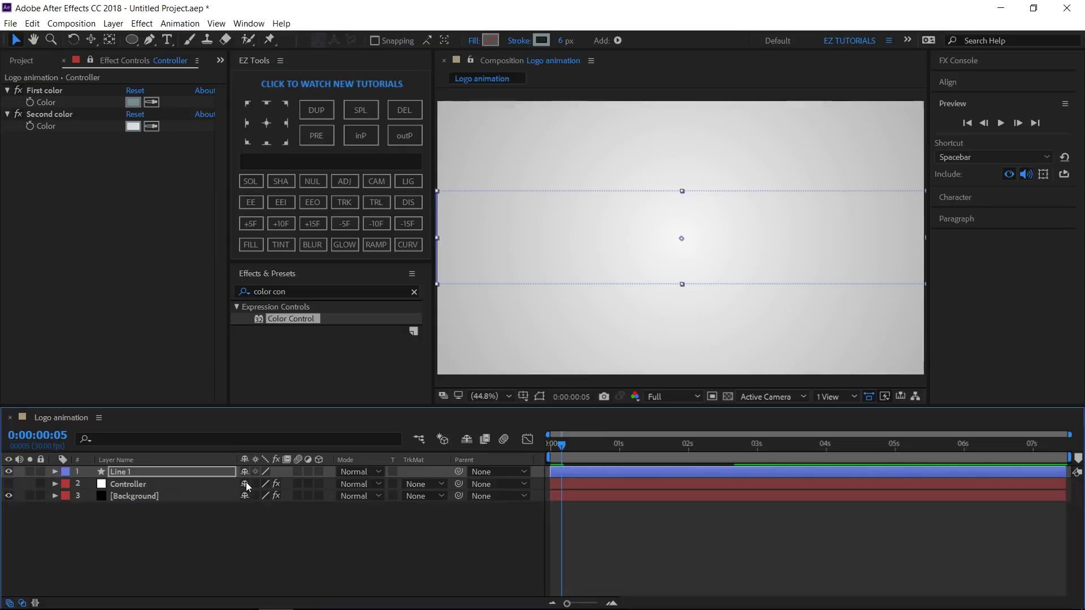
click(299, 471)
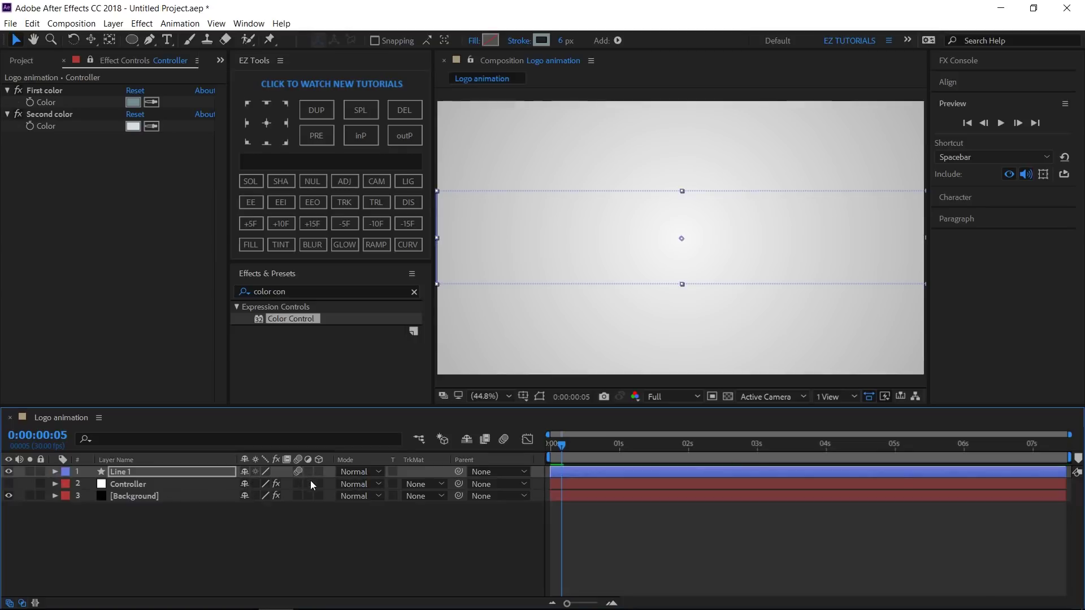
click(503, 439)
- Duplicate Line 1 and flip the copy, Line 2, both horizontally and vertically
click(165, 471)
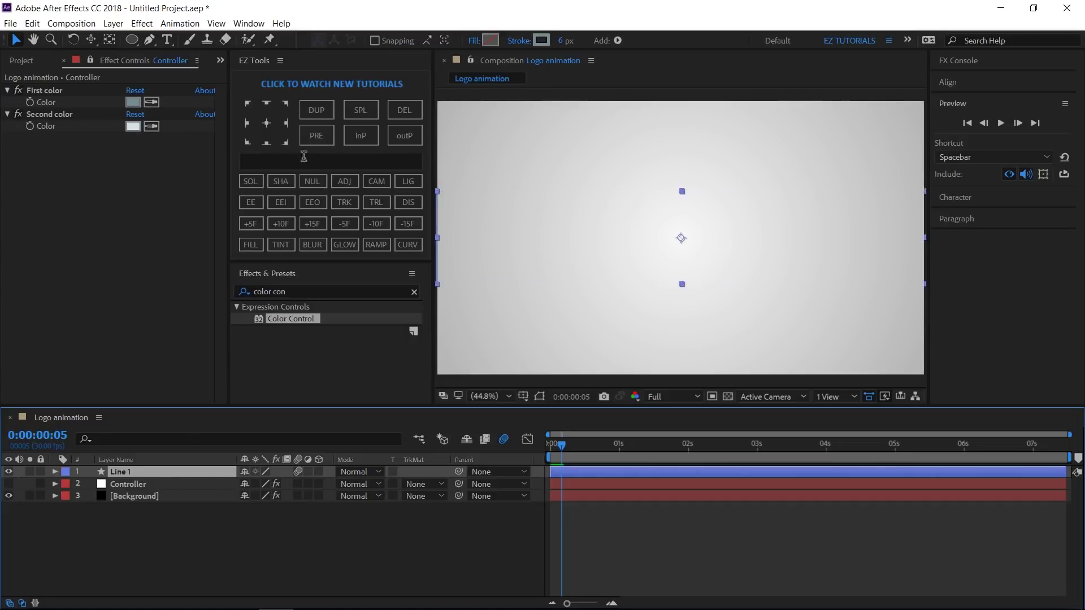
click(313, 108)
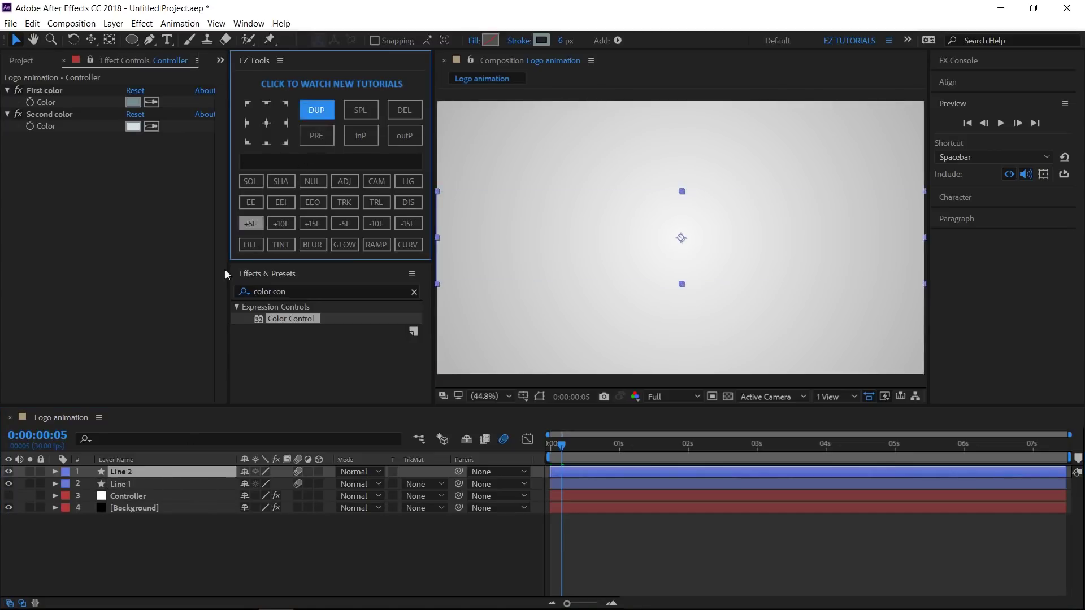
right_click(172, 469)
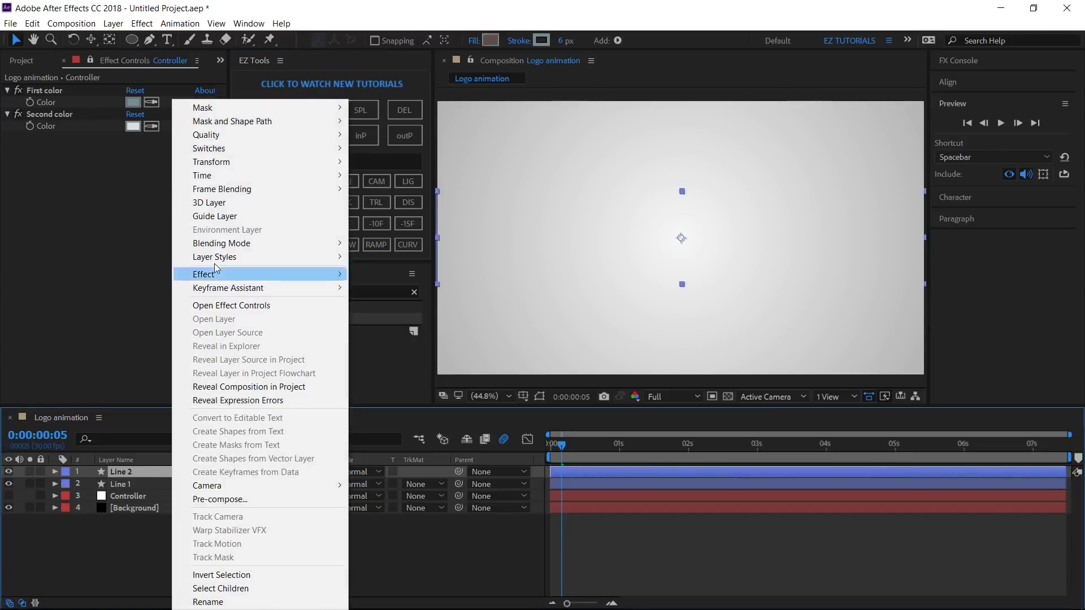
mouse_move(231, 164)
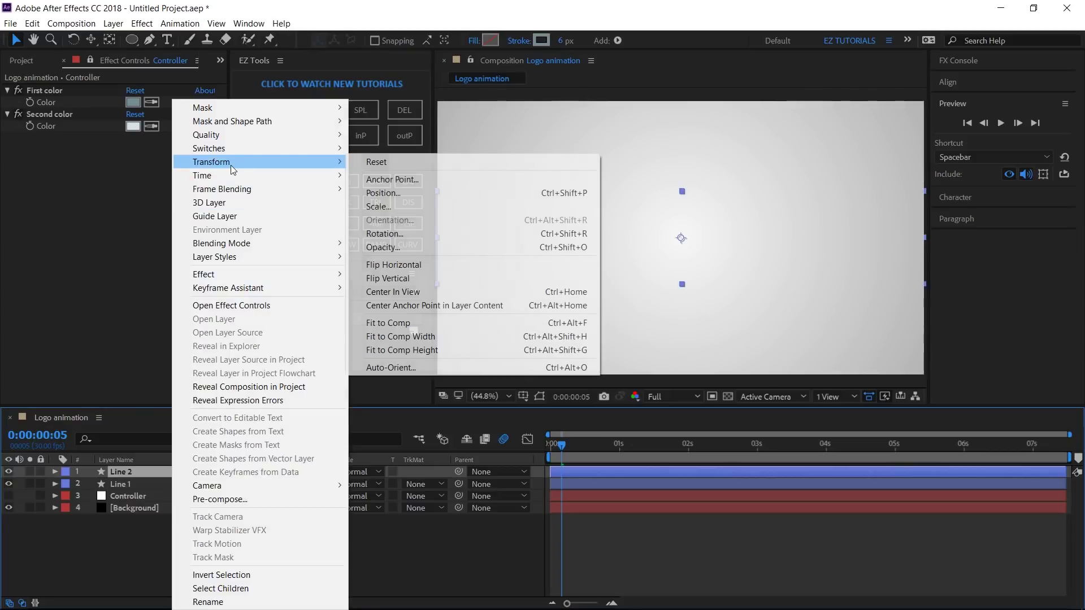
click(399, 267)
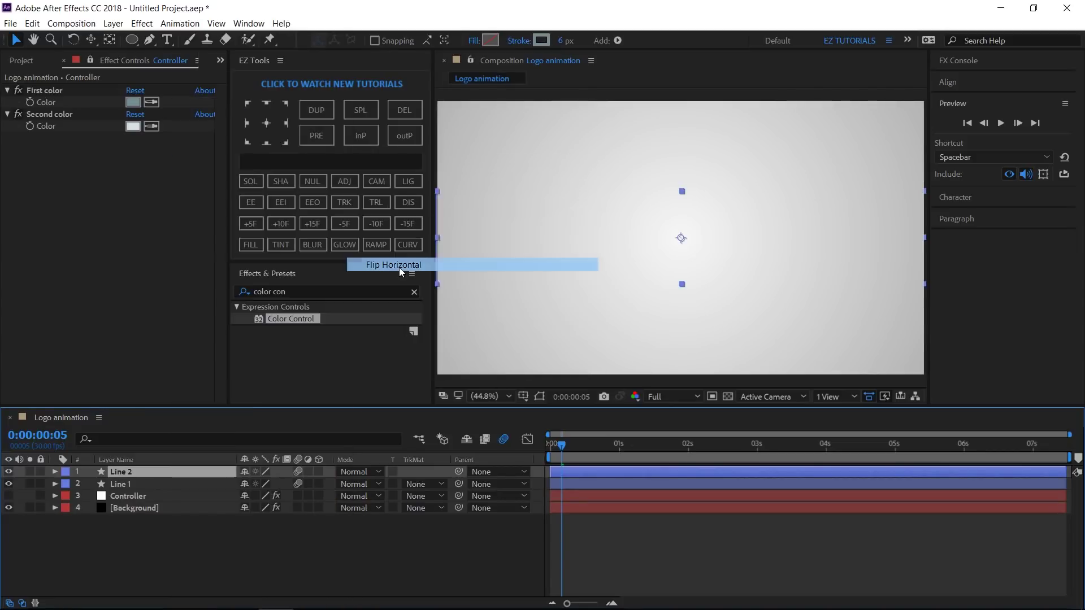
right_click(164, 471)
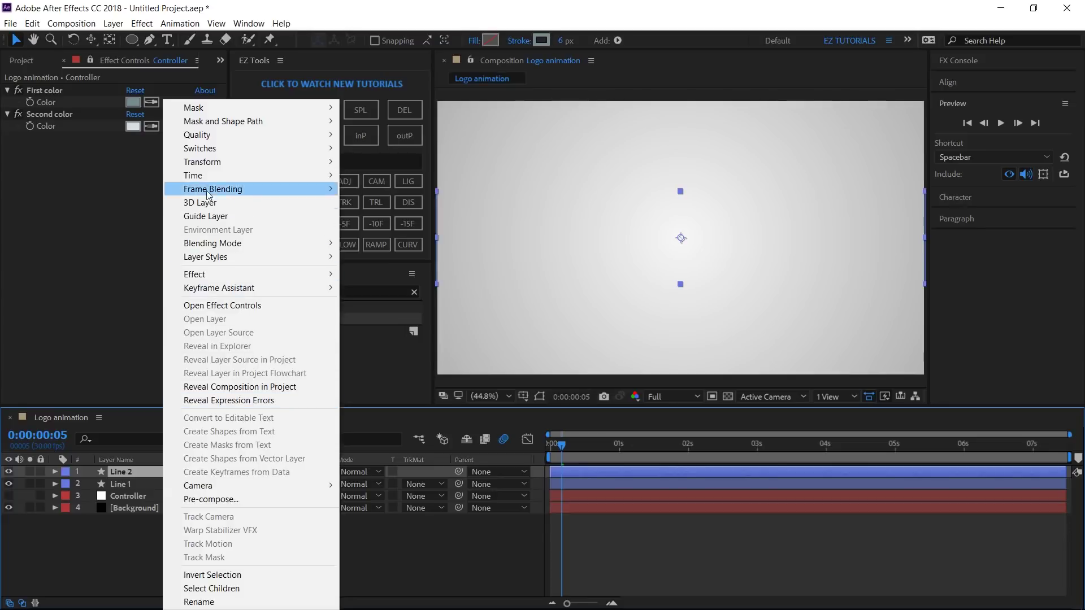
mouse_move(205, 163)
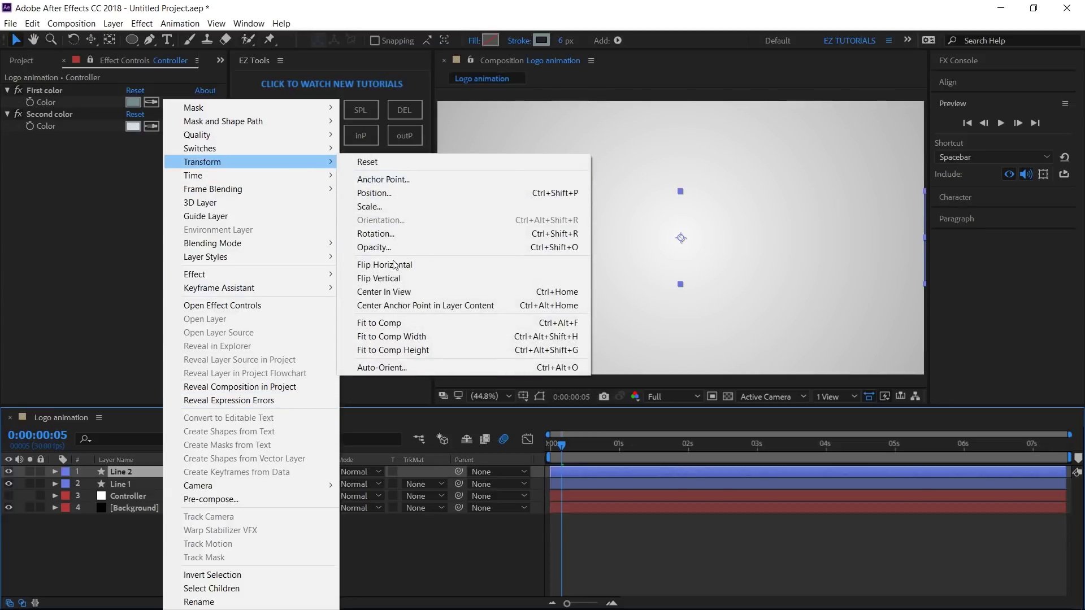
click(382, 278)
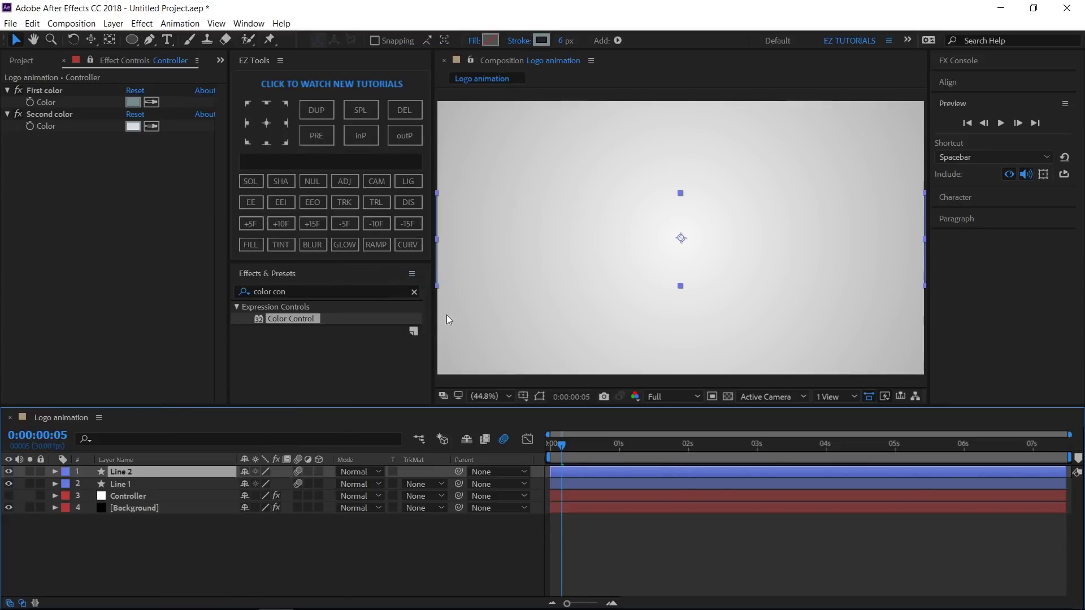
- Return the playhead to 0:00:00:00 and create a new shape layer named Square fill
click(547, 443)
drag(547, 443, 547, 483)
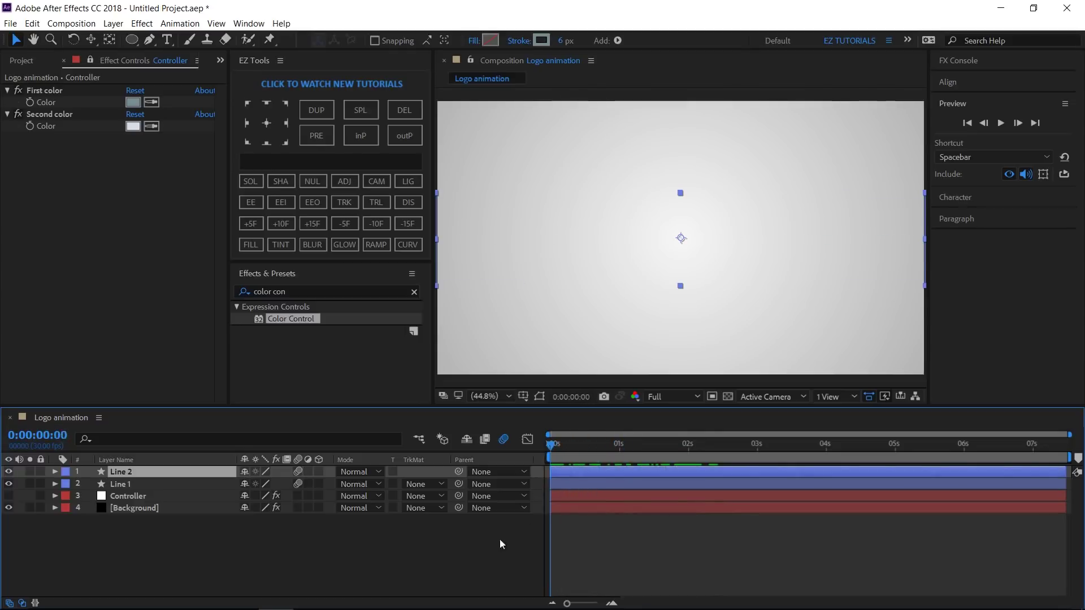
click(440, 548)
click(282, 183)
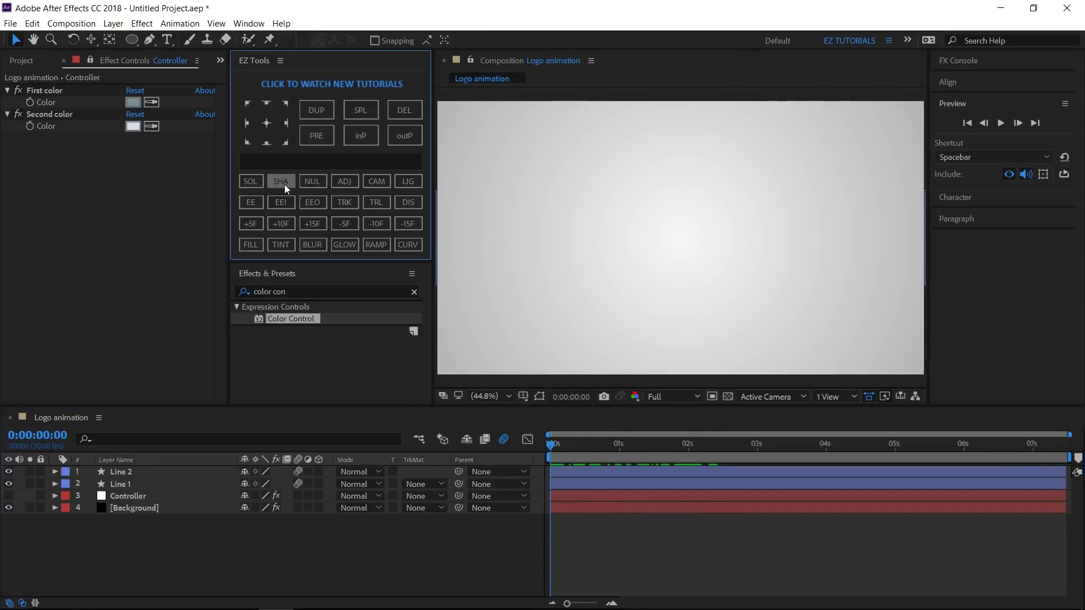
click(139, 474)
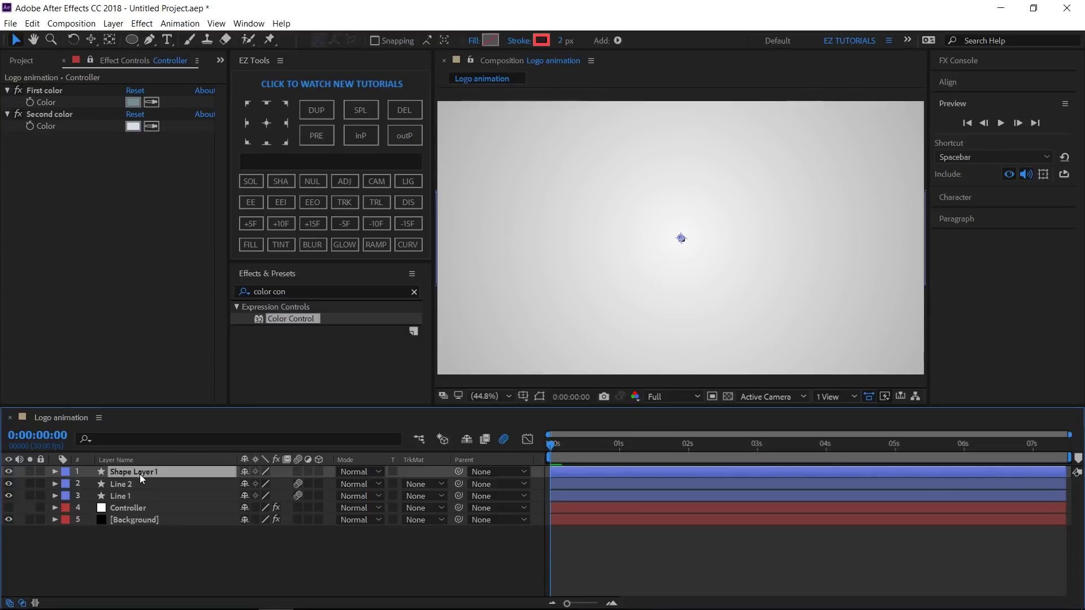
key(Return)
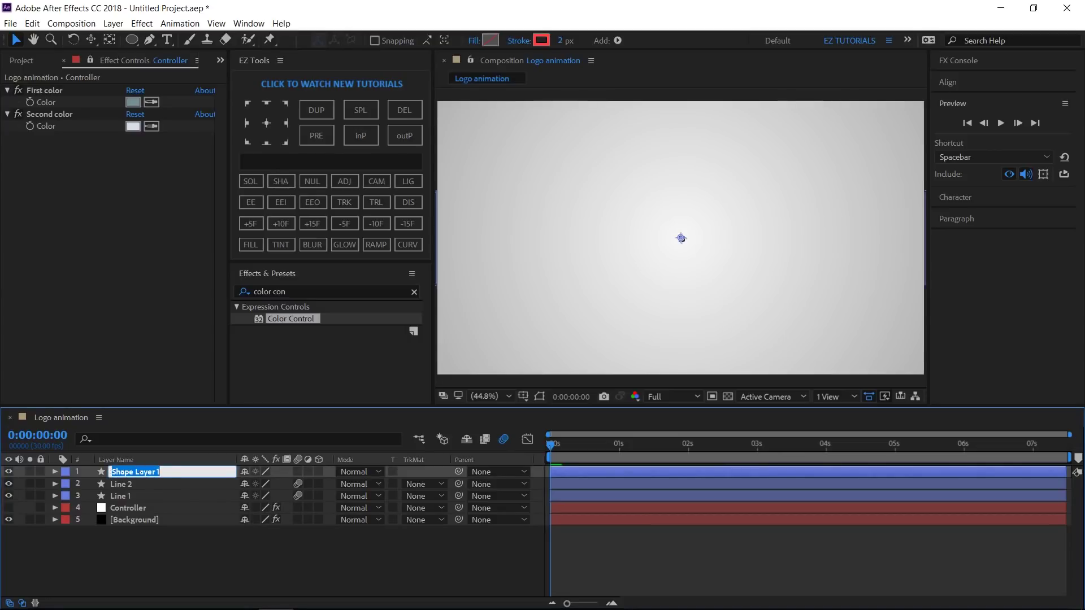
text(Square fill)
key(Return)
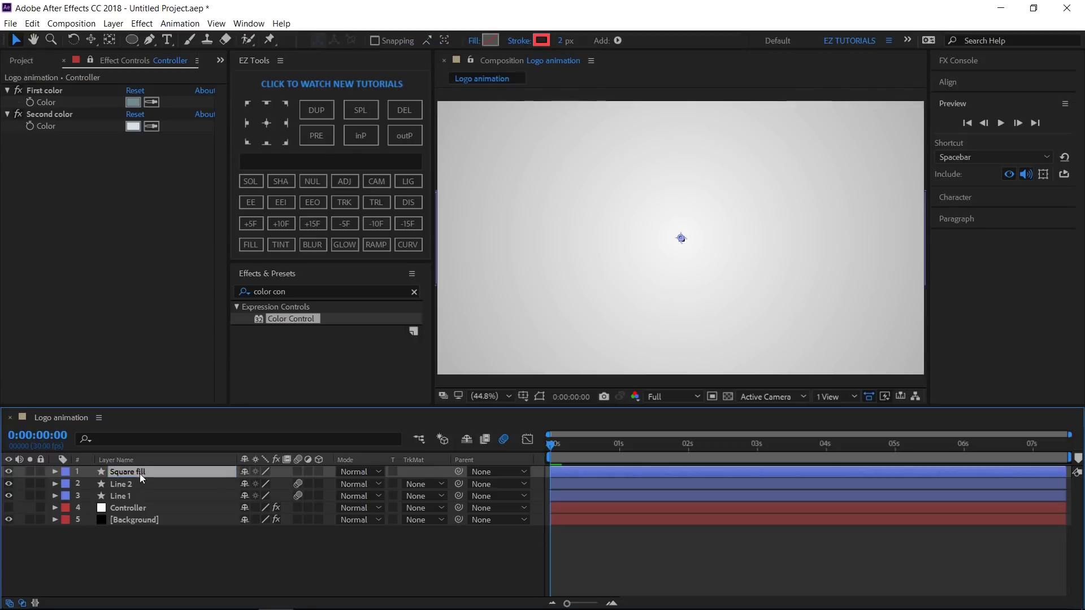
- Add a Rectangle path and a Fill to the Square fill layer
click(618, 40)
click(661, 60)
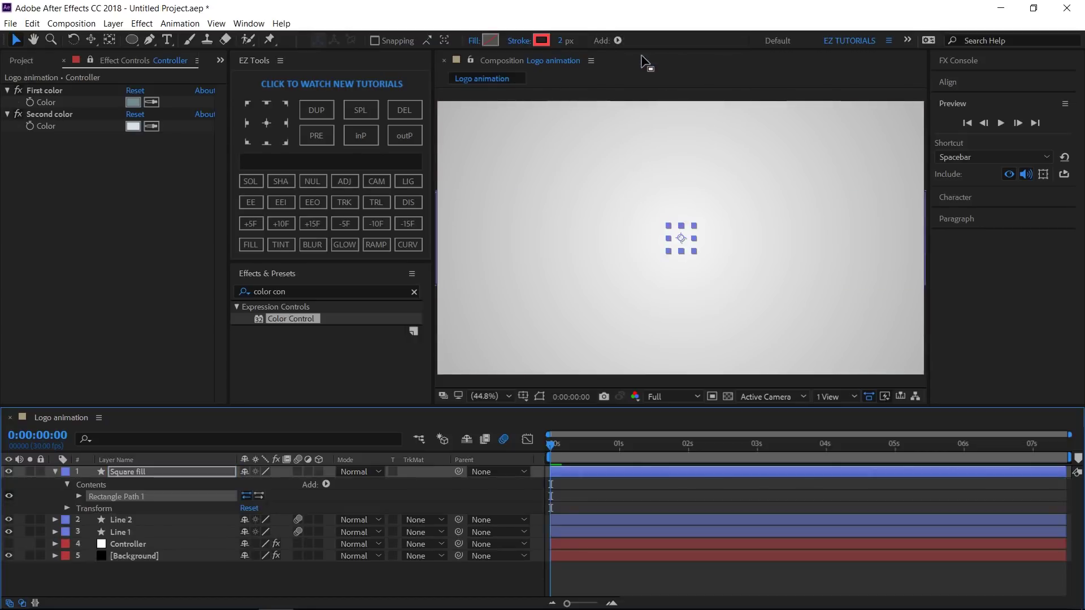
click(618, 41)
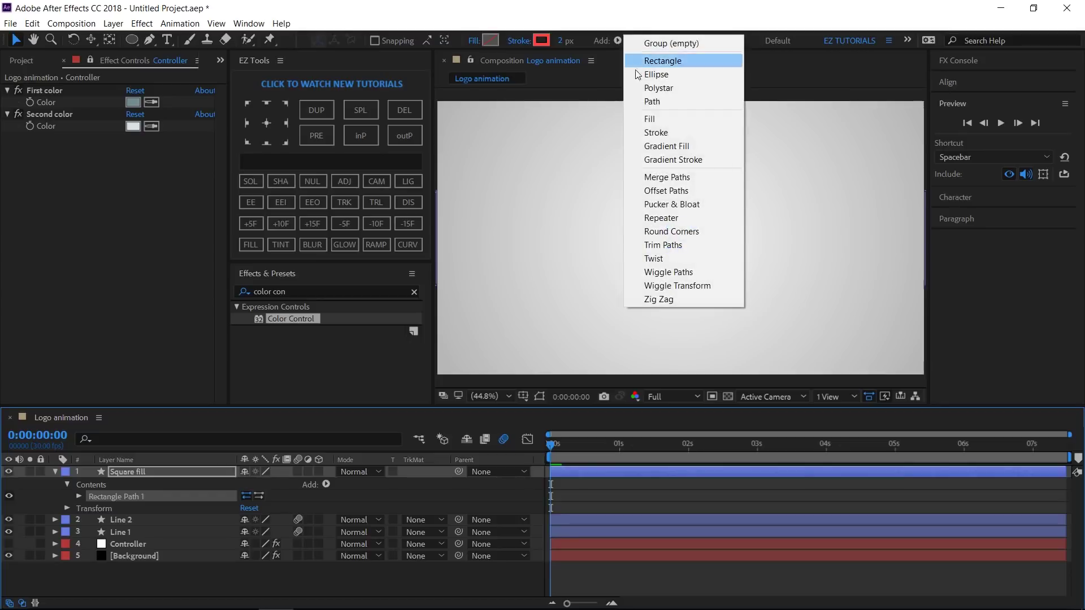
click(657, 118)
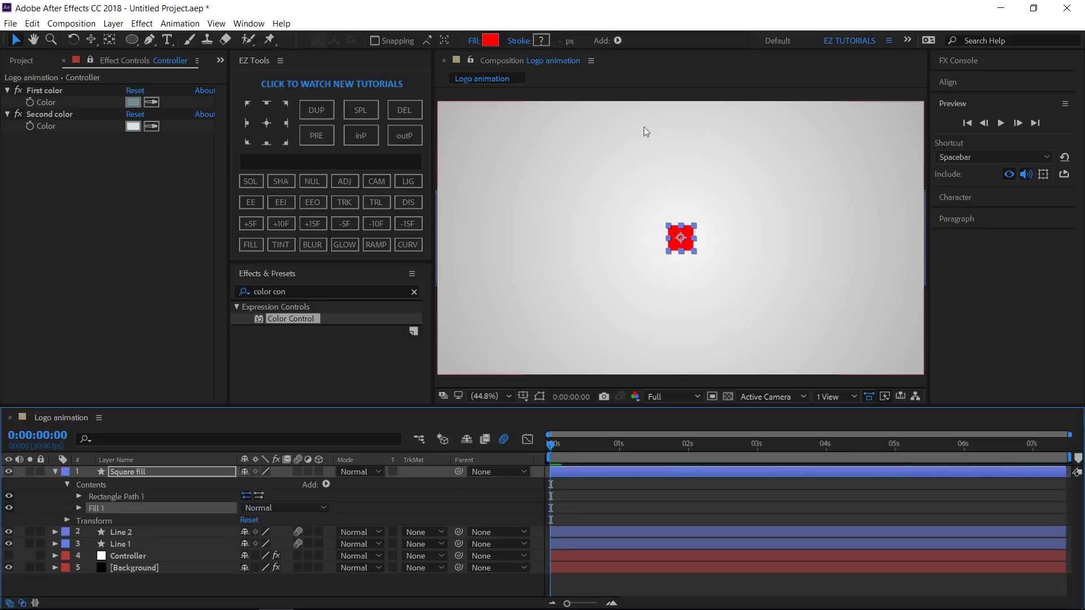
- Set the size of Rectangle Path 1 to 315 by 315 and collapse the Square fill layer
click(79, 497)
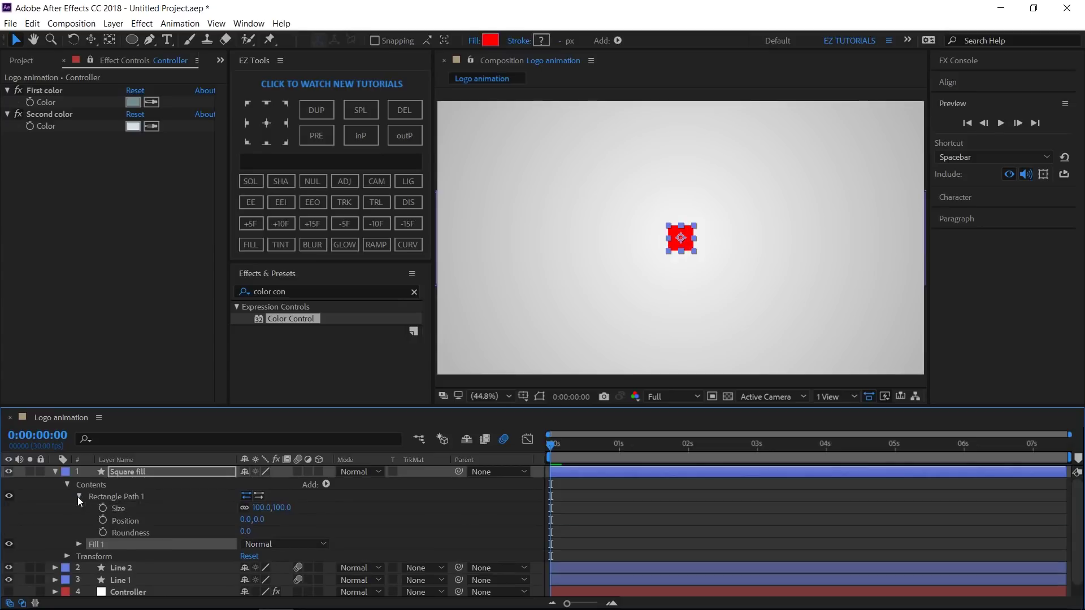
click(259, 508)
text(315)
key(Return)
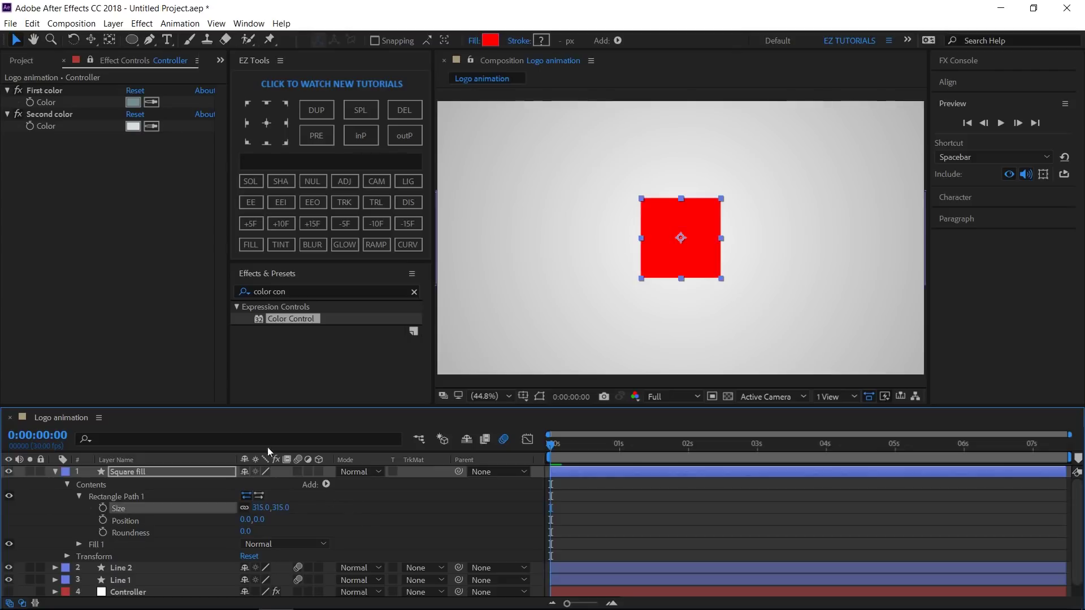
click(55, 471)
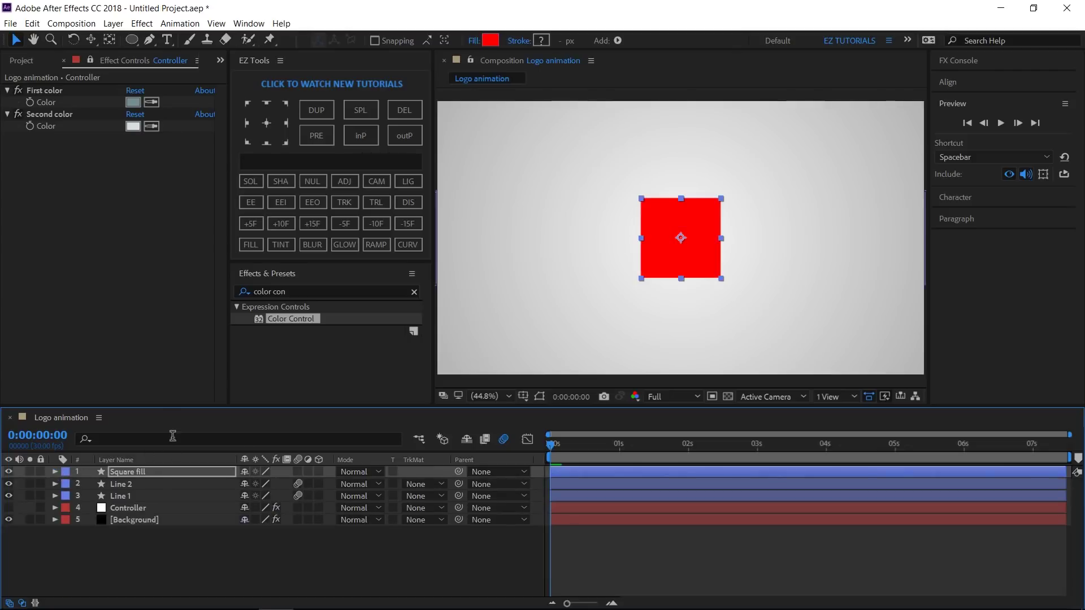
- Precompose the Square fill layer as Reveal
click(172, 473)
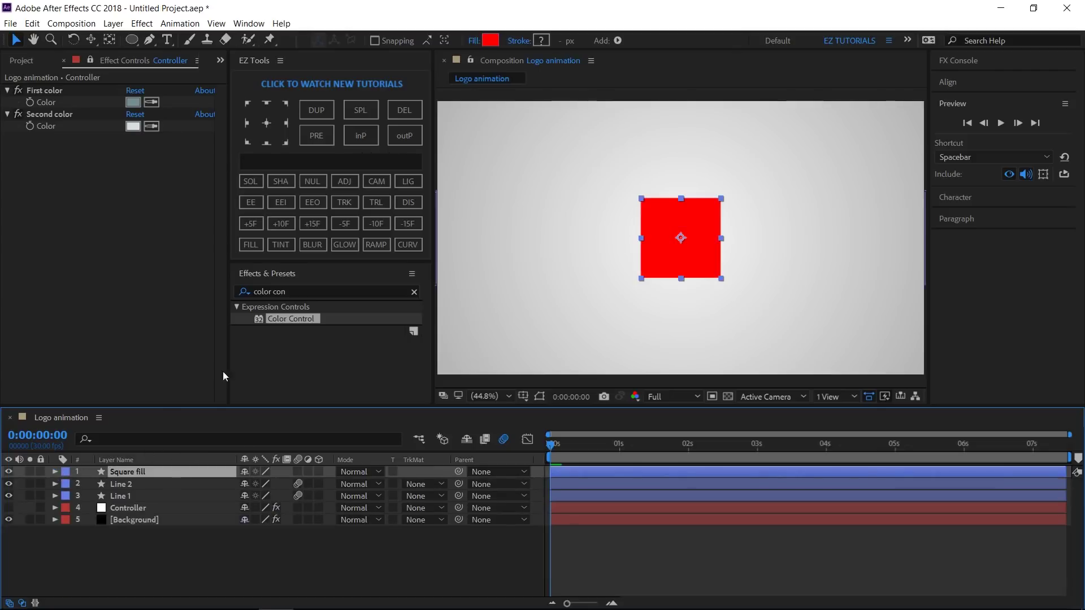
click(285, 163)
text(Re)
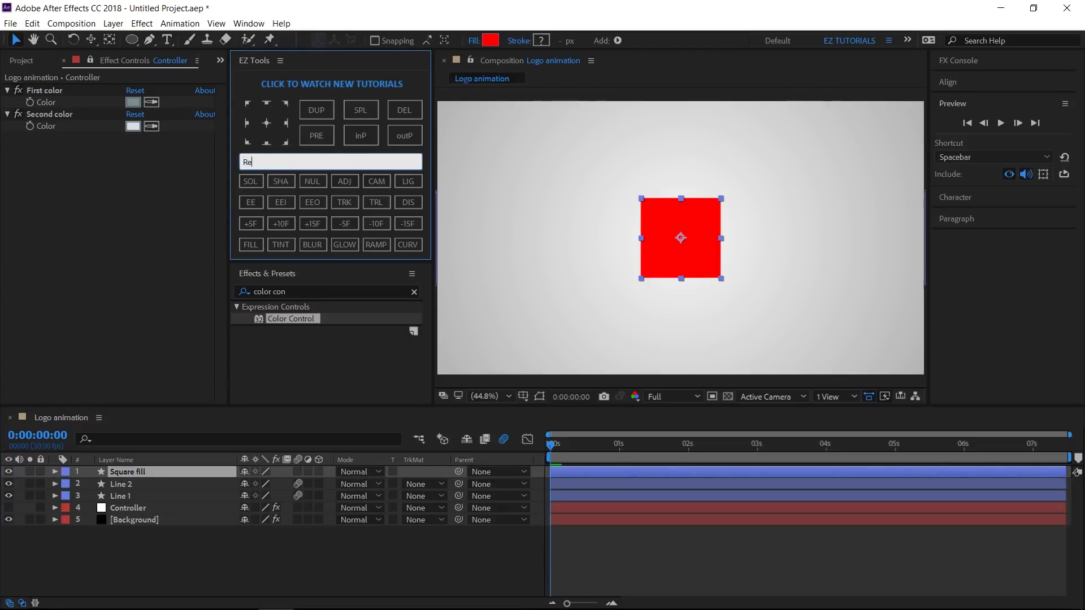
text(al)
click(321, 133)
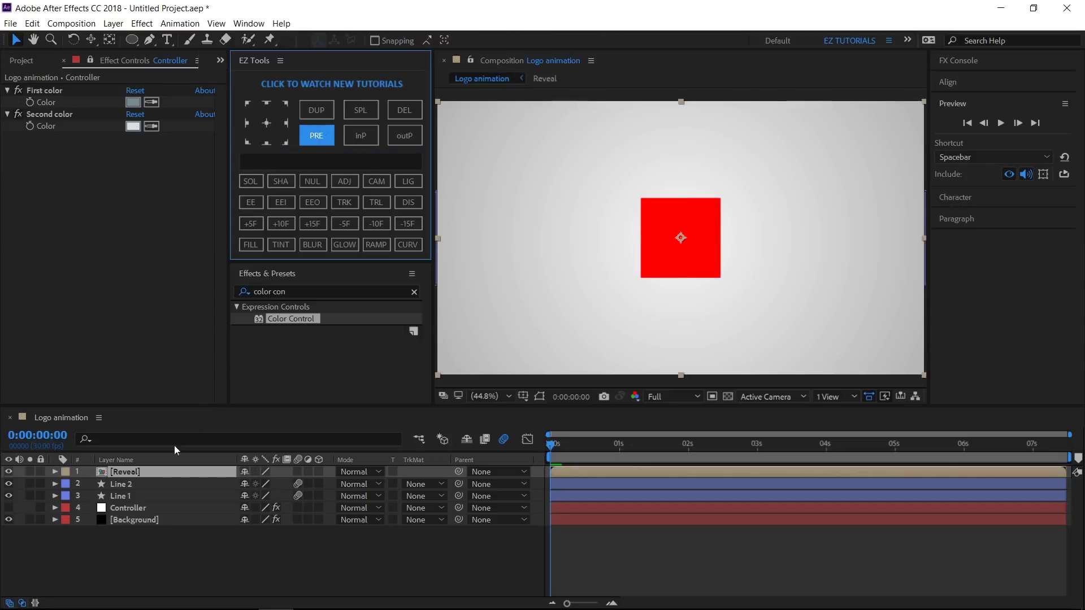
- In the Reveal composition, link the Square fill layer's Fill 1 color by expression to the Controller's Second color
double_click(148, 472)
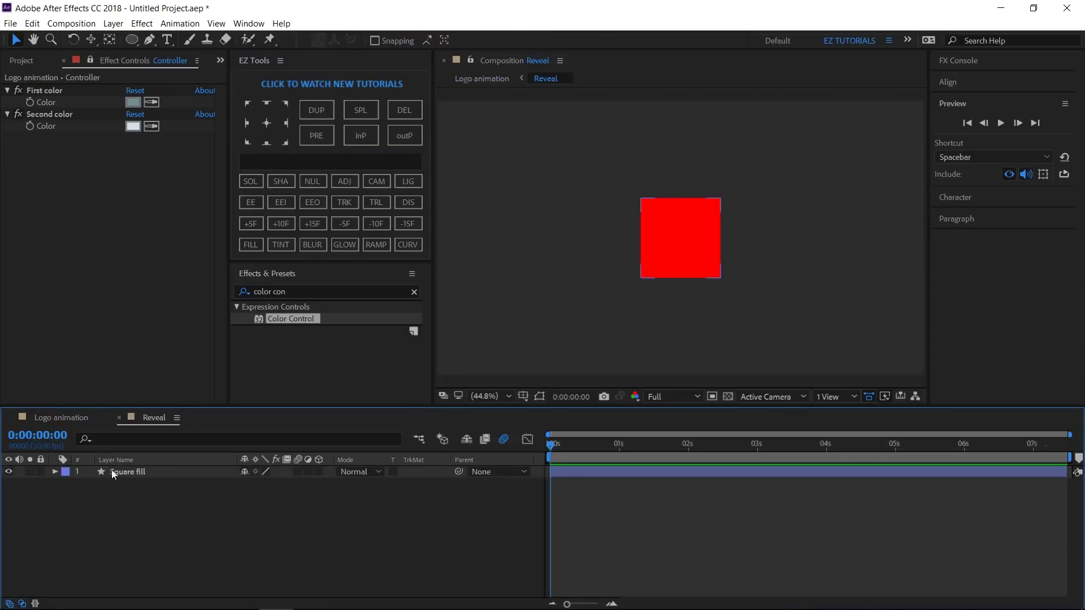
click(55, 473)
click(66, 486)
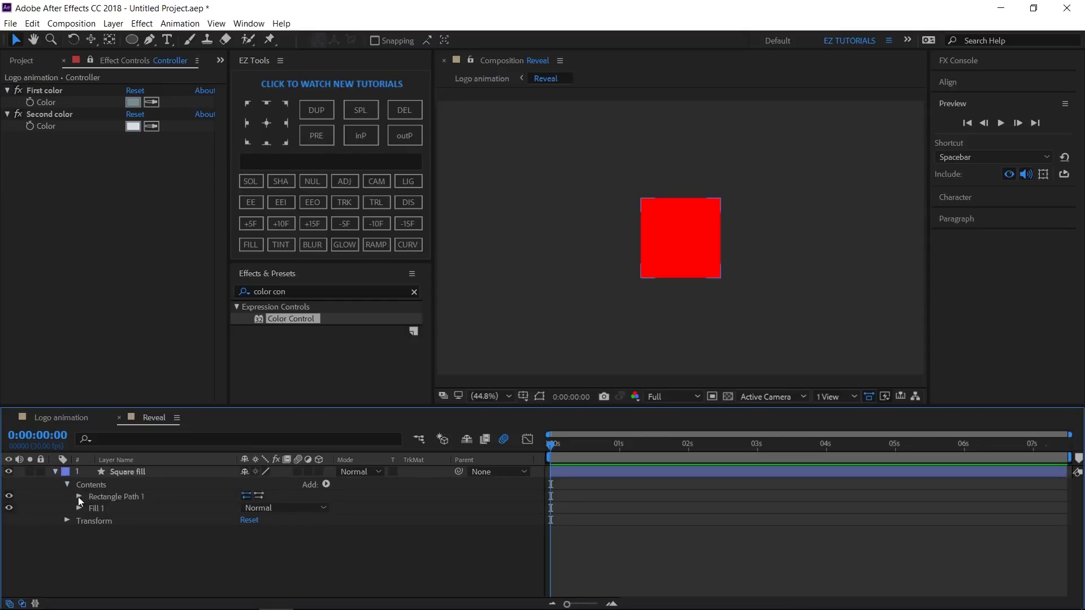
click(79, 508)
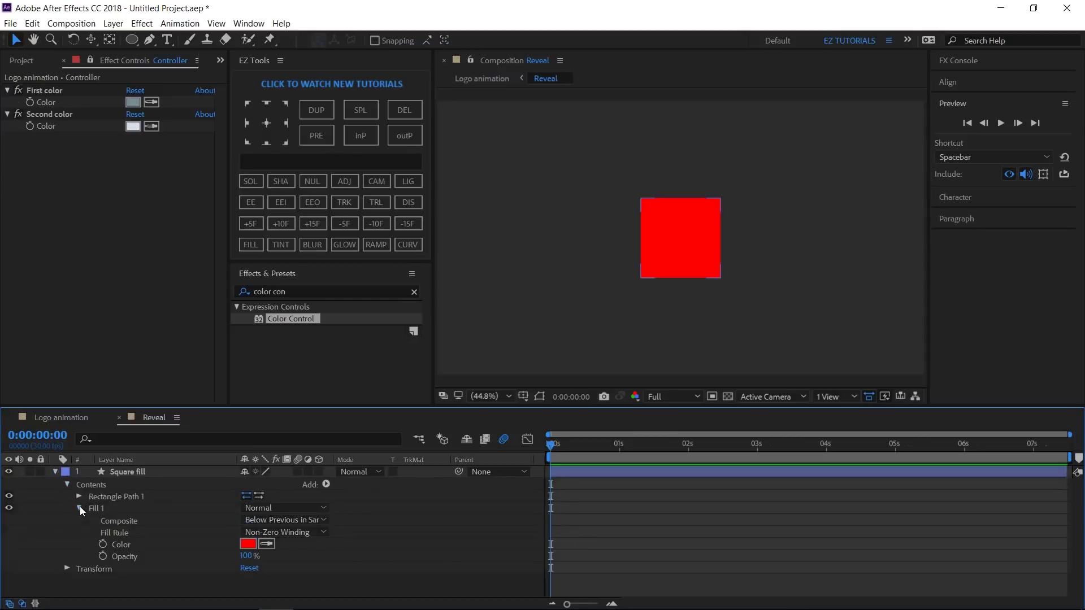
alt+click(104, 544)
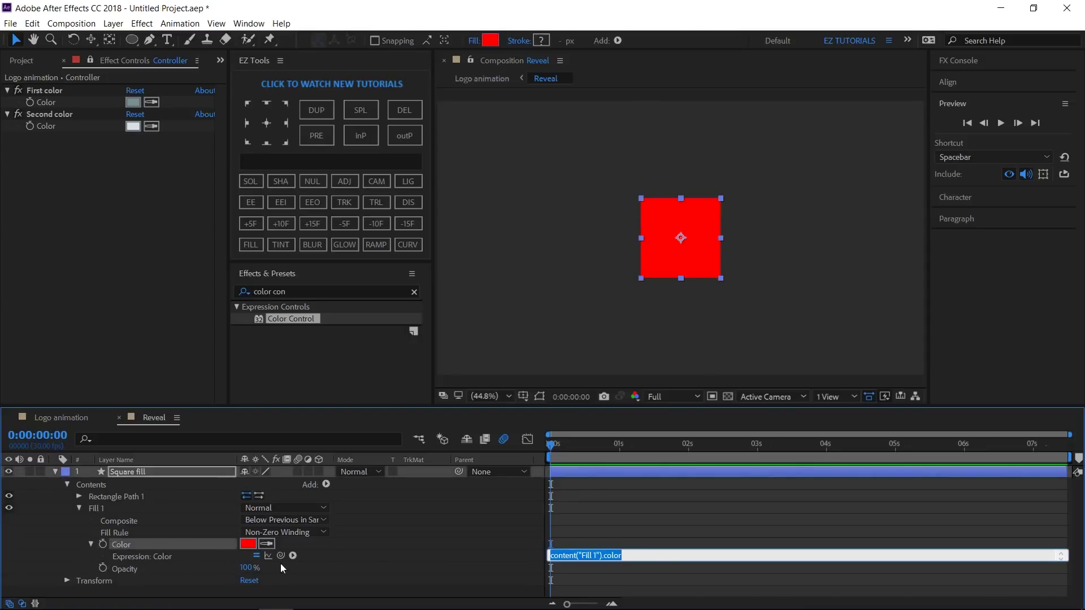
drag(281, 555, 59, 123)
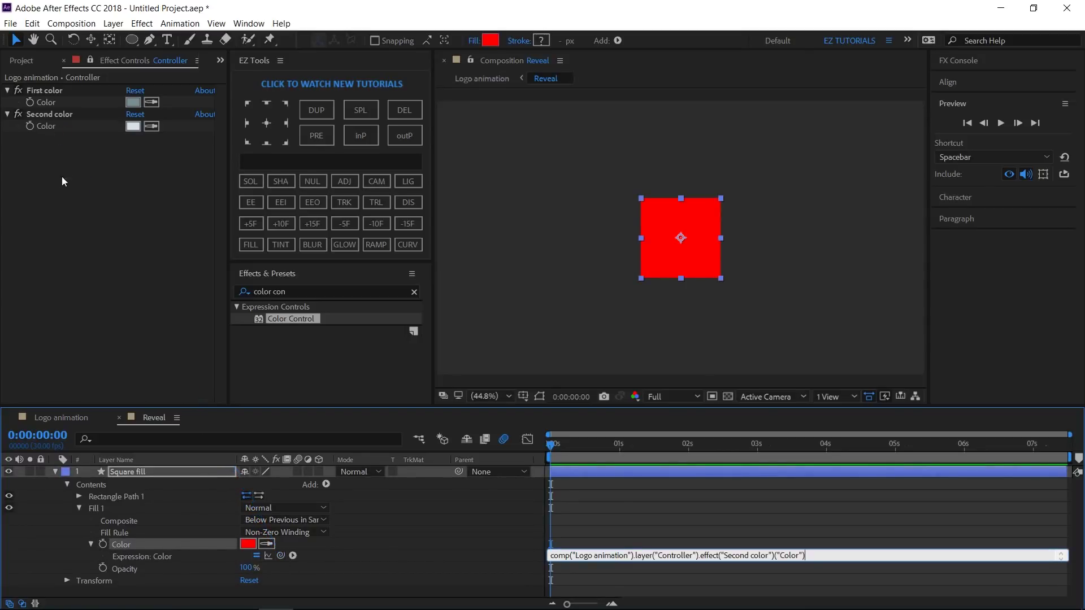
- Add a Scale keyframe of 0% to the Square fill layer at 0:00:00:20
click(134, 472)
key(s)
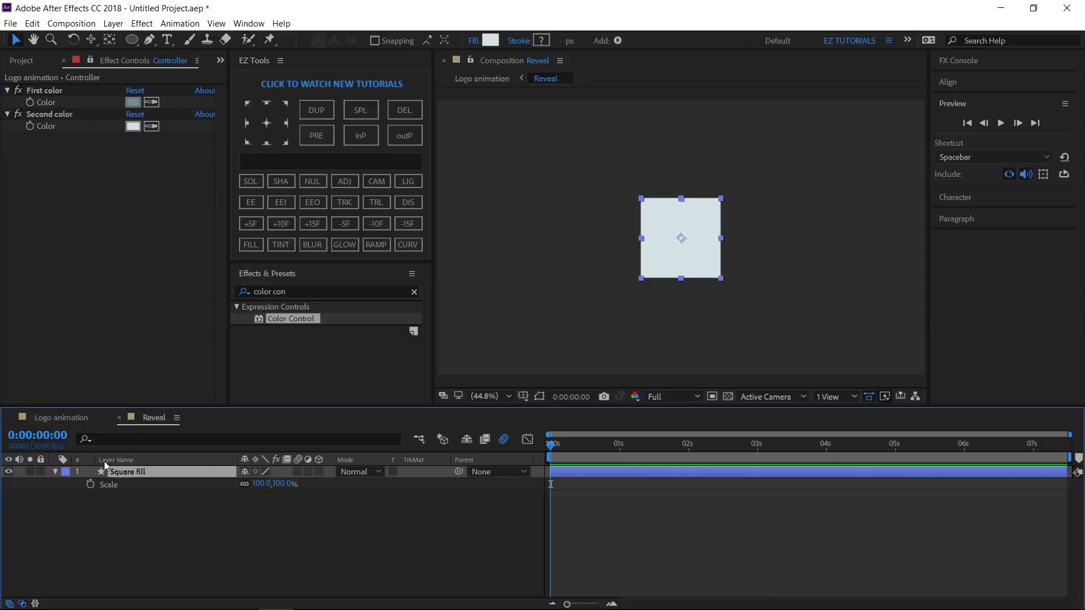
click(37, 435)
text(0.20)
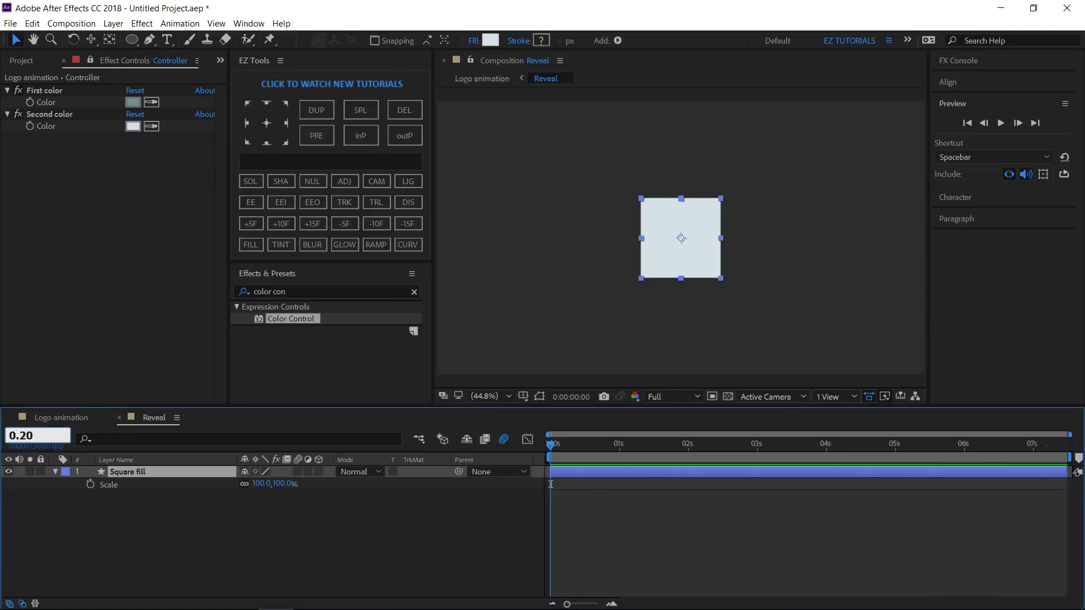
key(Return)
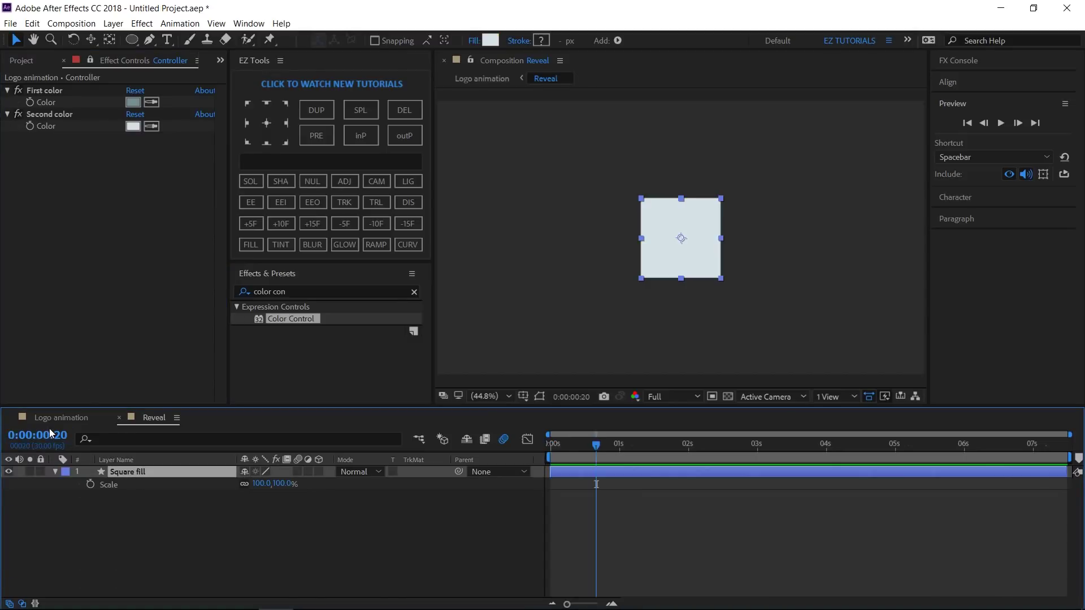
click(89, 485)
click(261, 483)
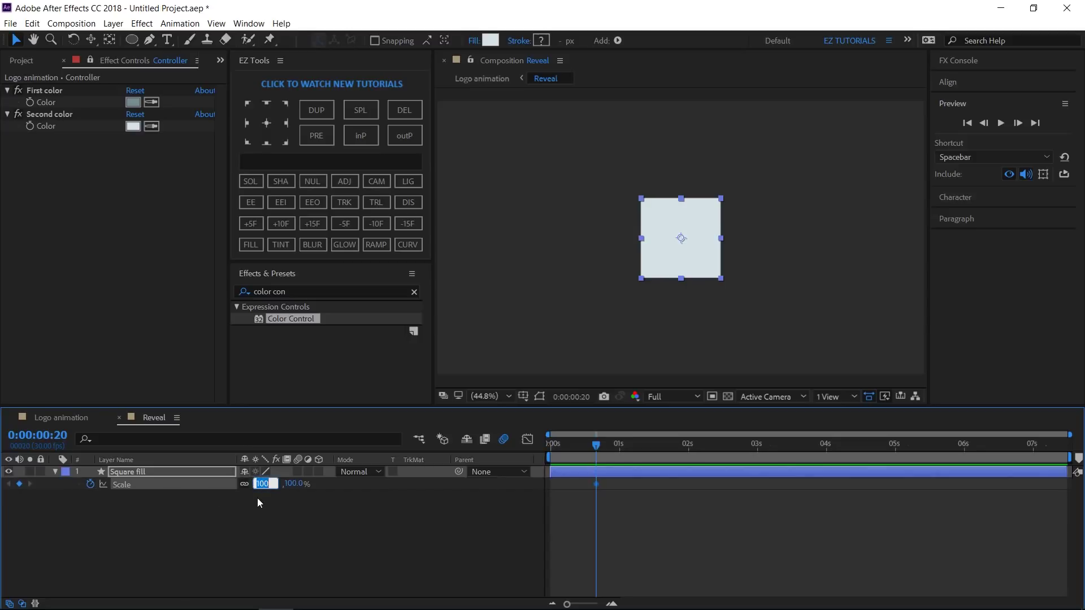
text(0)
key(Return)
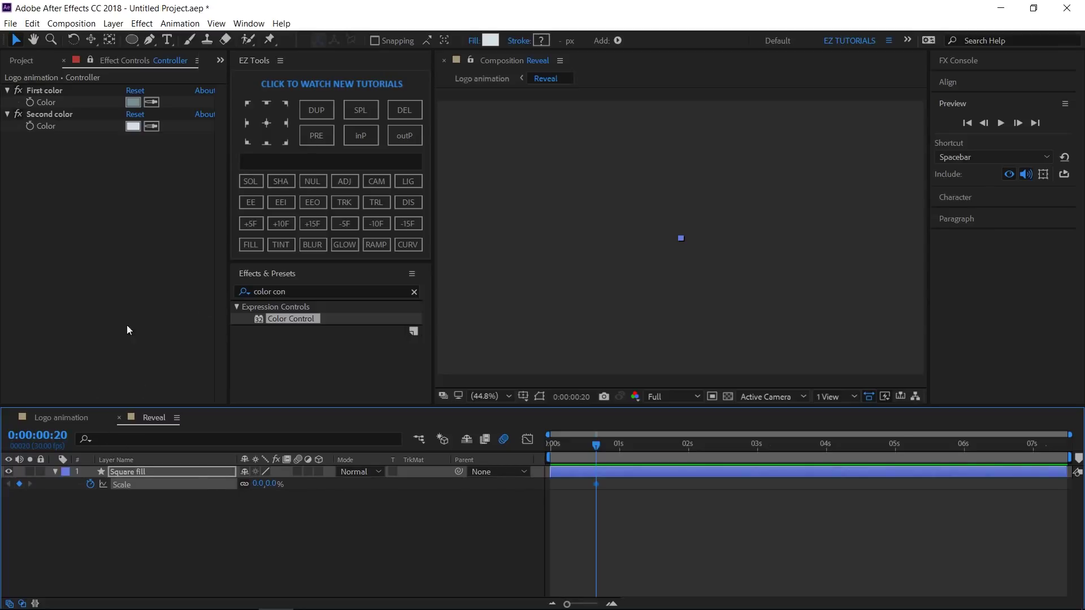
- Keyframe the Square fill layer's Scale at 100% at 0:00:01:15
click(38, 435)
text(1)
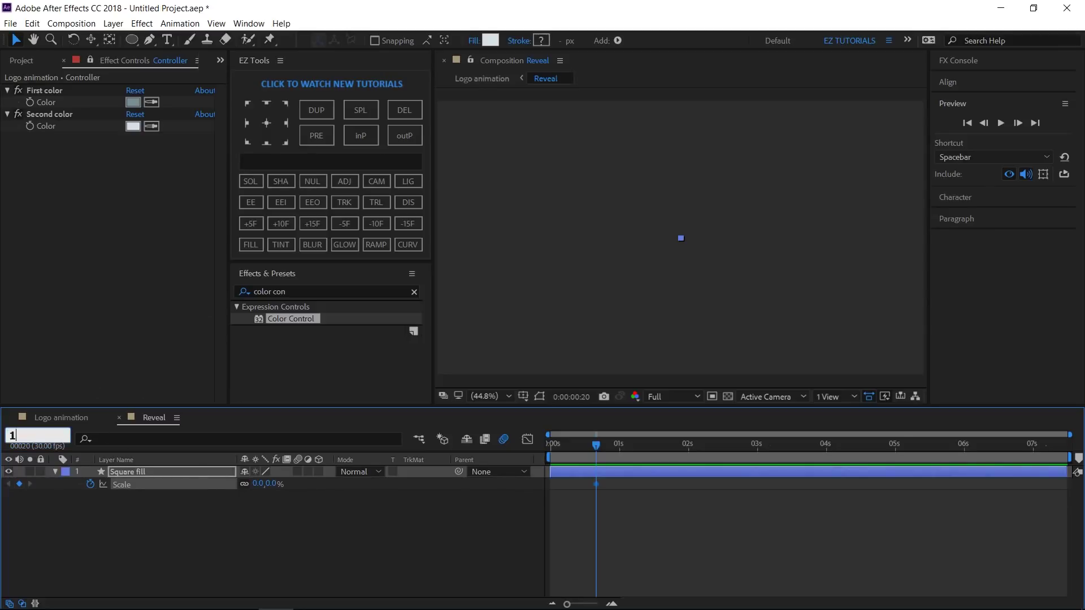
text(:15)
key(Return)
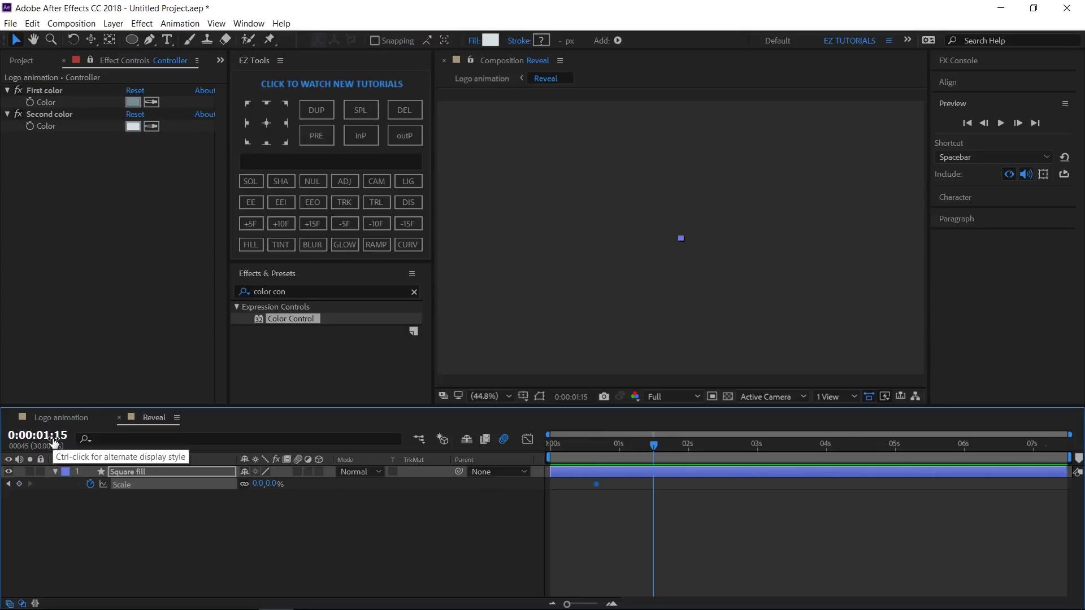
click(255, 484)
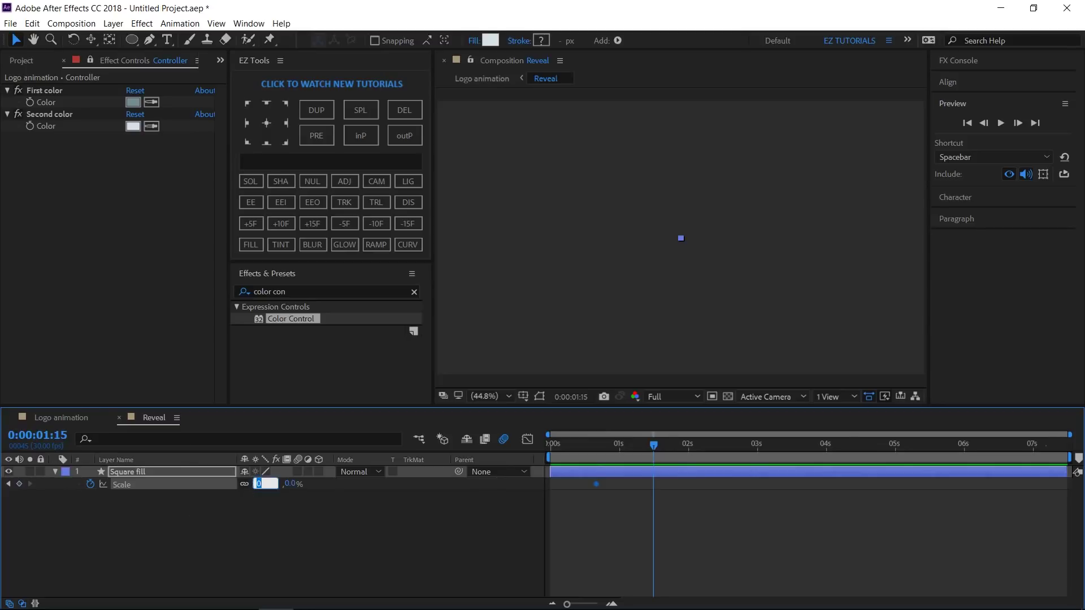
text(100)
key(Return)
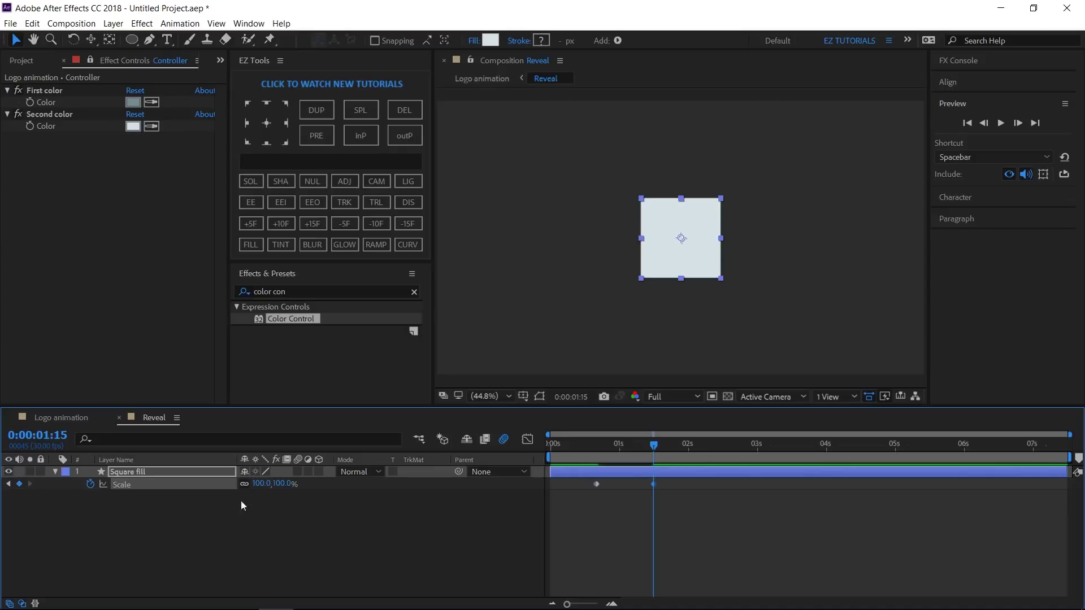
- Move 15 frames ahead to 0:00:02:00 and keyframe the Square fill layer's Scale at 90%
click(313, 224)
click(285, 483)
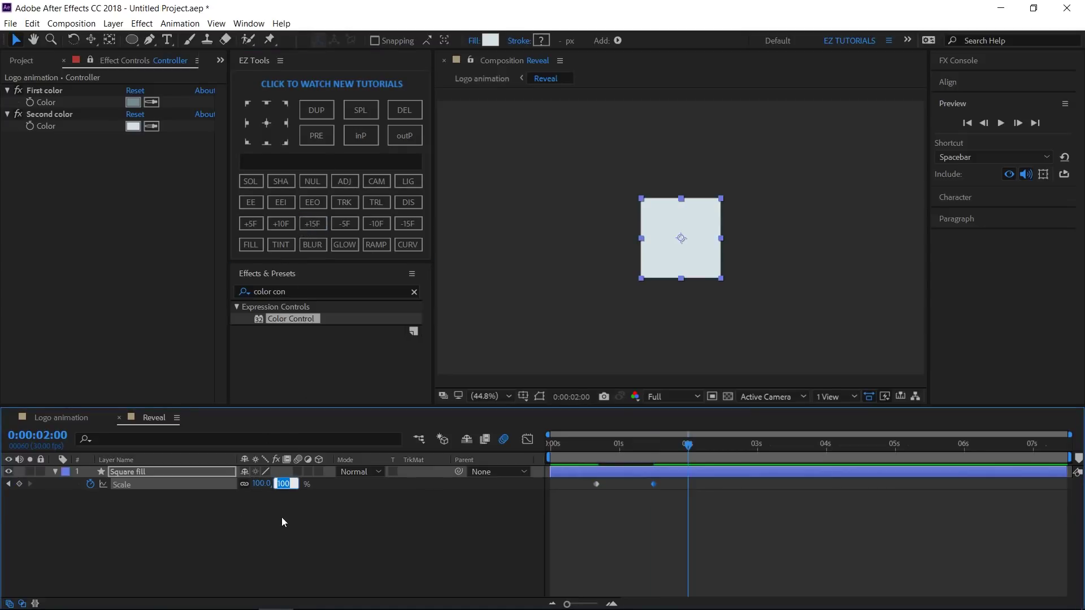
text(90)
key(Return)
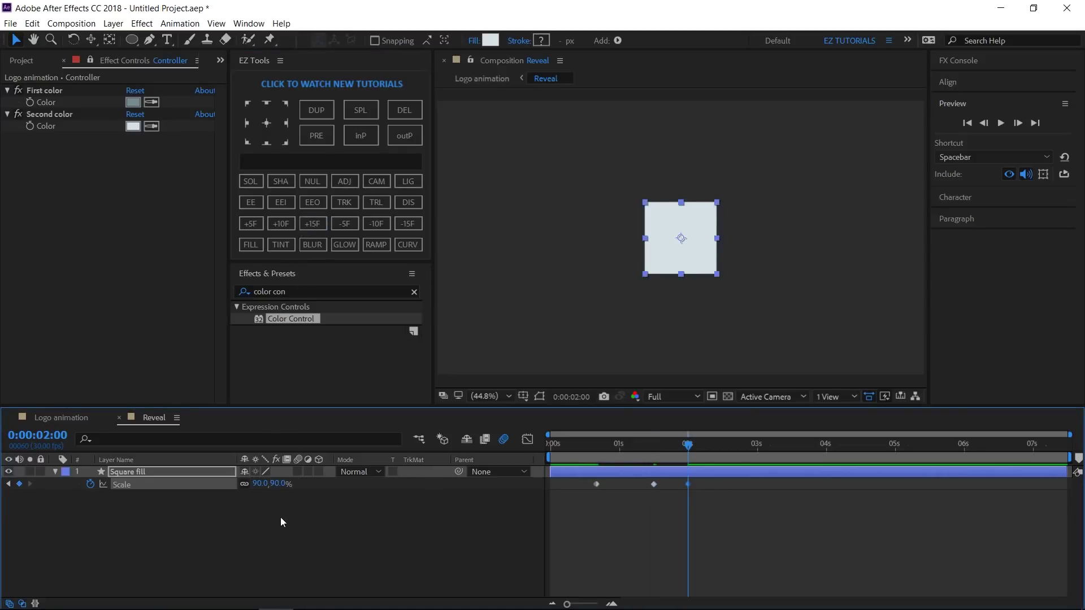
- Keyframe the Square fill layer's Scale at 100% at 0:00:06:00
click(60, 435)
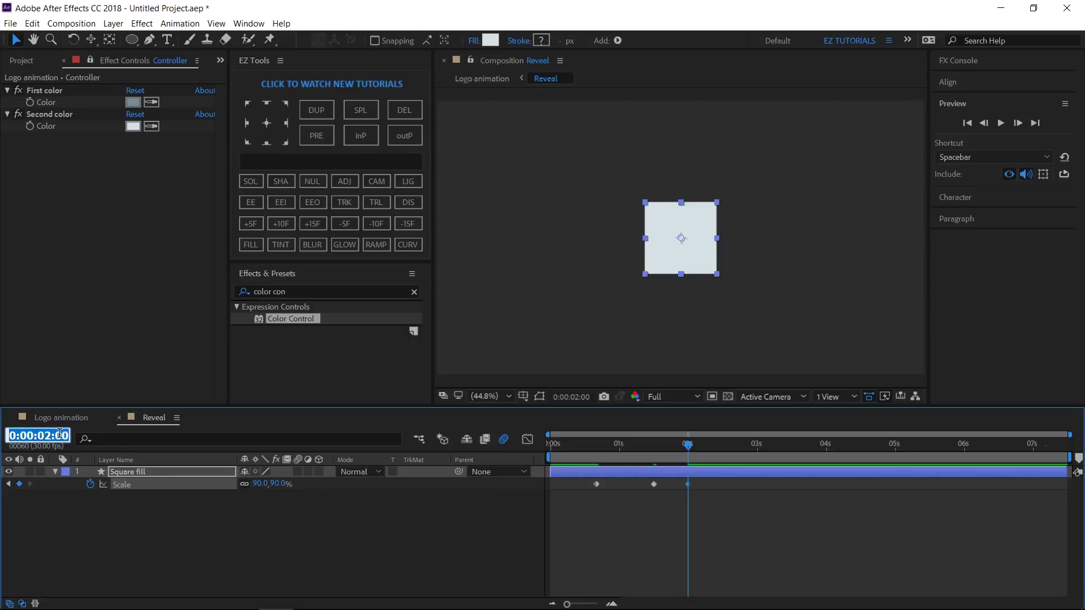
text(6.0)
key(Return)
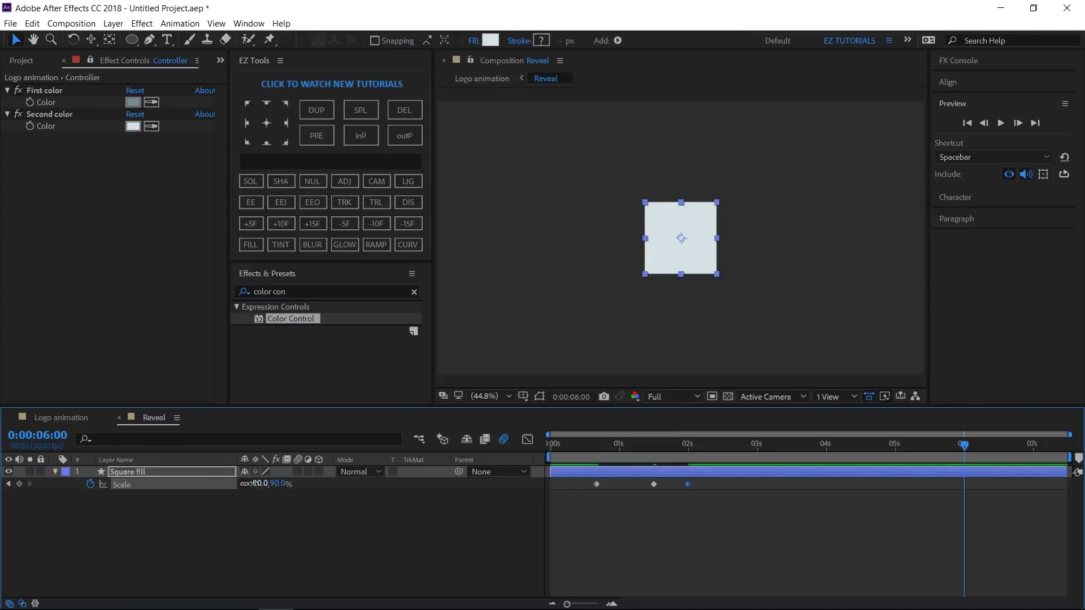
click(260, 484)
text(100)
key(Return)
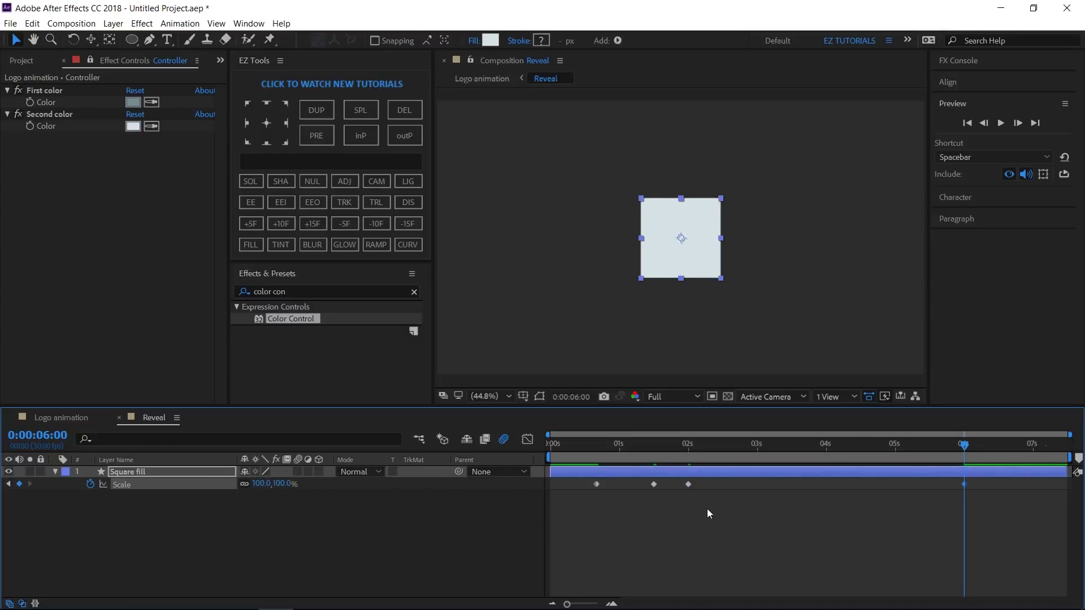
- Easy-ease Square fill's first three Scale keyframes and reshape the speed graph to peak just after the first keyframe and just before the third
drag(708, 511, 589, 478)
click(256, 207)
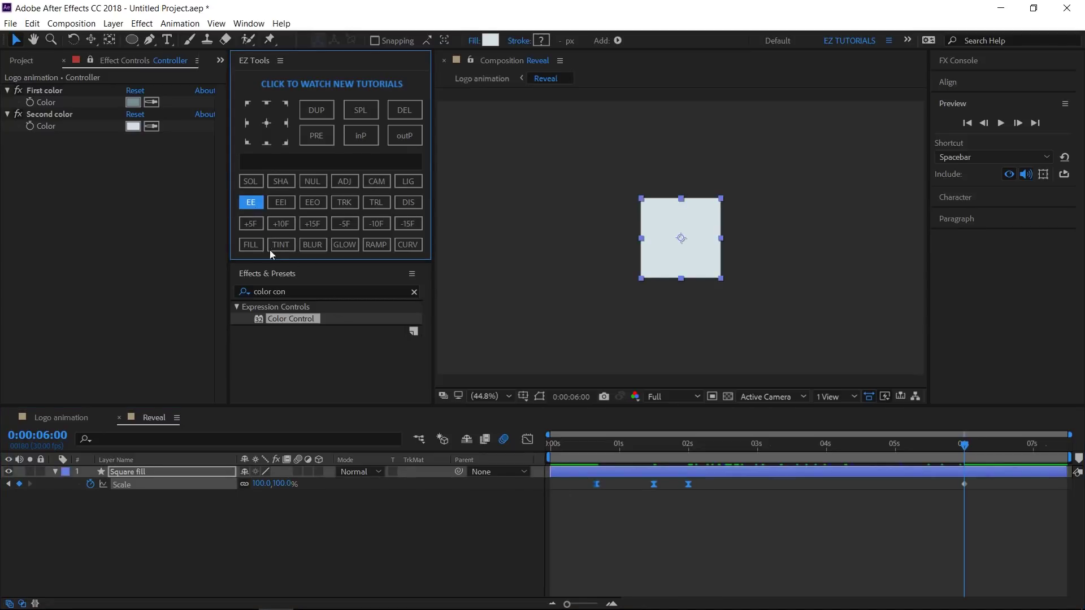
click(527, 439)
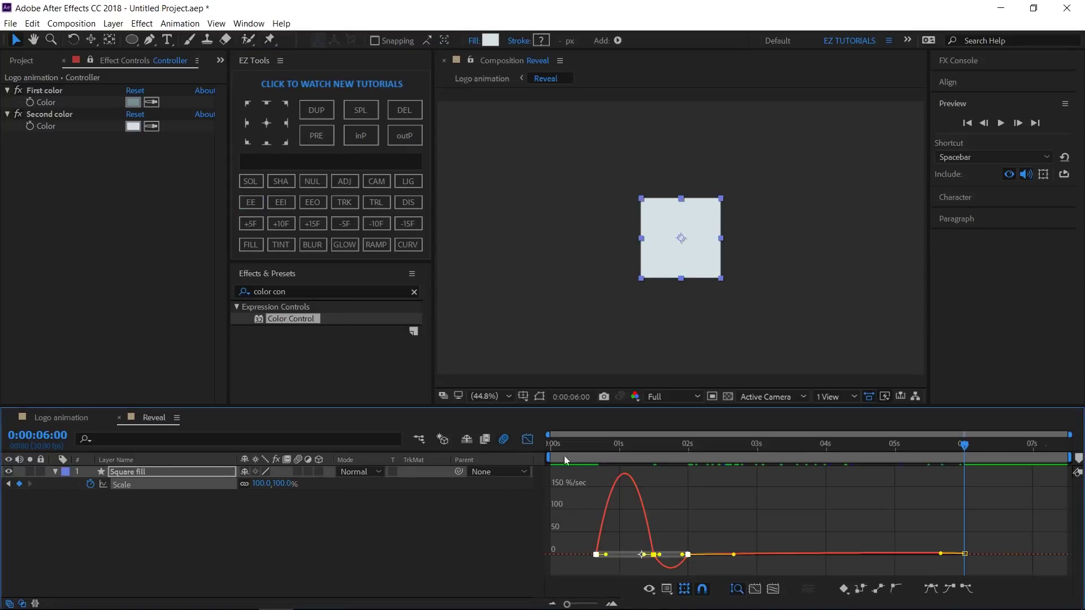
click(654, 555)
drag(689, 555, 686, 585)
click(653, 516)
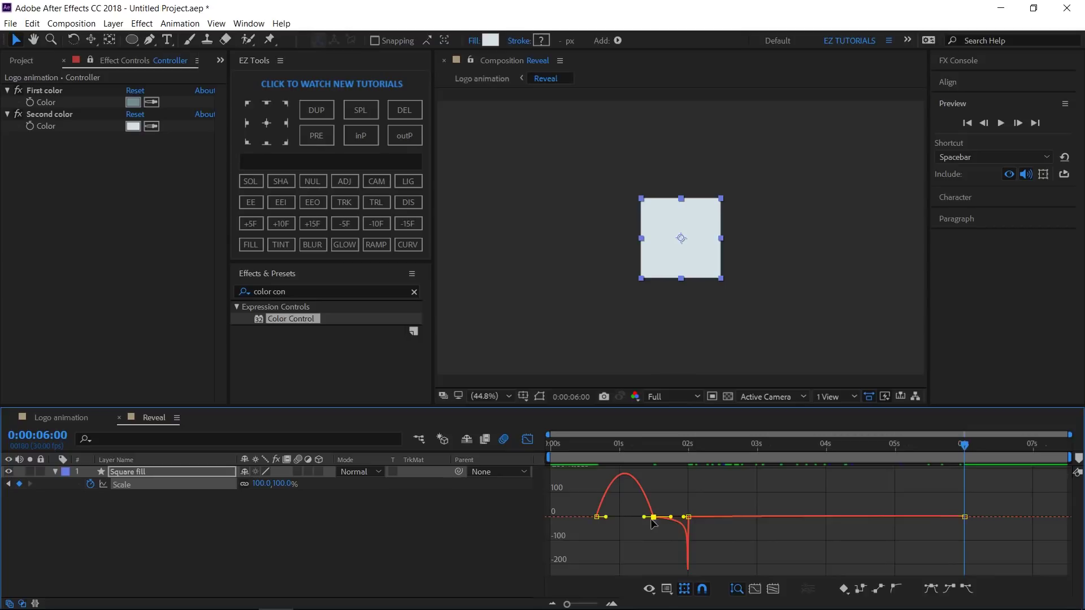
drag(619, 514, 583, 538)
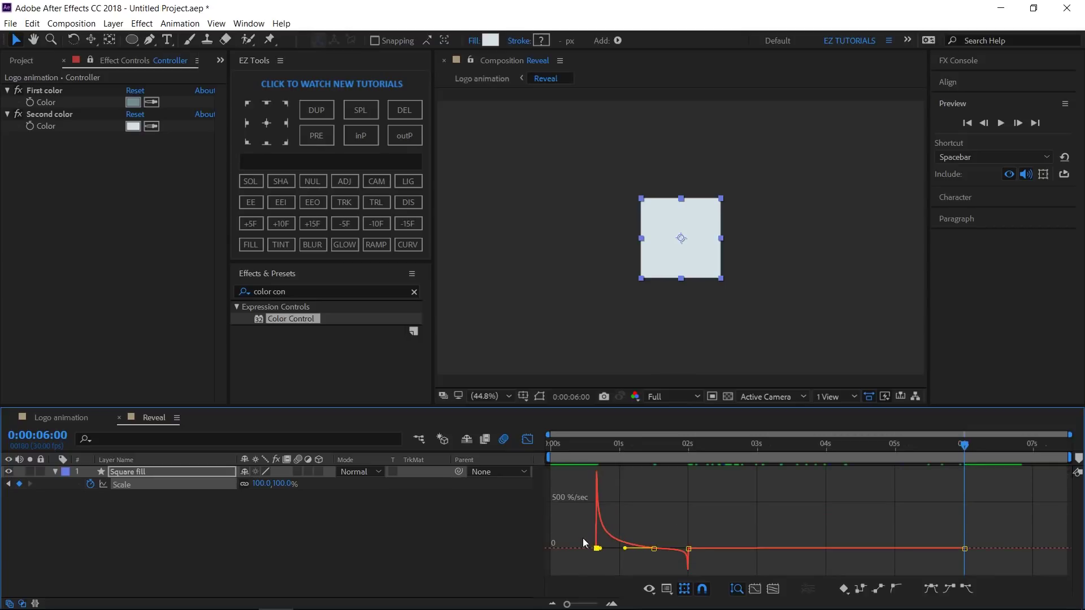
click(531, 445)
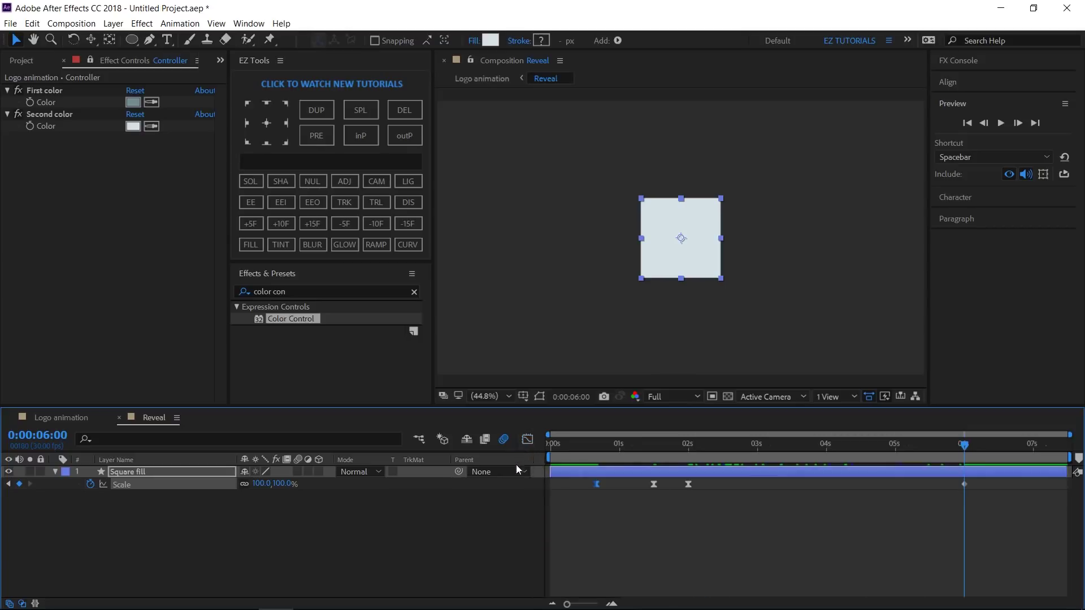
click(499, 509)
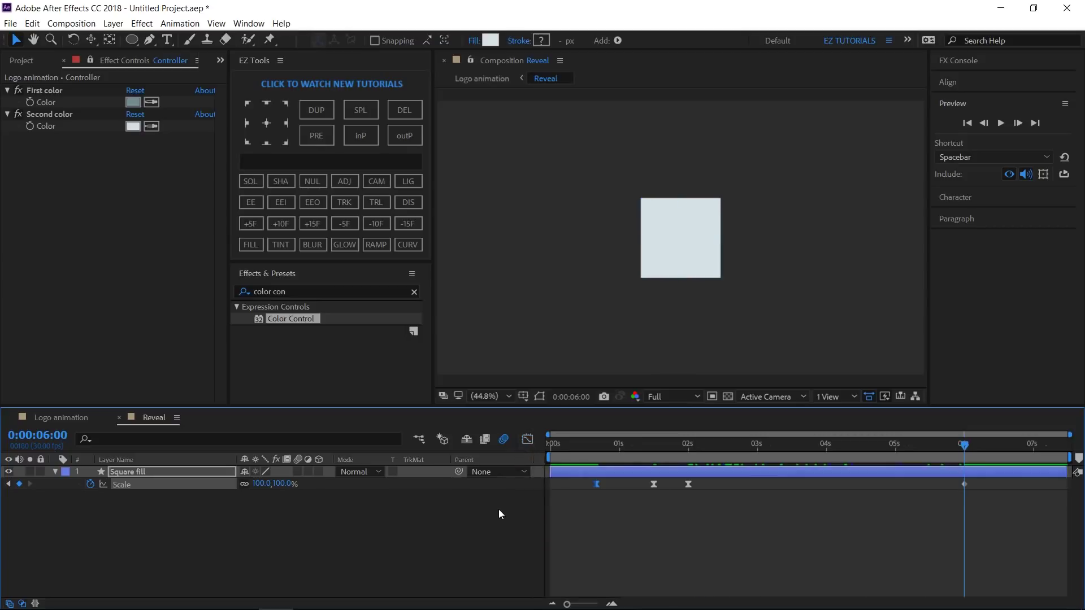
- Add logo.png above the Square fill layer in the Reveal composition and scale it to 70%
click(20, 60)
drag(50, 231, 79, 472)
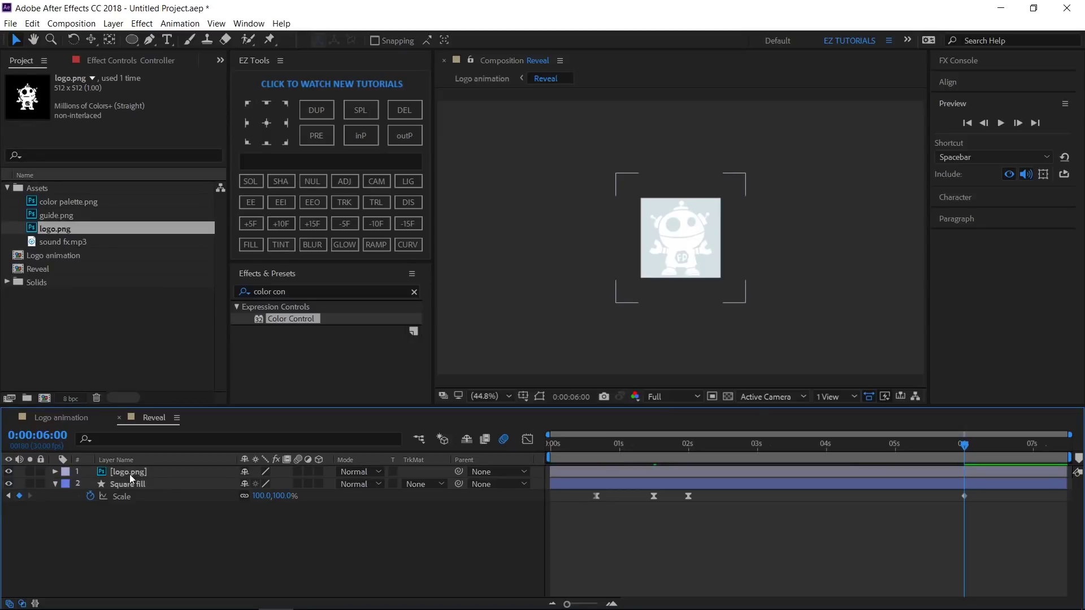
key(s)
click(262, 484)
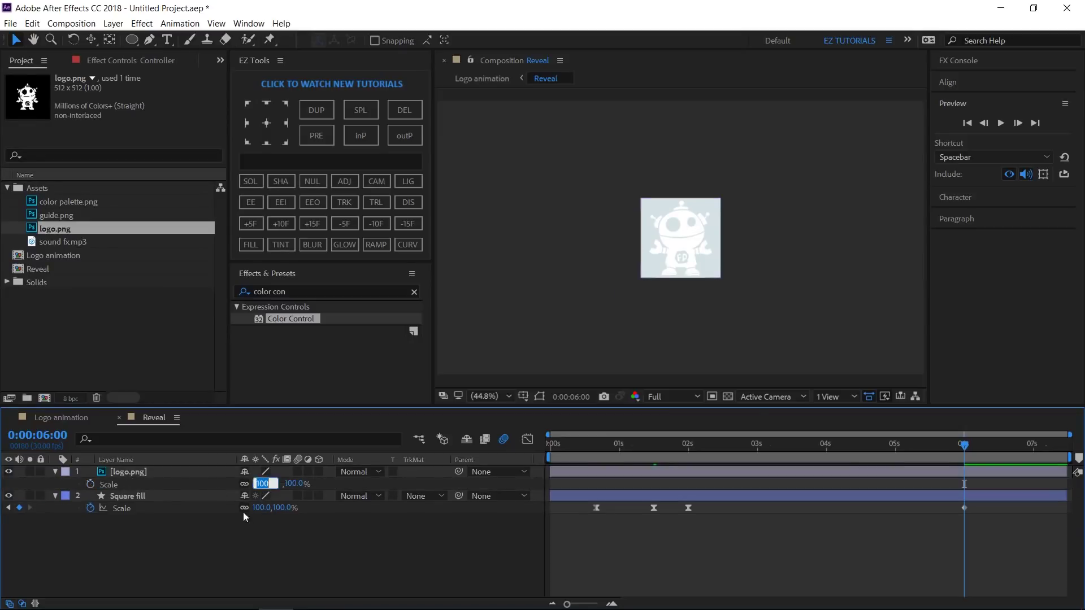
text(70)
key(Return)
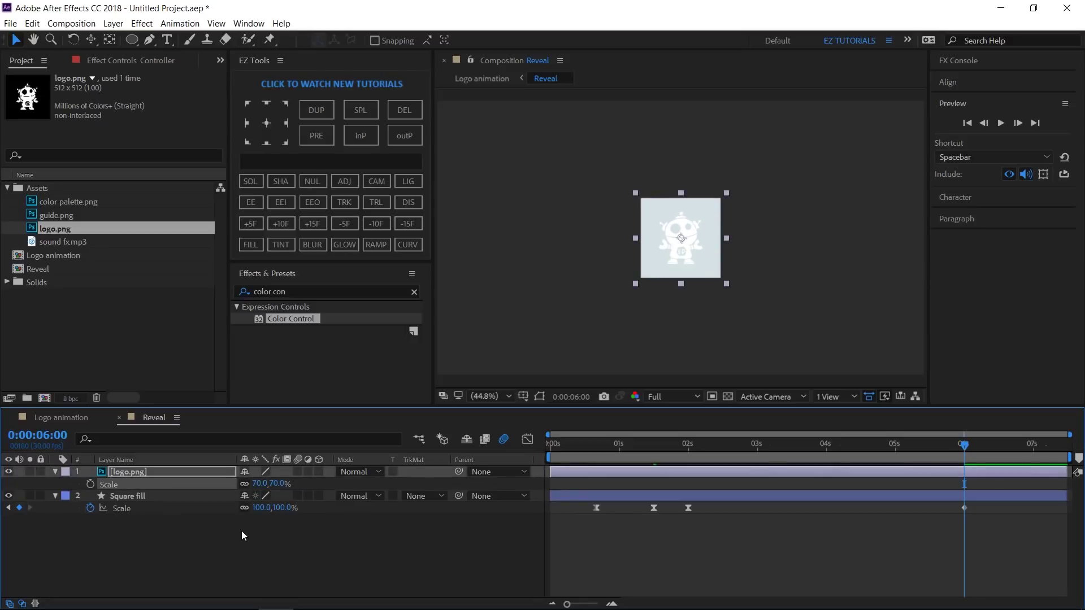
click(55, 471)
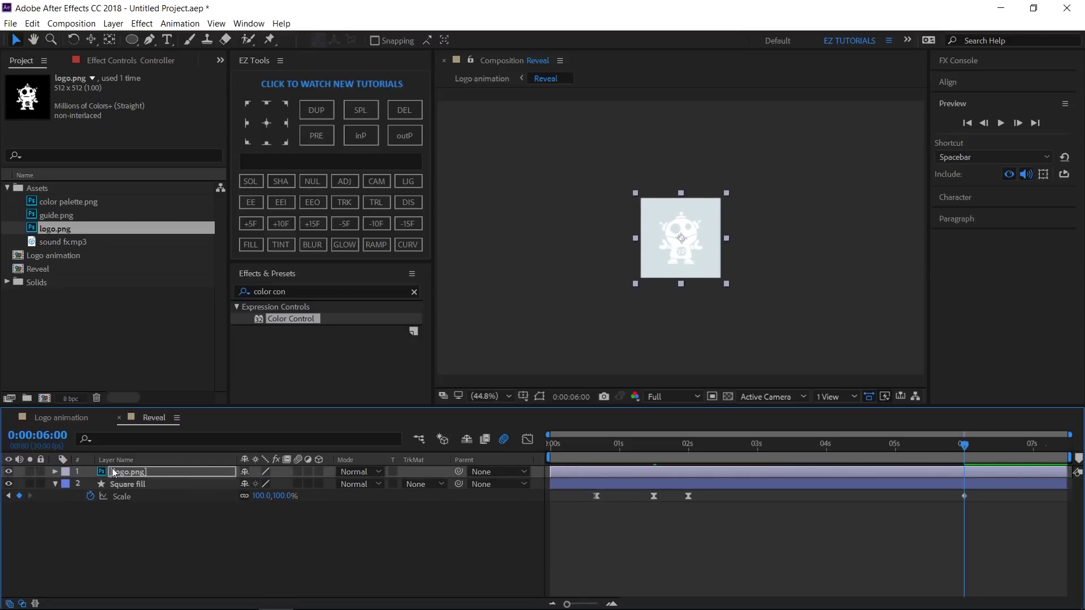
- Precompose the logo.png layer as Logo
click(273, 161)
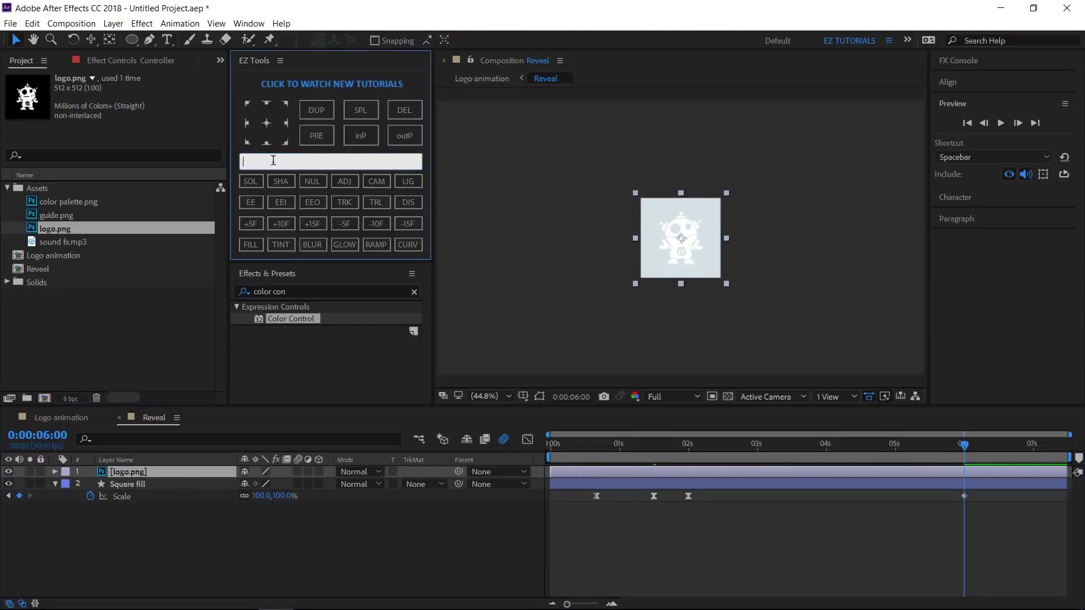
text(Logo)
click(329, 136)
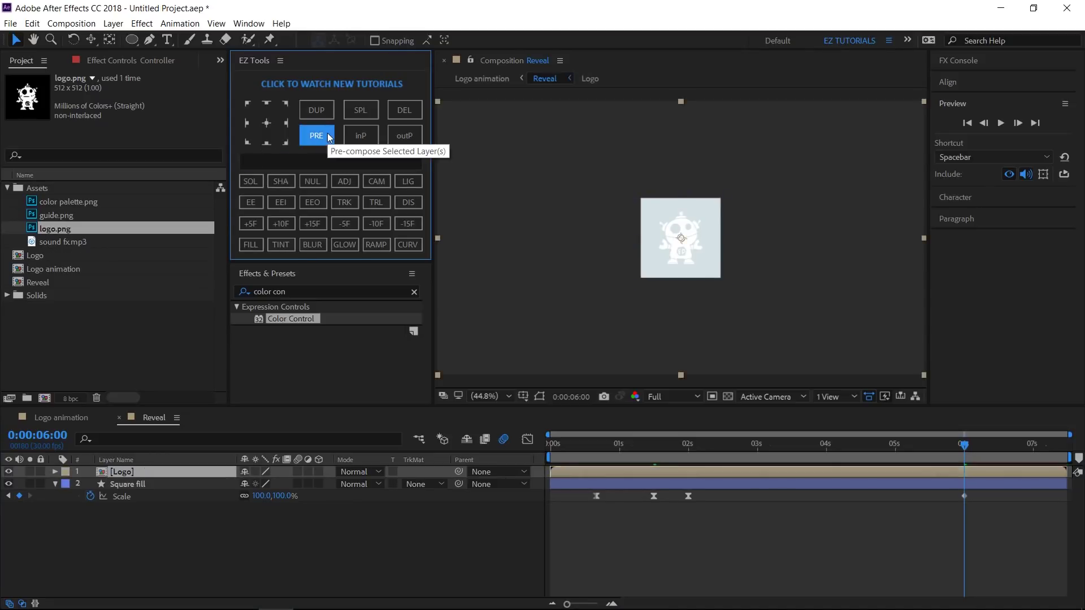
- Keyframe the Logo layer's Scale at 100% at 0:00:06:00 and 90% at 0:00:02:00, and collapse both layers
click(133, 473)
key(s)
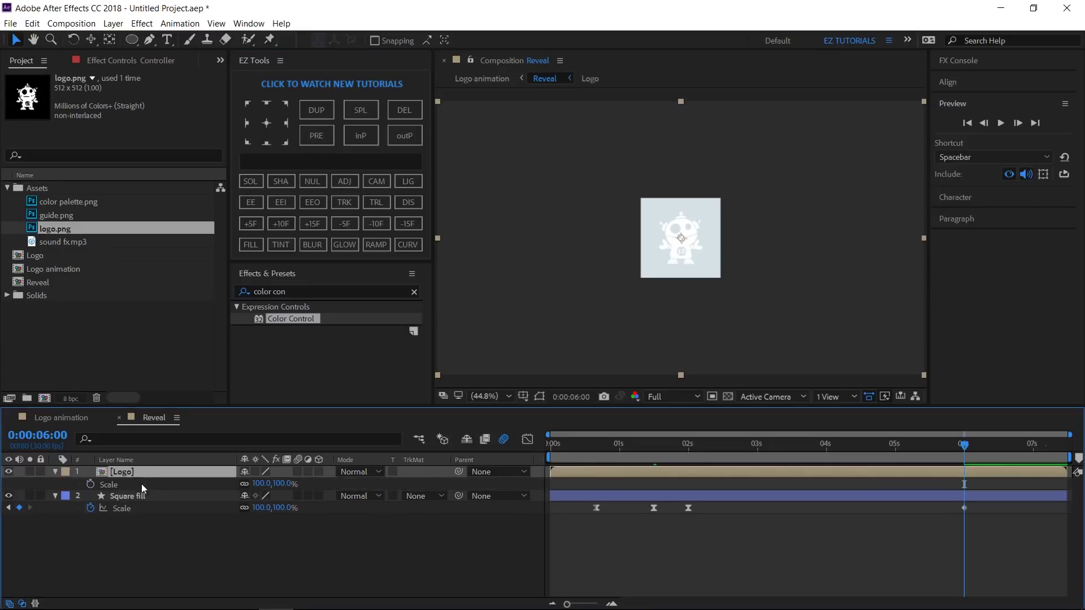
click(91, 484)
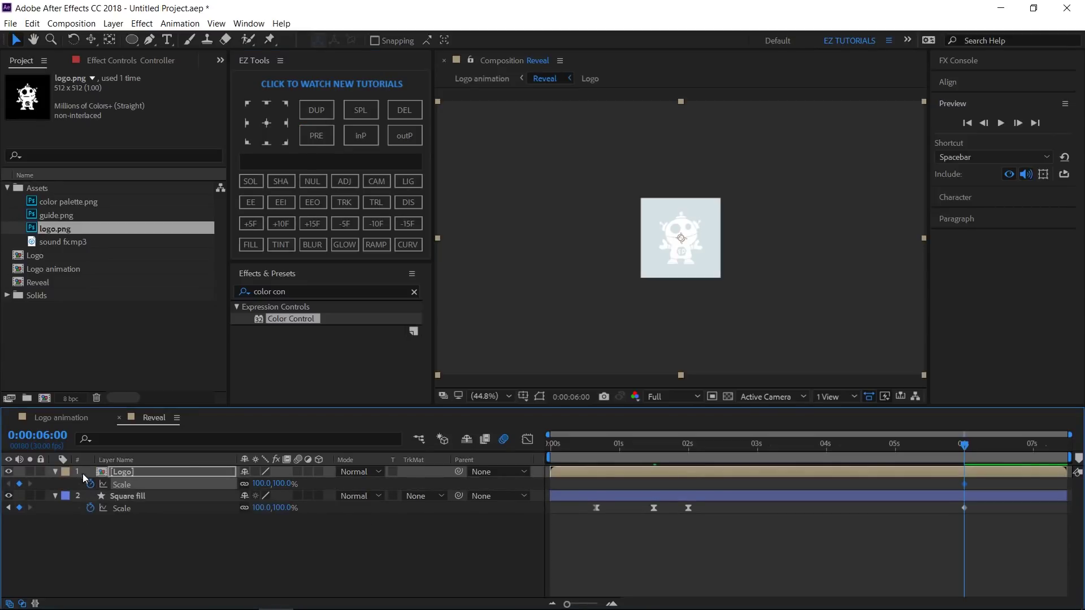
click(38, 435)
text(200)
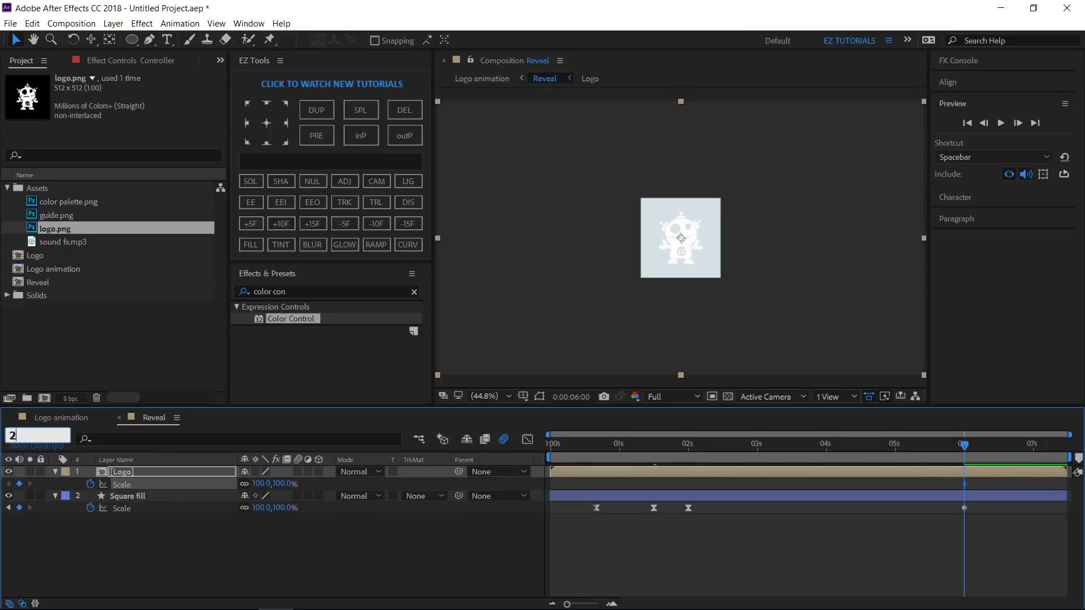
key(Return)
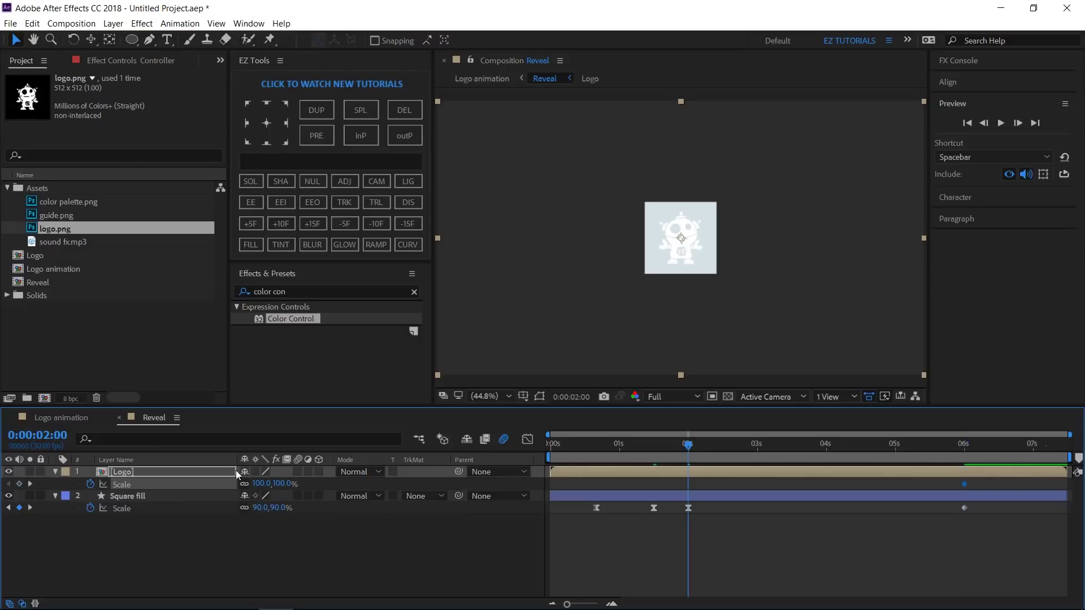
click(261, 484)
text(90)
key(Return)
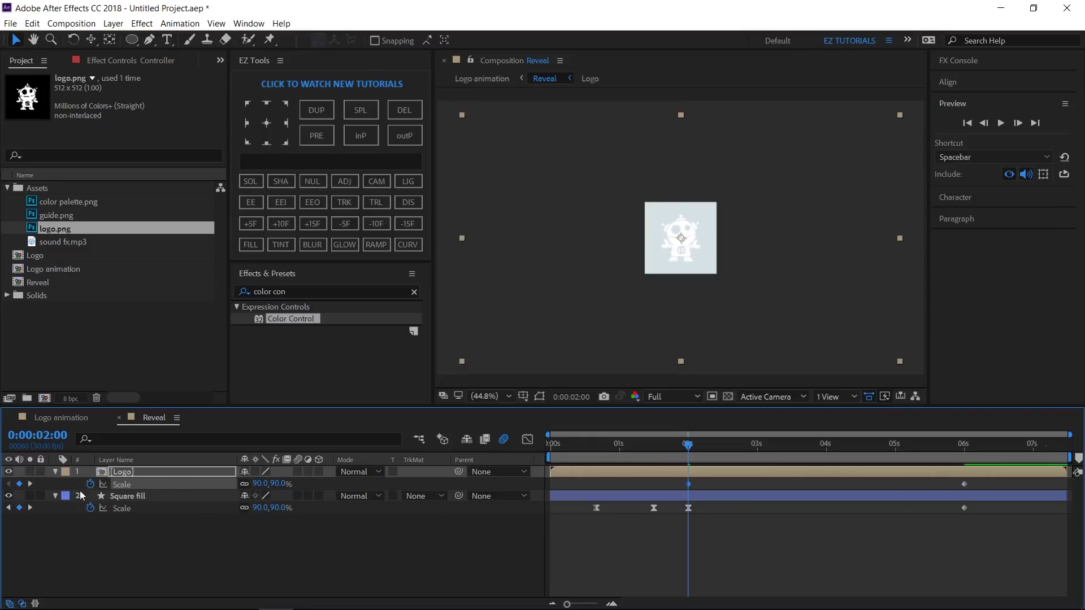
click(55, 471)
click(55, 484)
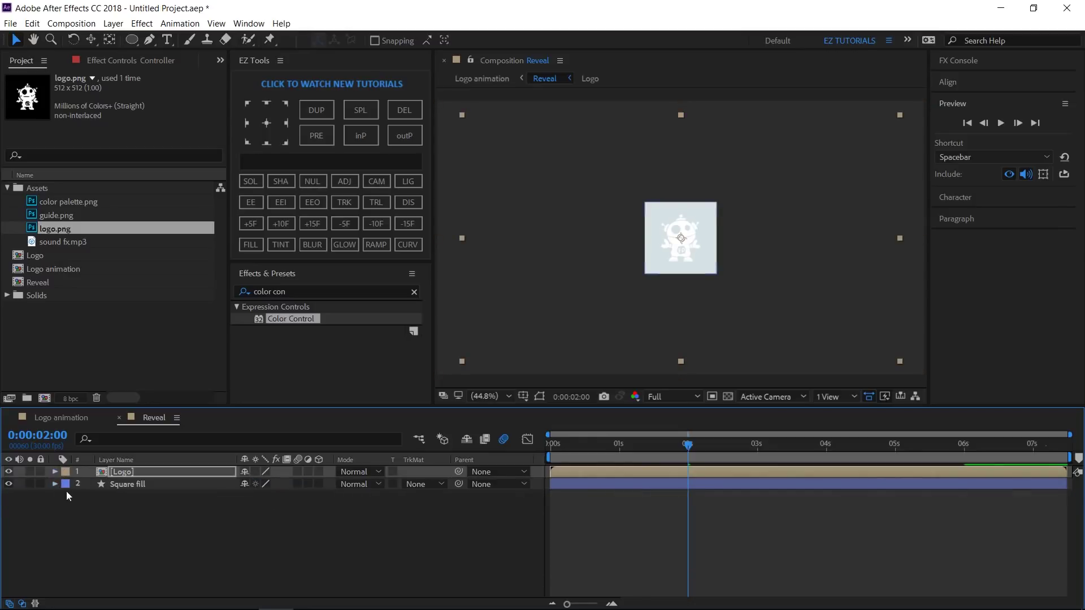
- Create a new shape layer in the Reveal composition and name it Outline
click(278, 185)
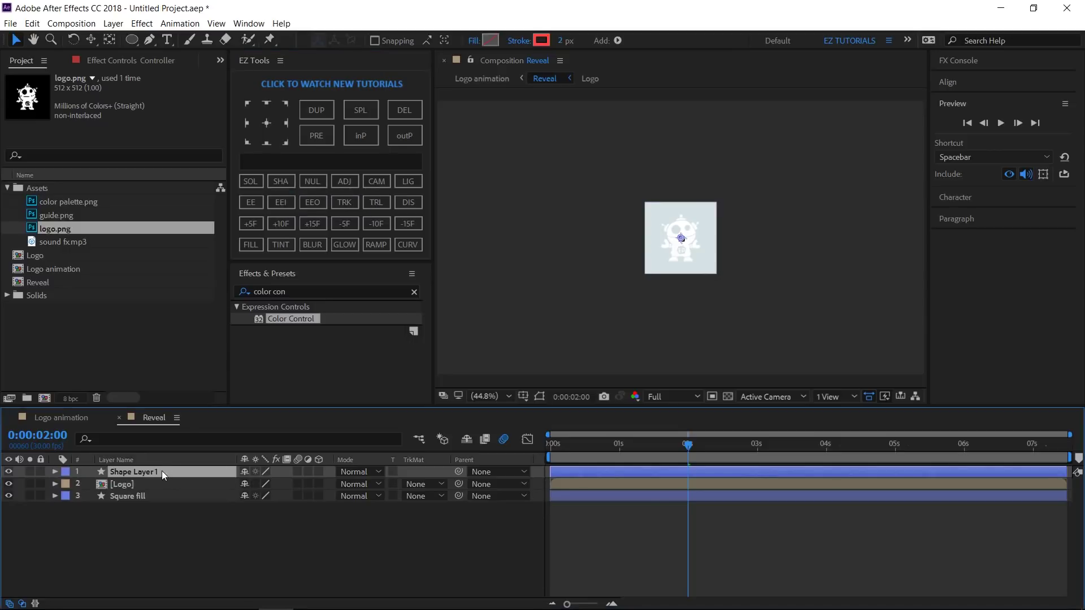
key(Return)
text(Out)
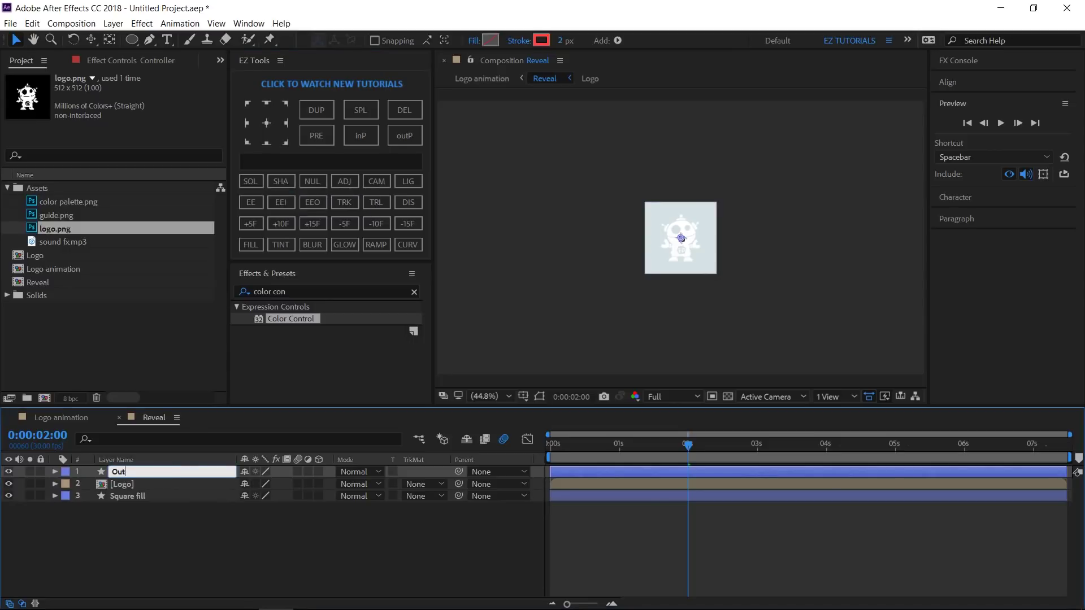
text(line)
key(Return)
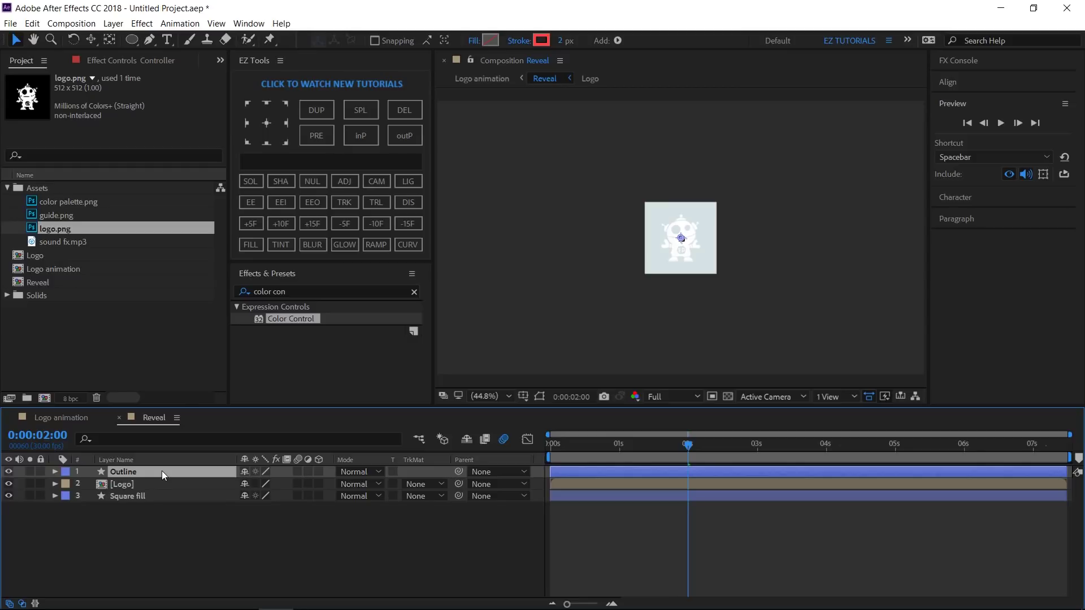
- Add a rectangle path and a stroke to the Outline shape layer
click(617, 41)
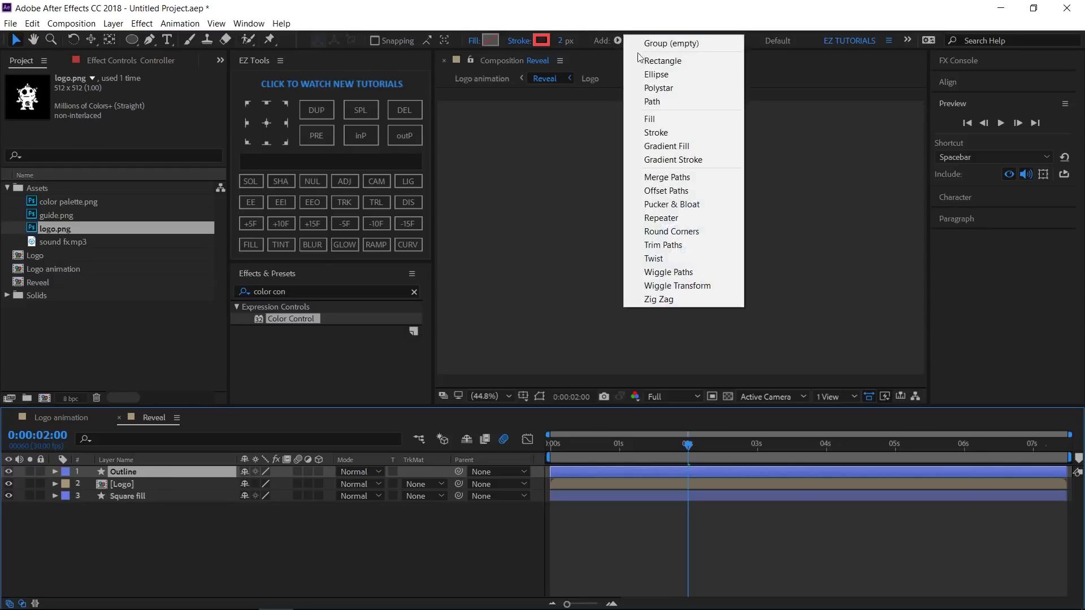
click(642, 60)
click(618, 42)
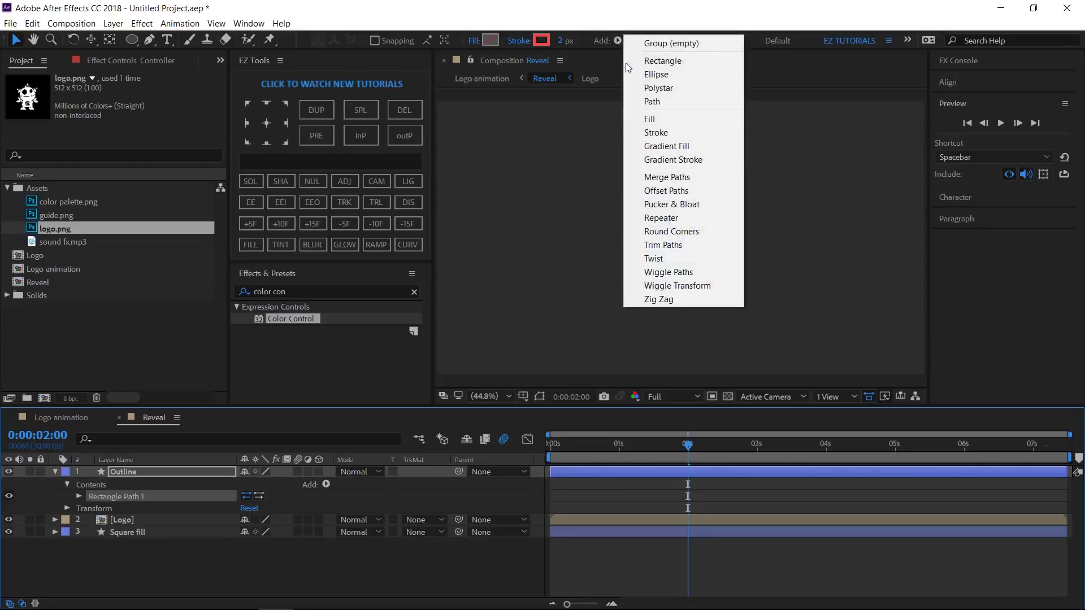
click(653, 134)
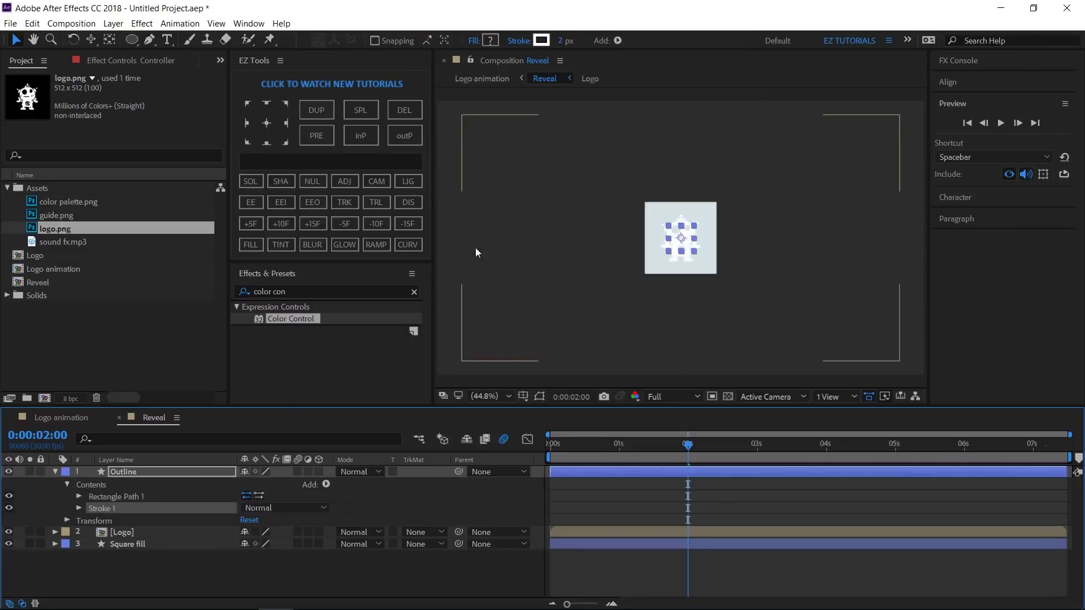
- Link the Outline stroke's Color by expression to the First color control on the Controller layer in Logo animation
click(79, 508)
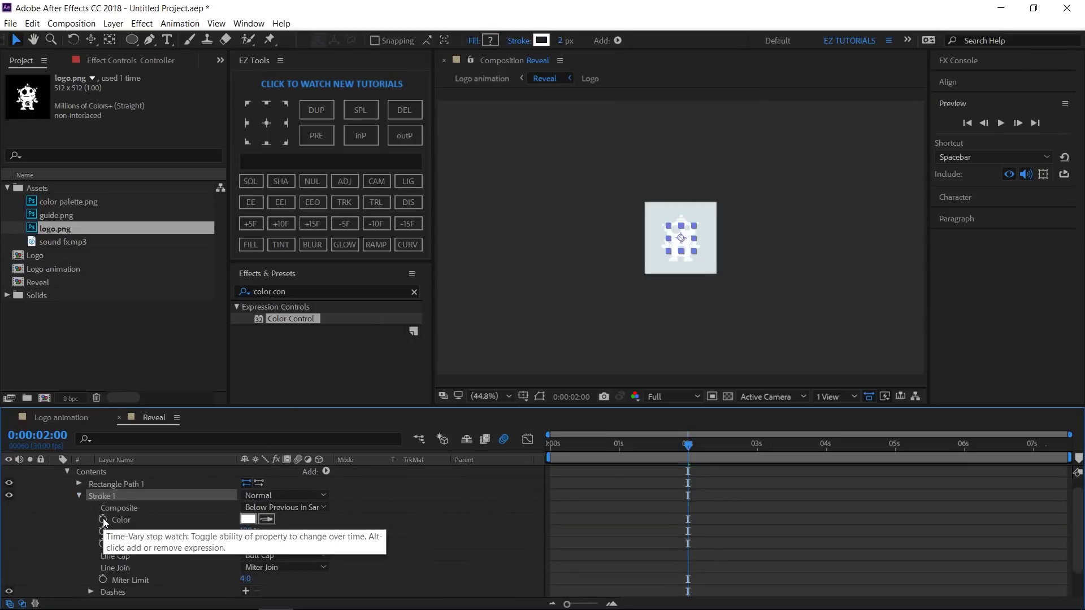
alt+click(103, 520)
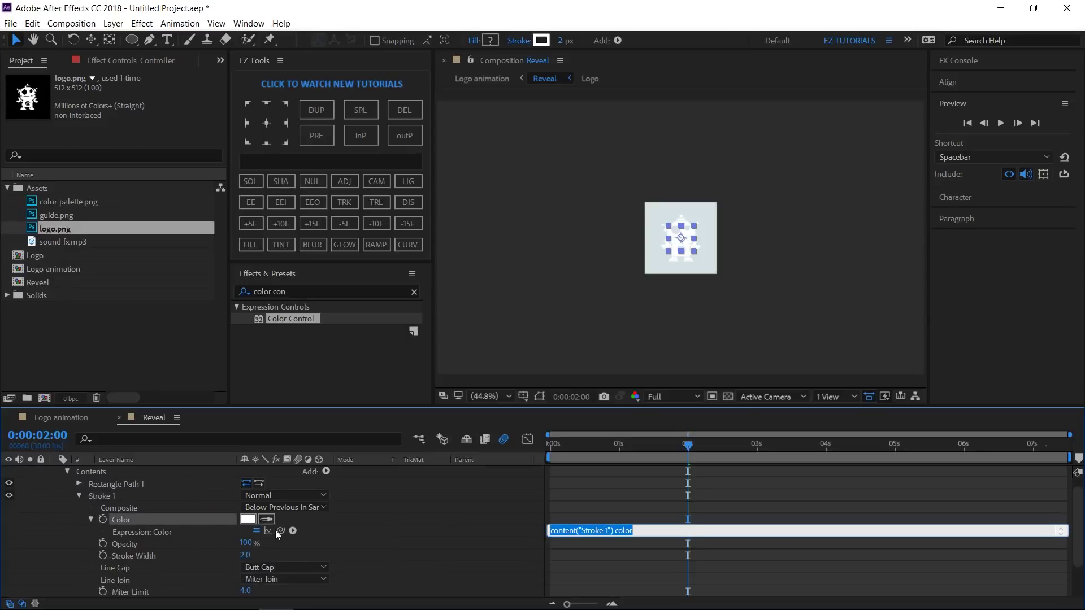
click(151, 60)
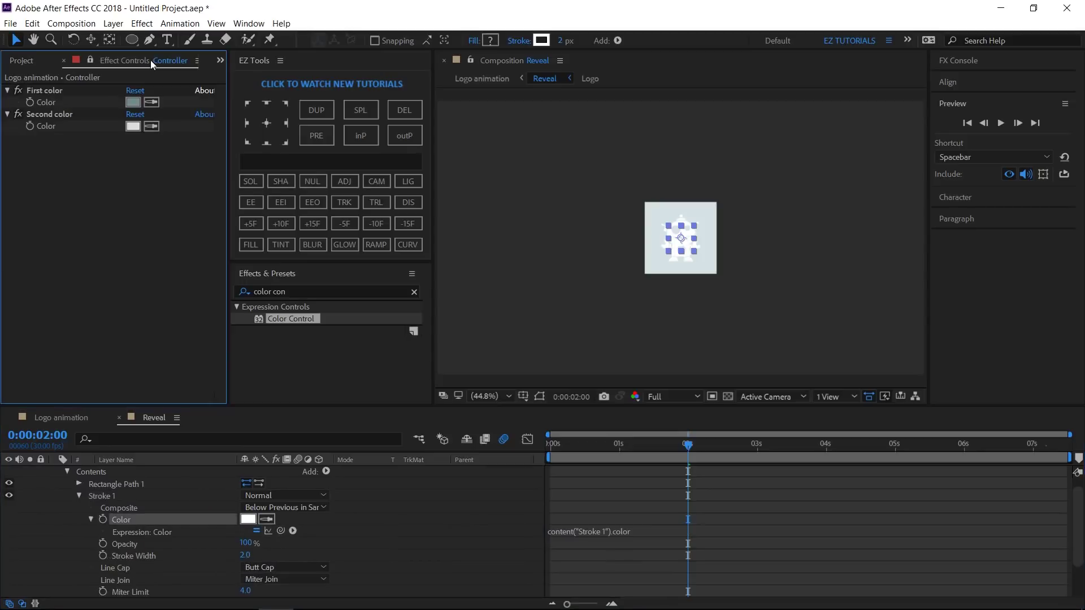
drag(281, 530, 68, 104)
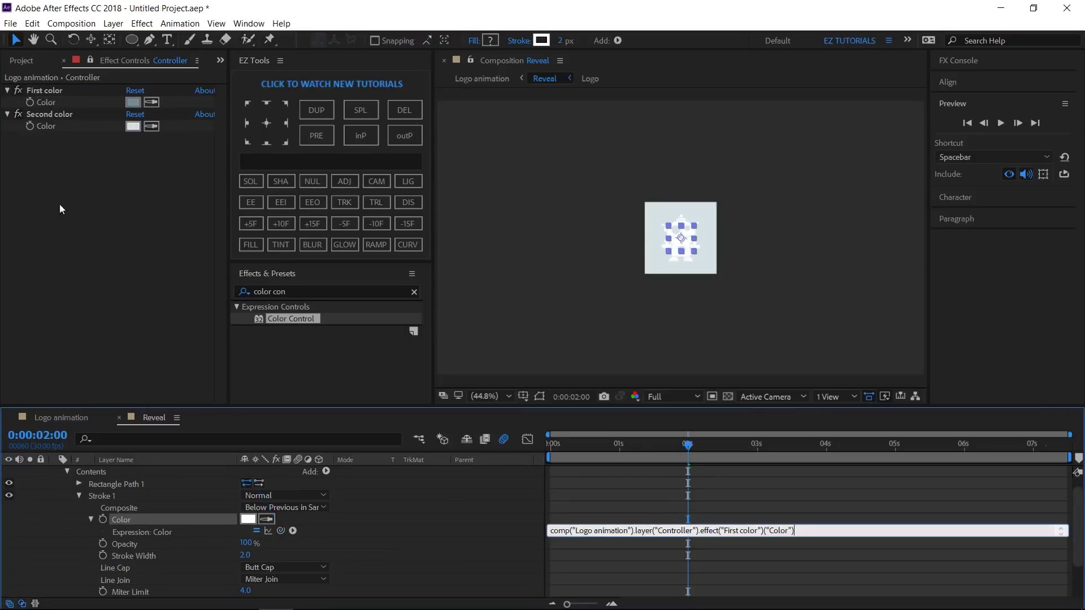
click(61, 242)
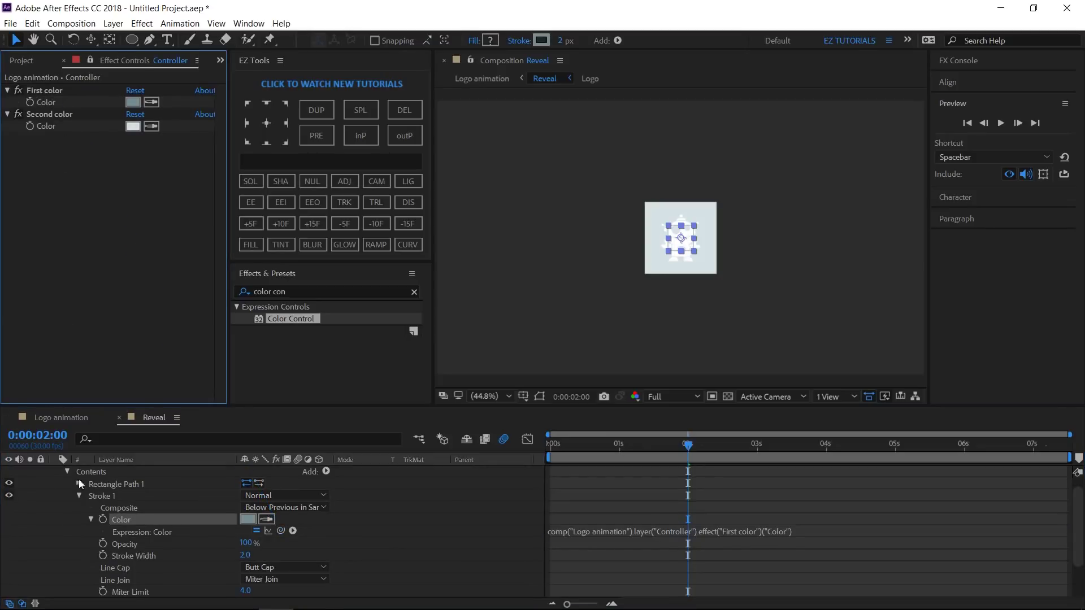
- Keyframe the Outline's Stroke Width at 80 at 0:00:02:00 and 0 at 0:00:02:25
click(245, 555)
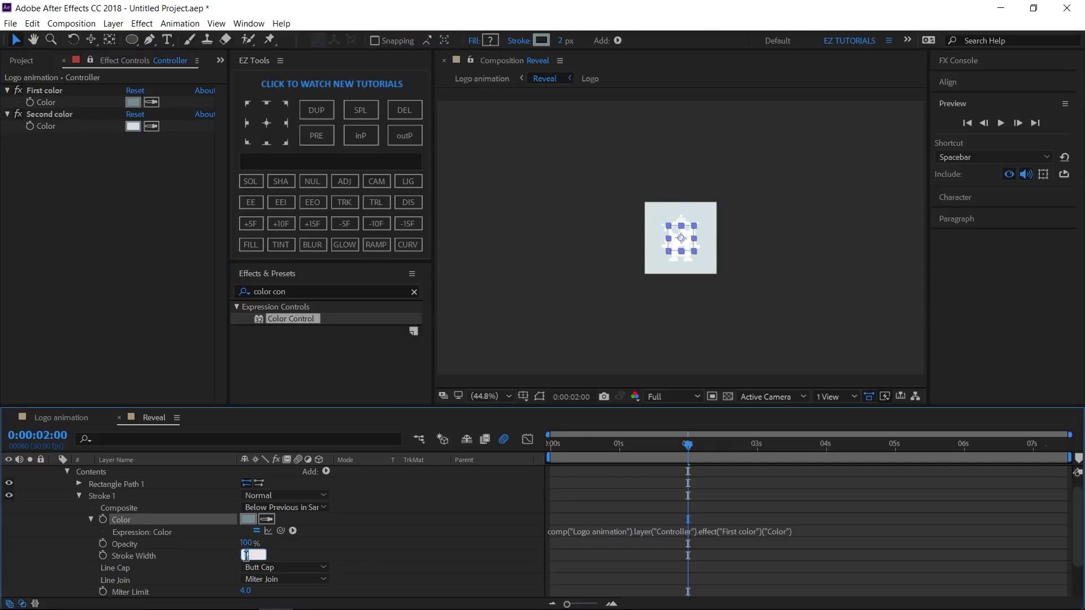
text(80)
click(208, 558)
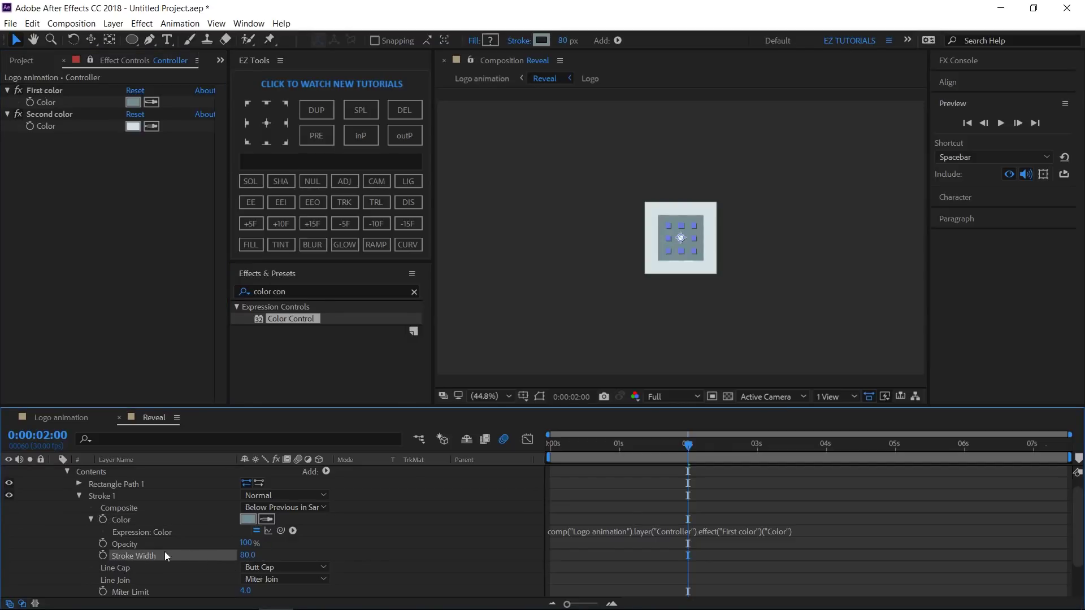
click(103, 555)
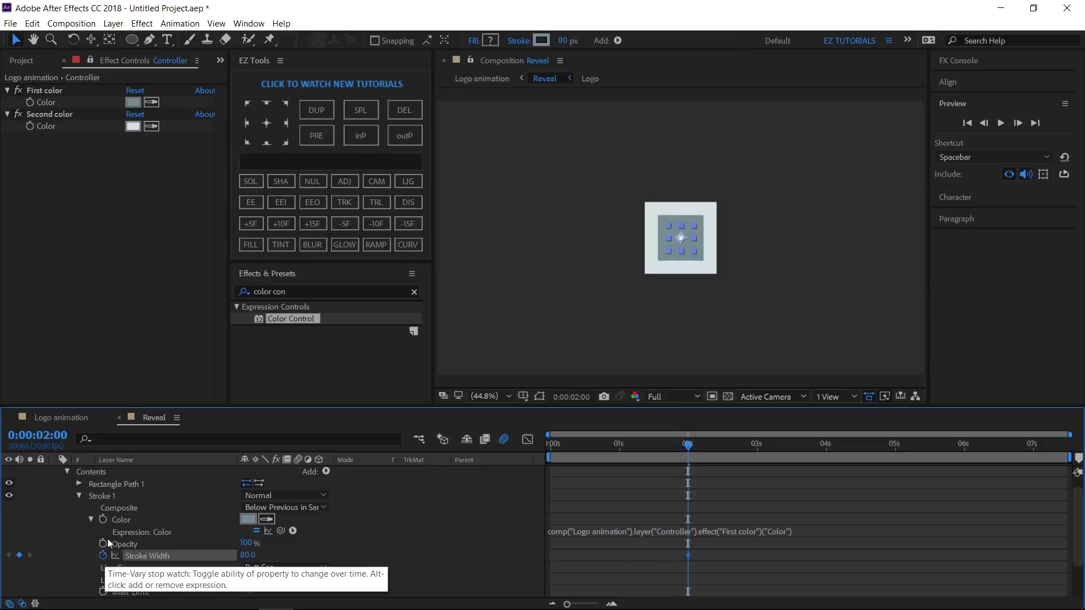
click(287, 225)
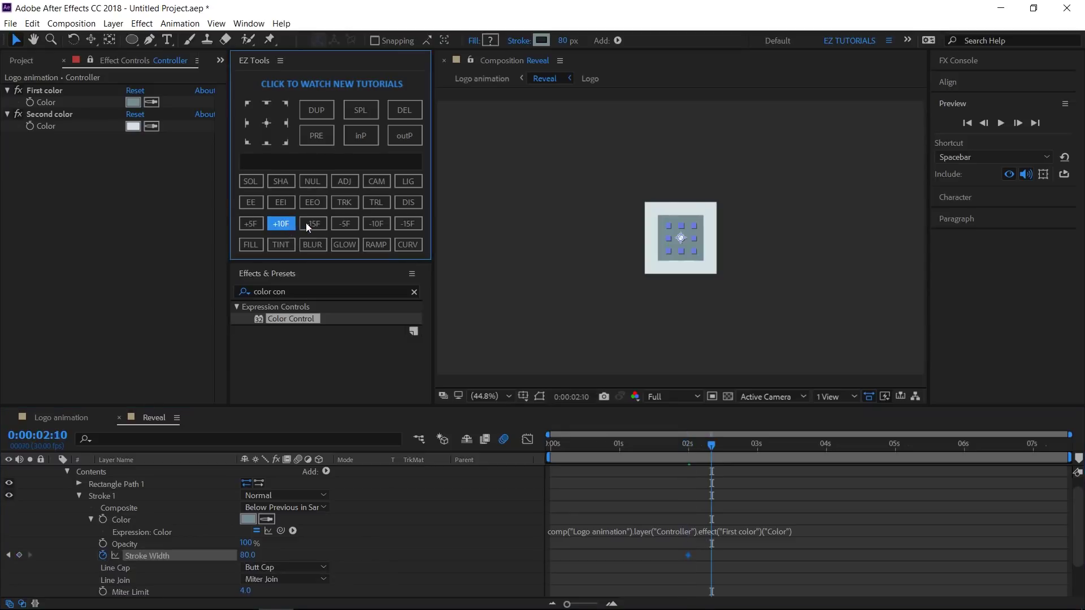
click(307, 223)
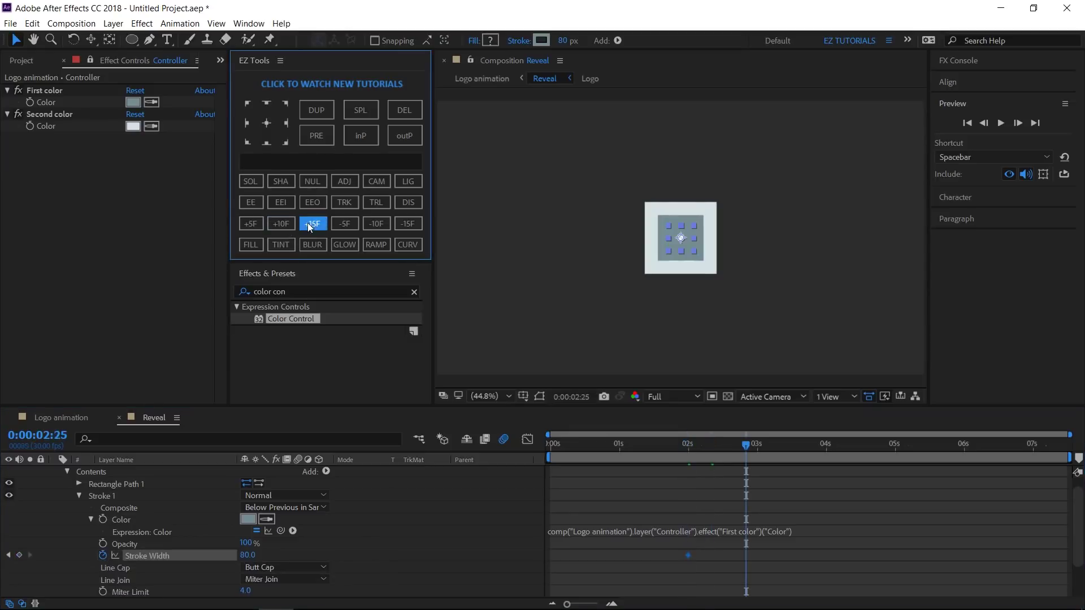
click(246, 556)
text(0)
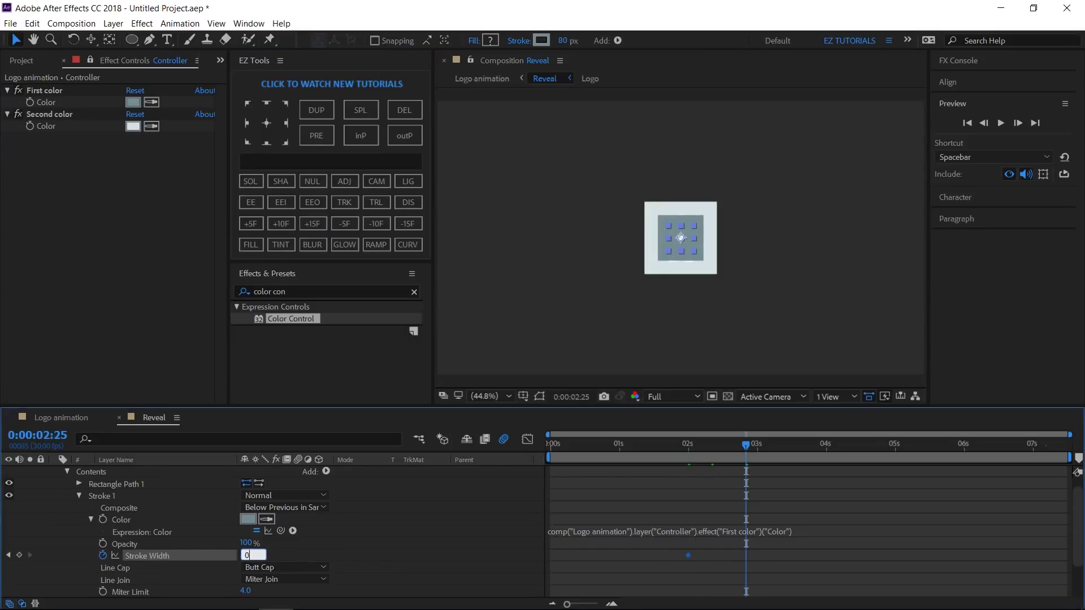
key(Return)
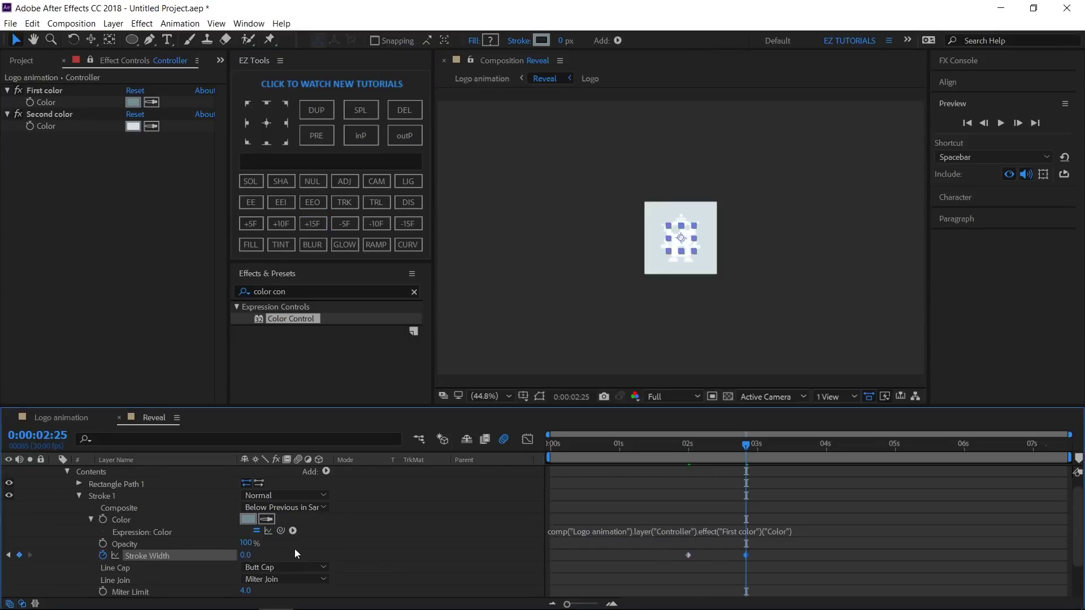
- Keyframe the Outline's rectangle Size at 330 by 330 at 0:00:02:25 and 0 by 0 at 0:00:02:00
click(79, 484)
click(261, 495)
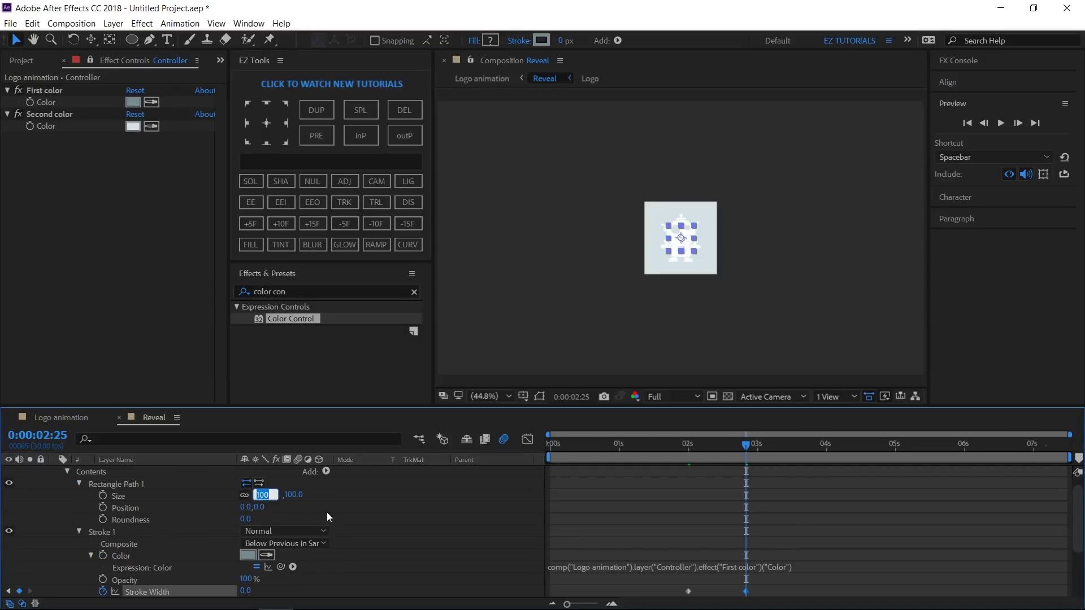
text(330)
key(Return)
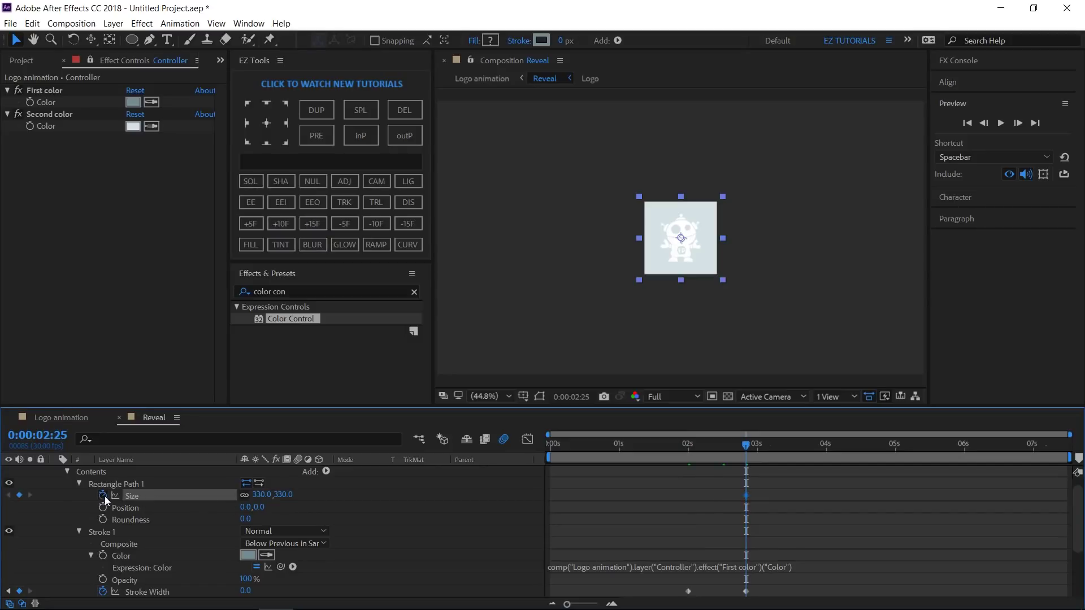
click(400, 225)
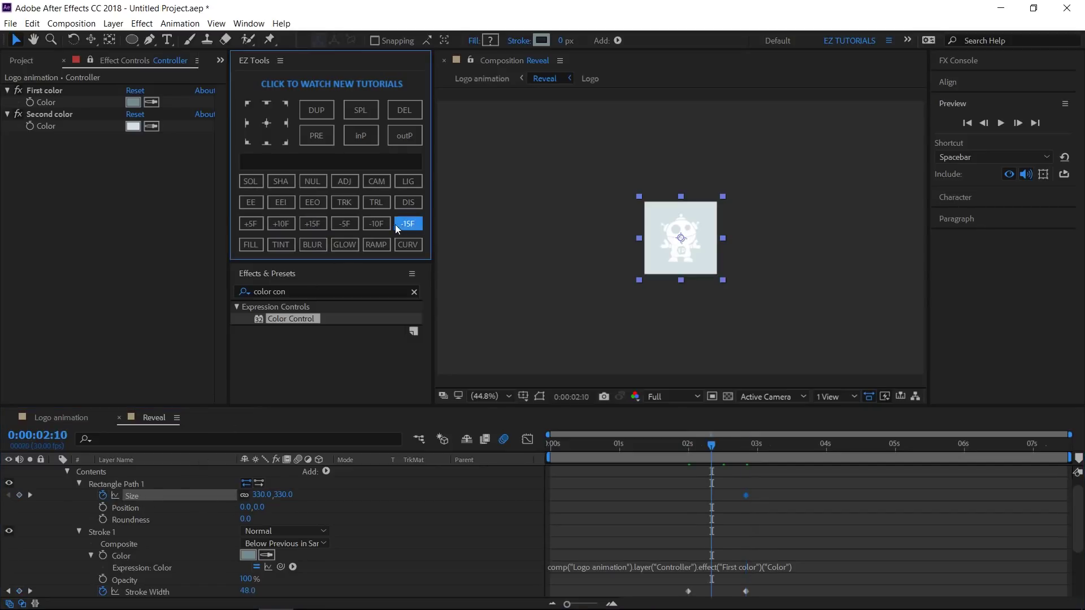
click(379, 225)
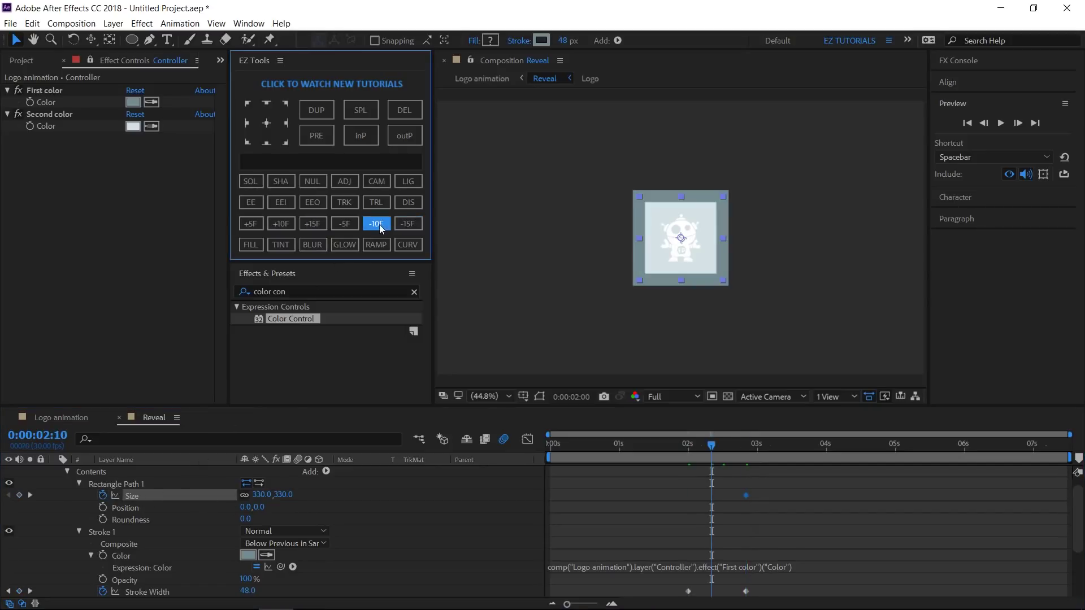
click(283, 494)
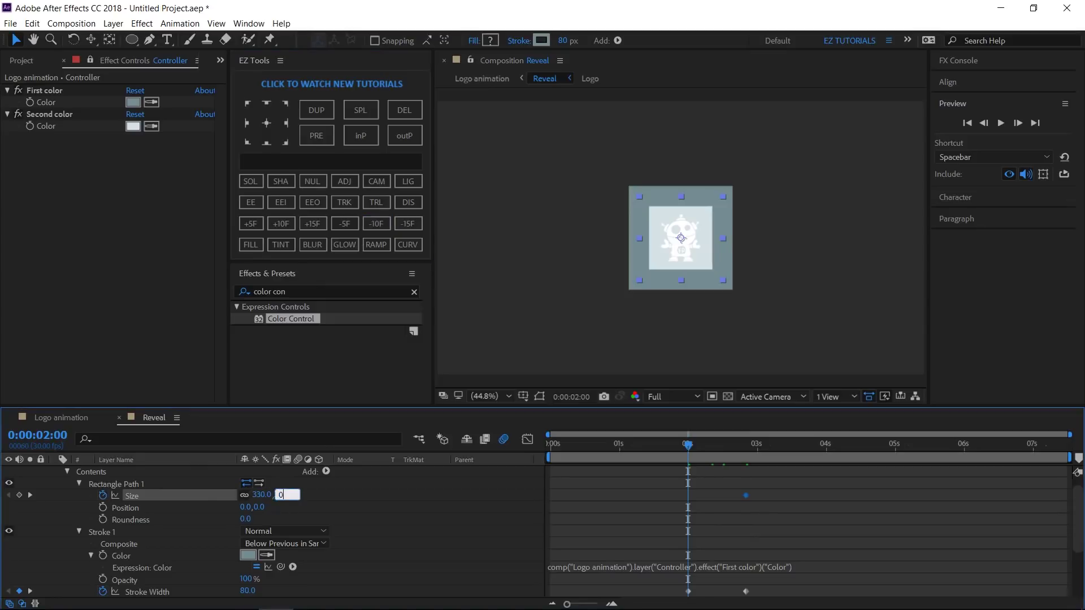
key(Return)
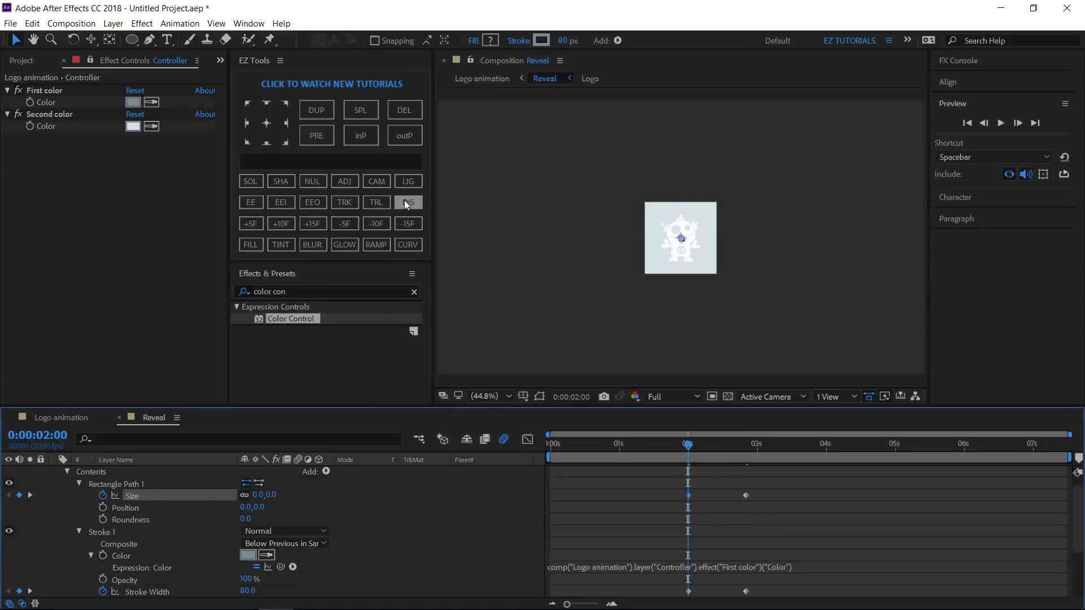
- Apply Easy Ease to the Outline's Size and Stroke Width keyframes and reshape their speed curves for a fast start and long slow finish
click(408, 202)
drag(761, 479, 672, 509)
click(255, 202)
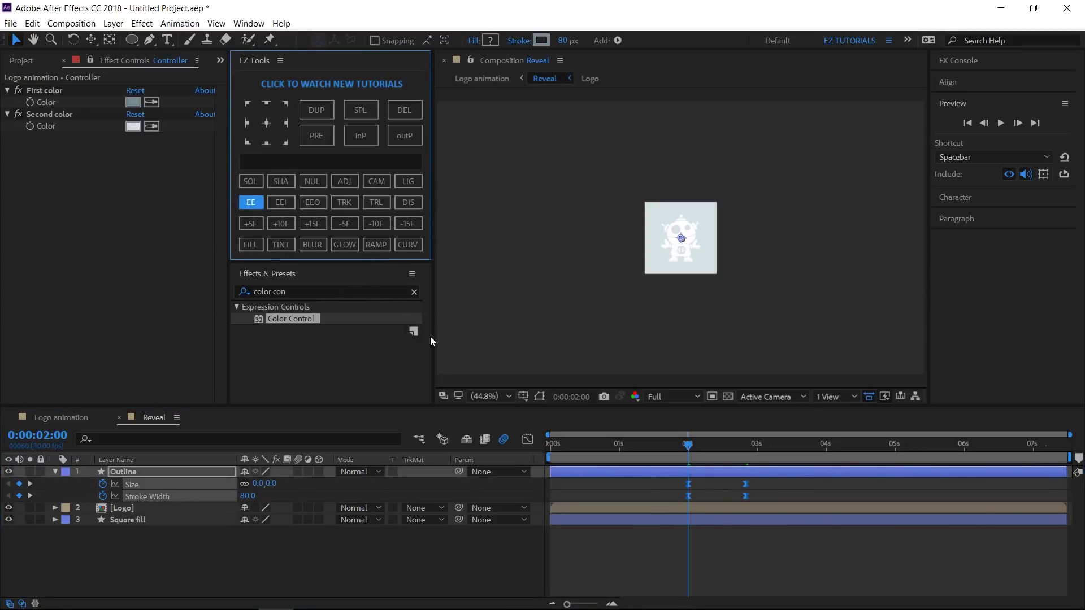
click(527, 439)
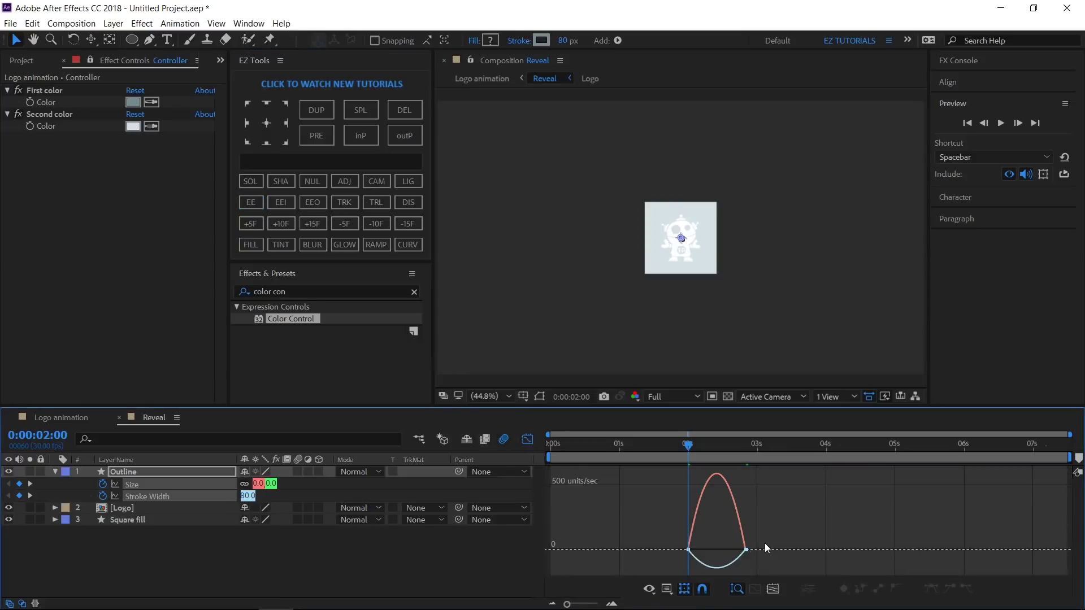
drag(767, 543, 705, 556)
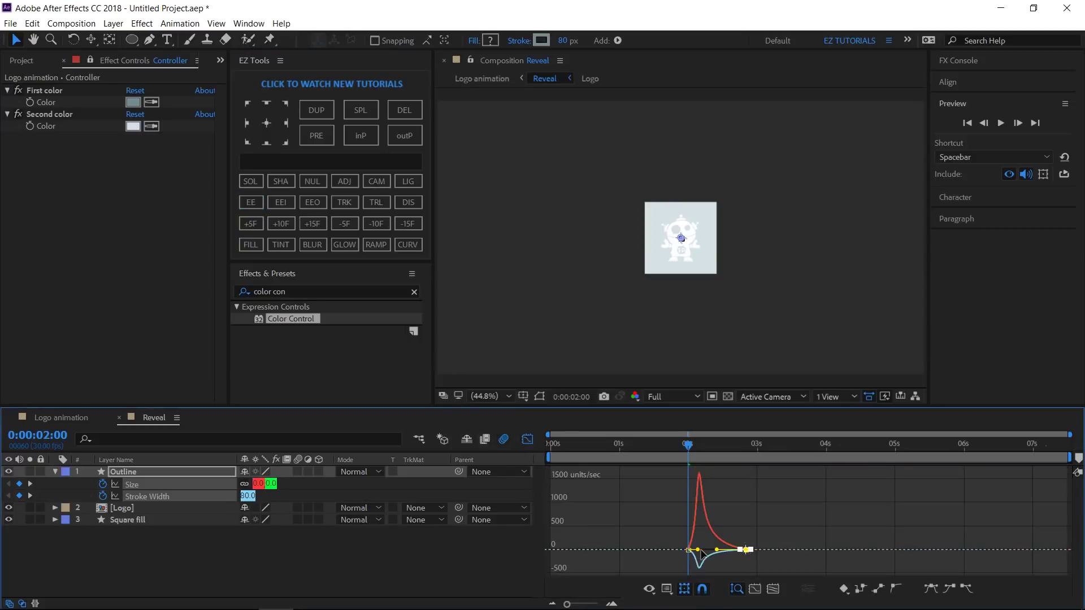
click(527, 441)
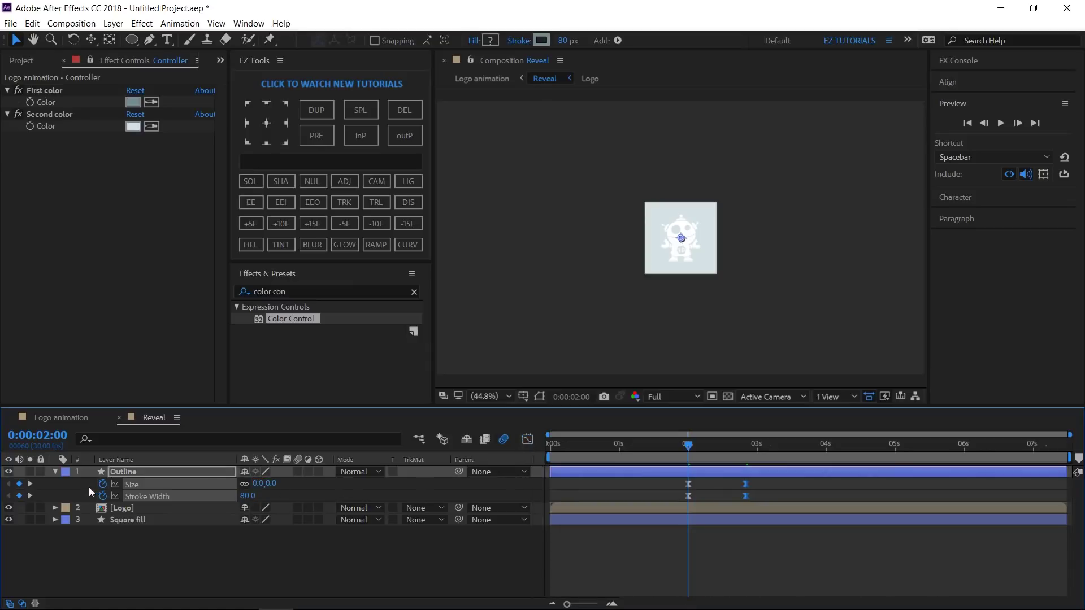
click(55, 472)
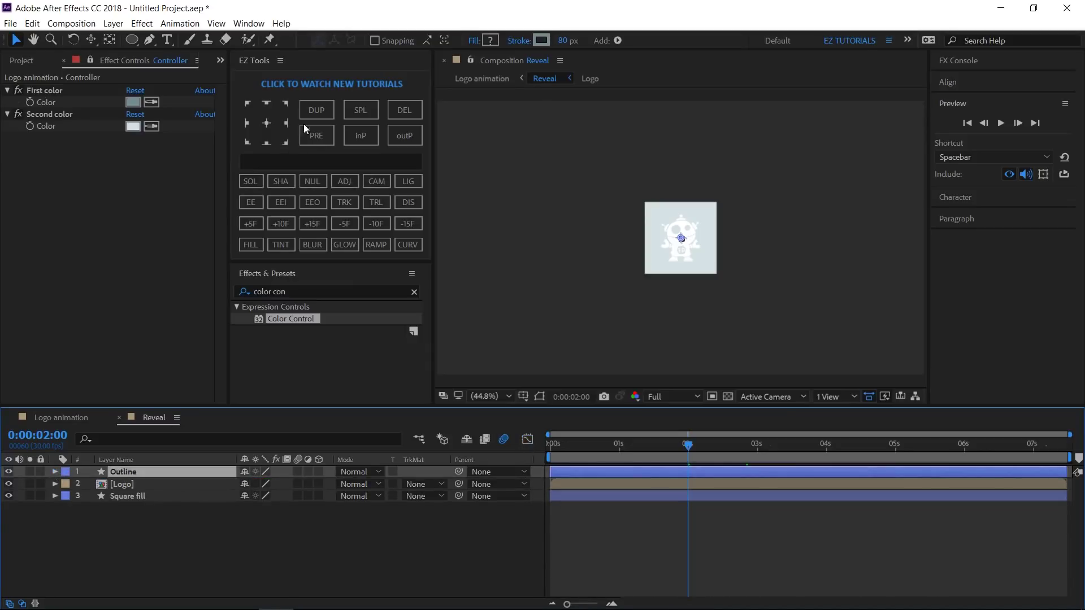
- Duplicate the Outline layer and rename the copy Matte logo
click(316, 109)
click(129, 474)
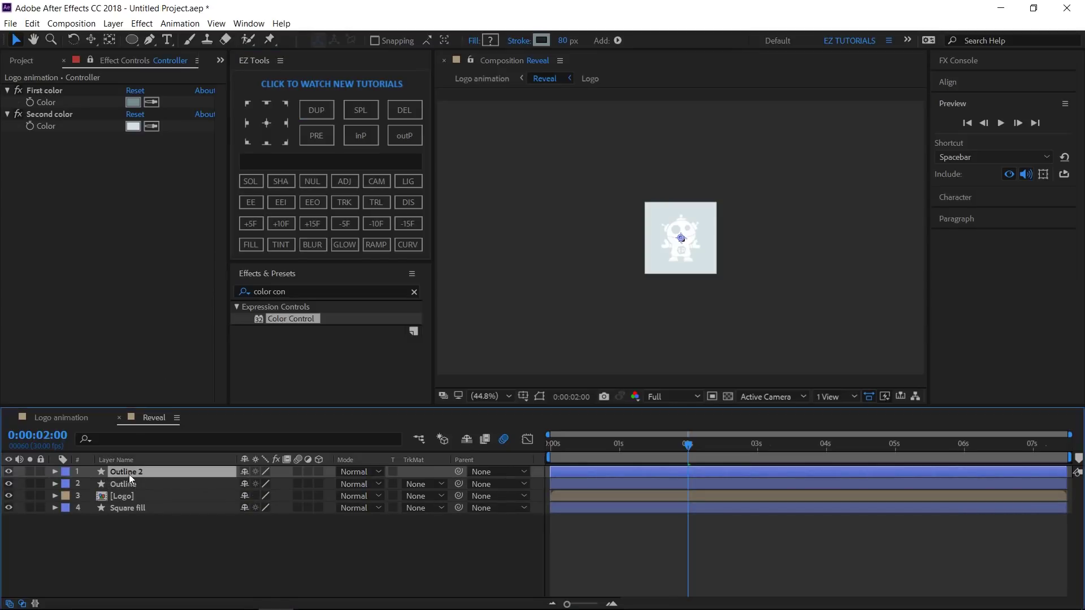
key(Return)
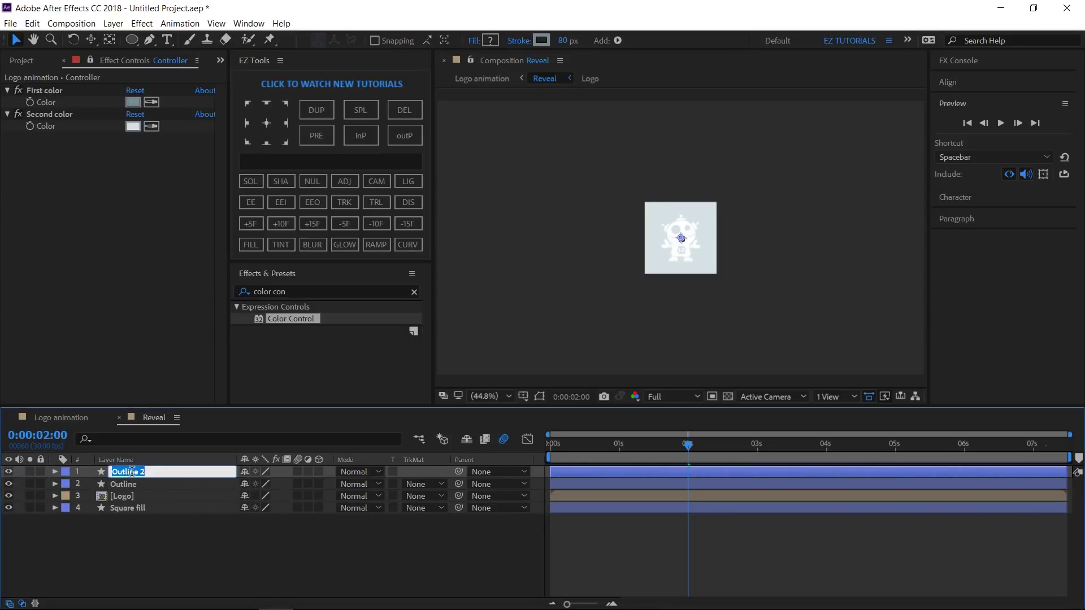
text(Matte logo)
key(Return)
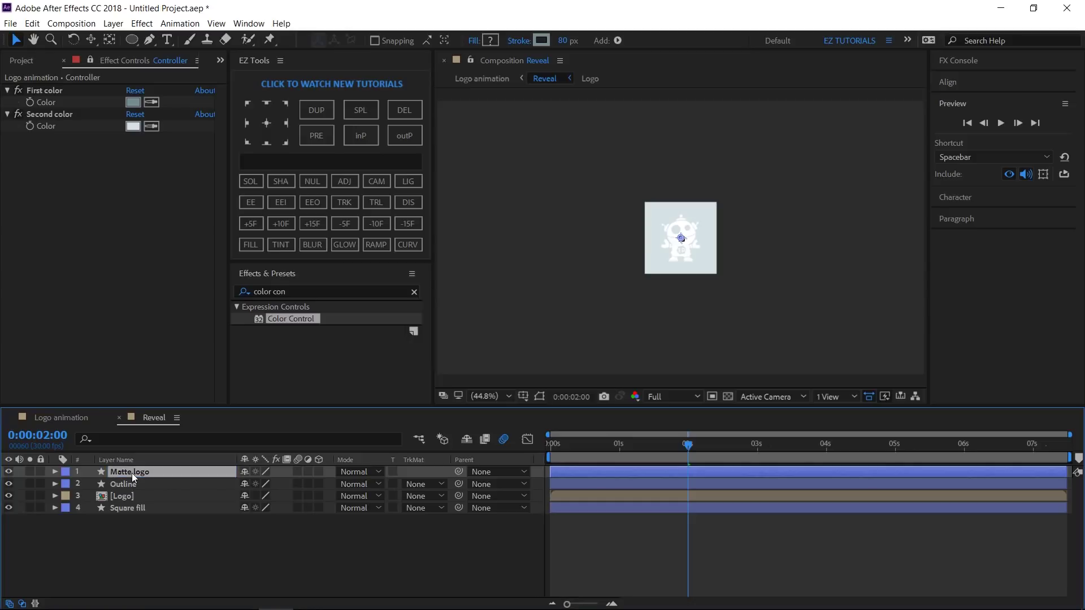
- Add a fill to the Matte logo shape layer and collapse the layer
click(618, 40)
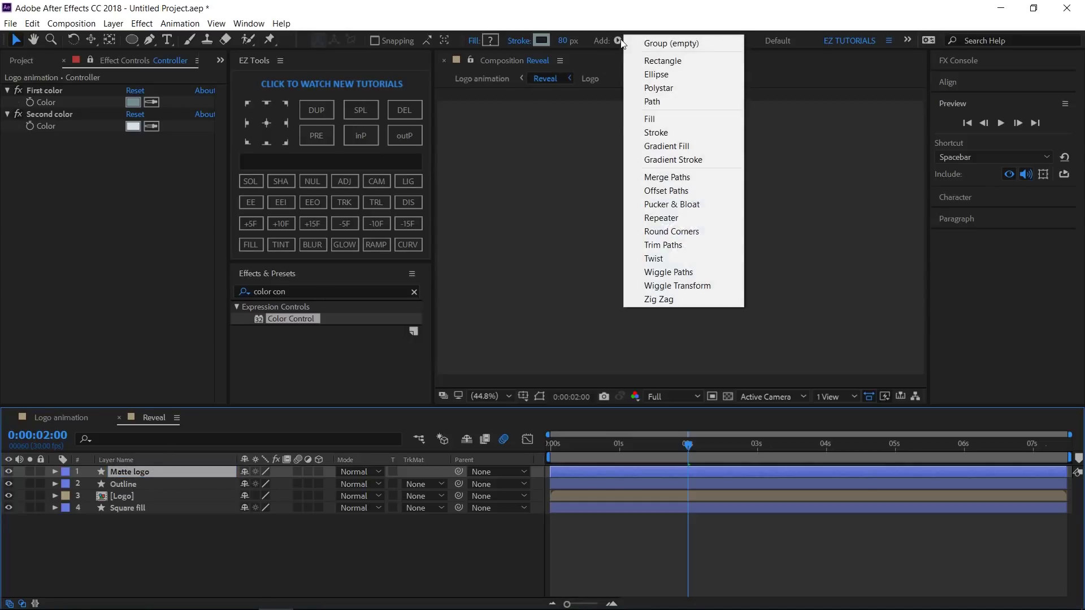
click(654, 118)
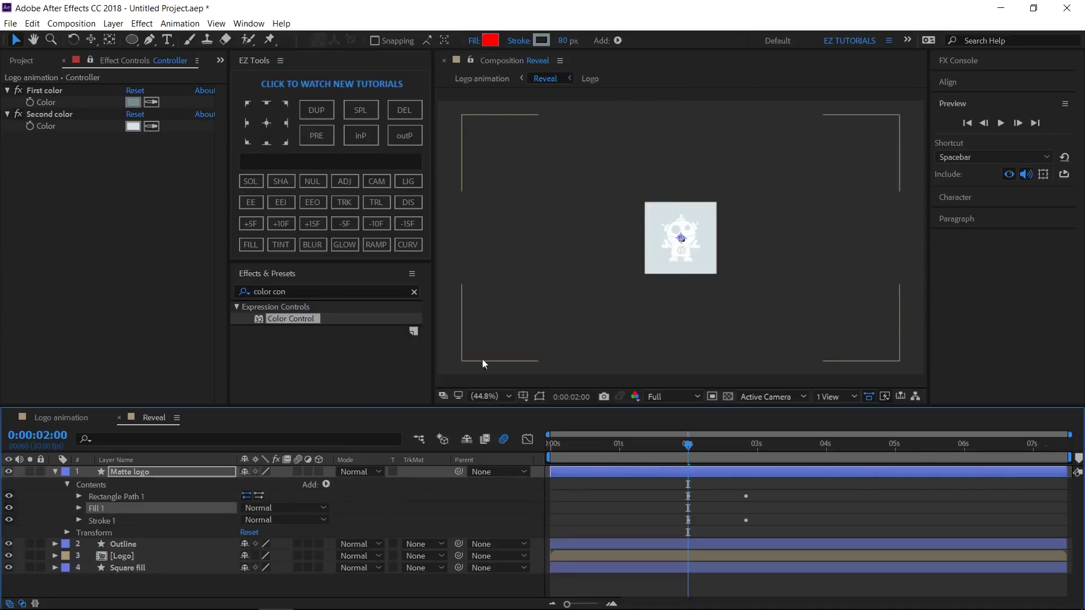
click(55, 472)
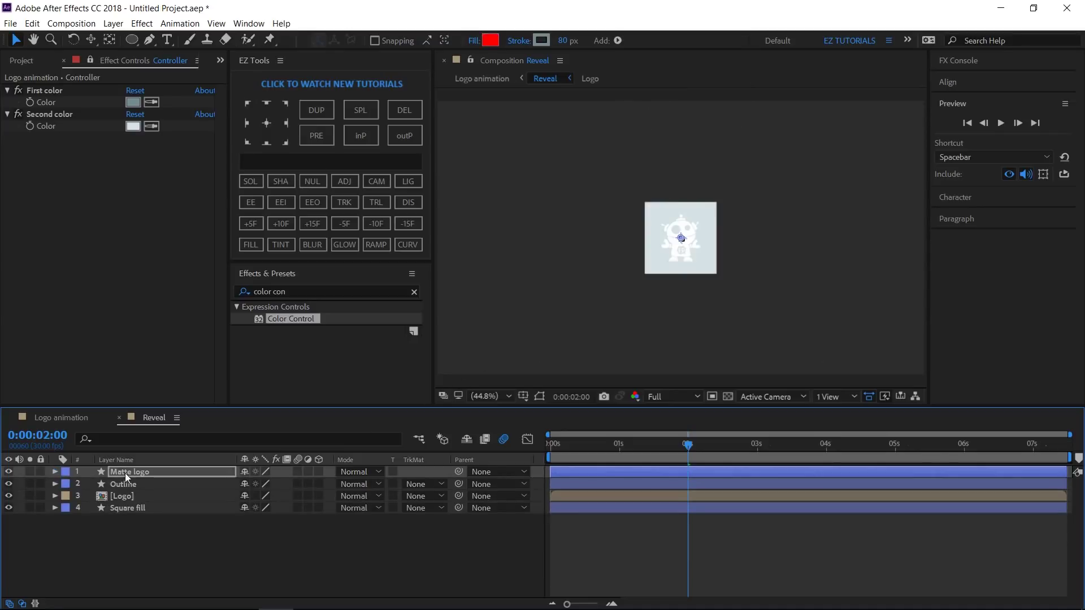
- Place the Matte logo layer directly above the Logo layer and set Logo's track matte to Alpha Matte "Matte logo"
drag(125, 474, 131, 489)
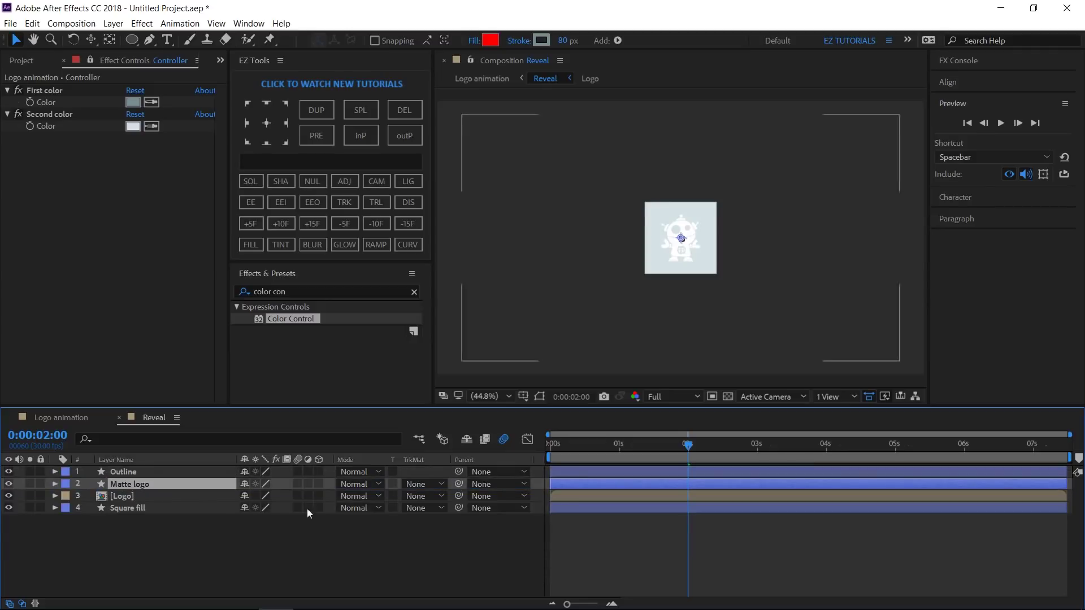
click(425, 495)
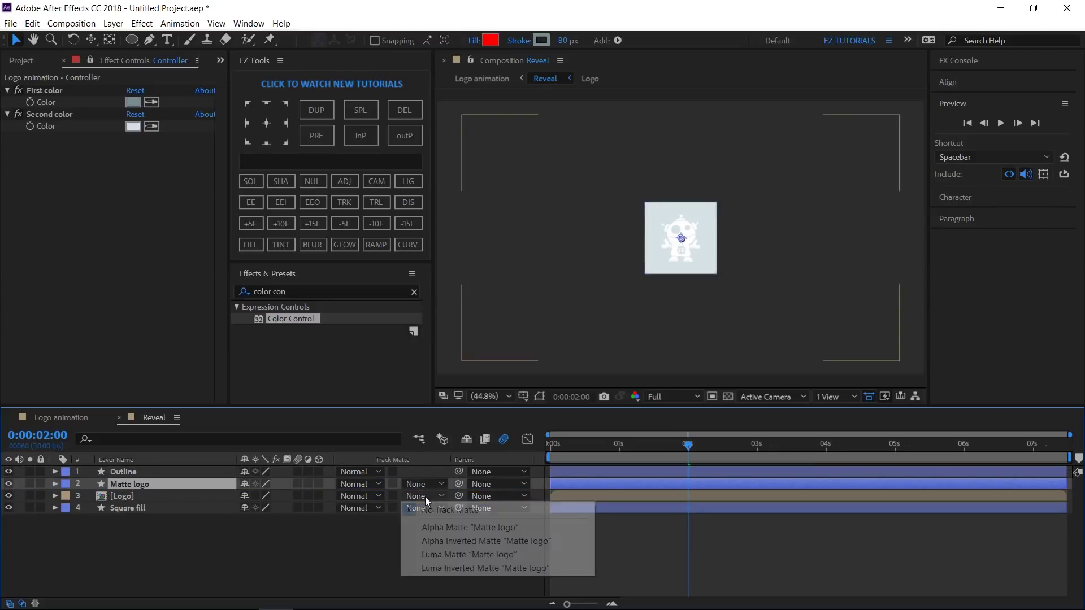
click(438, 528)
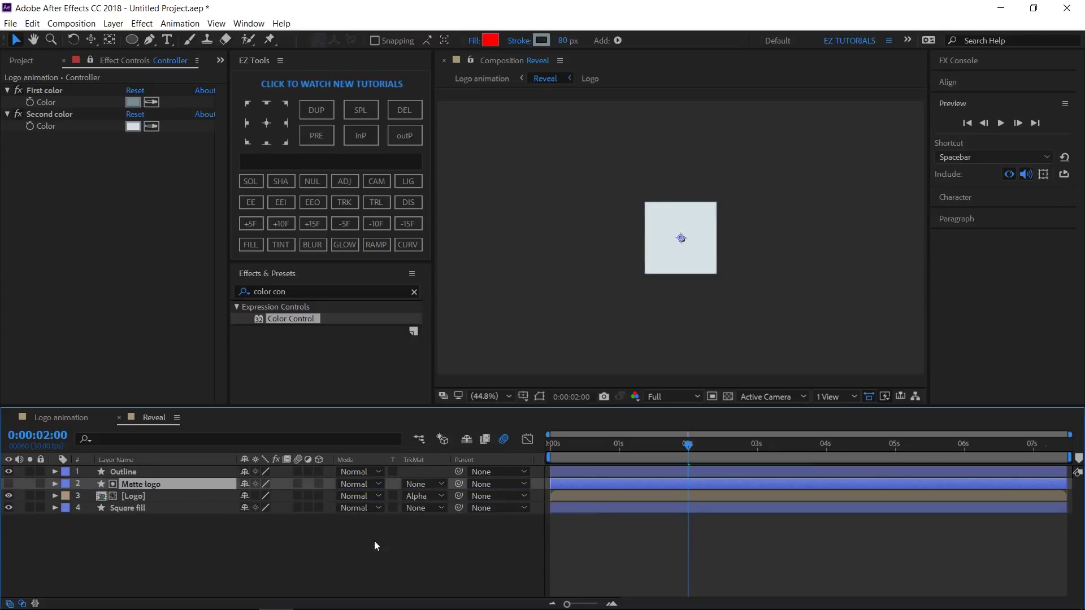
- Preview the matted logo reveal up to 0:00:03:24 and close the Reveal composition to return to Logo animation
click(331, 557)
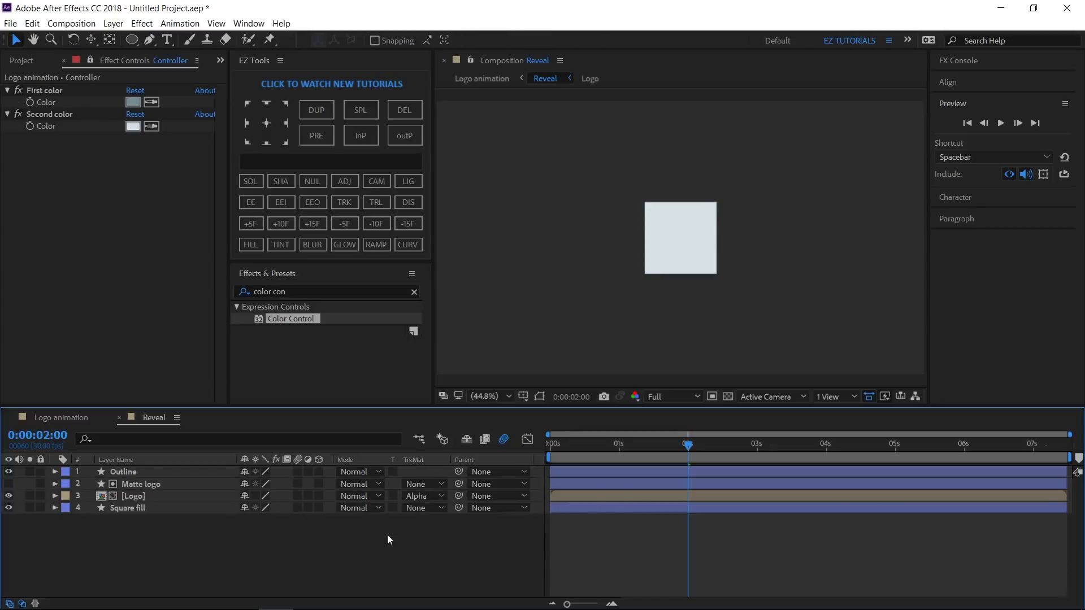
drag(692, 447, 812, 459)
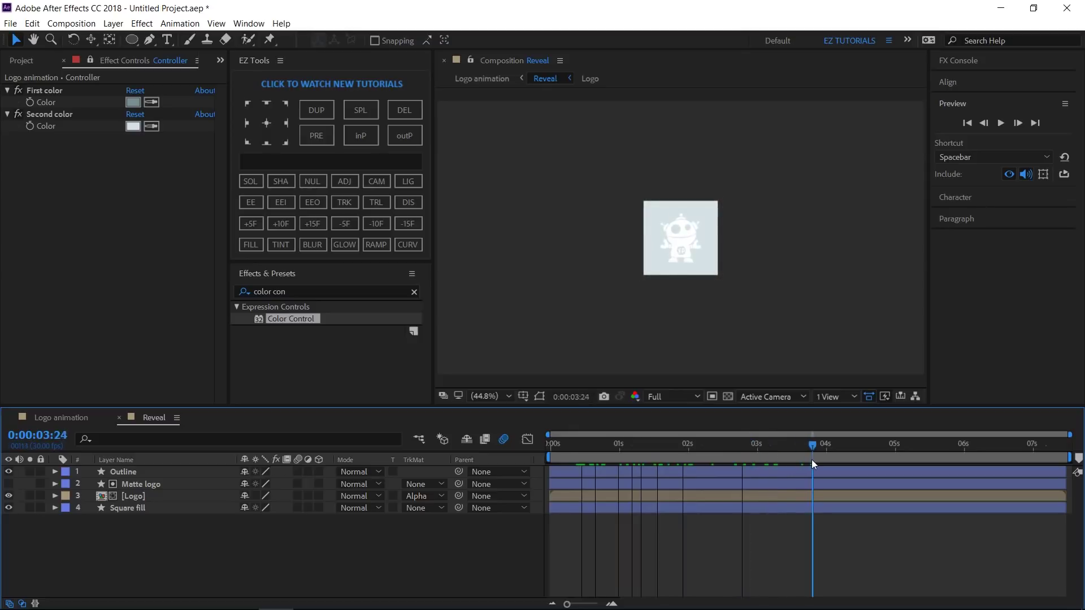
click(119, 418)
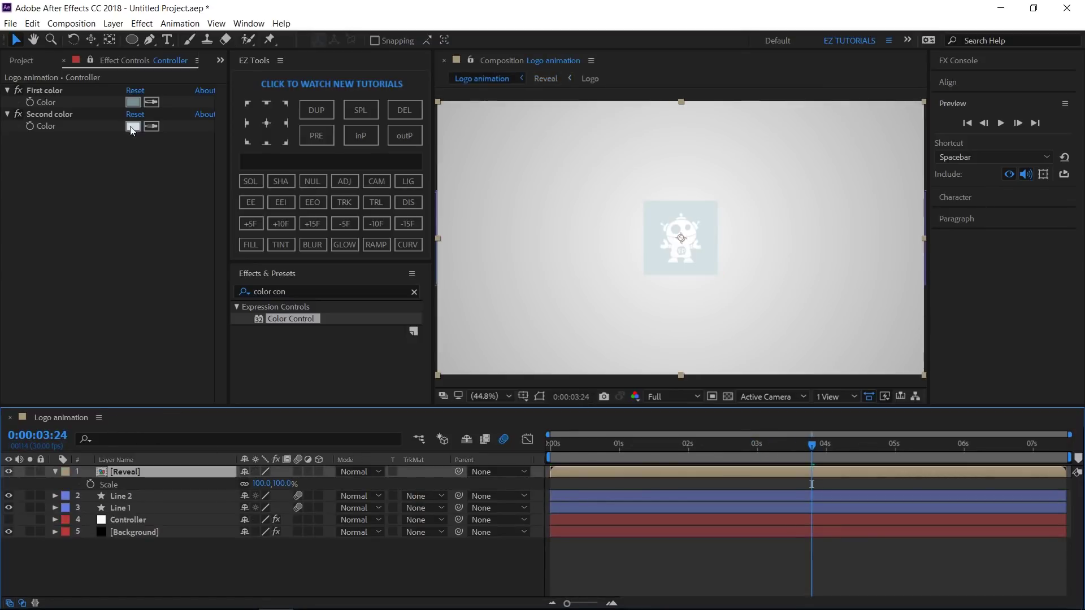
- Add a "roboto" text layer below the logo square and center its anchor point
click(167, 39)
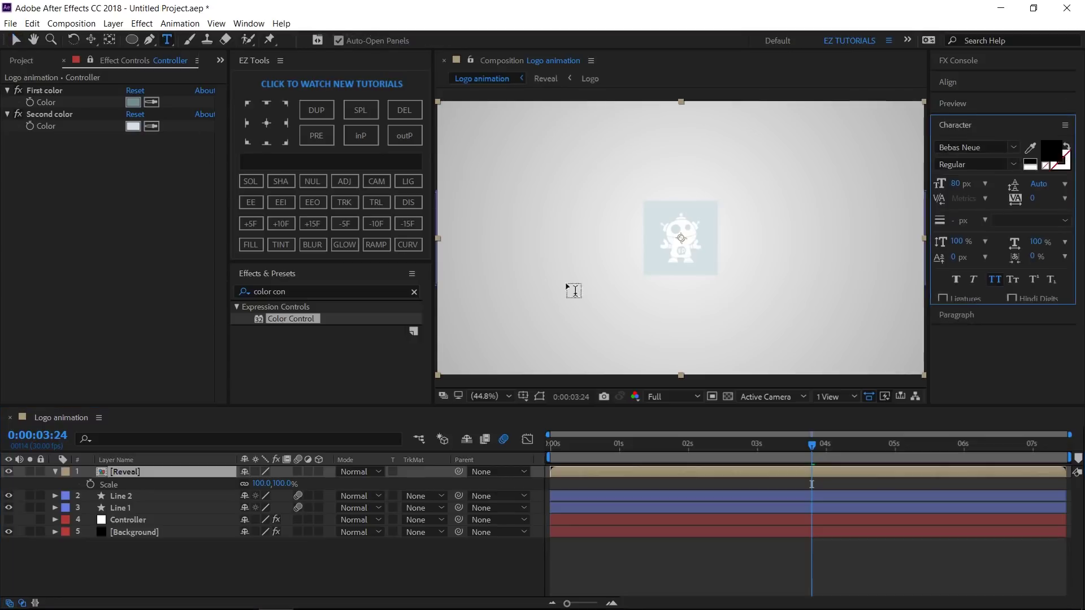
click(667, 299)
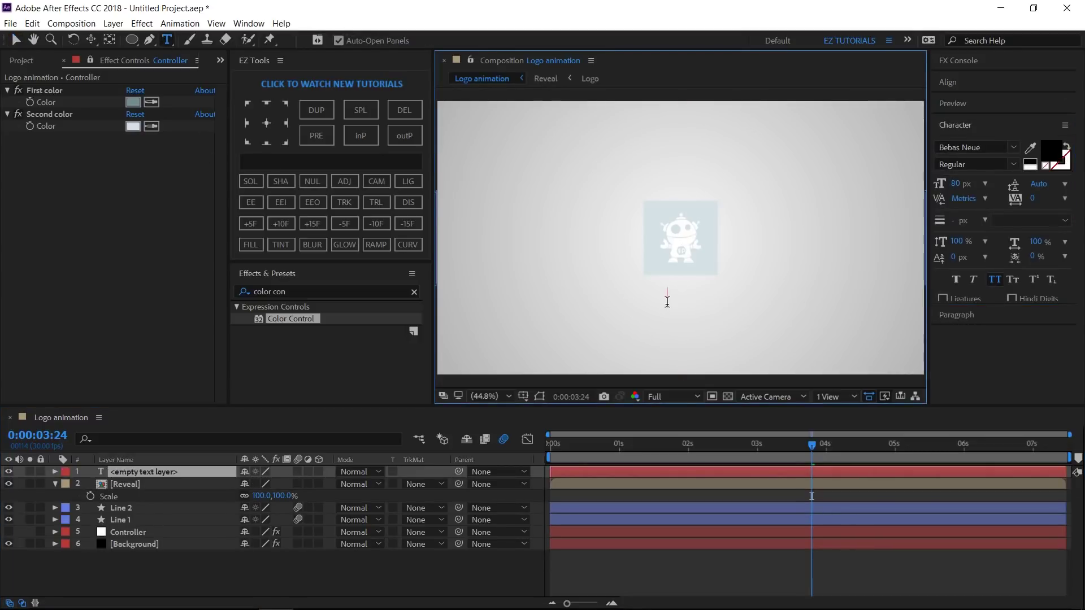
text(roboto)
click(16, 40)
click(262, 122)
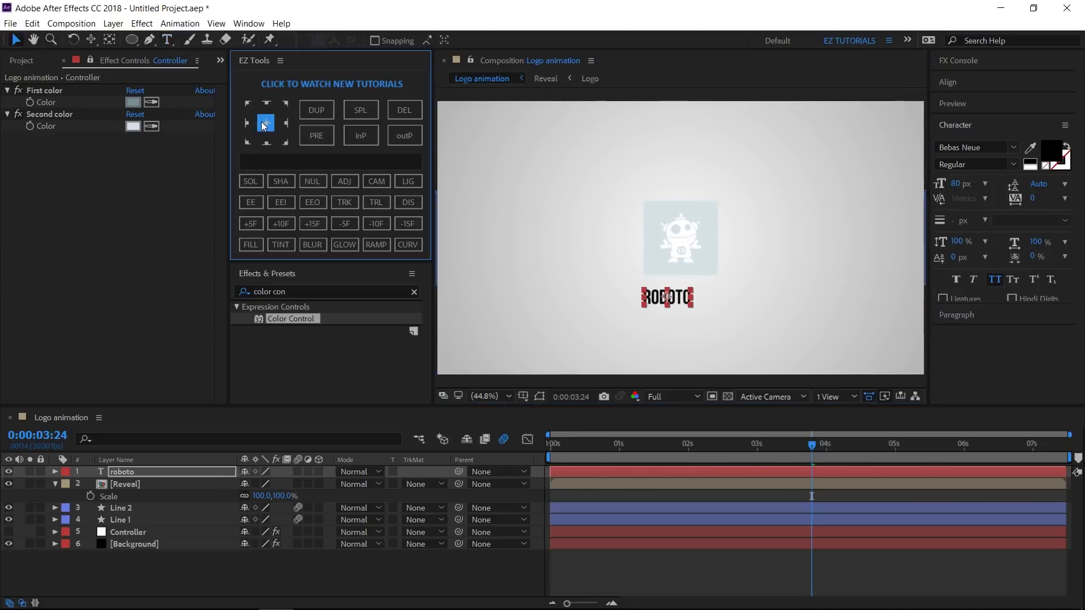
- Set the roboto text layer's position to 960, 770
click(152, 472)
key(p)
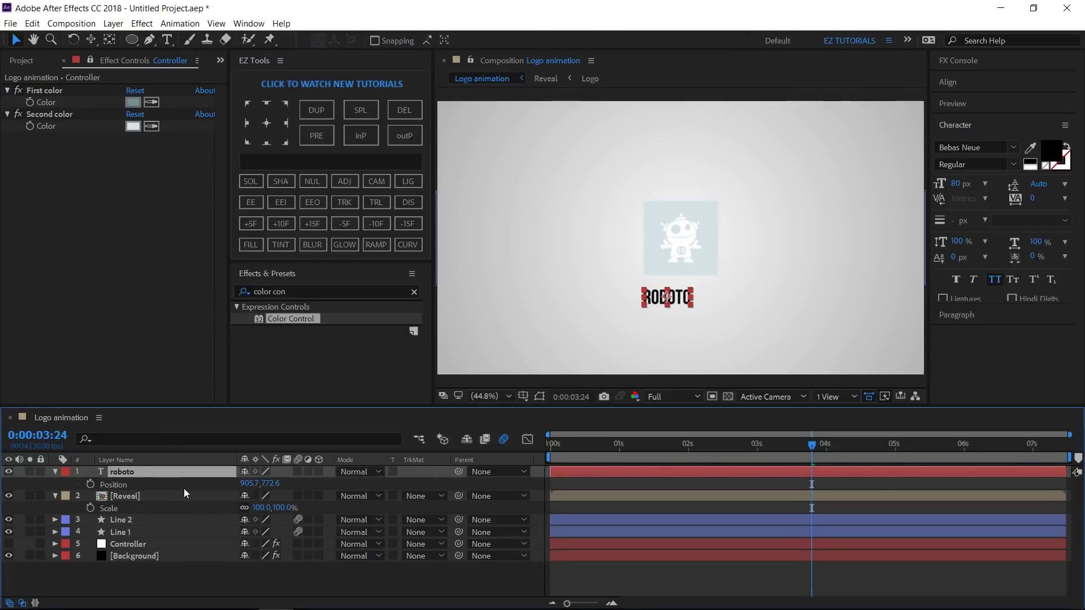
click(249, 484)
text(960)
key(Tab)
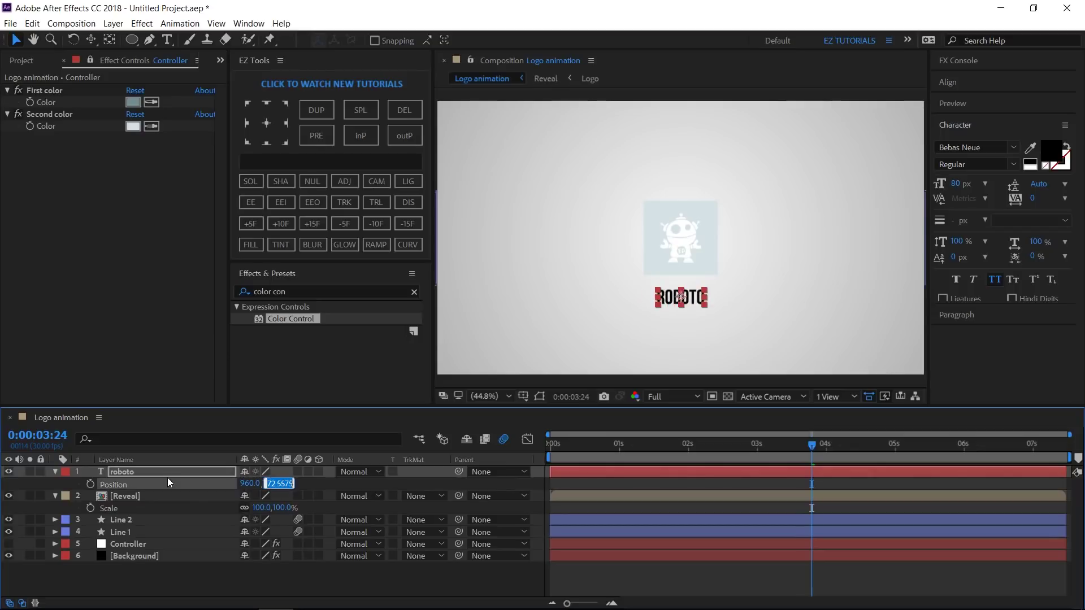
text(770)
key(Return)
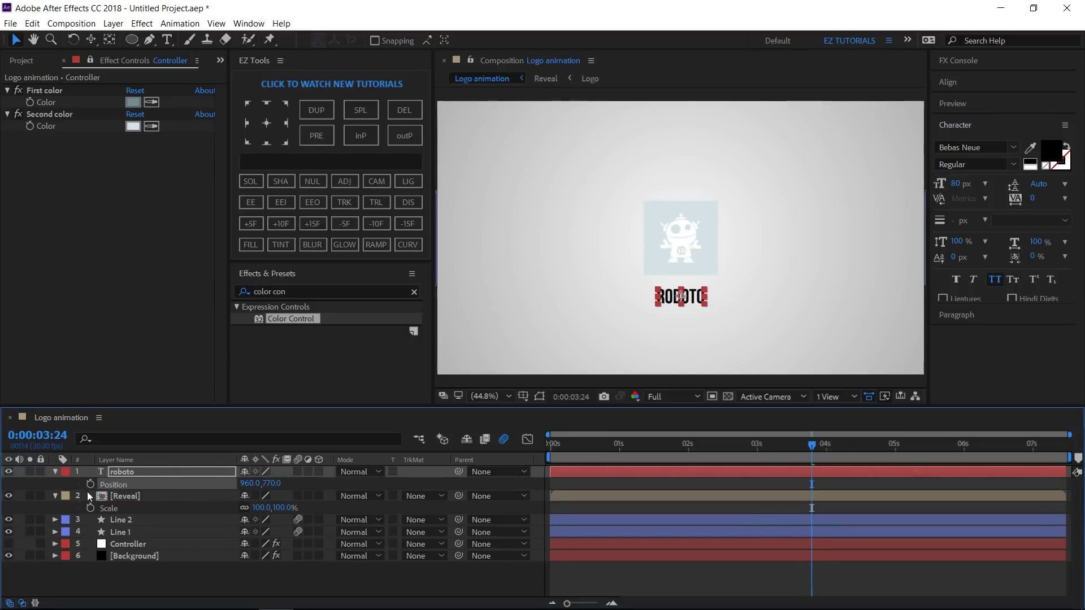
- Precompose the roboto text layer as Tagline and collapse the Reveal layer's properties
click(124, 470)
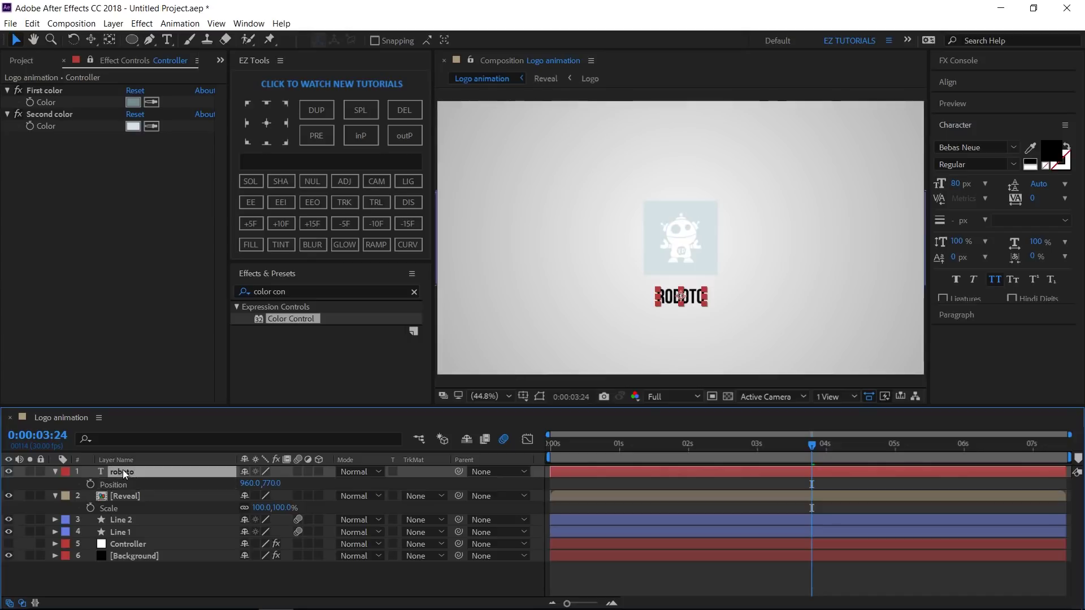
click(291, 159)
text(T)
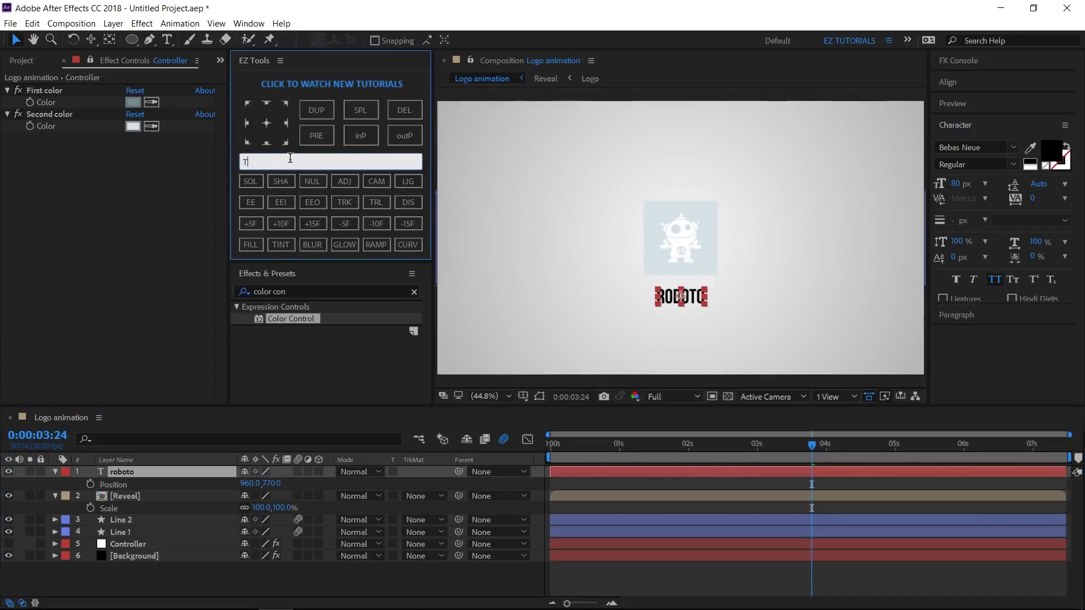
text(agline)
click(319, 135)
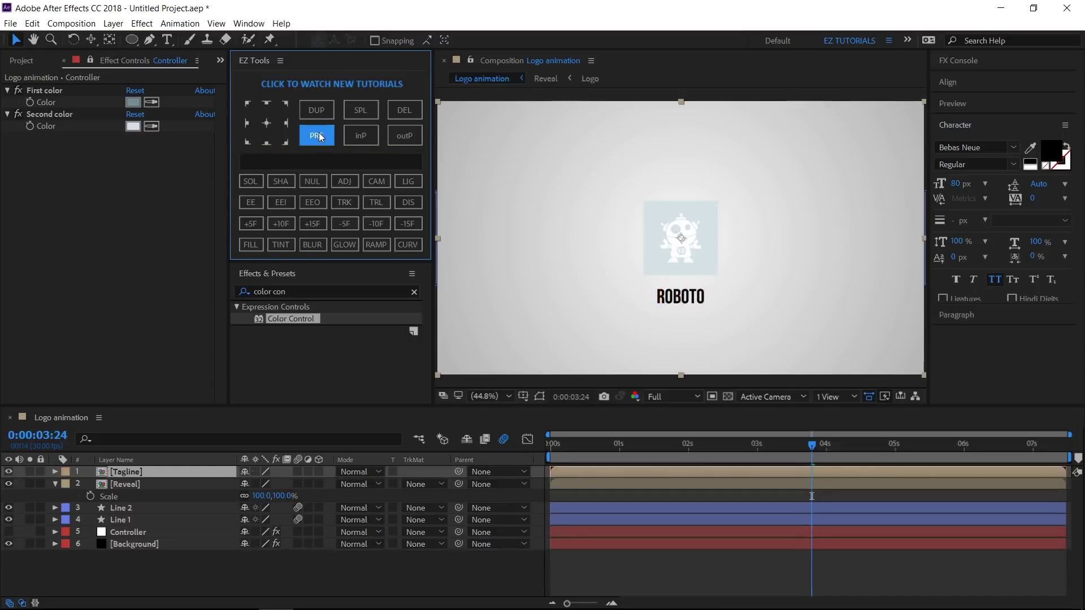
click(55, 484)
- Shift the Tagline layer so that it starts at 0:00:03:05
click(42, 437)
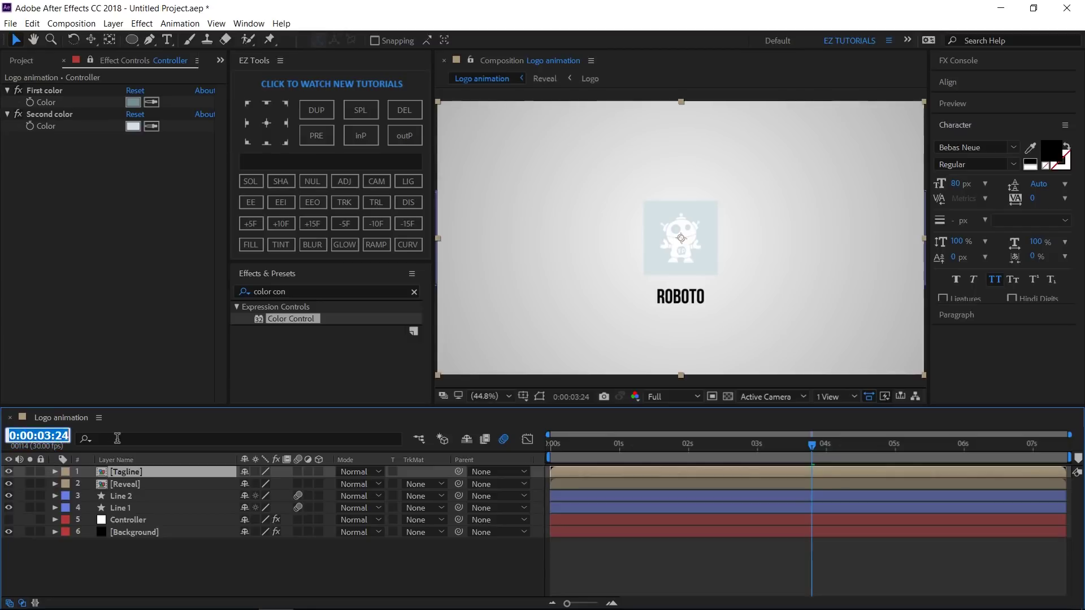
text(3.05)
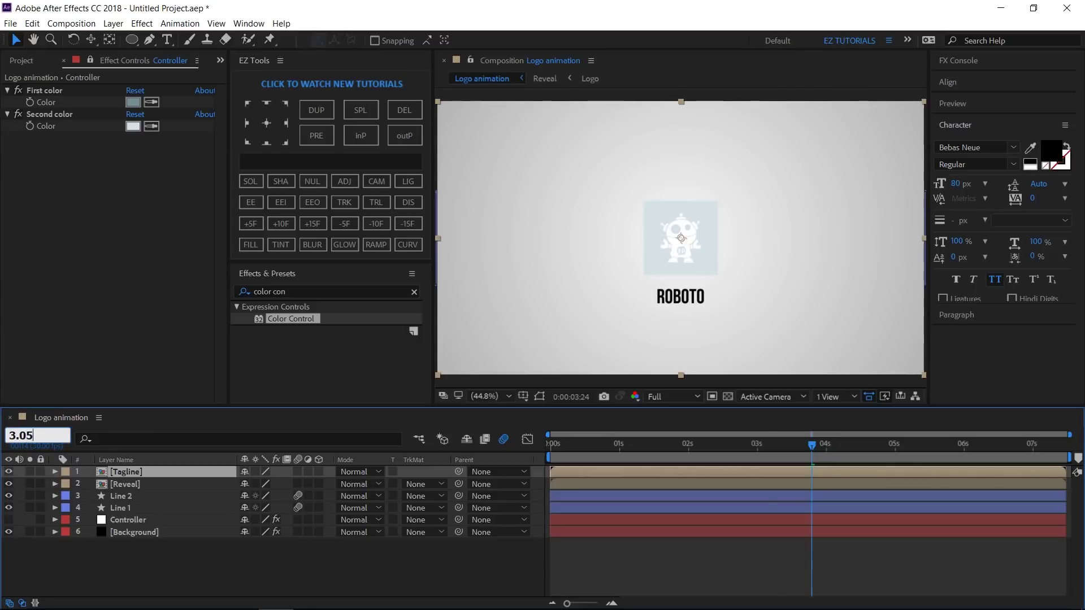
key(Return)
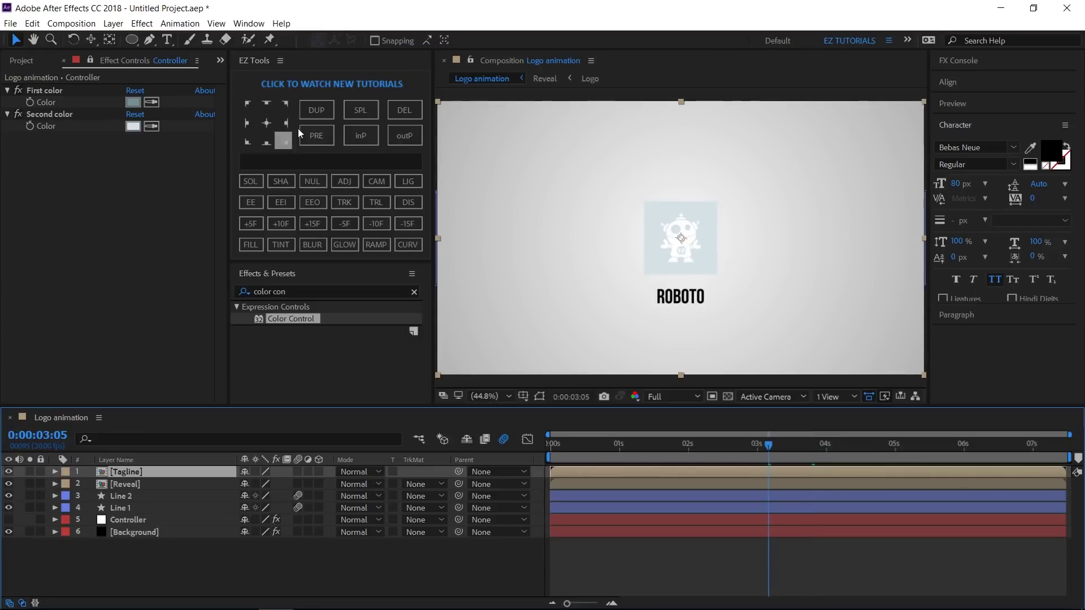
click(359, 138)
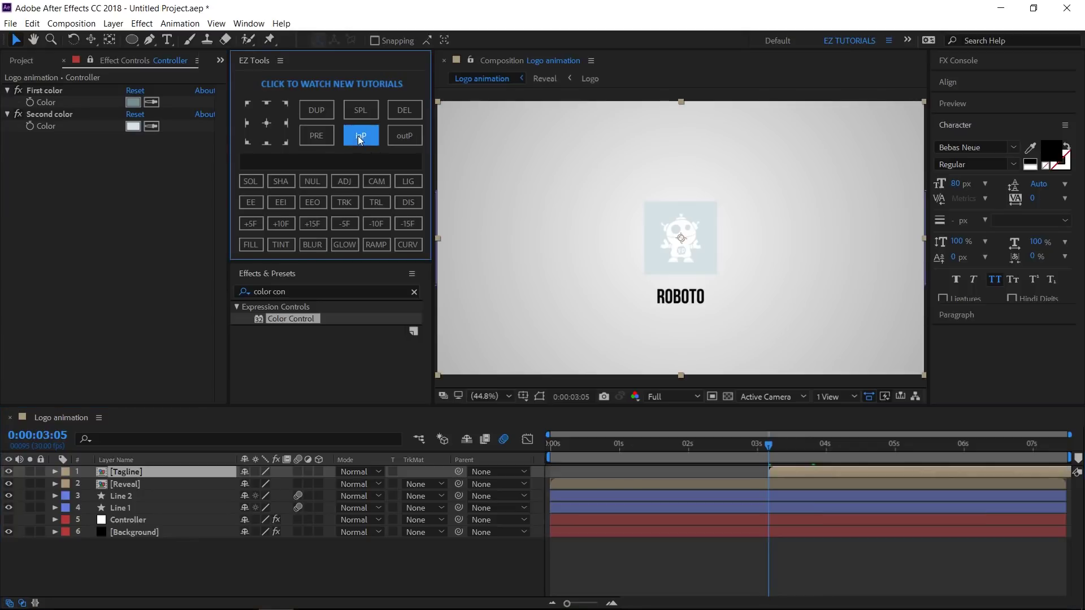
- Find the CC Radial Fast Blur effect and apply it to the Tagline layer
click(320, 290)
text(cc)
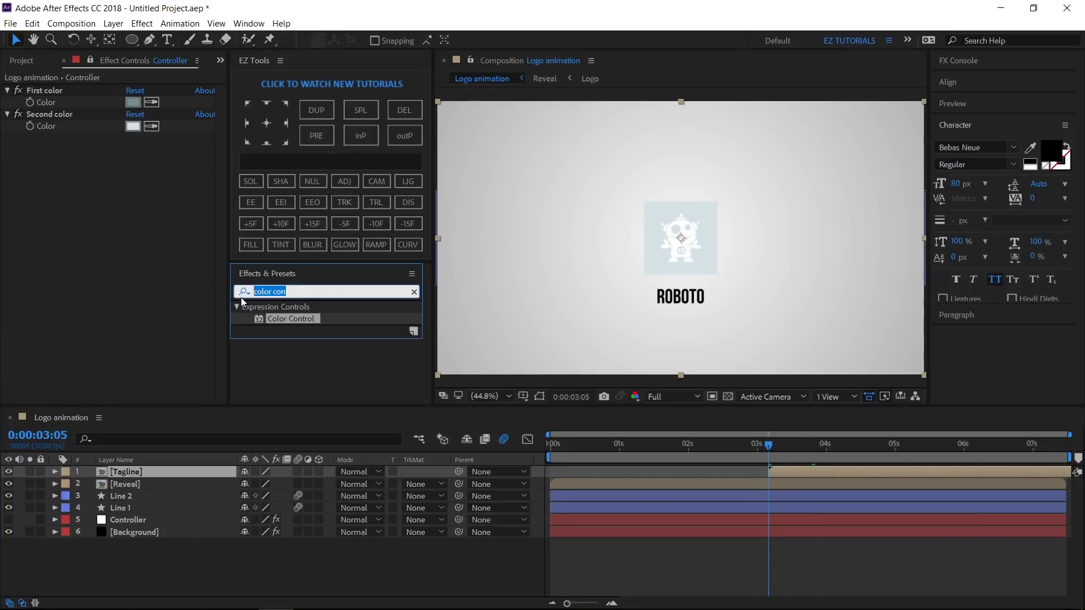
click(240, 295)
text(radial)
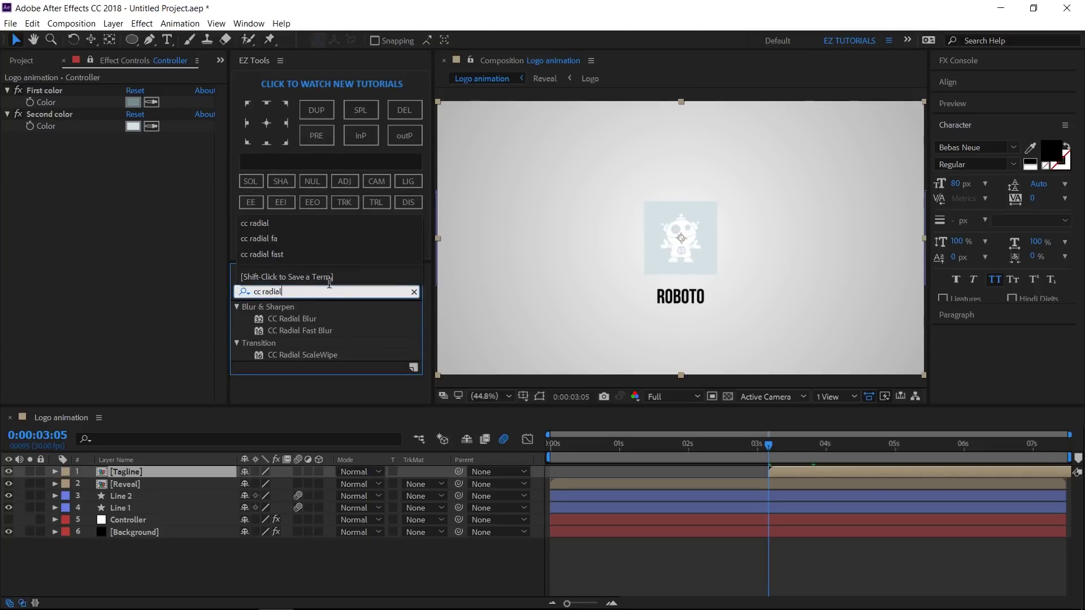
drag(315, 331, 161, 476)
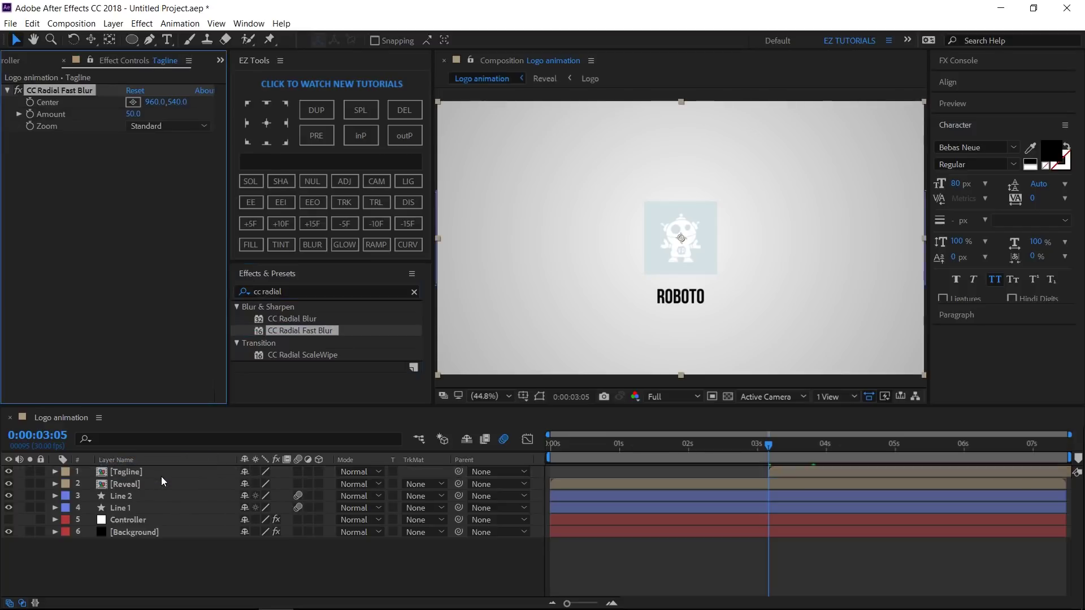
- Set the Tagline blur's Amount to 100 and keyframe it at 0:00:03:05
click(55, 471)
click(65, 484)
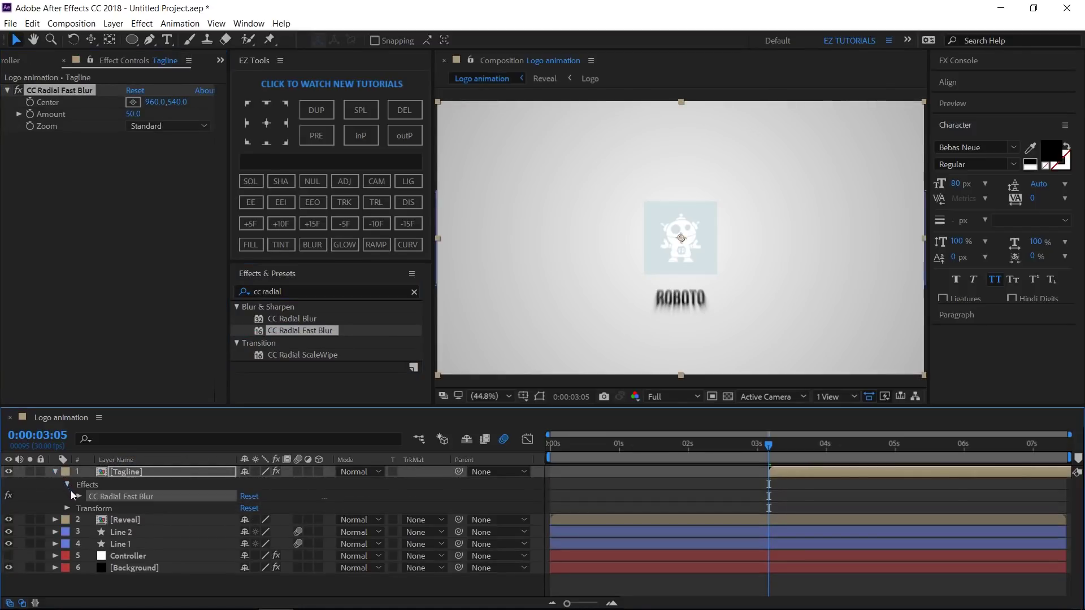
click(77, 496)
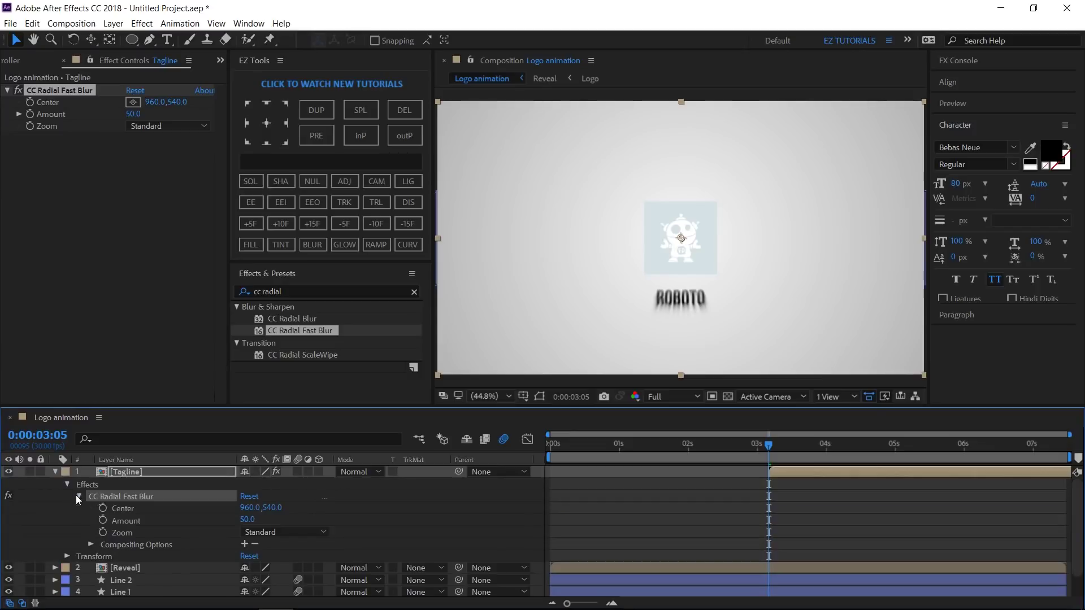
click(247, 520)
text(100)
key(Return)
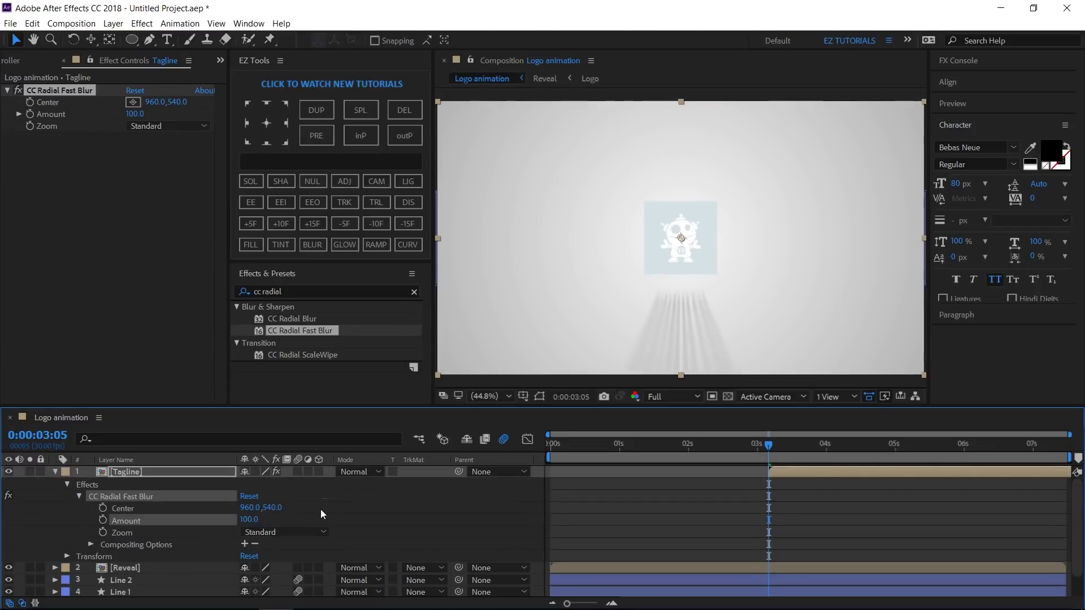
click(104, 522)
- Move ahead 10 frames to 0:00:03:15 and set the Tagline blur's Amount to 0
click(283, 223)
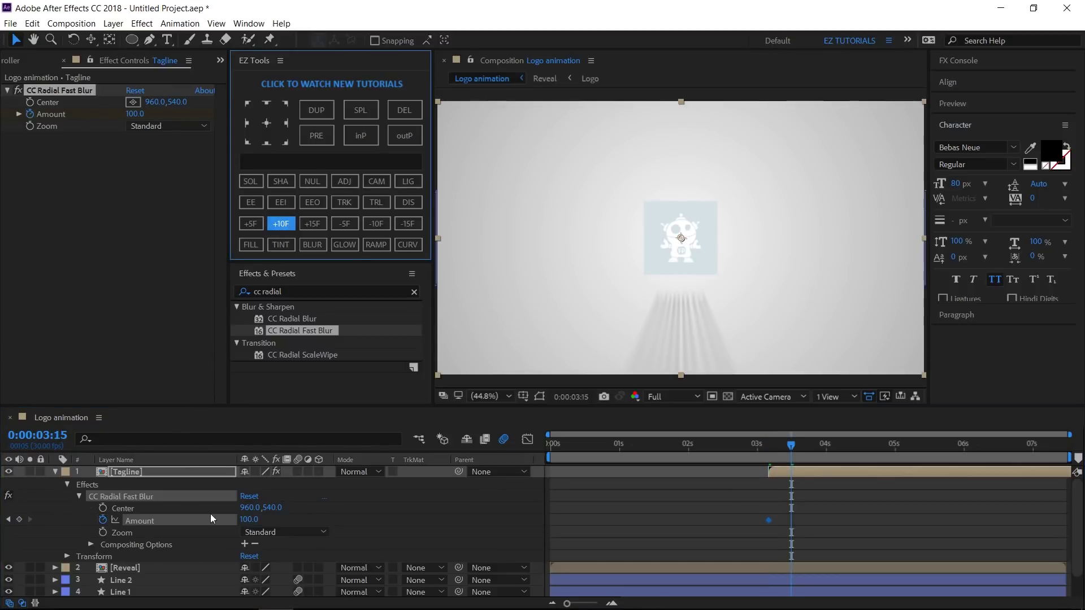
click(253, 520)
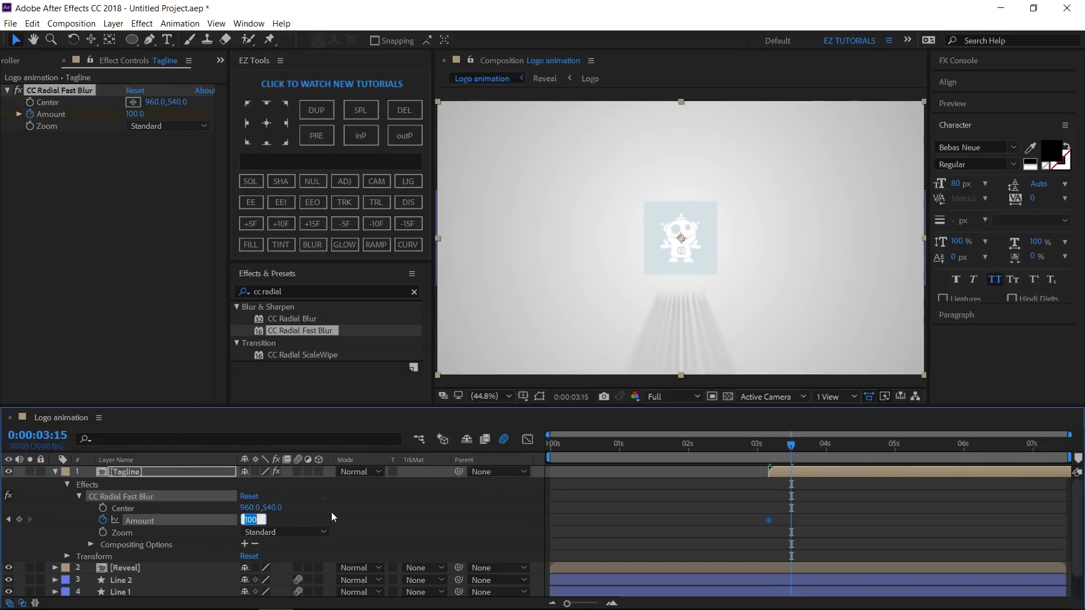
text(0)
key(Return)
- Keyframe the Tagline blur's Amount at 0 at 0:00:06:10 and at 100 ten frames later, at 0:00:06:20
click(60, 433)
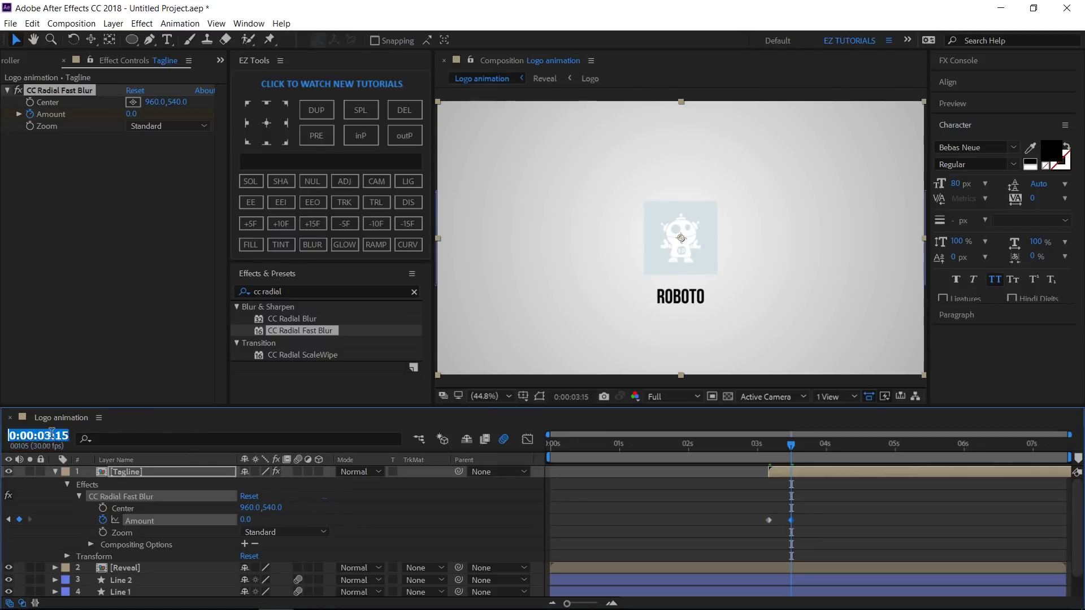
text(6)
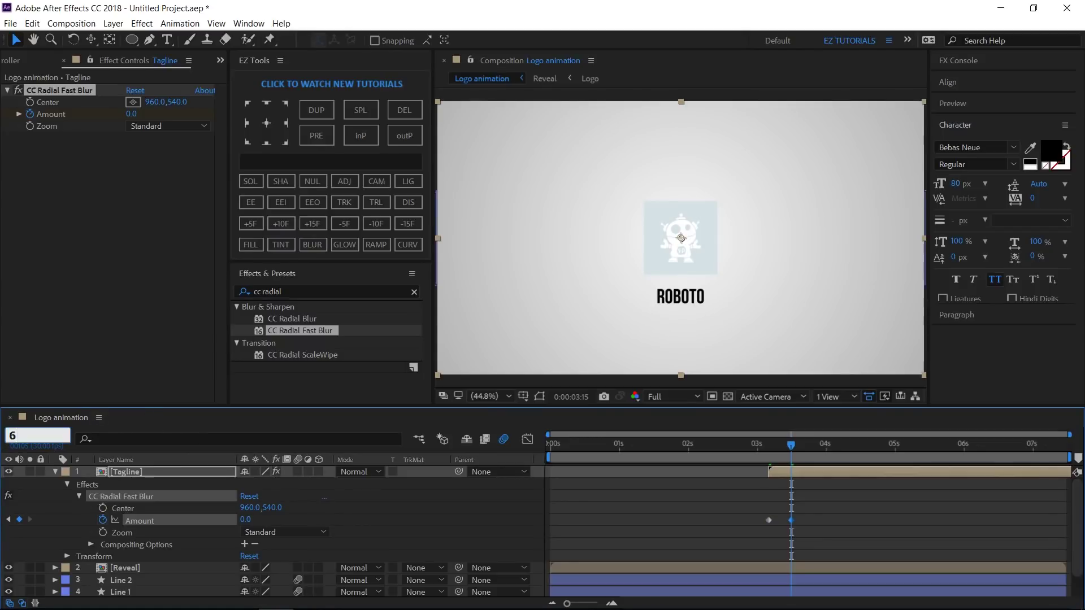
text(.10)
key(Return)
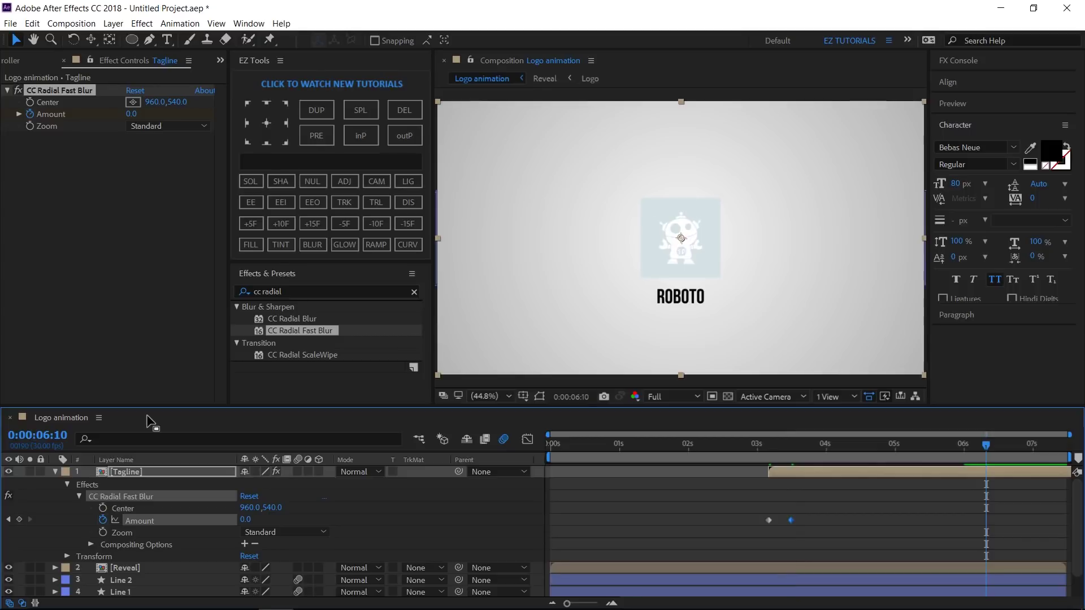
click(277, 225)
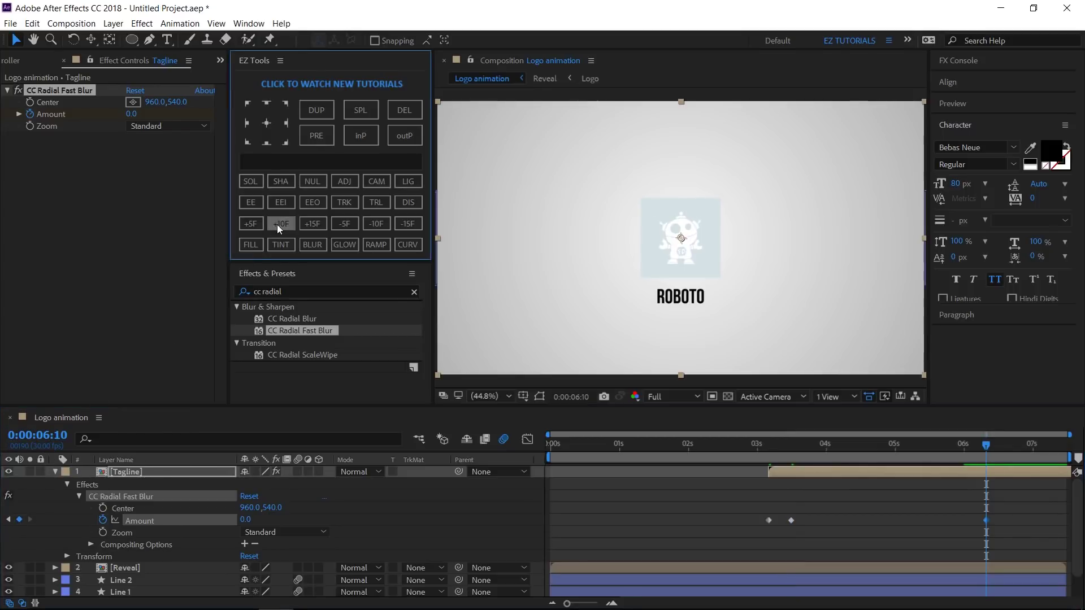
click(245, 520)
text(100)
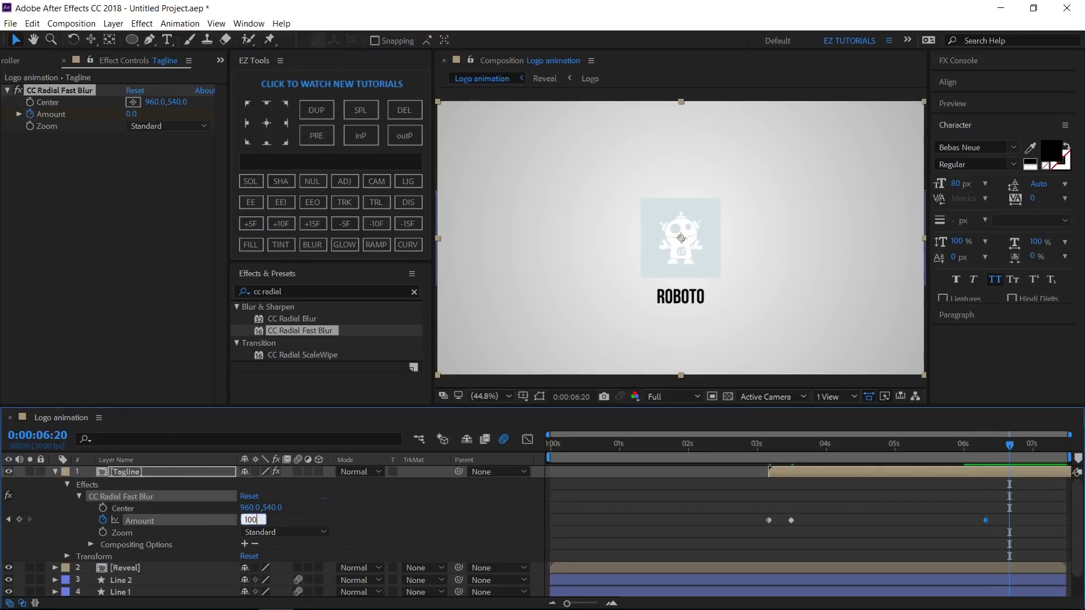
key(Return)
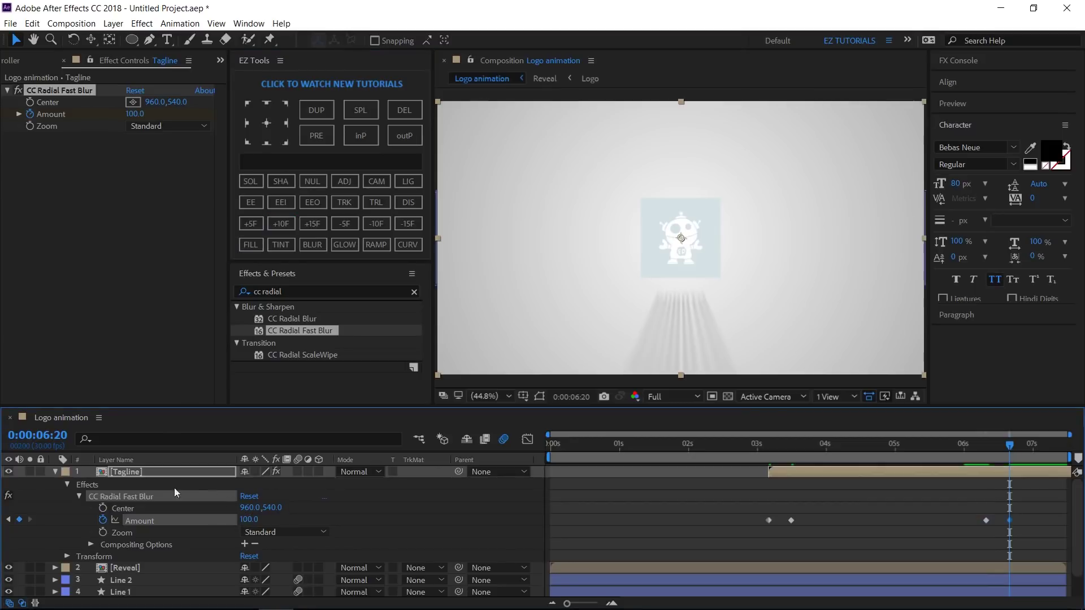
- Split the Tagline layer at 0:00:06:20, delete the part after the cut, and collapse and select the remaining layer
click(161, 470)
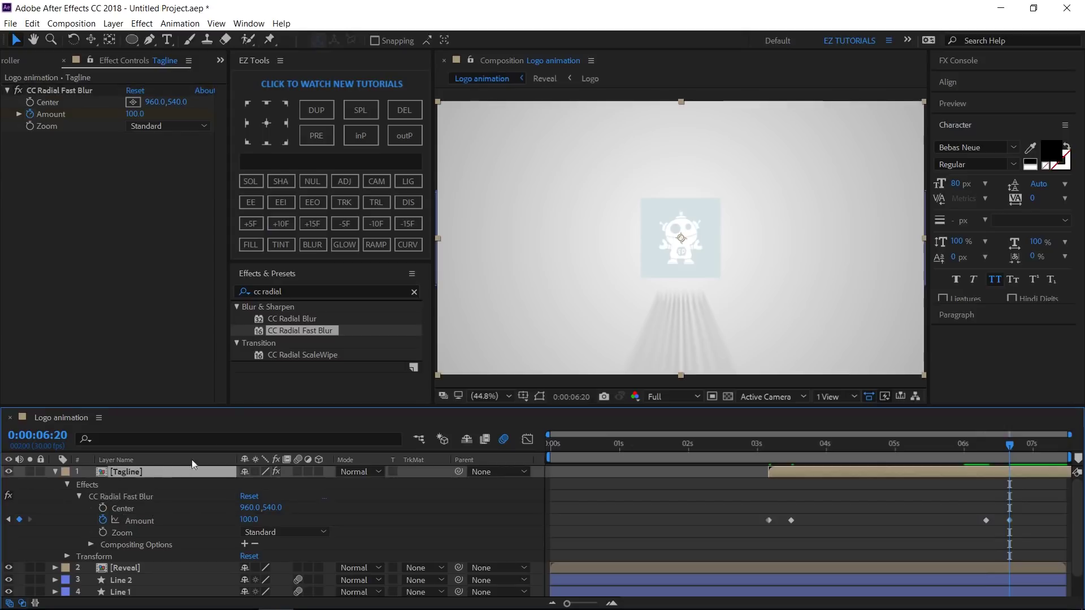
click(365, 107)
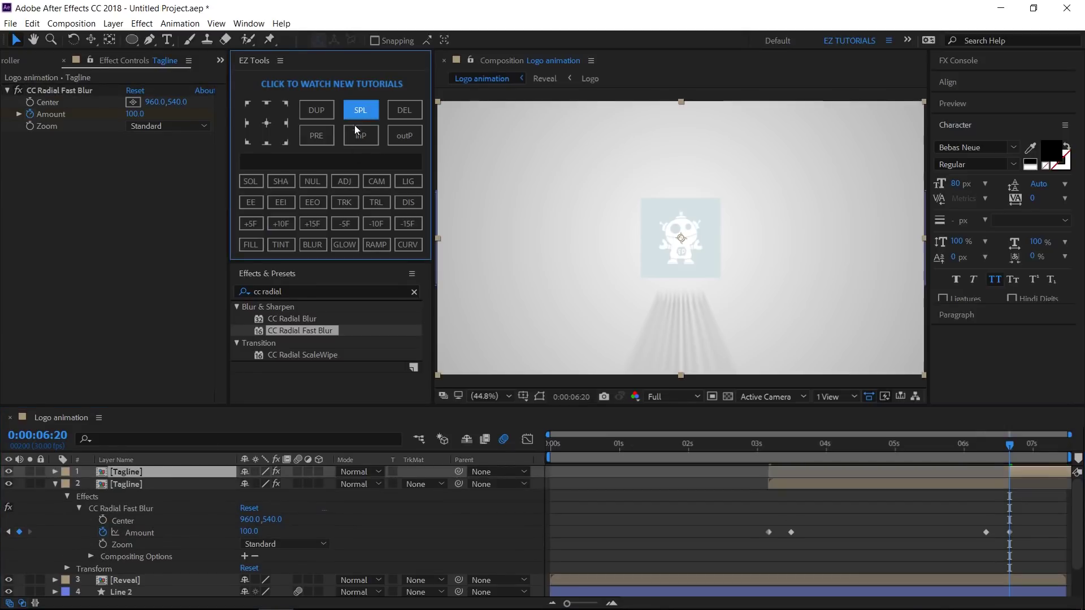
click(398, 112)
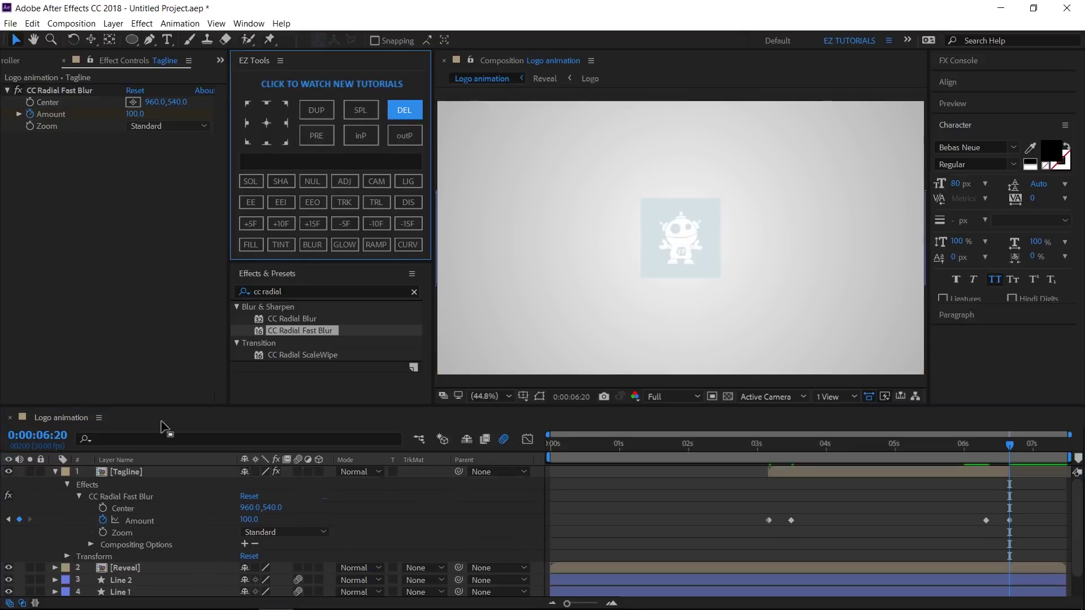
click(54, 473)
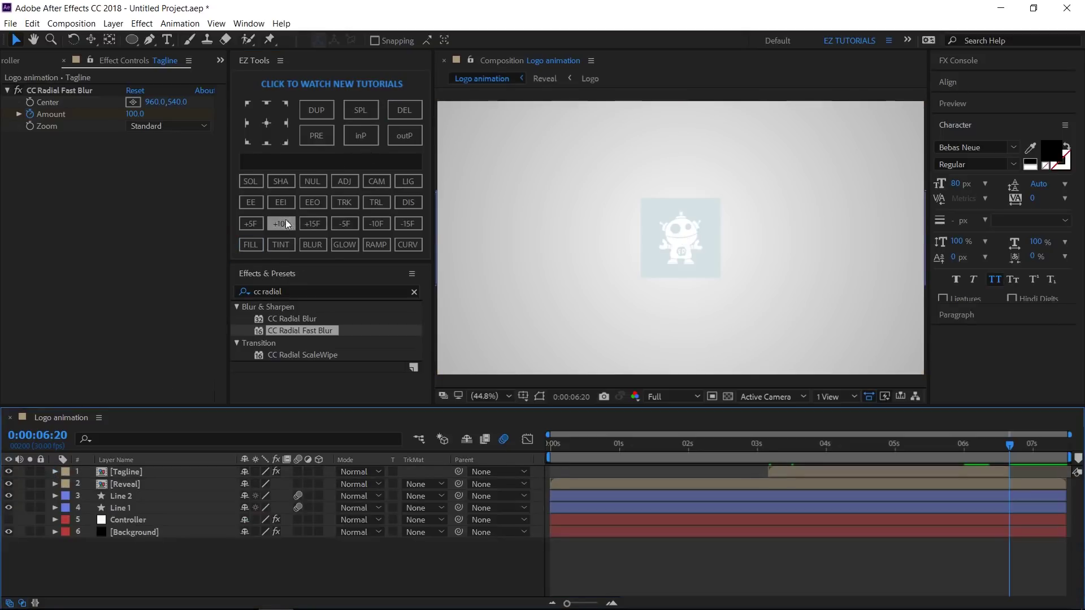
click(144, 473)
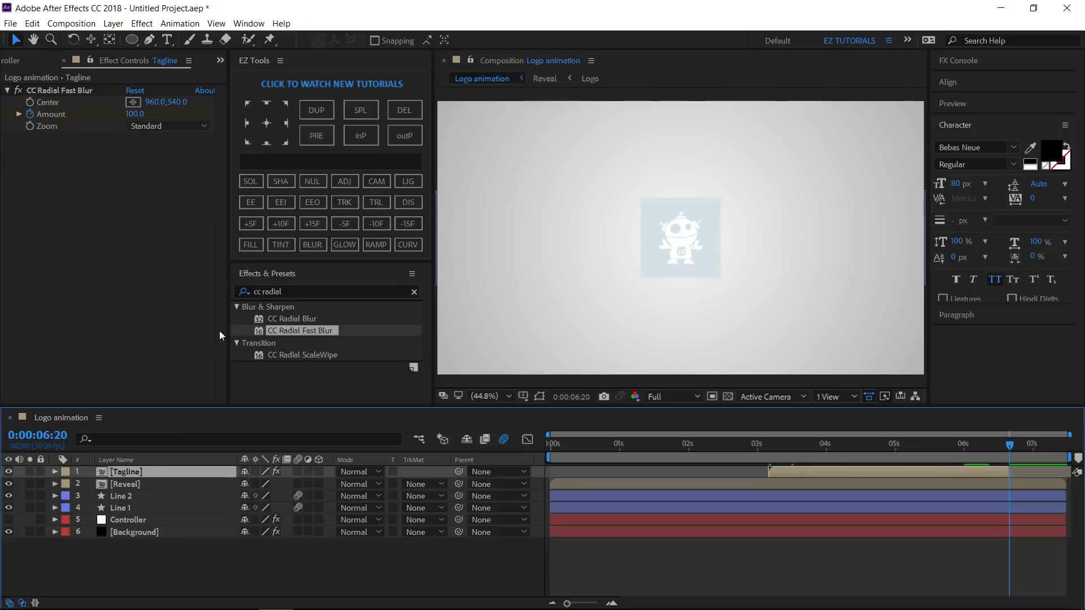
- Apply a Fill effect to the Tagline layer and display the Controller layer's color effects
click(250, 244)
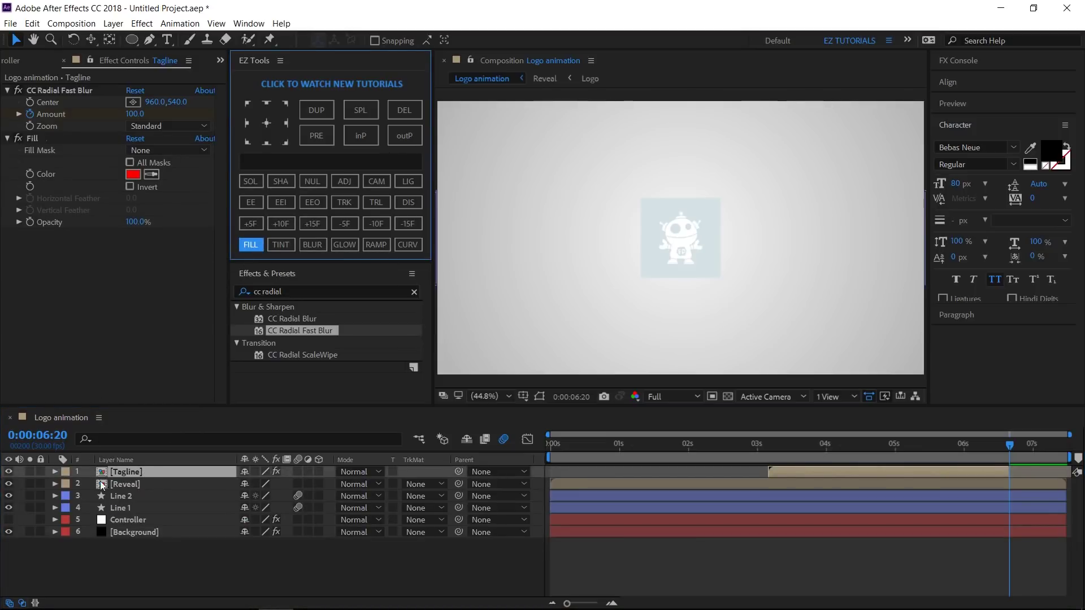
click(123, 518)
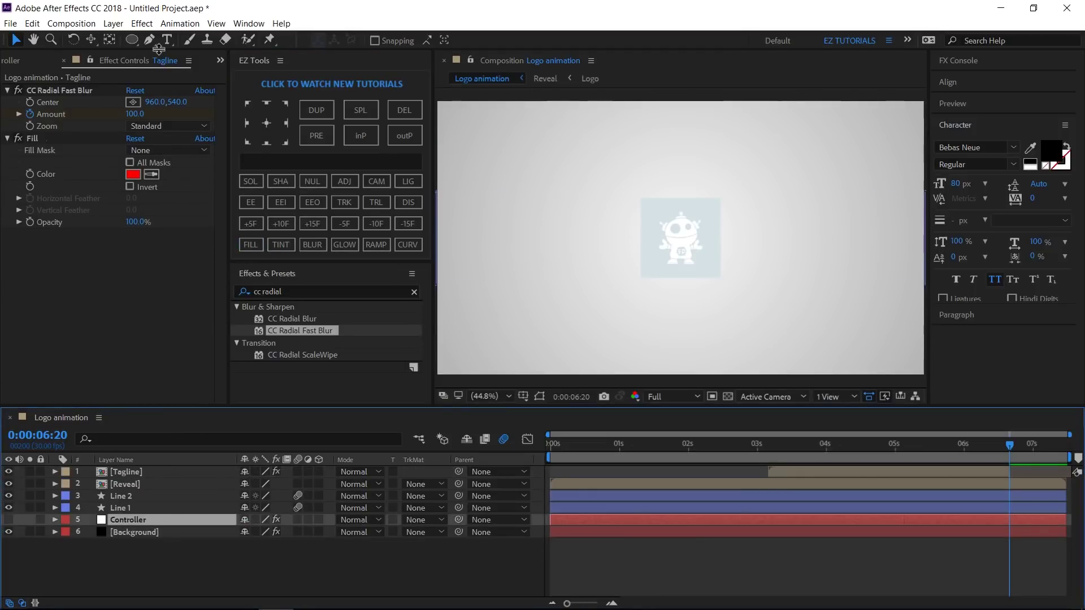
click(220, 60)
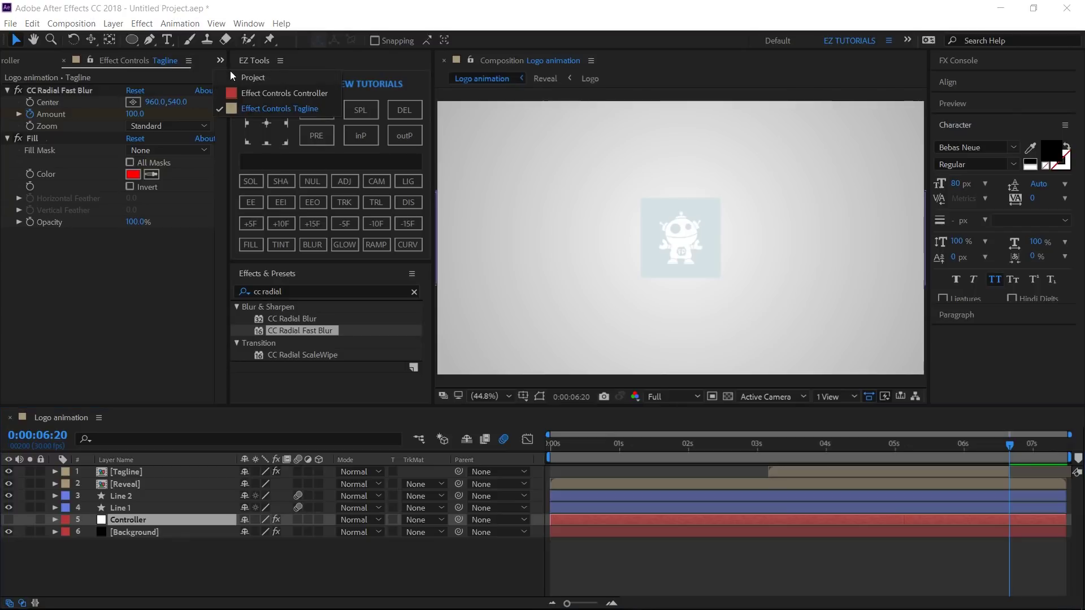
click(251, 95)
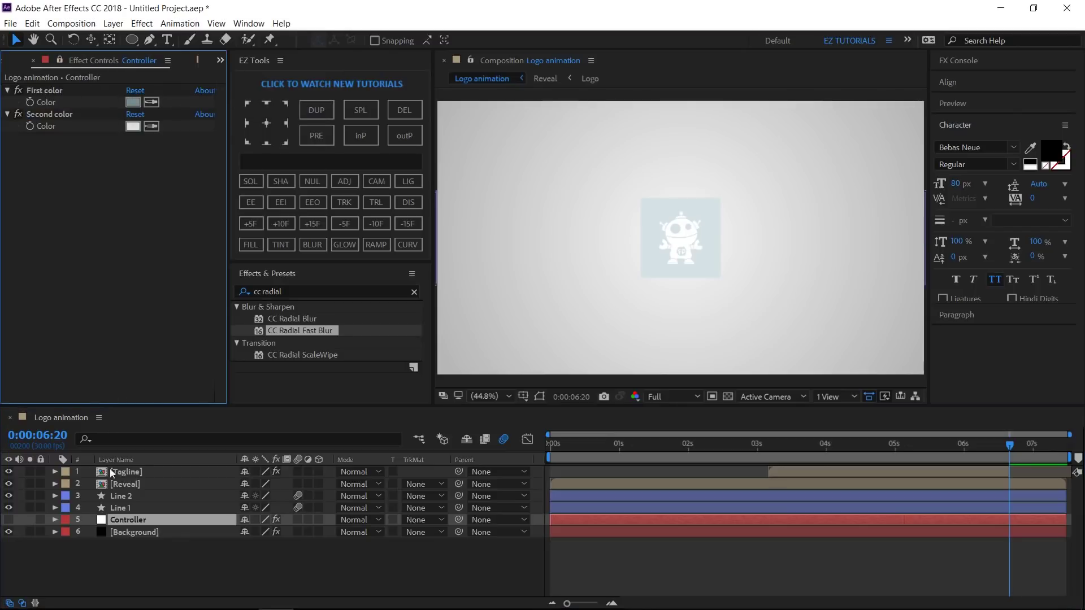
- Link the Tagline Fill's Color by expression to the Controller's First color, and collapse the Tagline layer
click(54, 472)
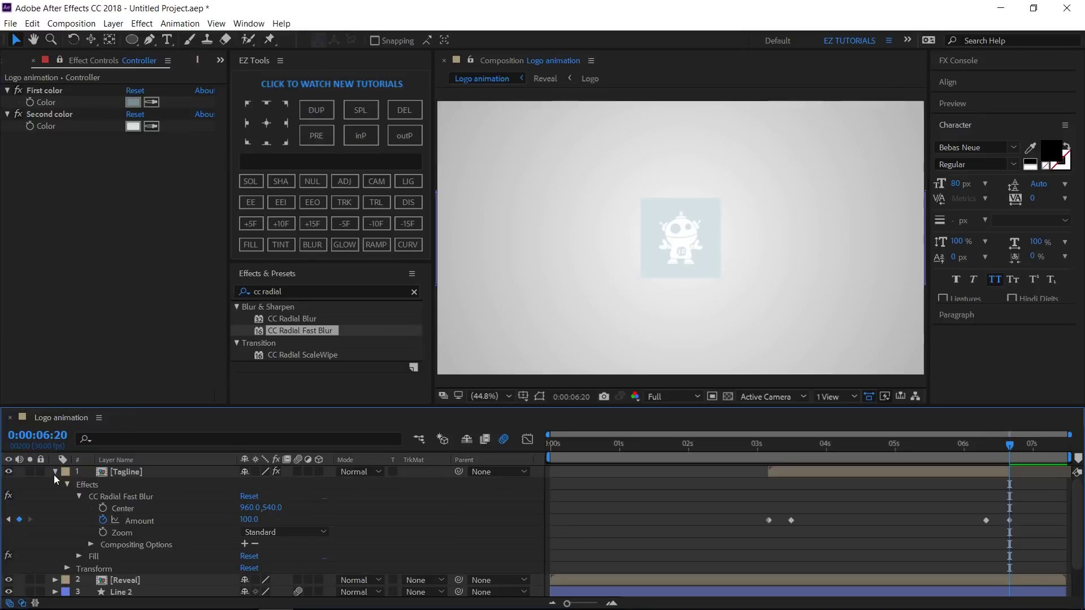
click(79, 497)
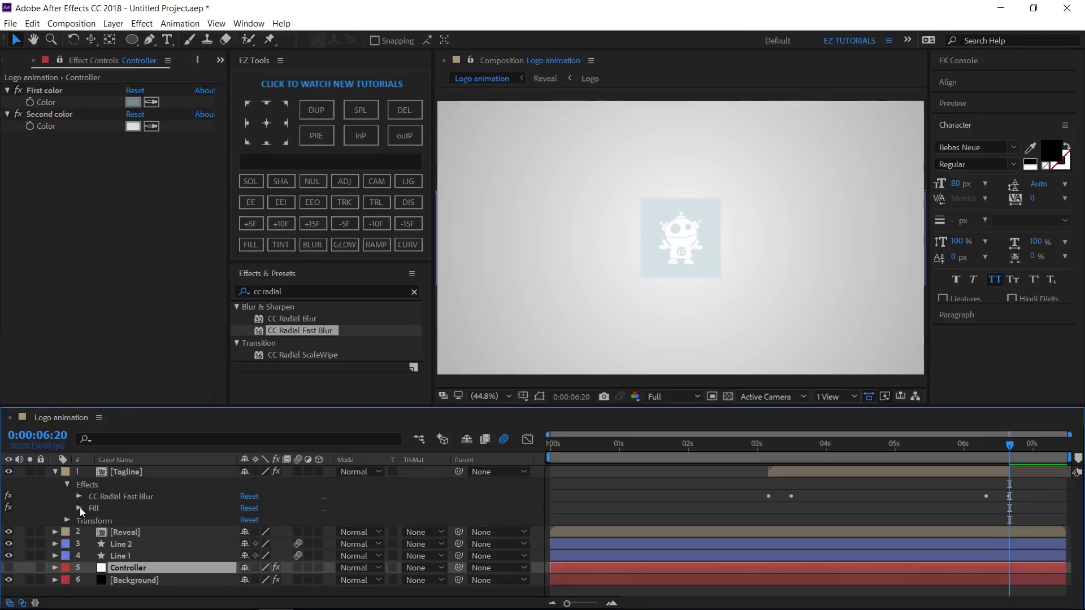
click(79, 508)
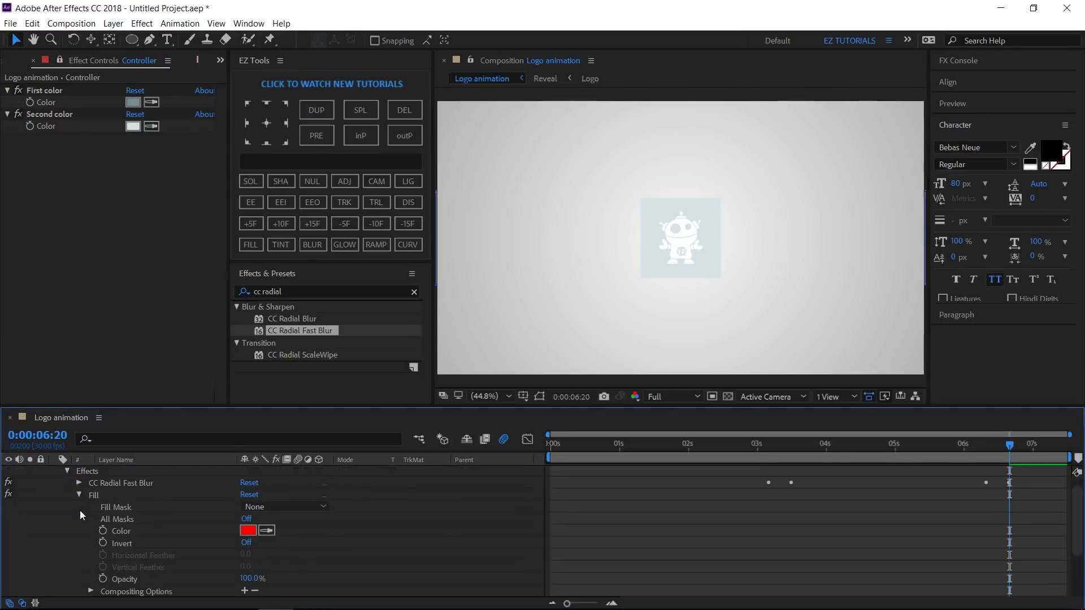
alt+click(104, 531)
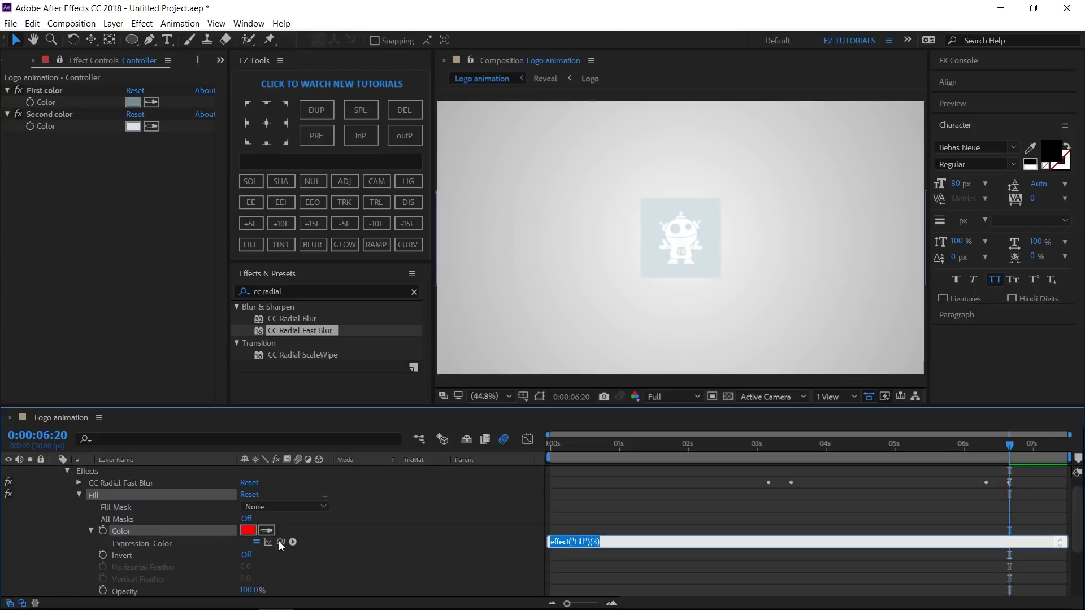
drag(279, 541, 53, 103)
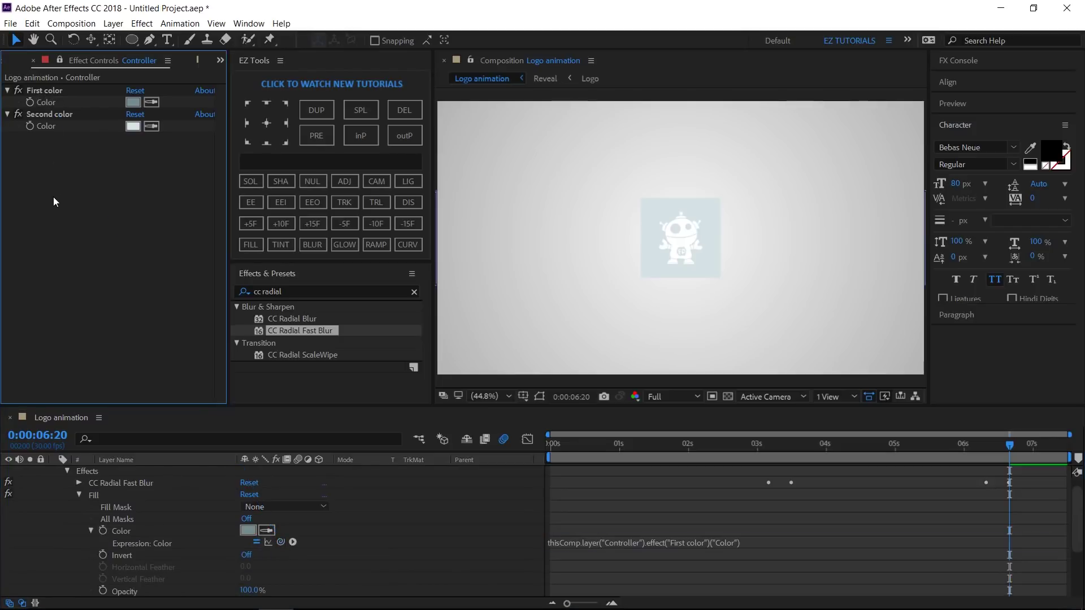
scroll(80, 487, up, 1)
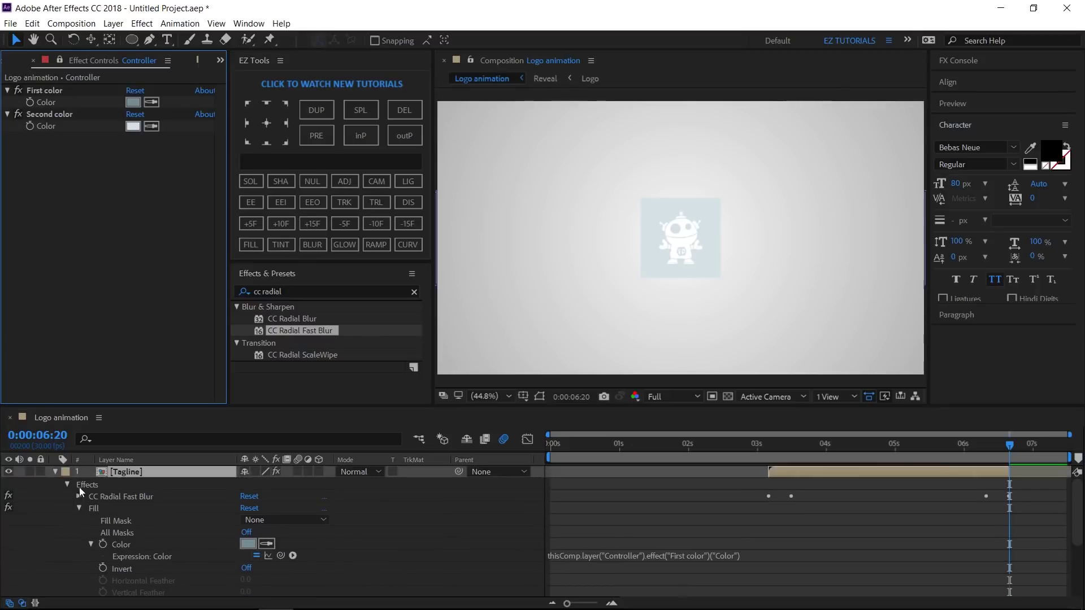
click(55, 472)
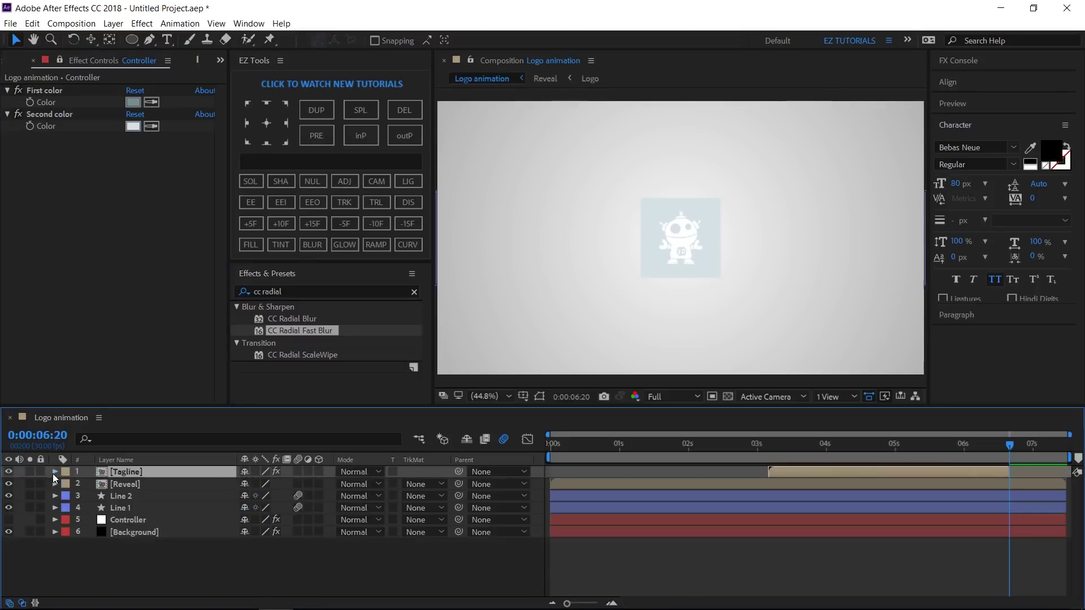
- Go to 0:00:04:19, create a new shape layer and name it Final line
click(870, 446)
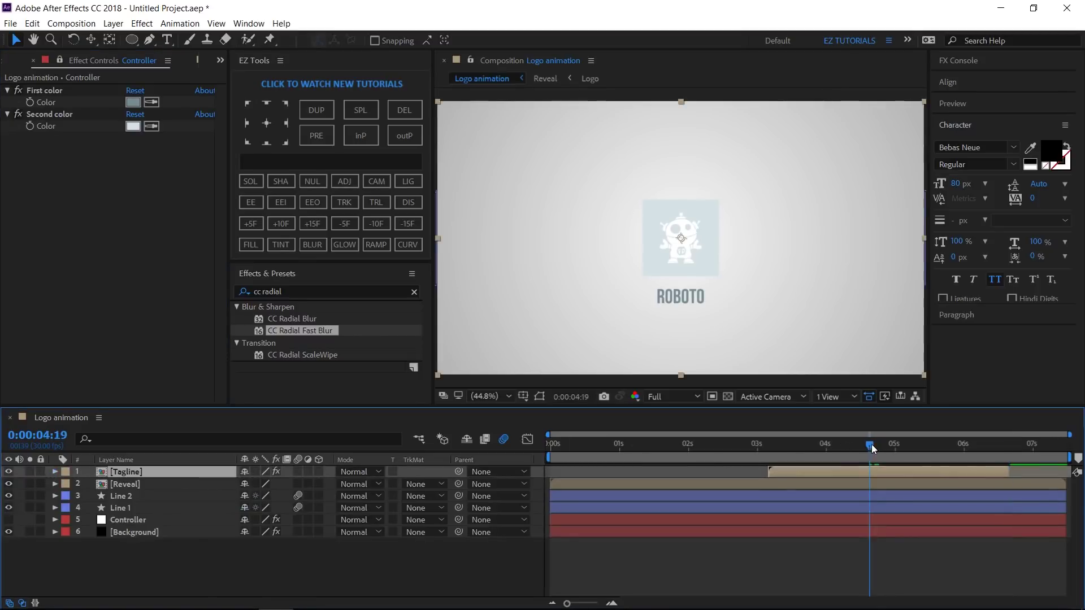
click(281, 182)
click(175, 470)
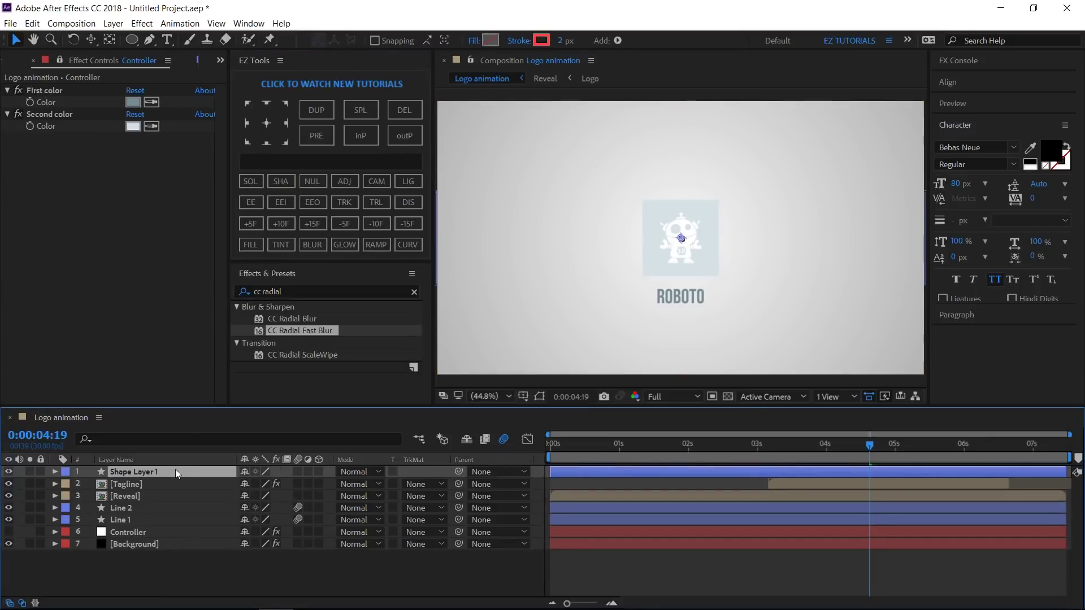
key(Return)
text(Final l)
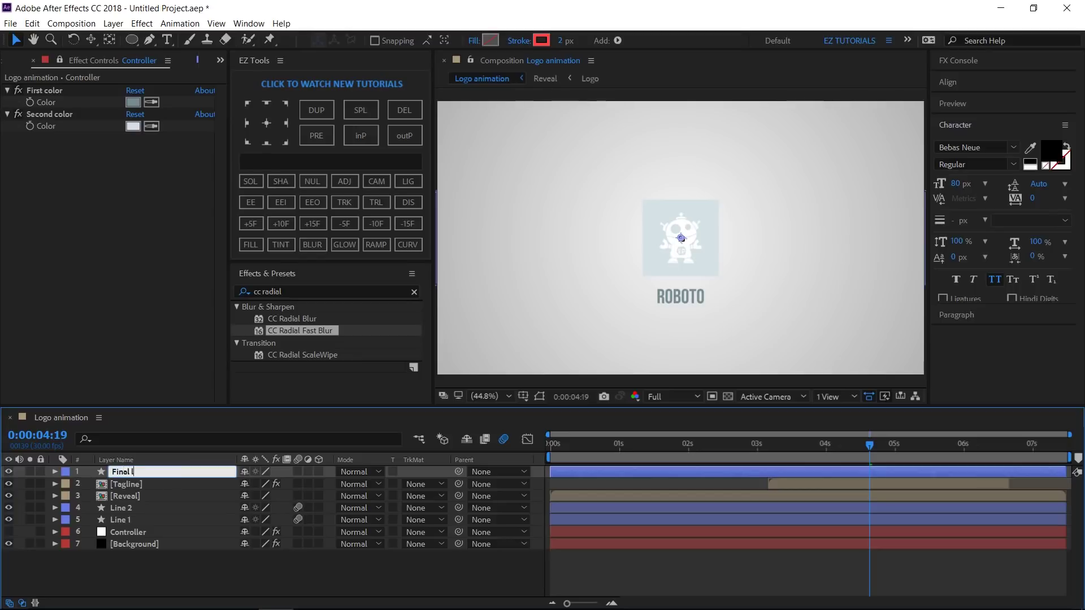
text(ine)
key(Return)
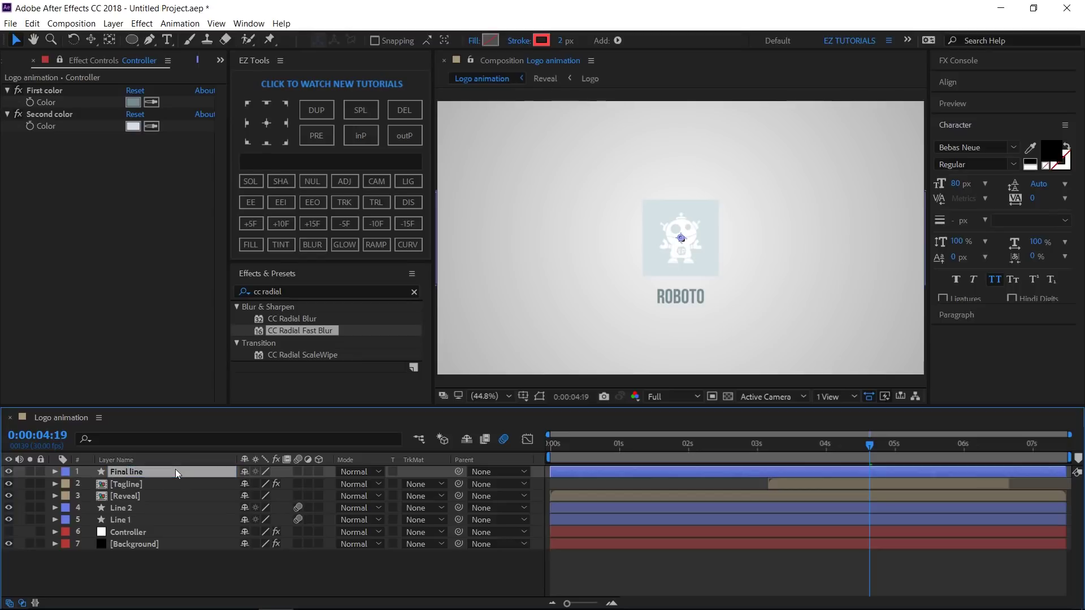
- Add a rectangle path and a fill to the Final line layer
click(618, 40)
click(658, 59)
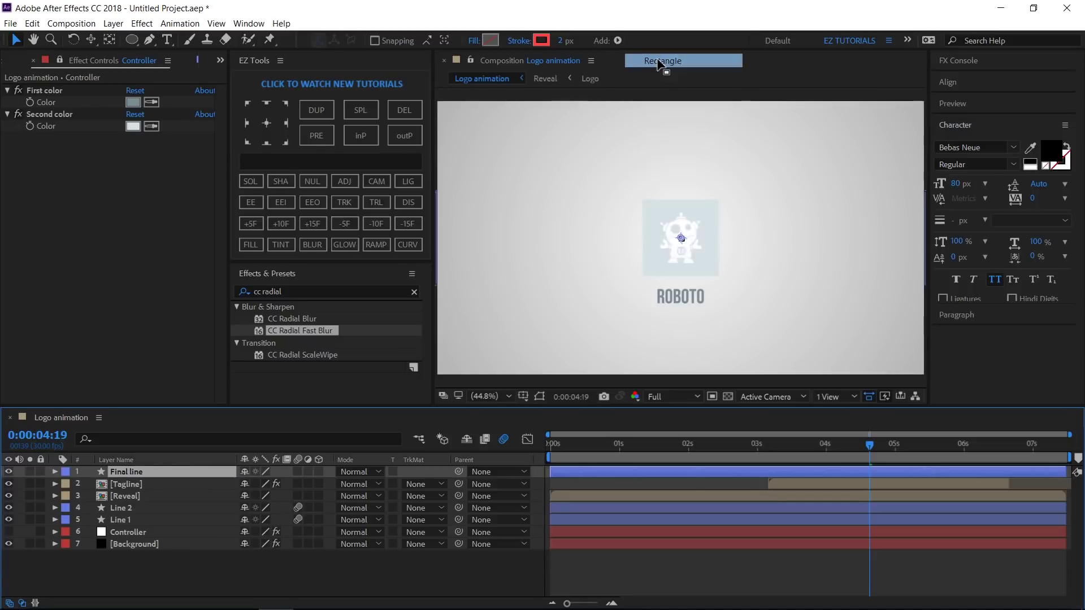
click(618, 40)
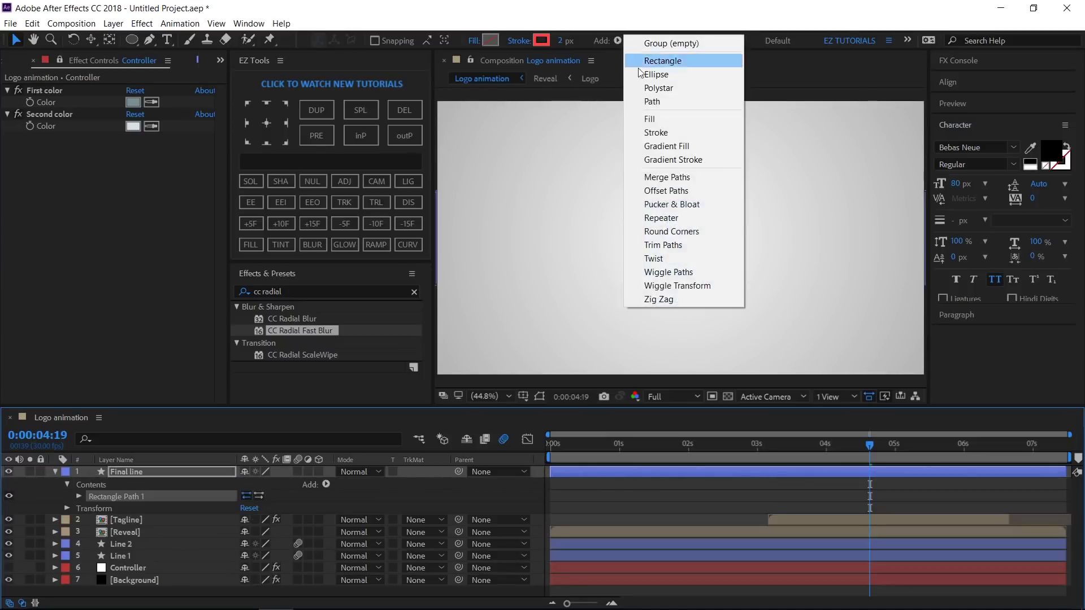
click(655, 119)
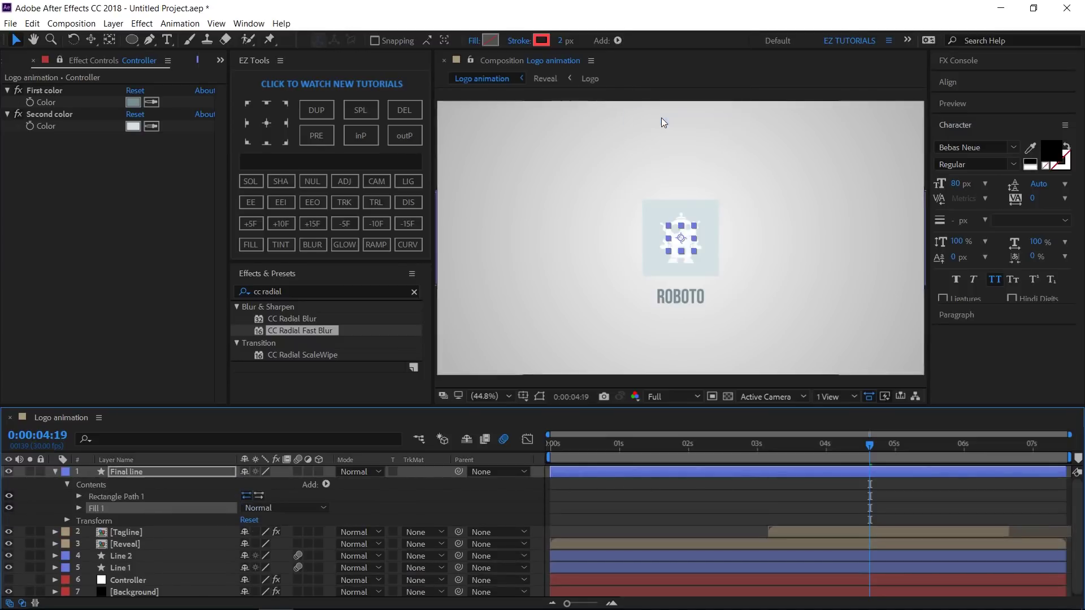
- Link the Final line fill's Color by expression to the Controller's First color
click(79, 508)
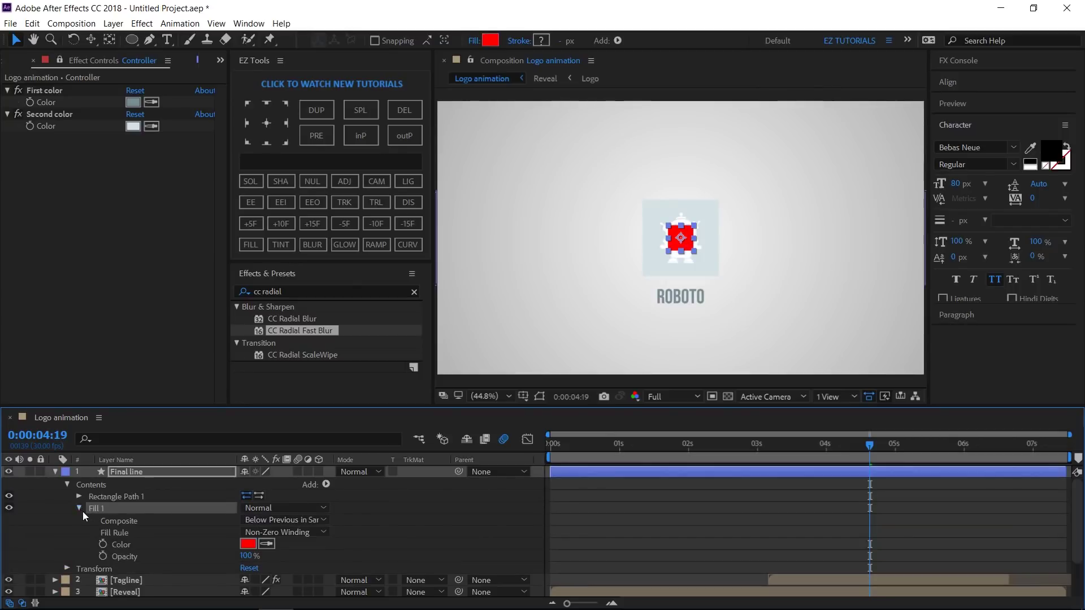
alt+click(104, 547)
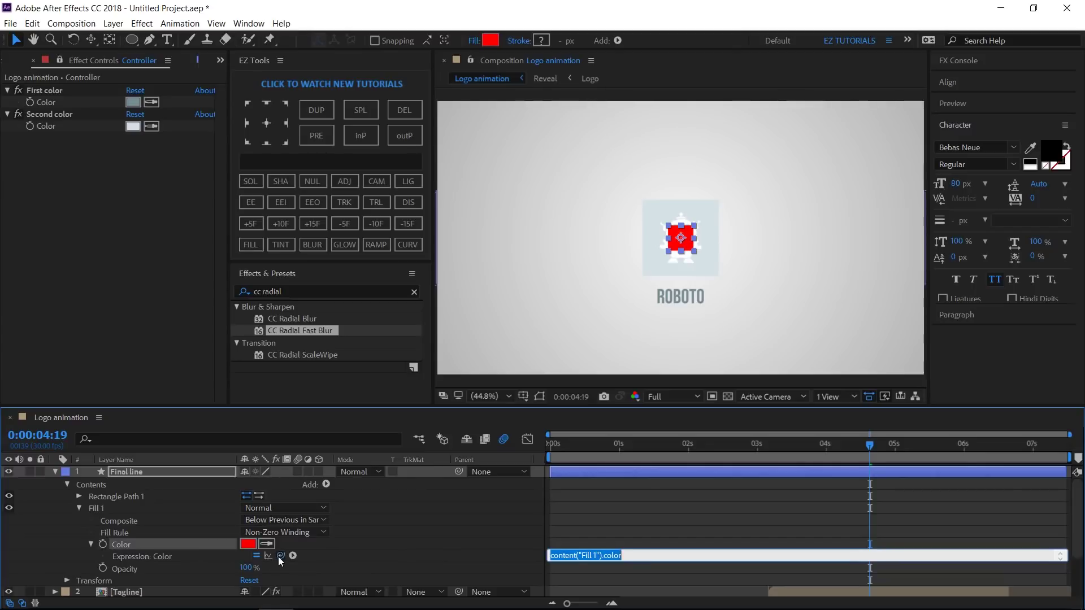
drag(281, 555, 56, 101)
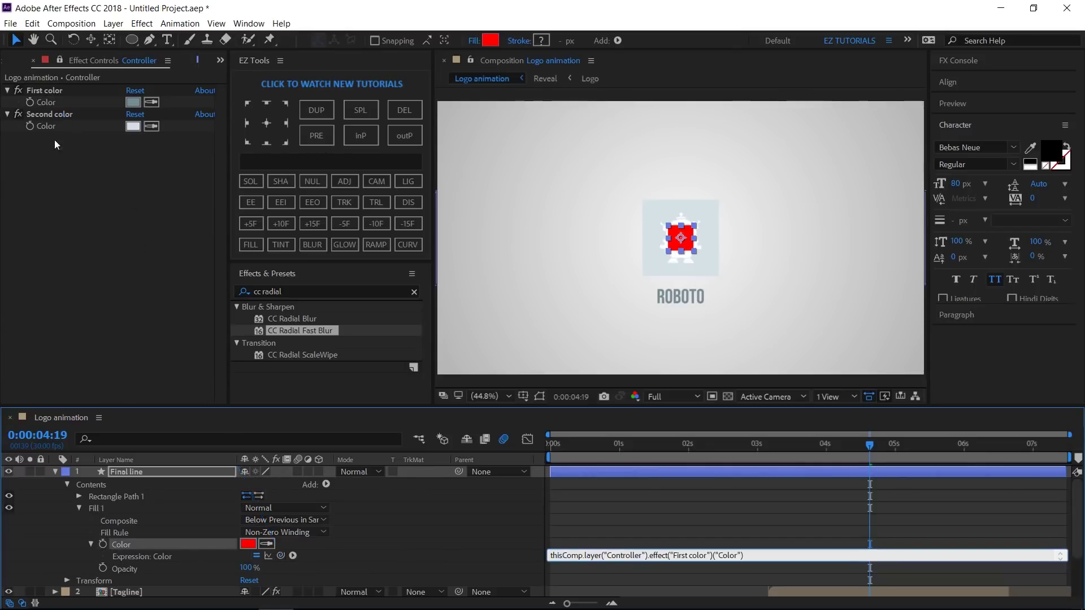
click(54, 235)
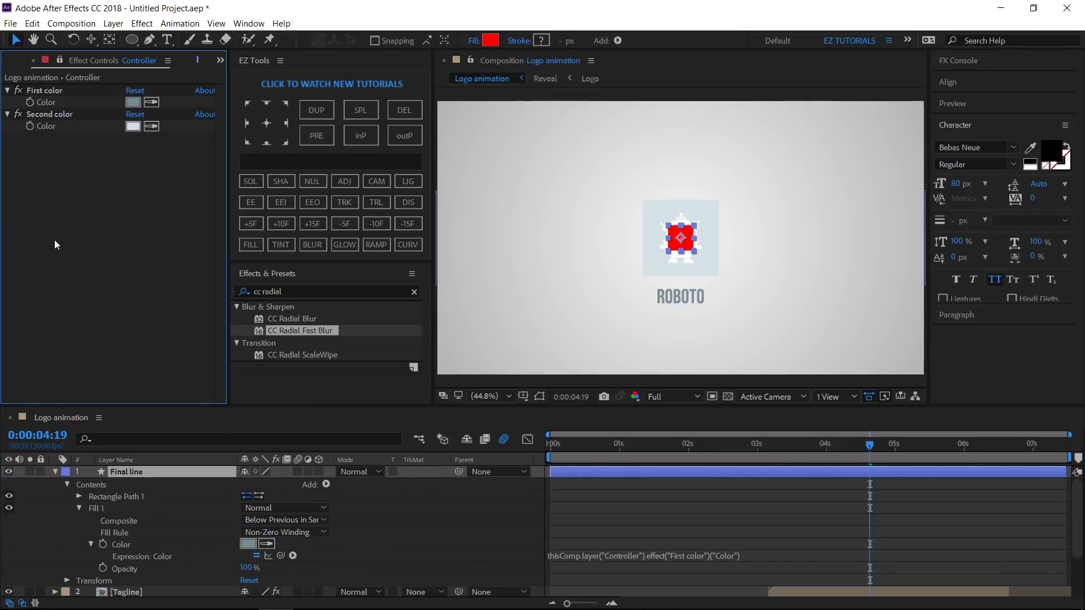
- Set the Final line's rectangle path Size to 335 by 5
click(79, 496)
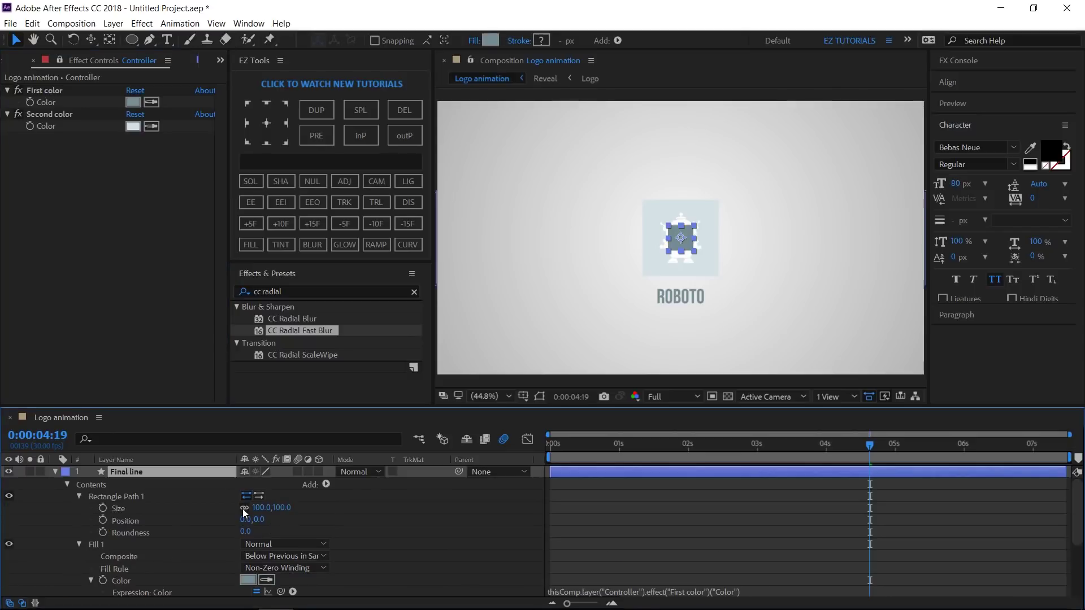
click(261, 507)
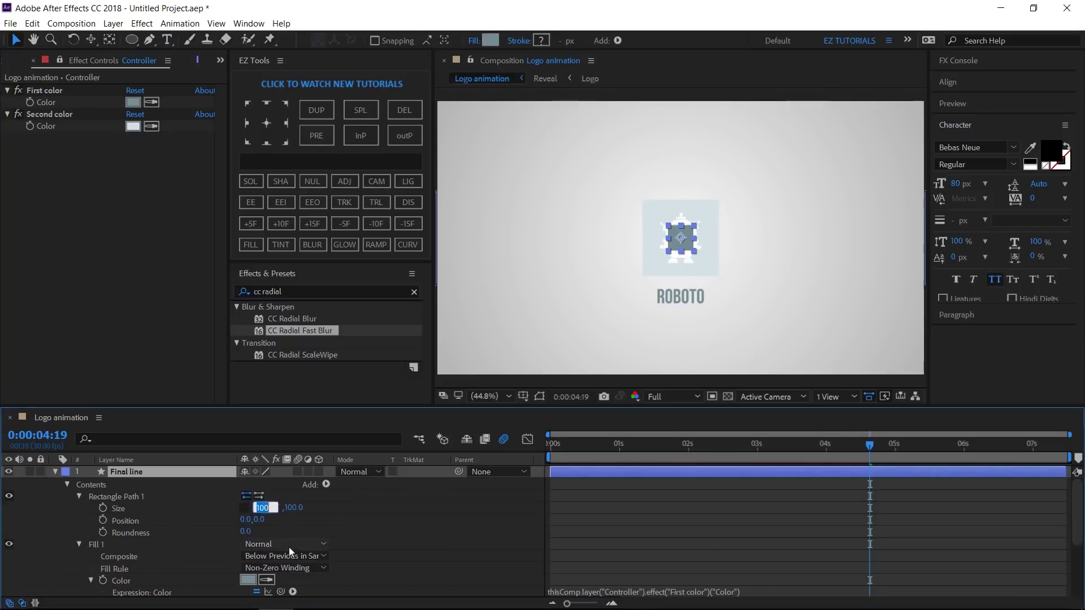
text(335)
key(Tab)
text(5)
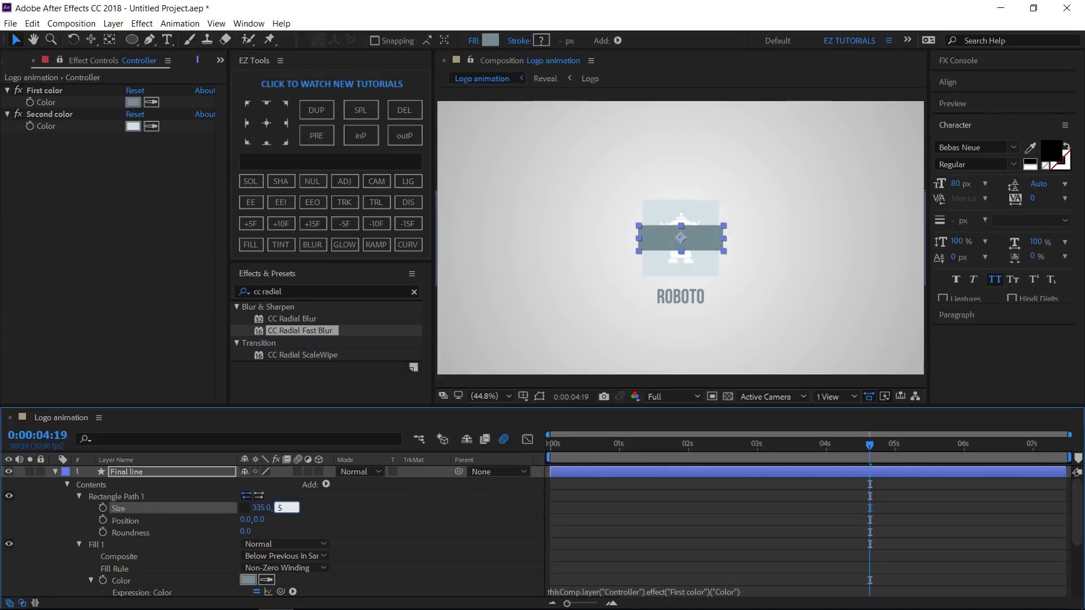
key(Return)
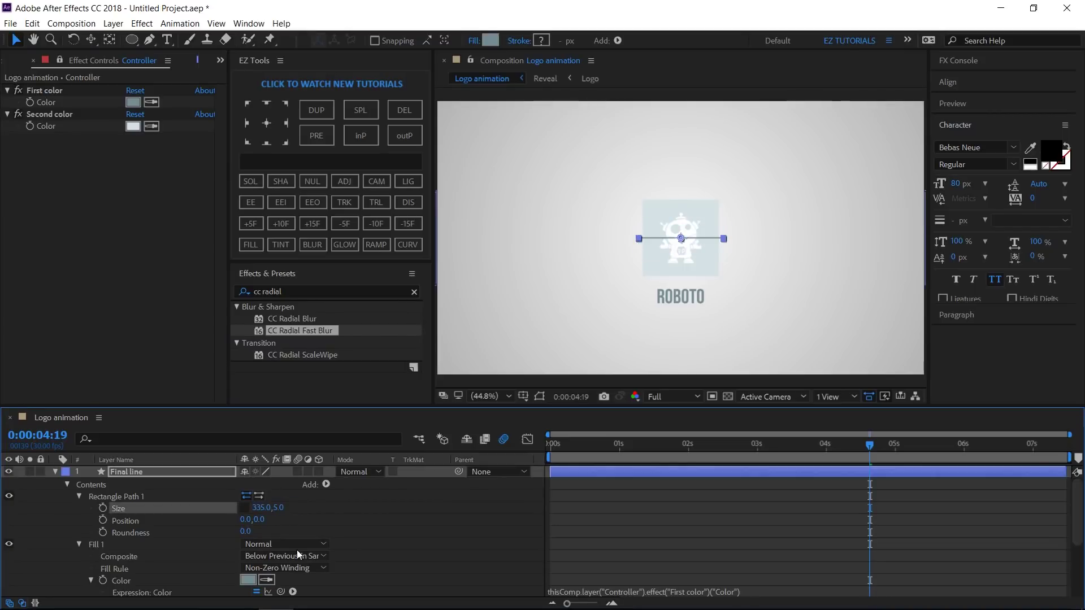
- Set the Final line layer's vertical Position to 720 so it sits between the logo and the tagline
click(182, 473)
key(p)
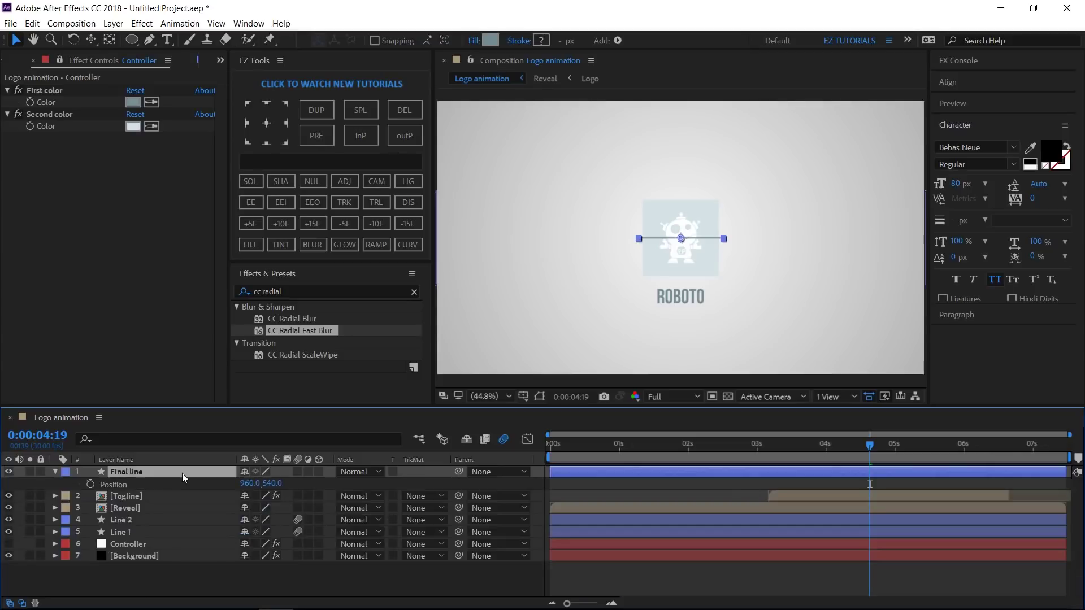
click(272, 484)
text(720)
key(Return)
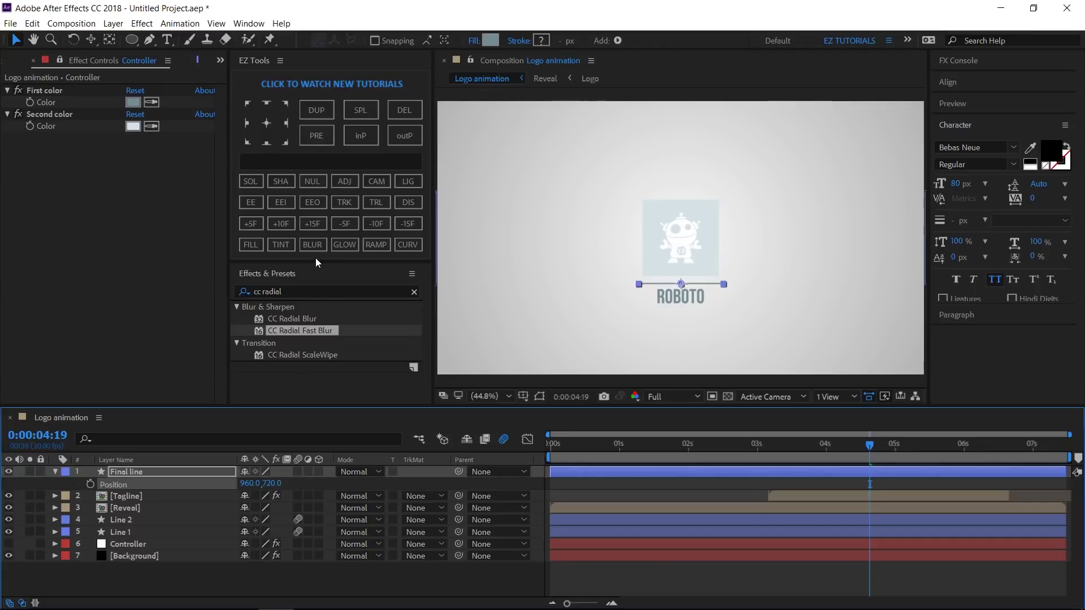
- Apply Fast Blur (Legacy) to the Final line with Blurriness 20 and Horizontal blur dimensions, then collapse and select the layer
click(310, 243)
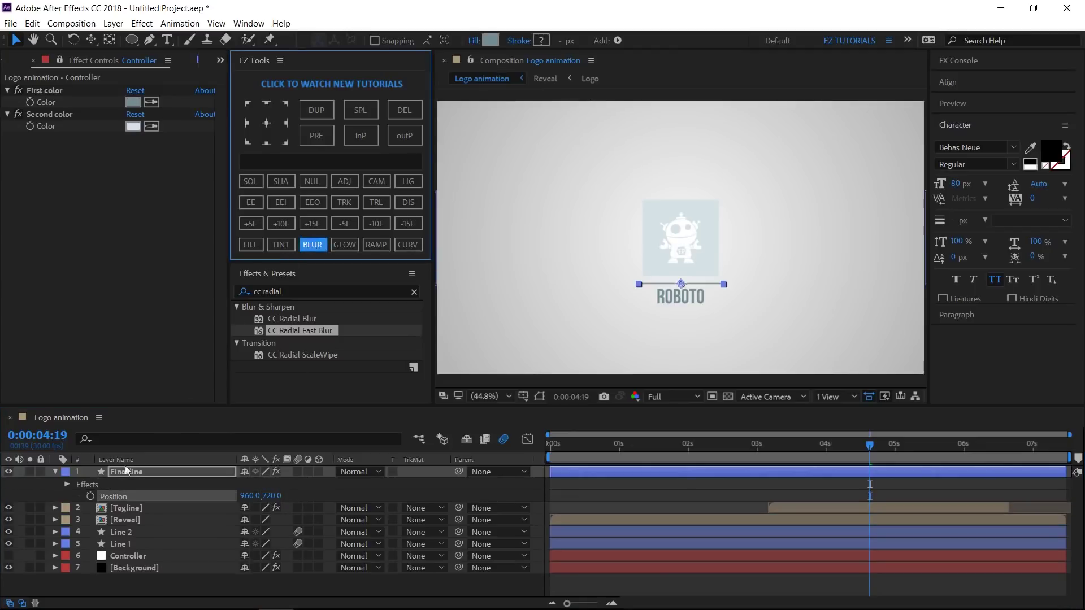
click(68, 485)
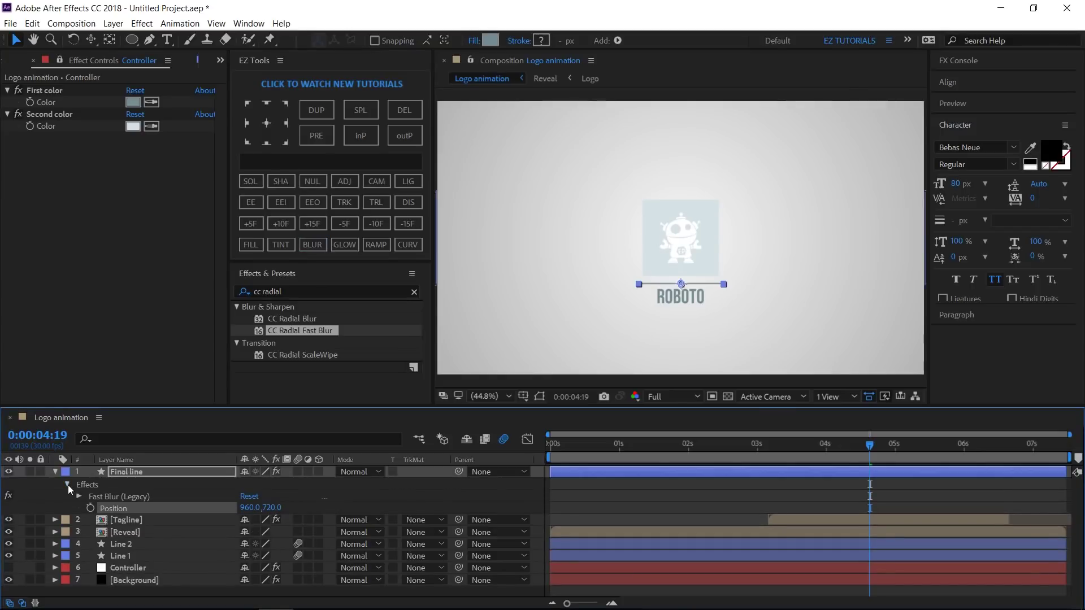
click(79, 496)
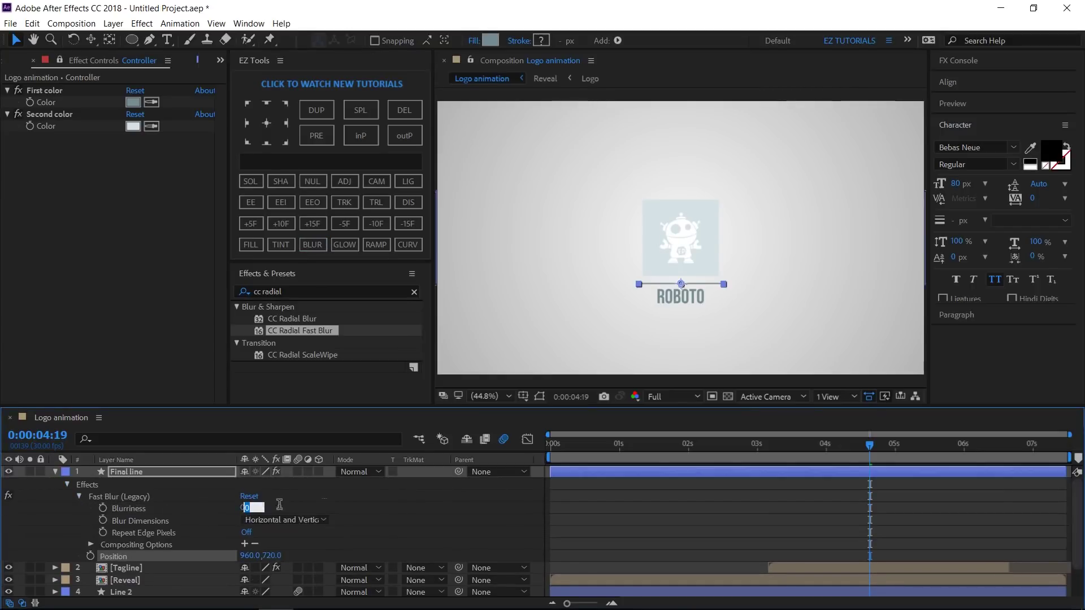
text(20)
click(325, 505)
click(311, 519)
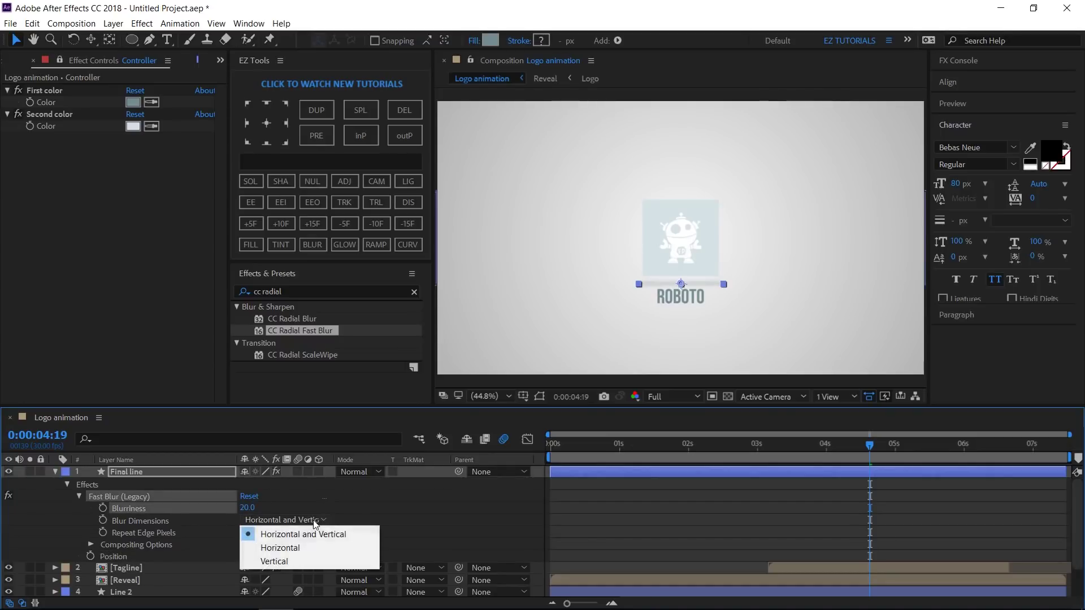
click(290, 547)
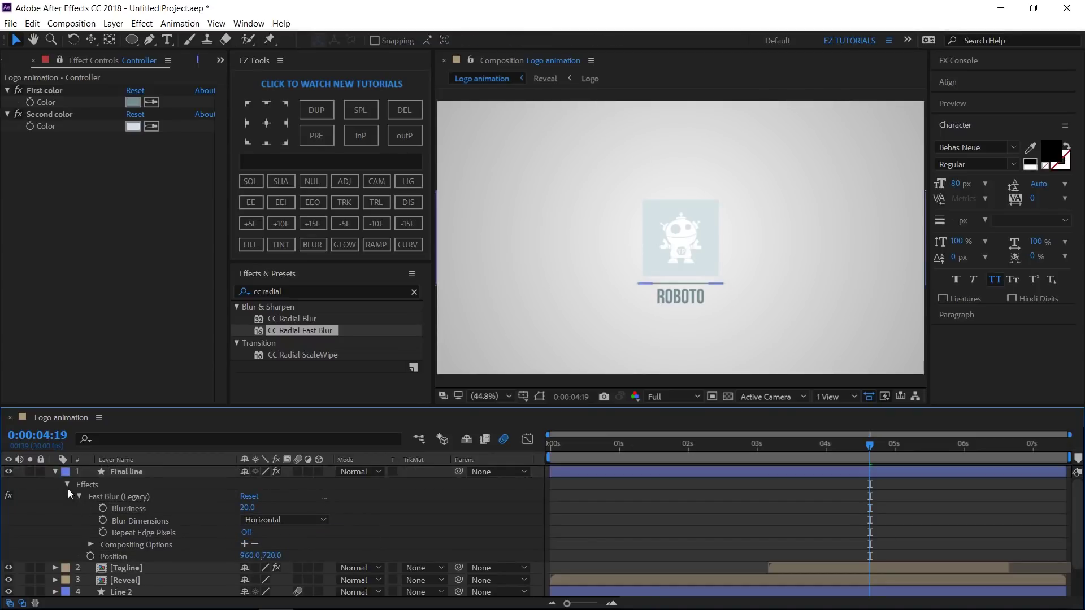
click(55, 472)
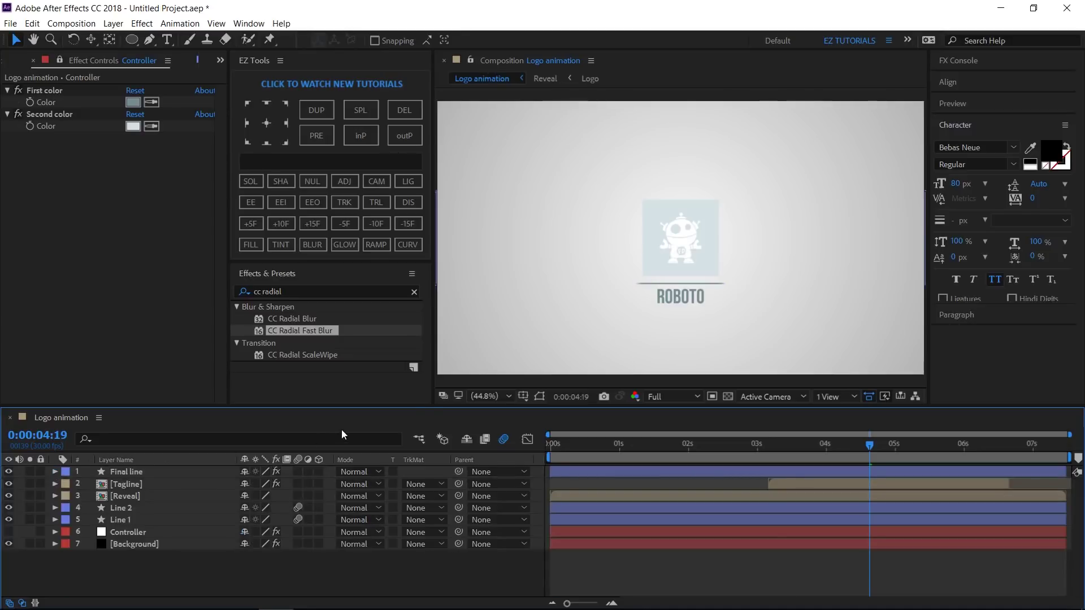
click(144, 473)
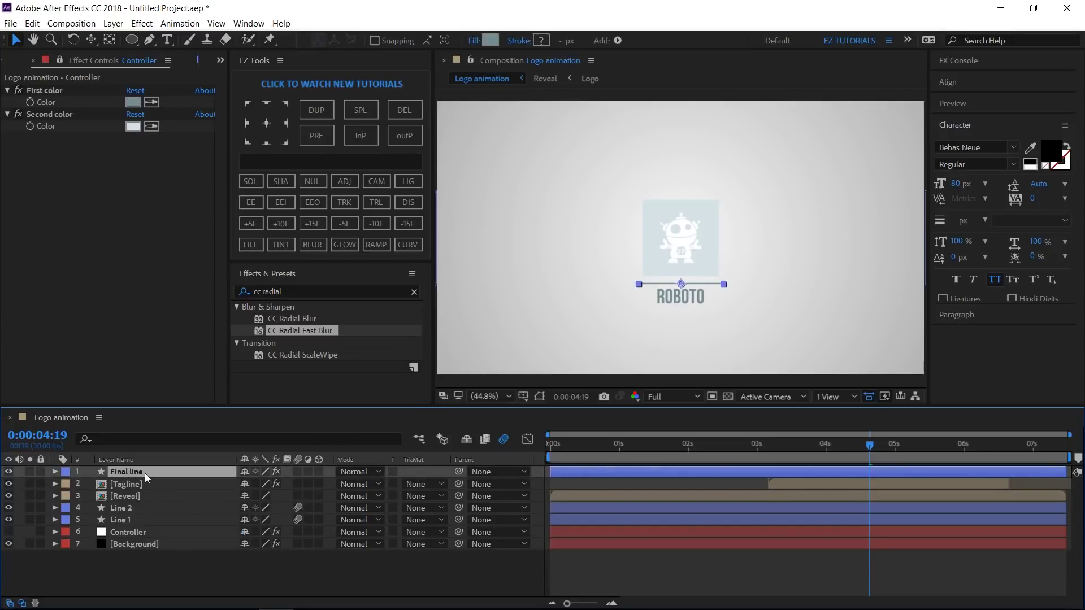
- Start keyframing the Final line's Scale at 0:00:06:00 with the horizontal value at 0% and the vertical at 100%
key(s)
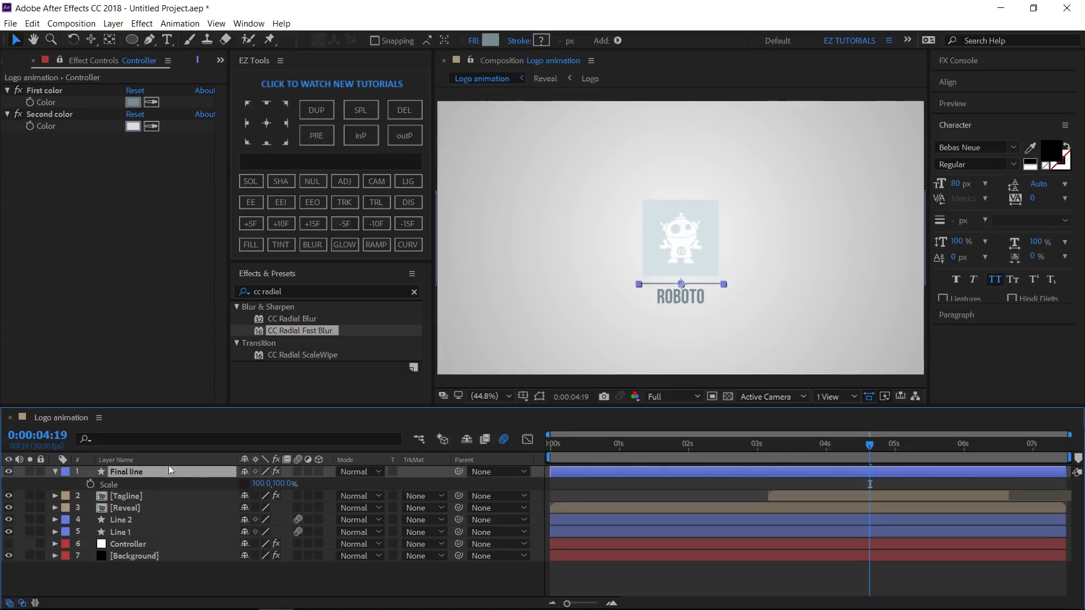
click(62, 437)
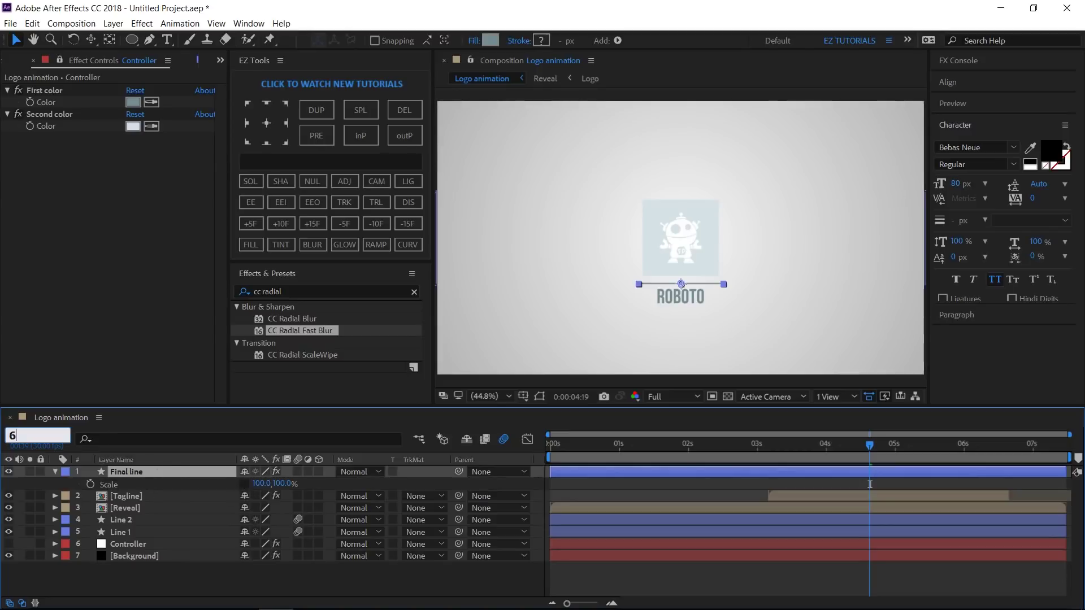
text(600)
key(Return)
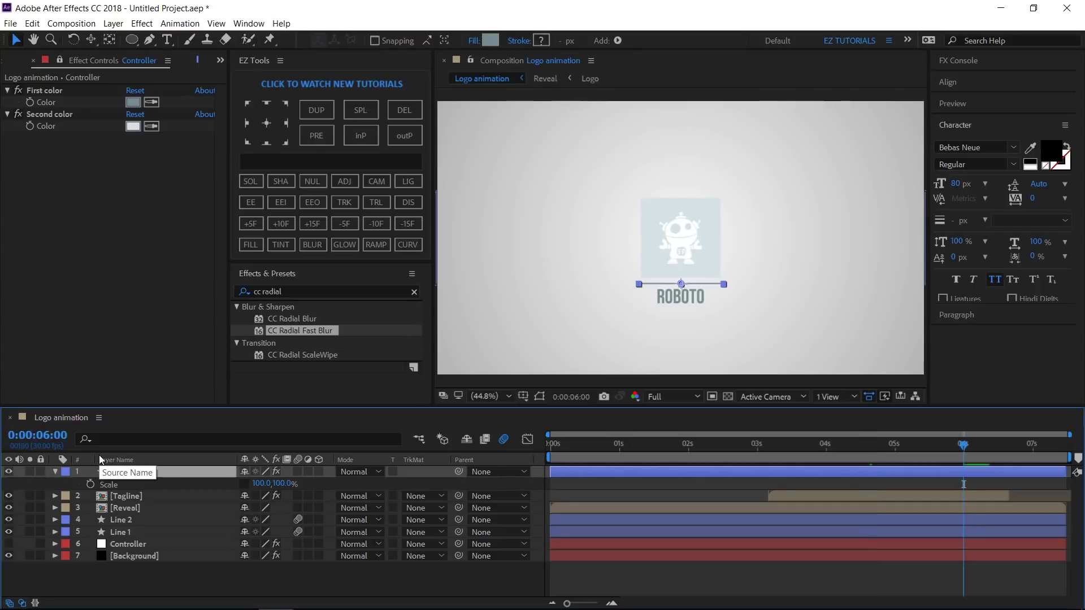
text(Final line)
key(Return)
click(91, 484)
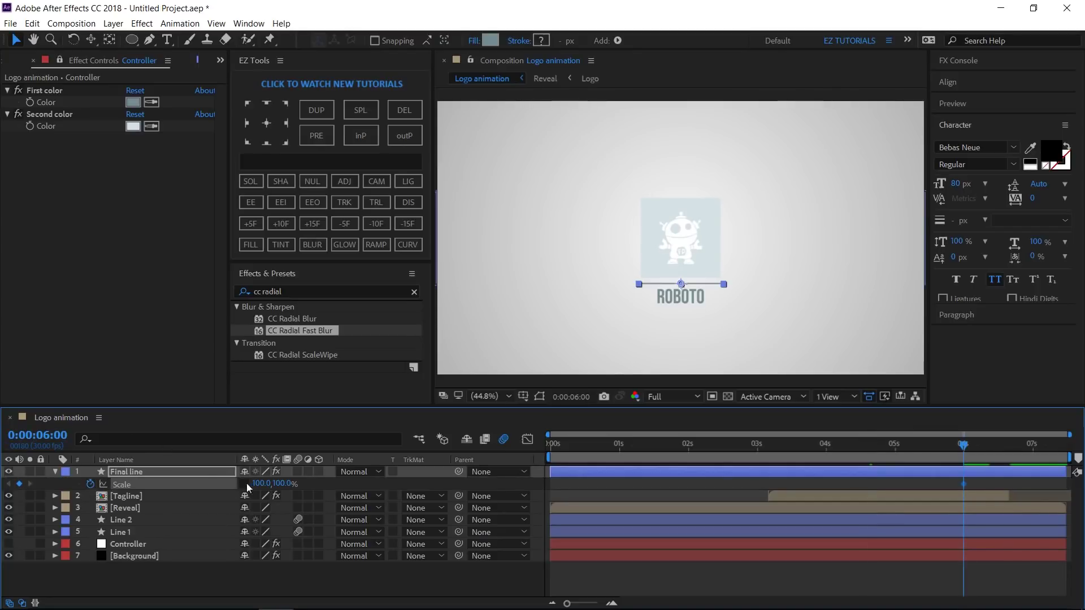
click(262, 484)
text(0)
key(Return)
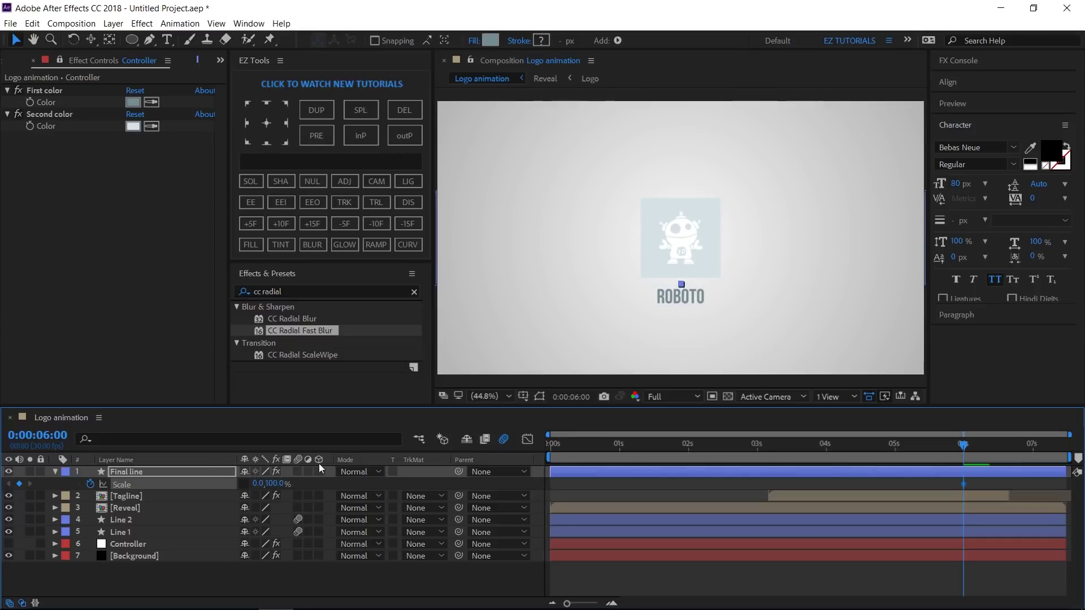
- Keyframe the Final line's horizontal Scale at 100% at 0:00:06:10
click(280, 223)
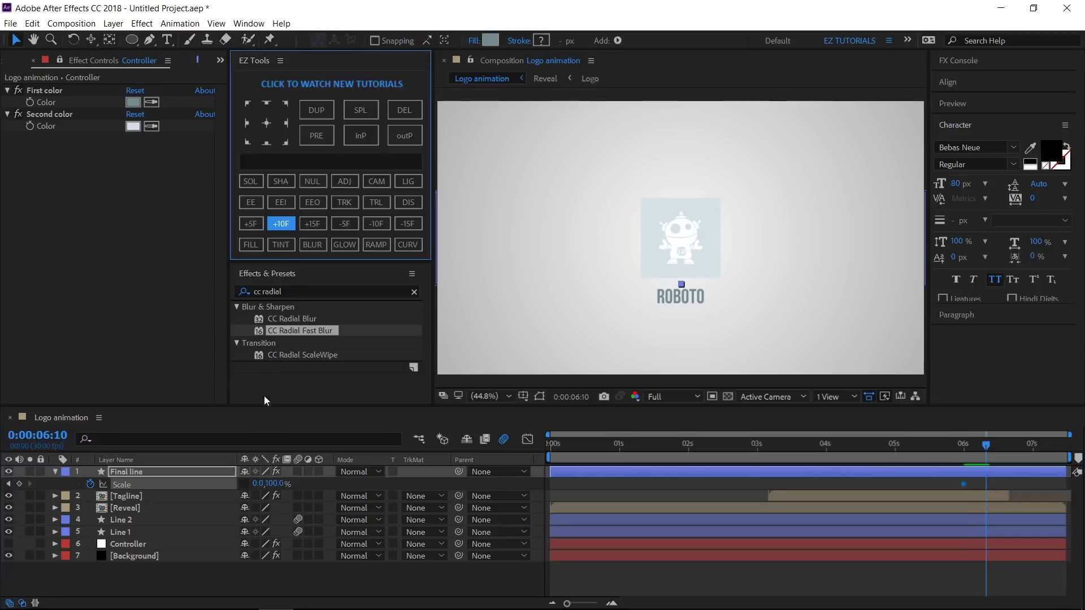
click(261, 484)
text(1)
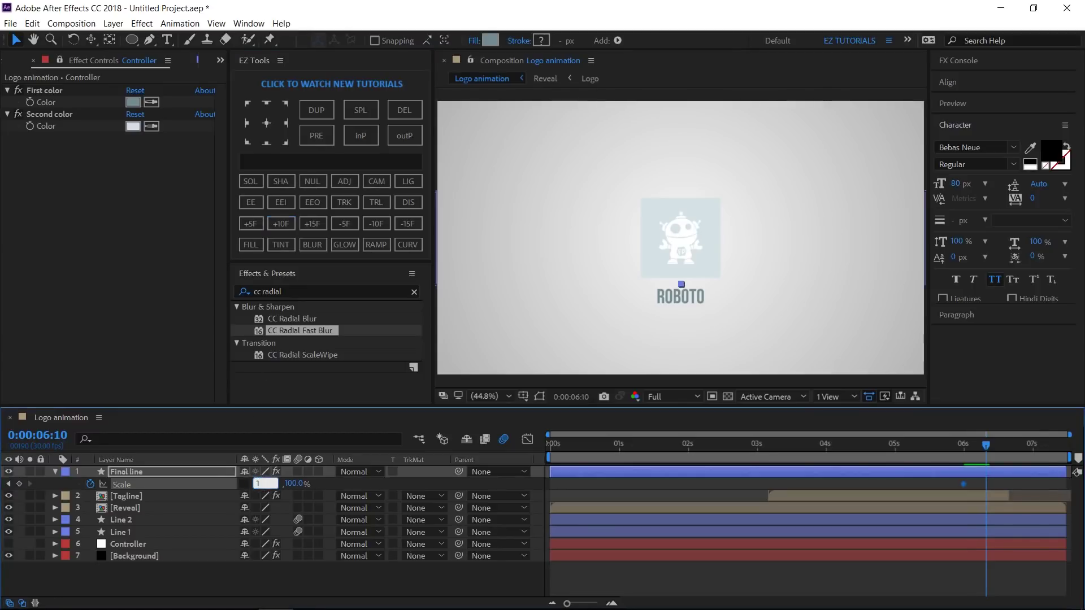
text(00)
key(Return)
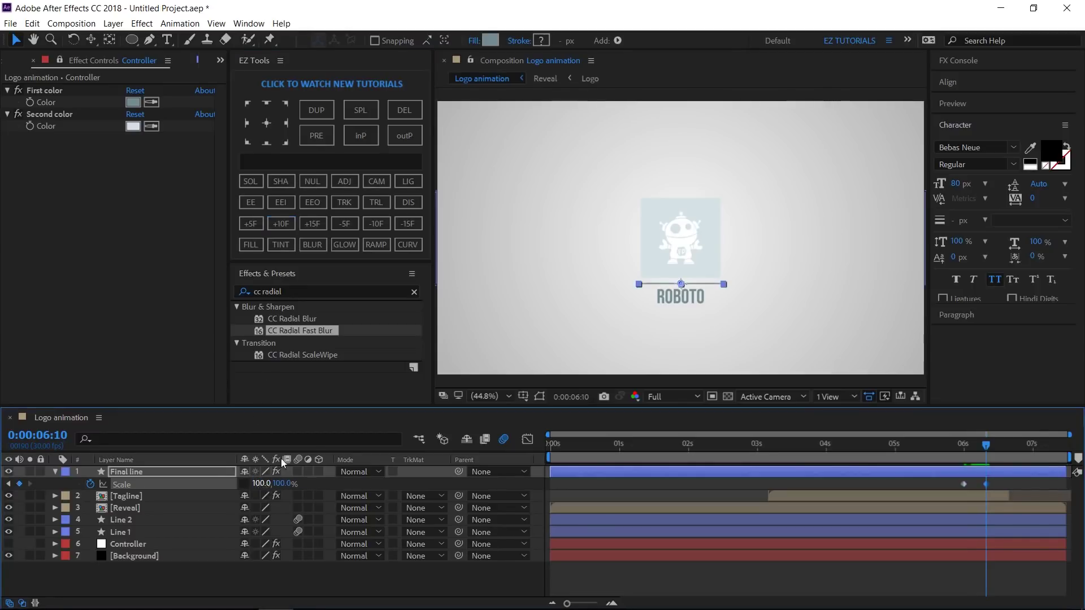
- Hold the Final line's Scale with a keyframe at 0:00:07:00, and set its horizontal Scale to 0% at 0:00:07:10
double_click(279, 222)
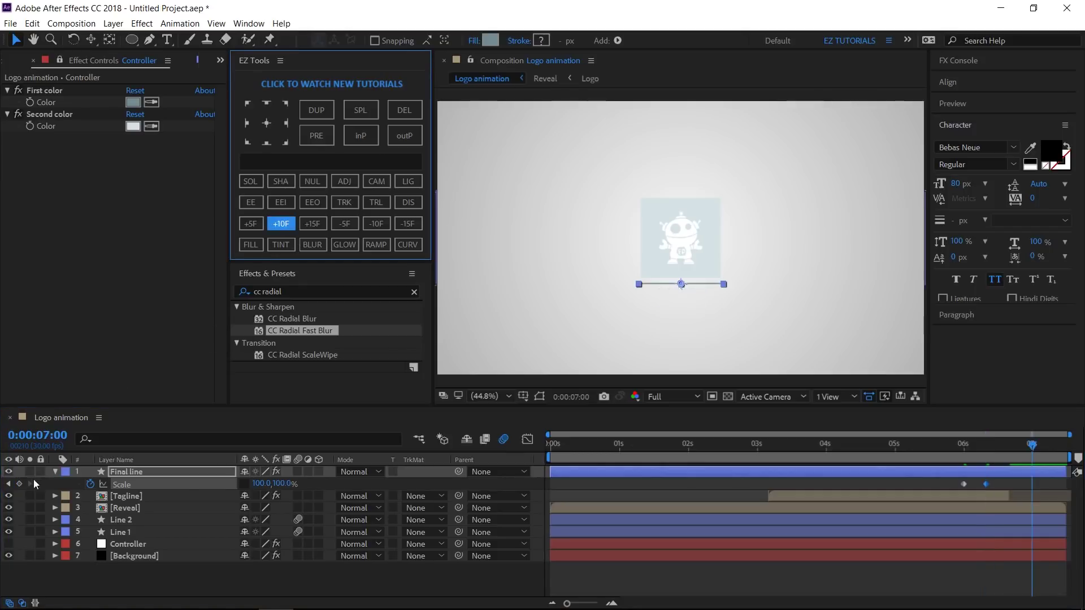
click(19, 485)
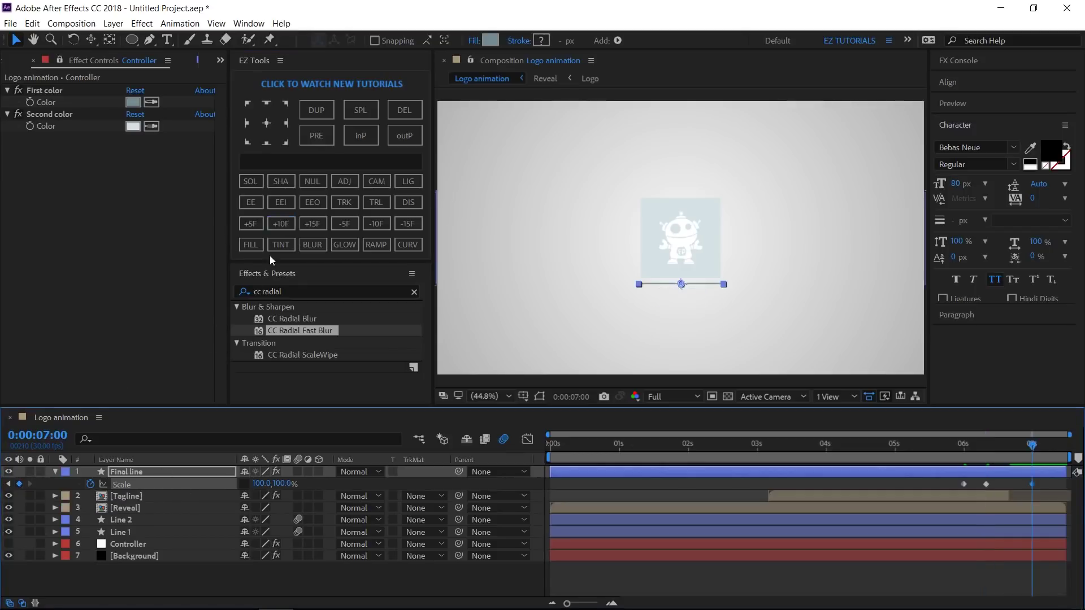
click(279, 223)
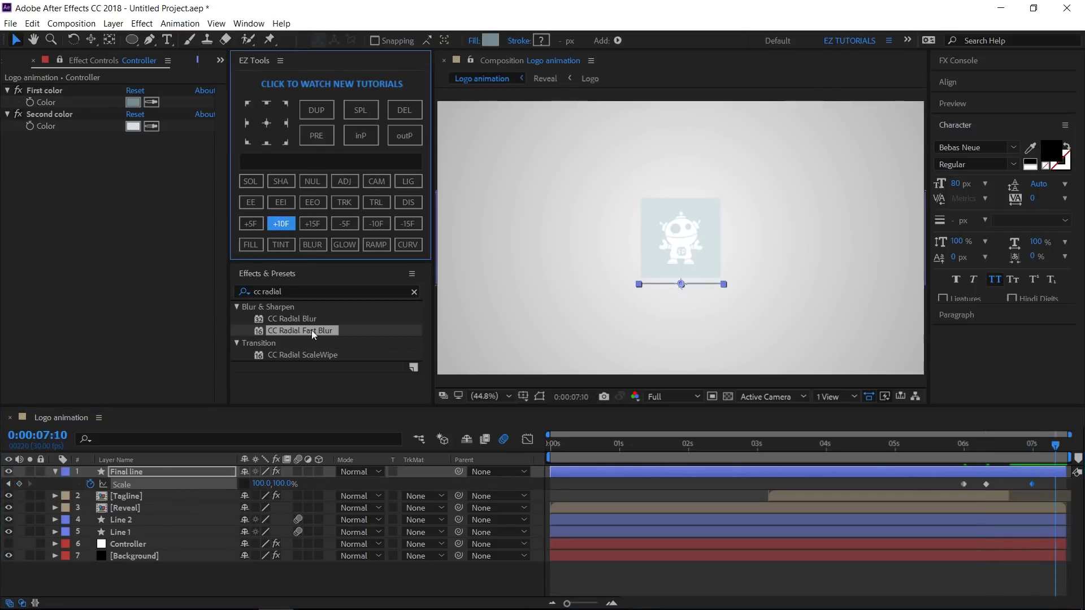
click(262, 483)
text(0)
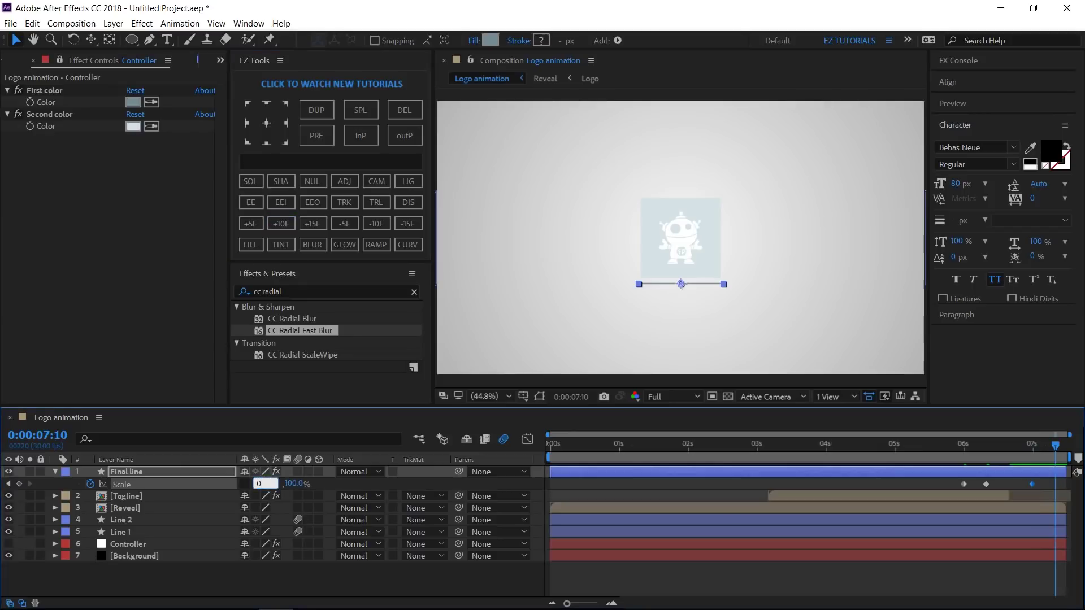
key(Return)
- Apply Easy Ease to all four Final line Scale keyframes, then collapse and deselect the layer
drag(1058, 482, 958, 492)
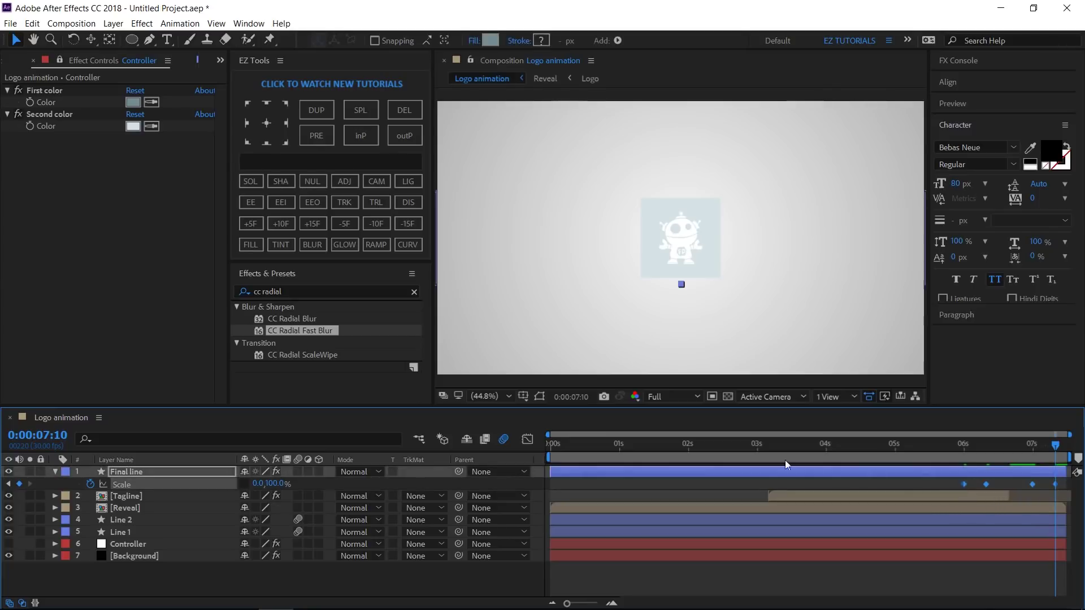
click(251, 201)
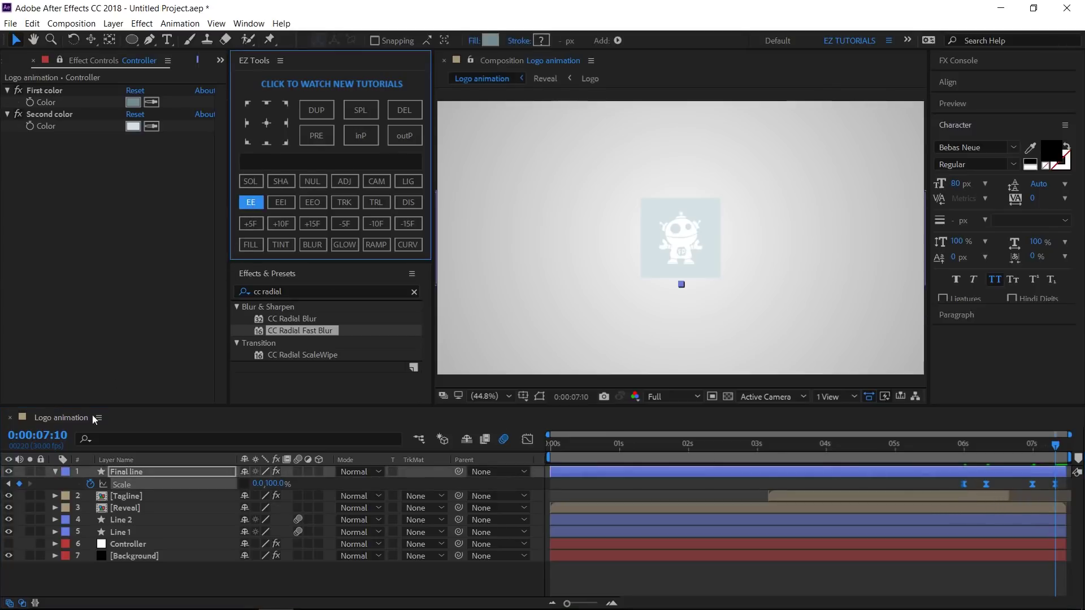
click(54, 471)
click(97, 557)
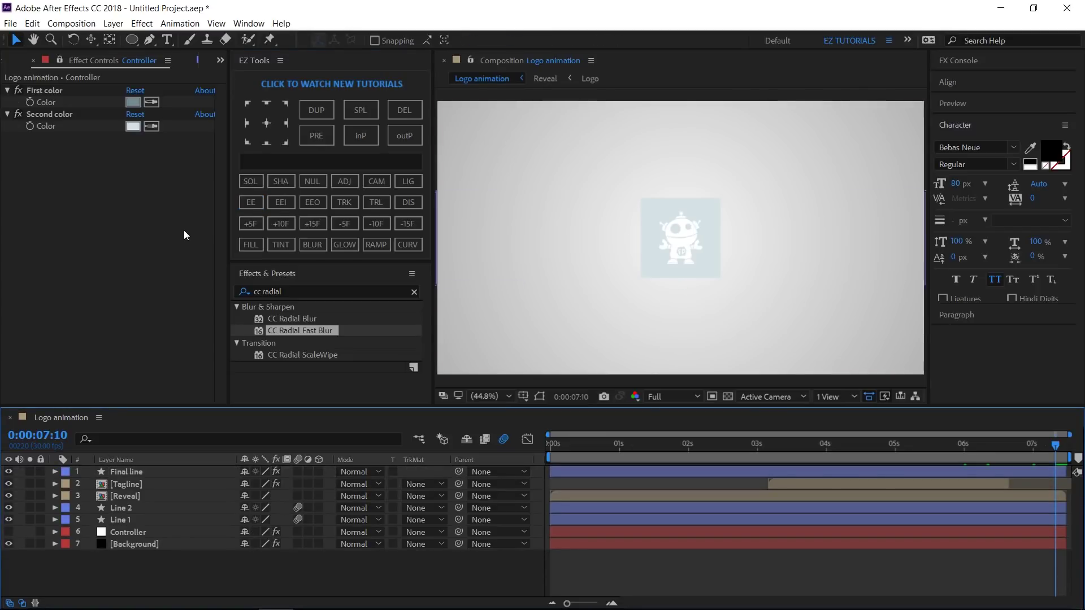
- Set up the Rectangle tool with a solid color fill and no stroke
drag(132, 38, 148, 39)
click(359, 40)
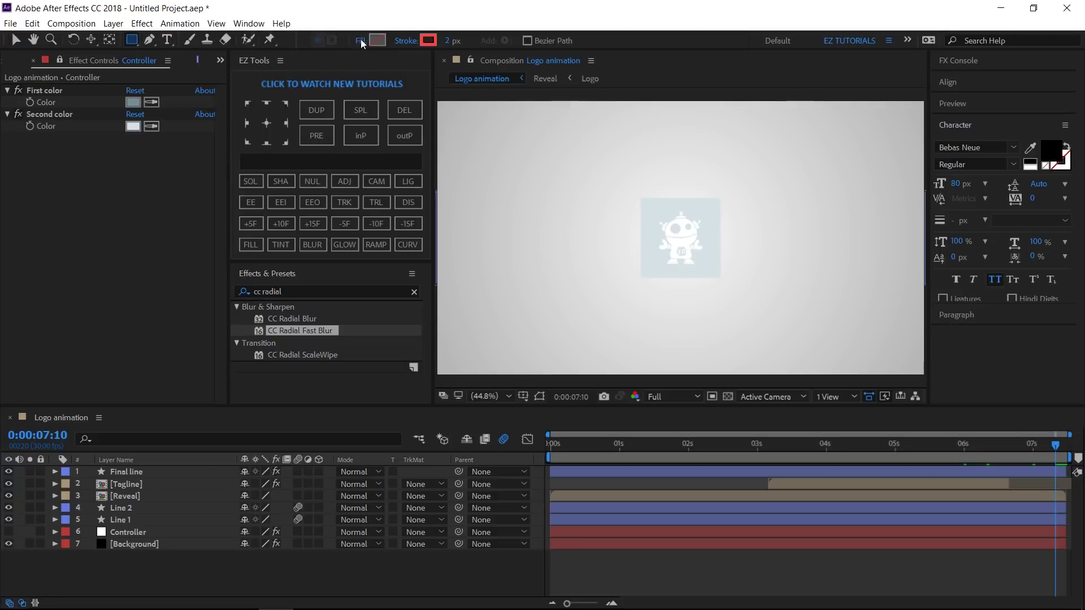
click(41, 39)
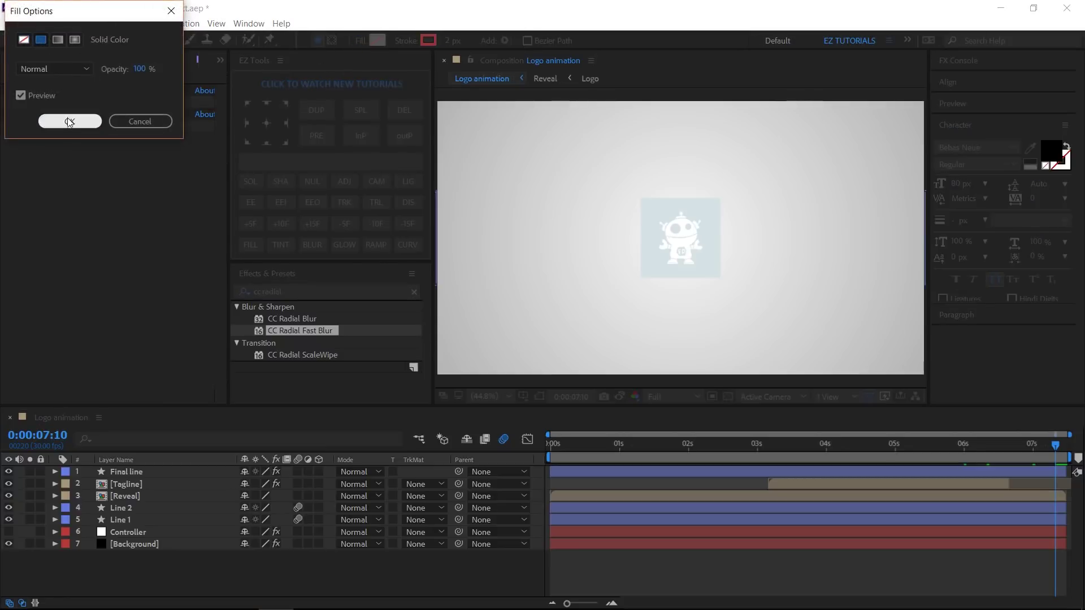
click(95, 121)
click(406, 41)
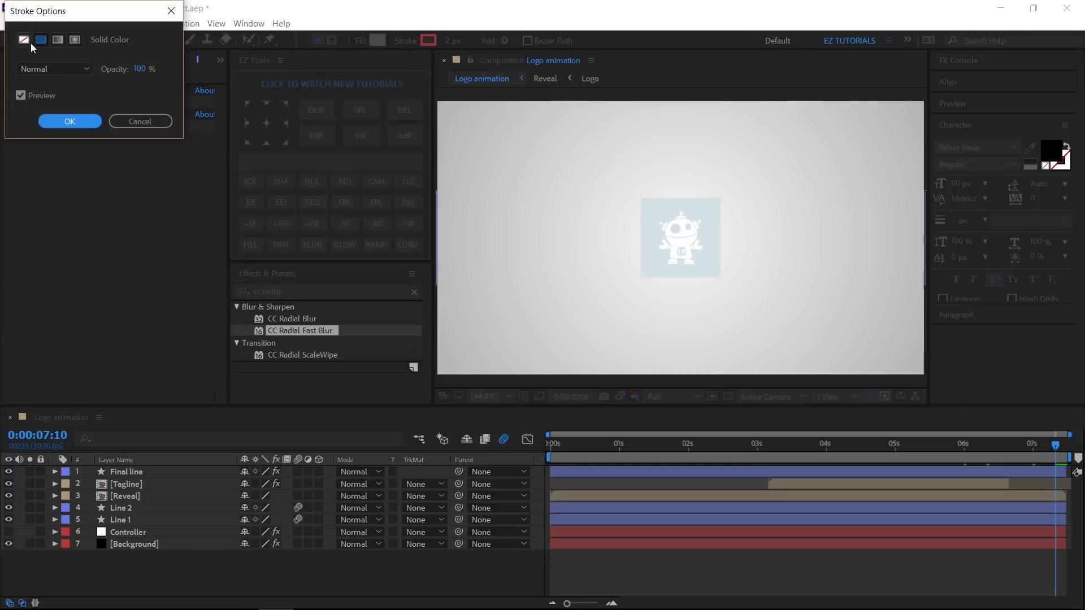
click(24, 40)
click(63, 121)
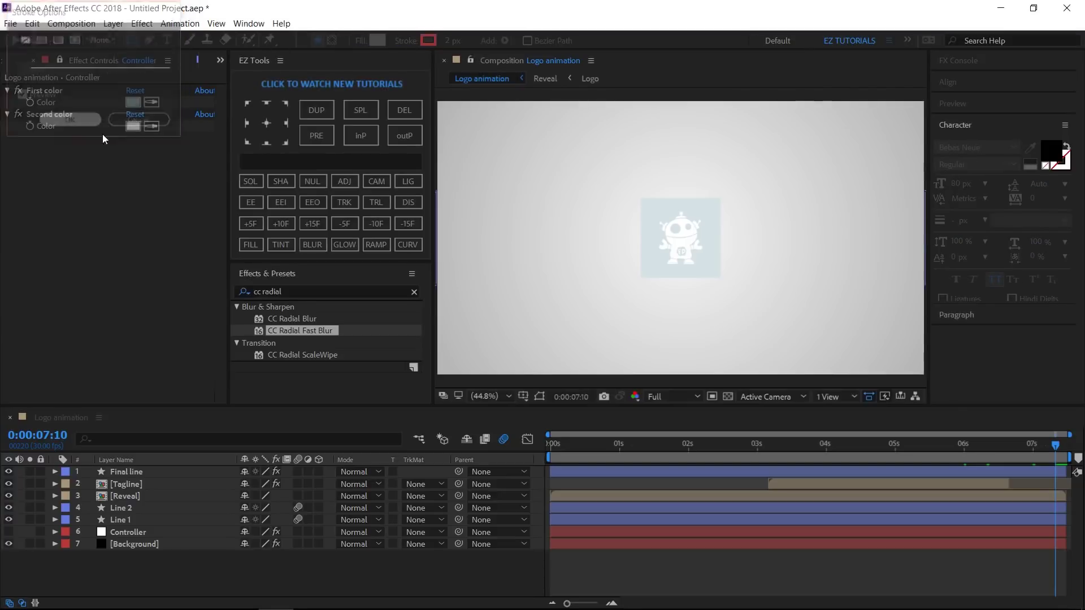
- Draw a wide rectangle over most of the logo as a new shape layer and rename the layer Matte reveal
drag(587, 165, 795, 262)
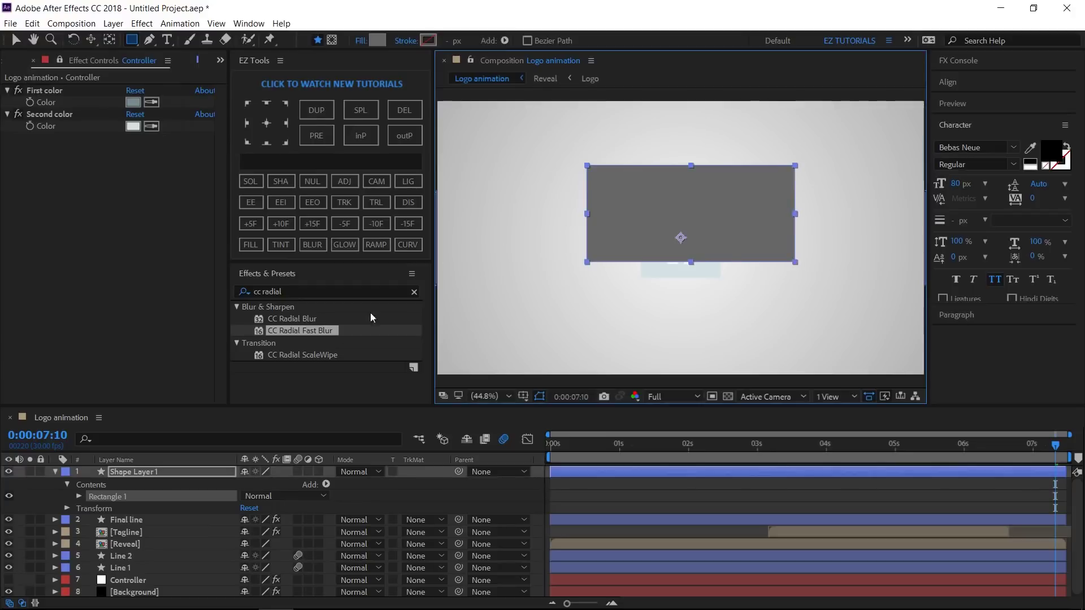
click(189, 471)
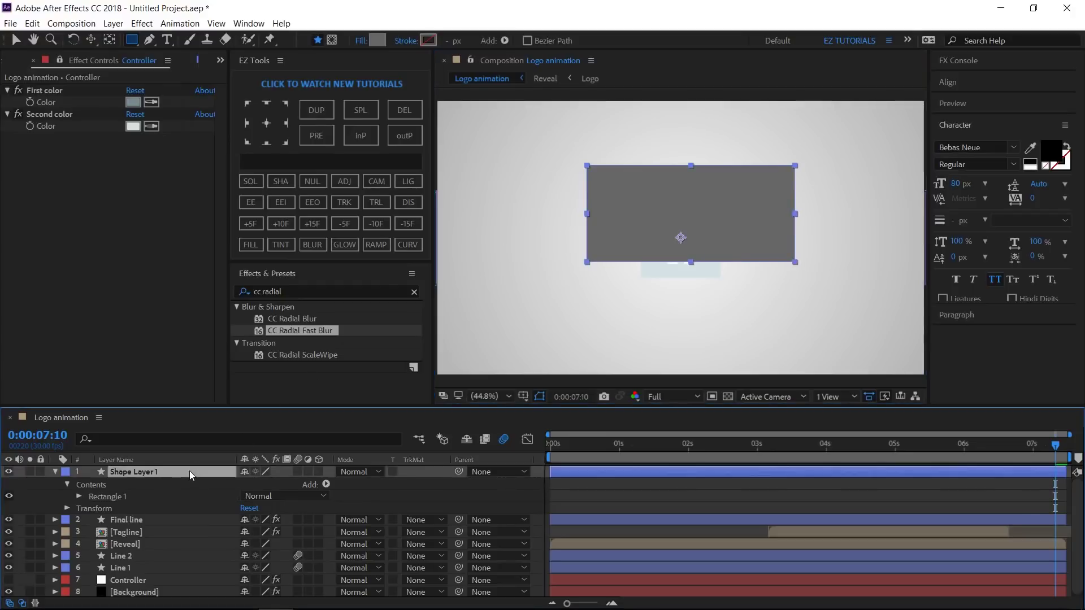
key(Return)
text(Matte reveal)
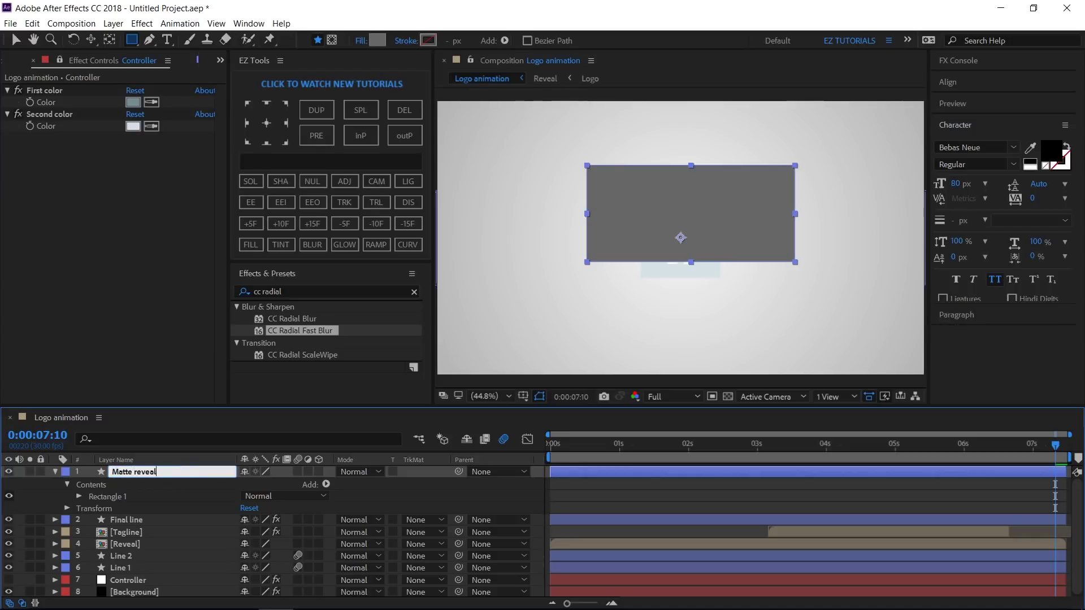
key(Return)
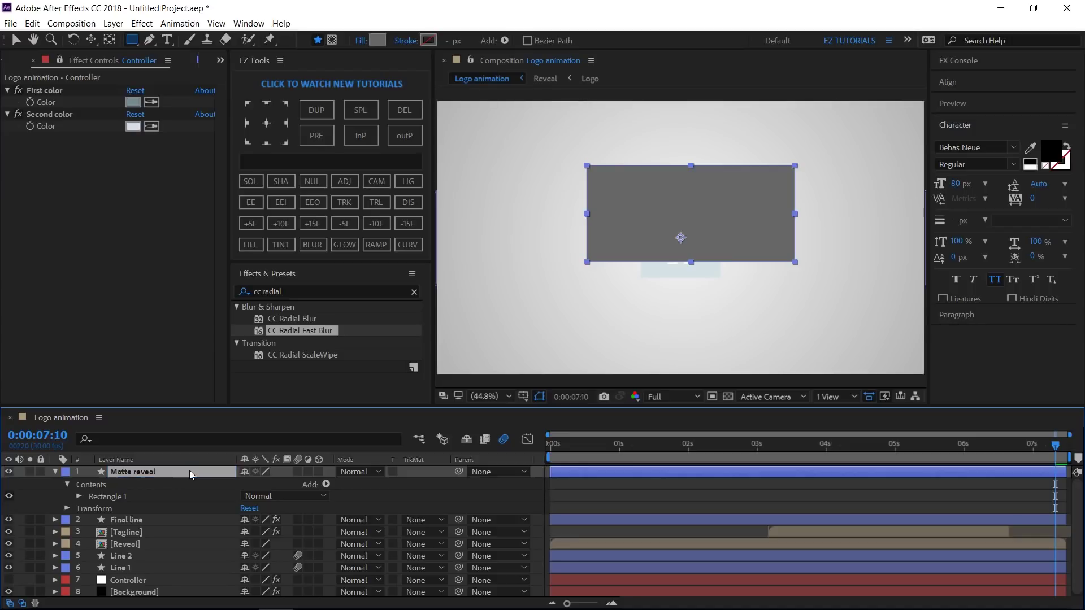
- Move the Matte reveal's anchor point to its top center, set its Position to 960, 720, and collapse the layer
click(270, 103)
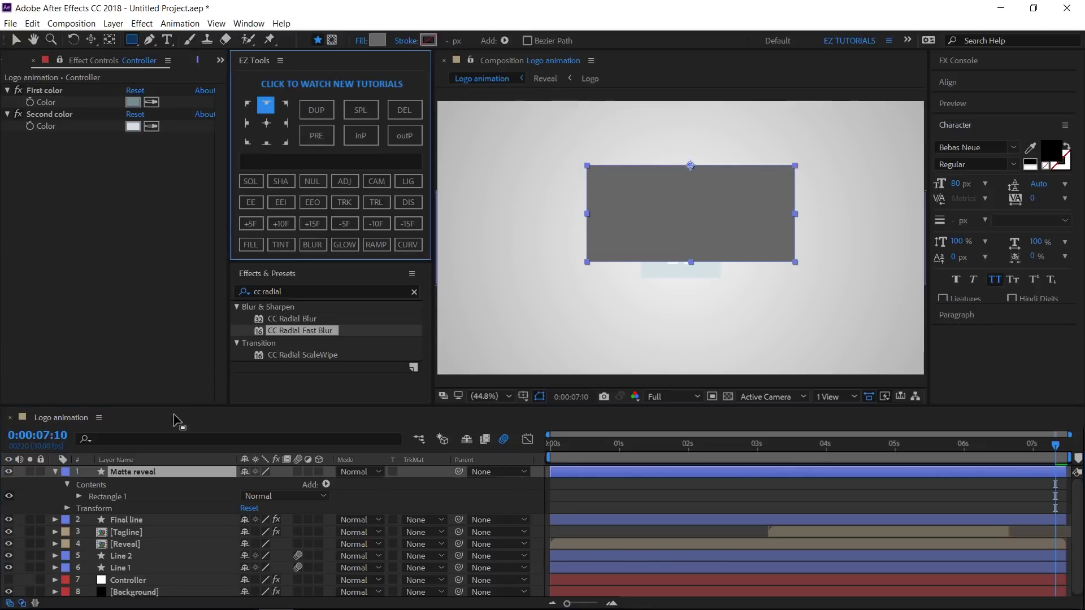
click(134, 472)
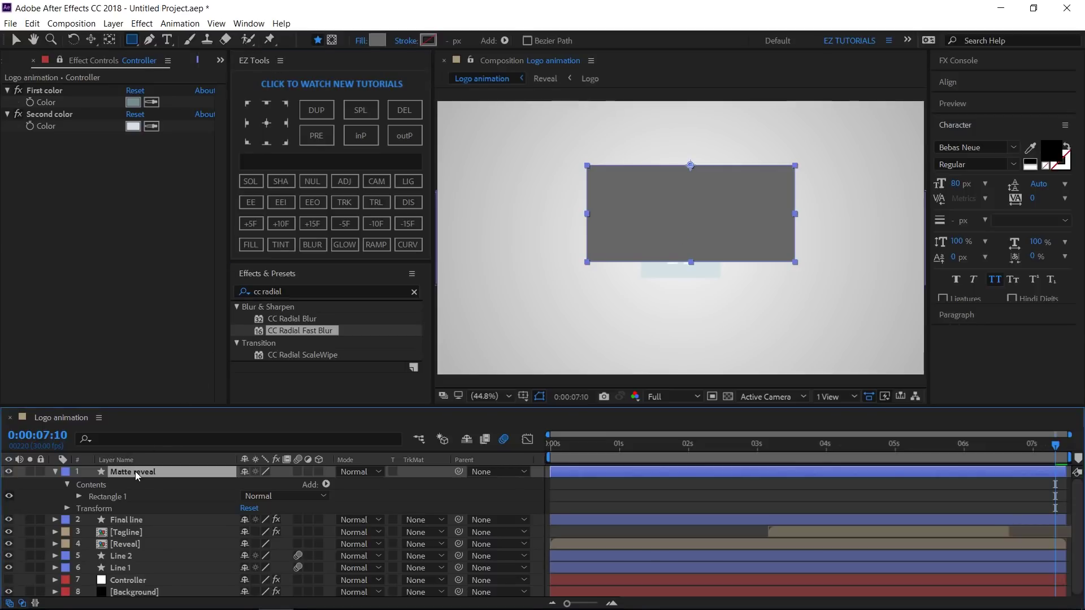
key(p)
click(245, 485)
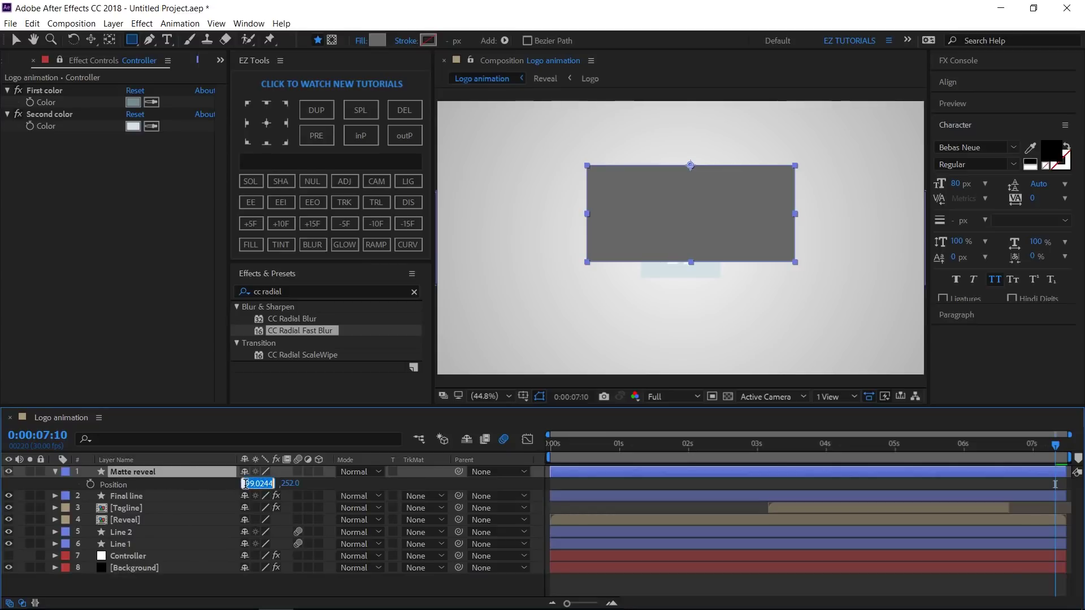
text(960)
key(Tab)
text(7)
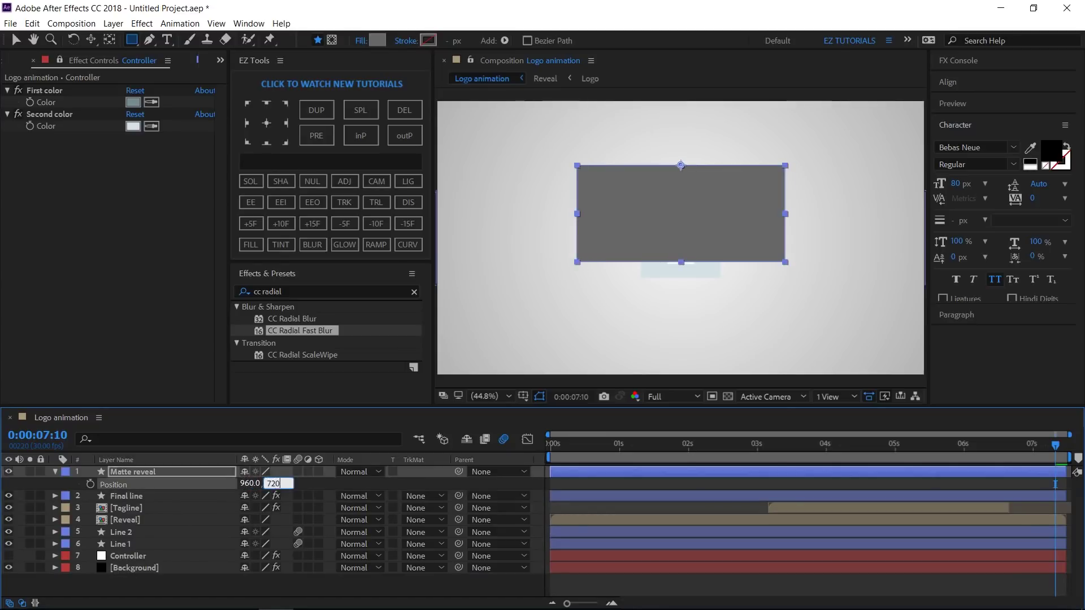
key(Return)
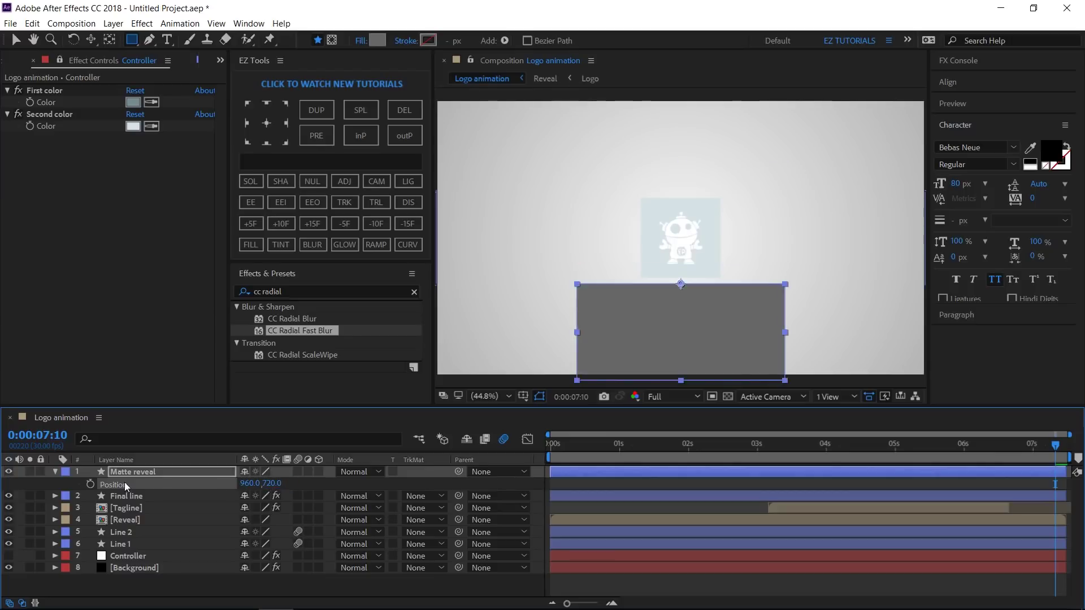
click(56, 472)
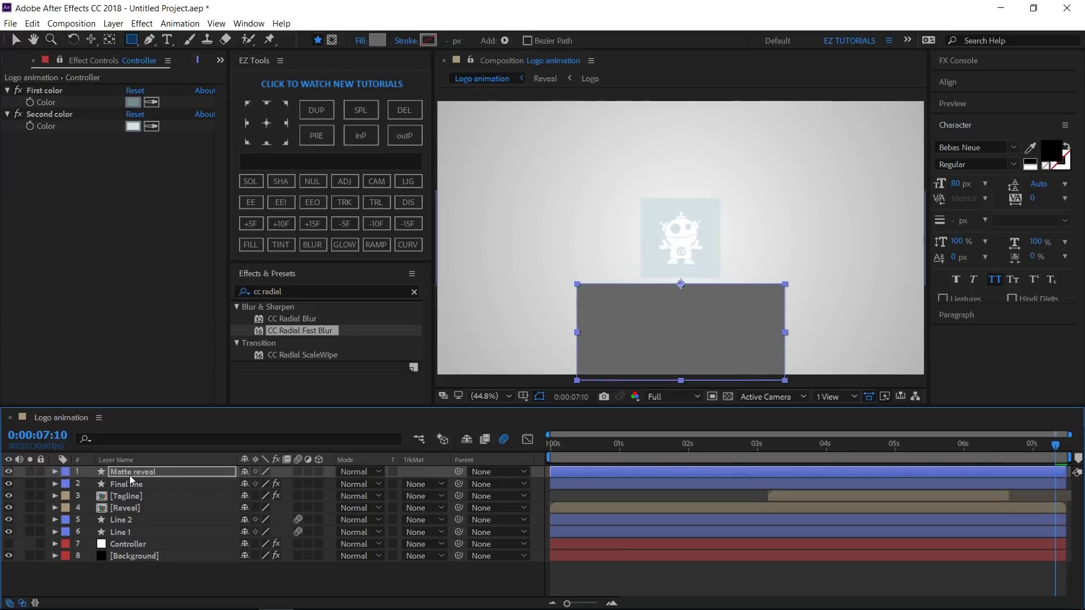
- Place the Matte reveal layer directly above Reveal and set Reveal's track matte to Alpha Inverted
drag(130, 473, 138, 502)
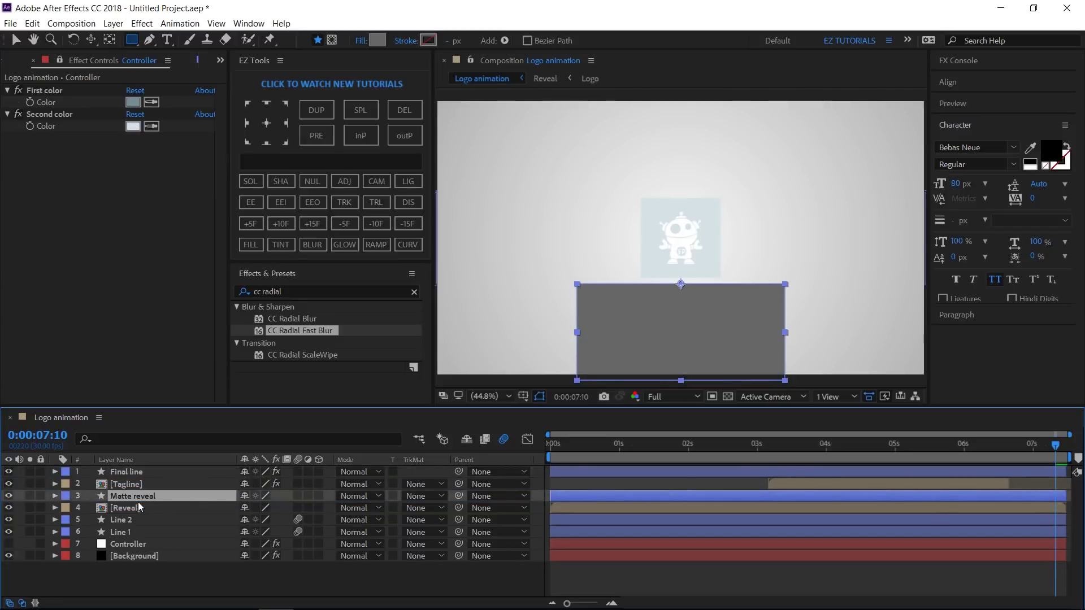
click(440, 509)
click(439, 553)
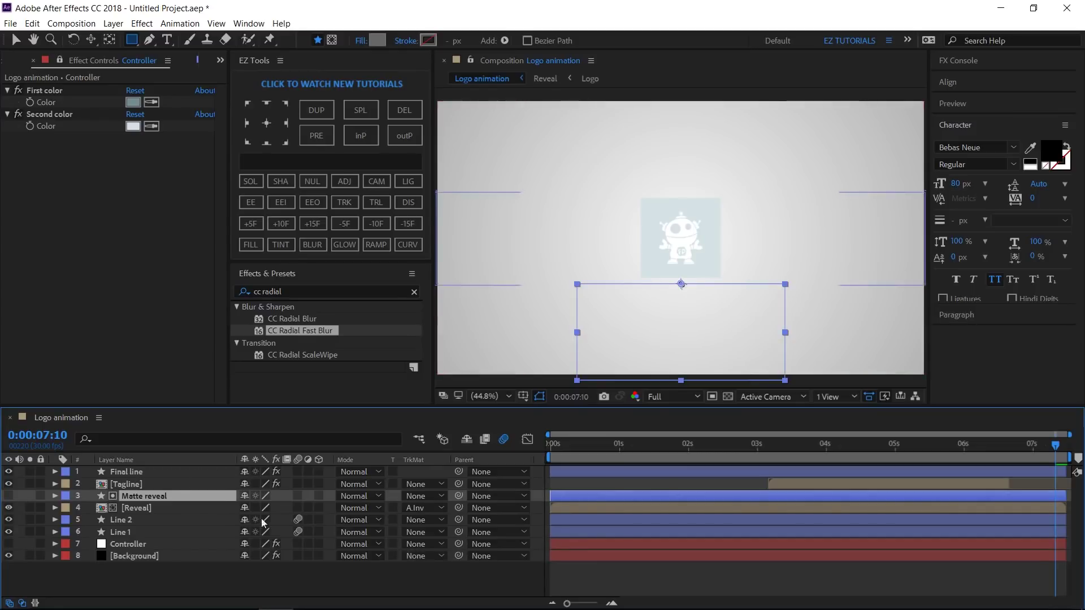
- Add a Position keyframe to the Reveal layer at 0:00:06:00
click(157, 506)
key(p)
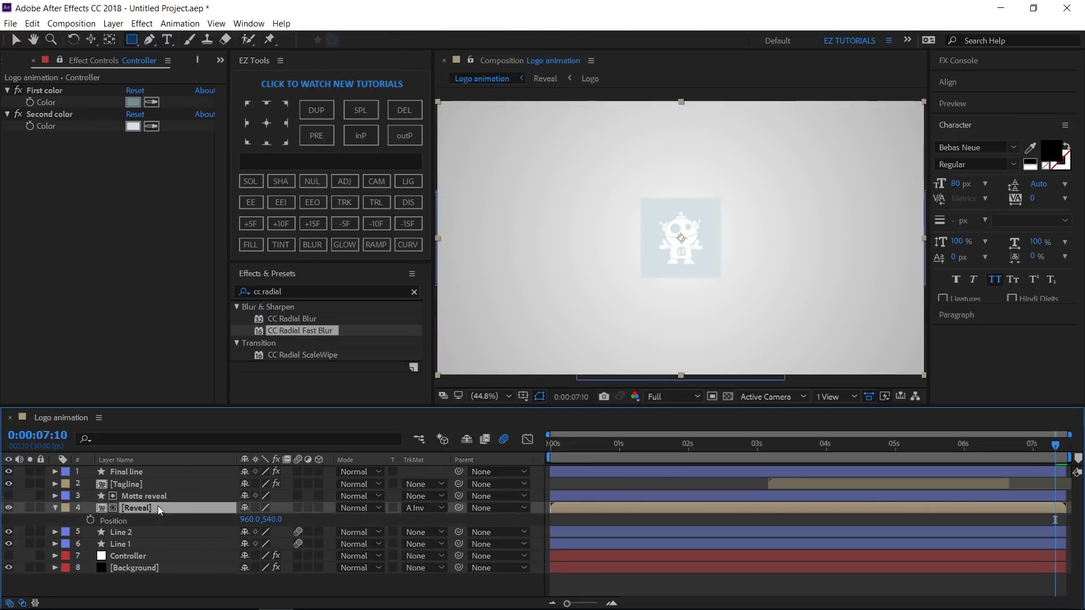
click(61, 437)
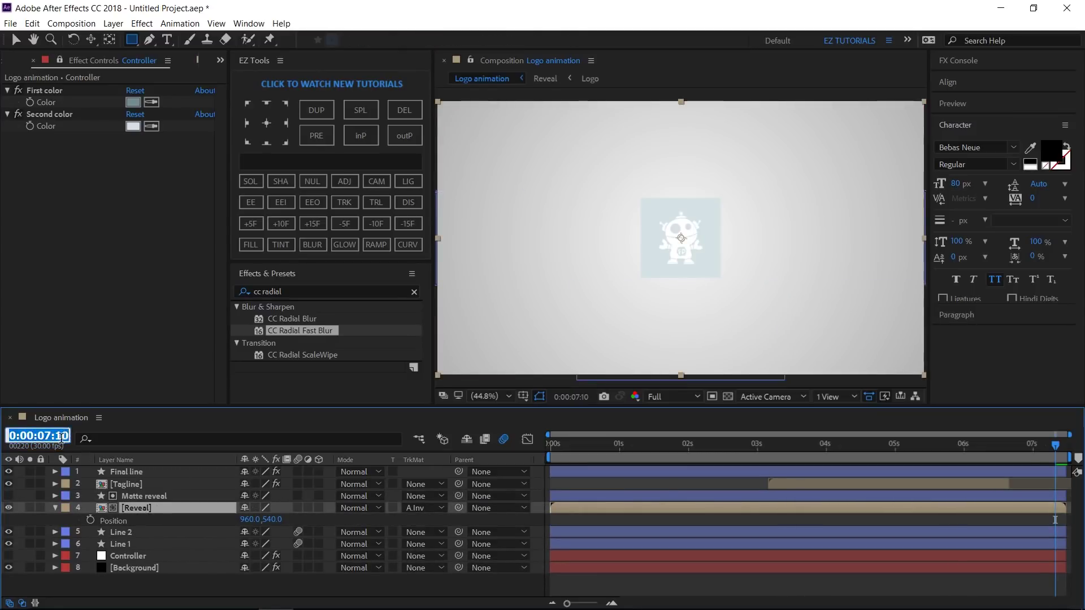
text(6.0)
key(Return)
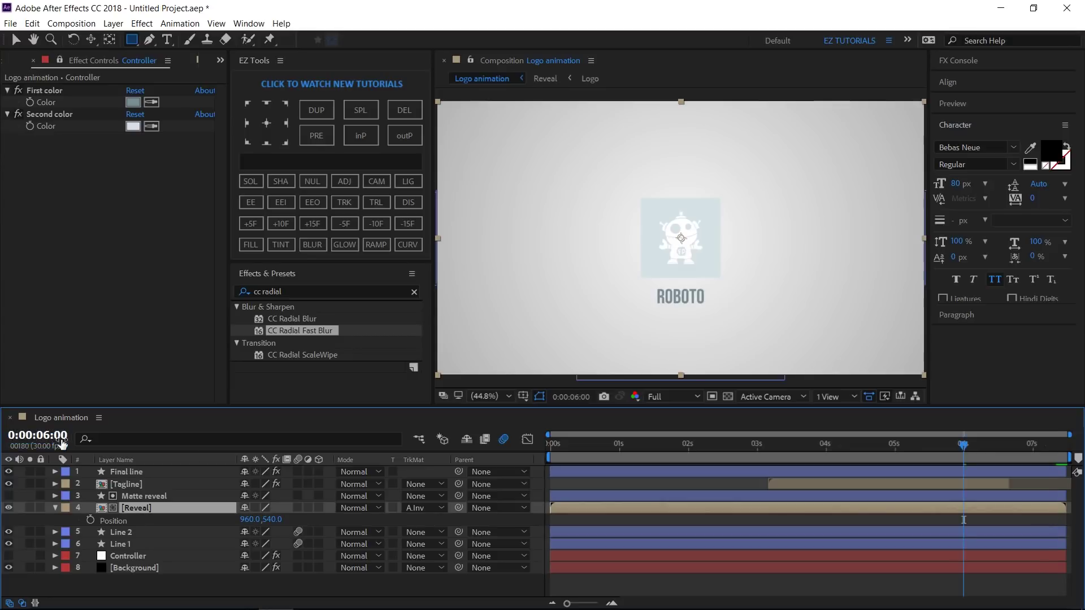
click(89, 520)
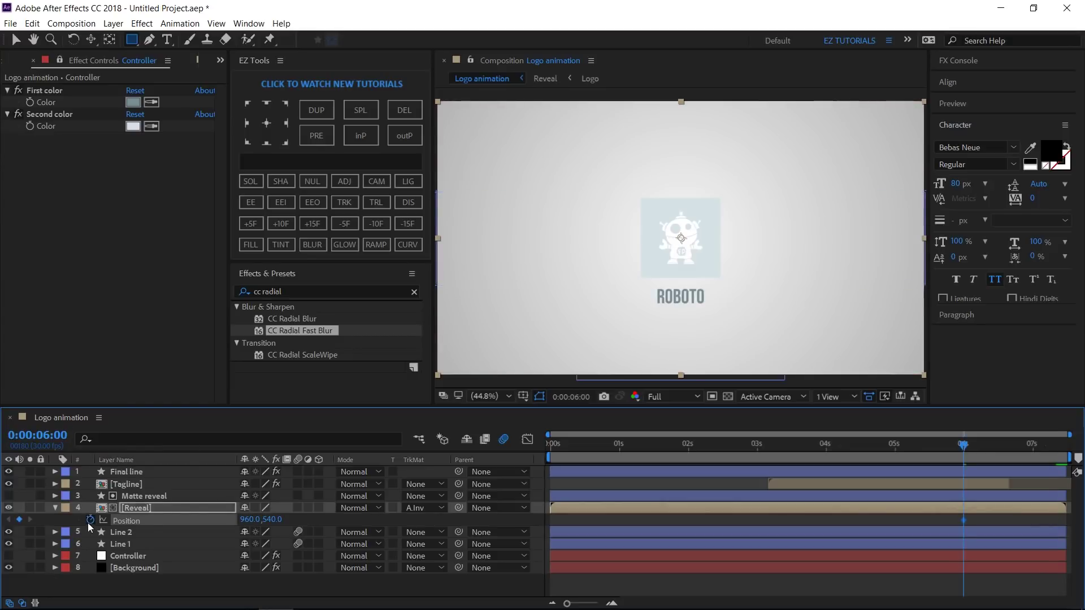
- Set the Reveal layer's Position to 960, 880 at 0:00:06:20
click(279, 223)
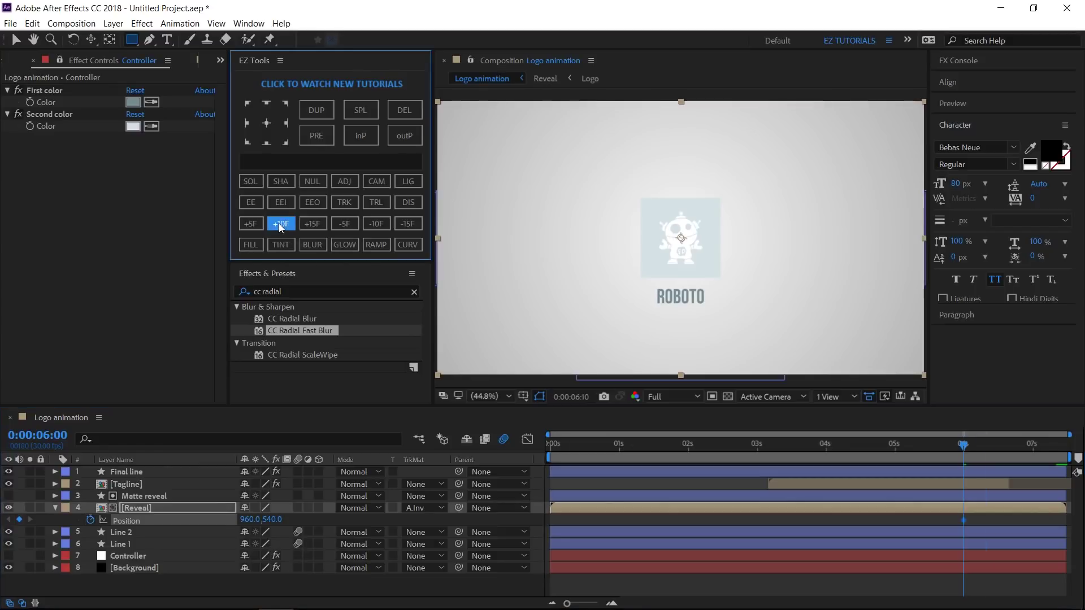
click(279, 223)
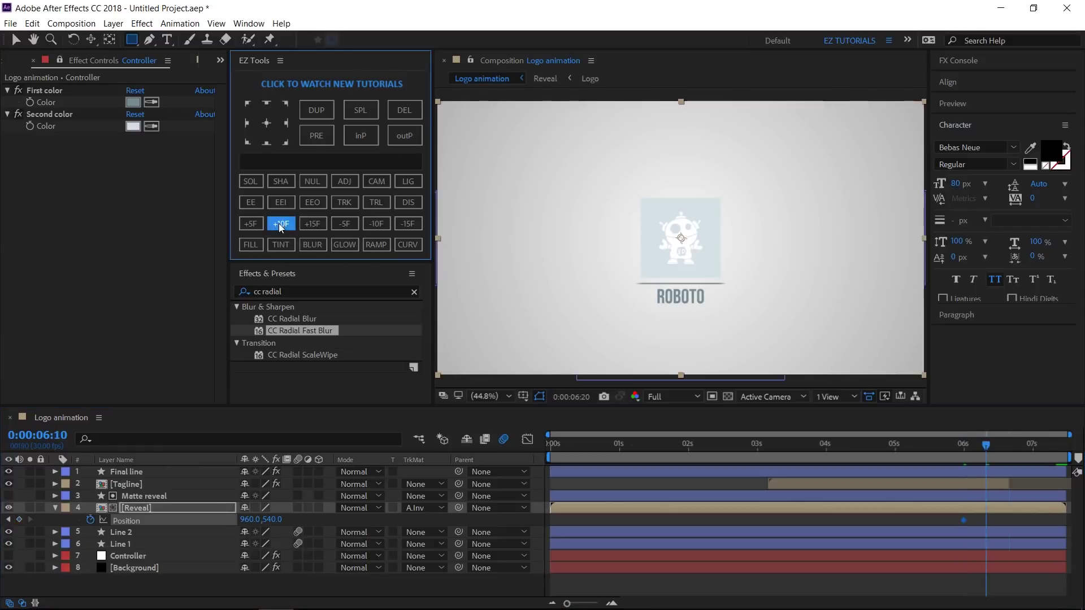
click(270, 520)
text(88)
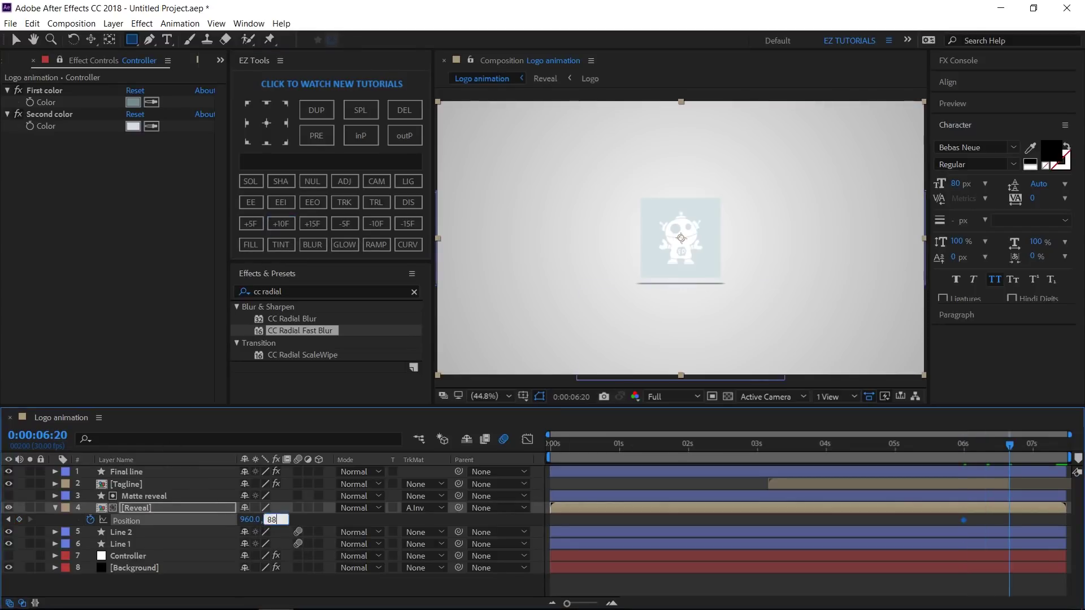
text(0)
key(Return)
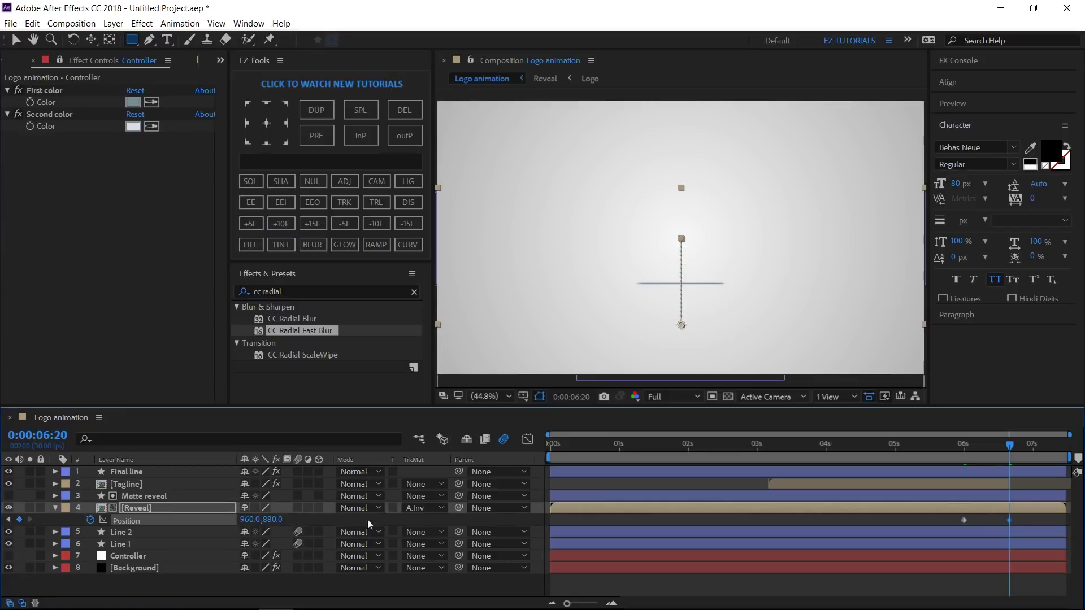
- Apply Easy Ease to both Position keyframes of the Reveal layer and open the graph editor
drag(1004, 521, 951, 531)
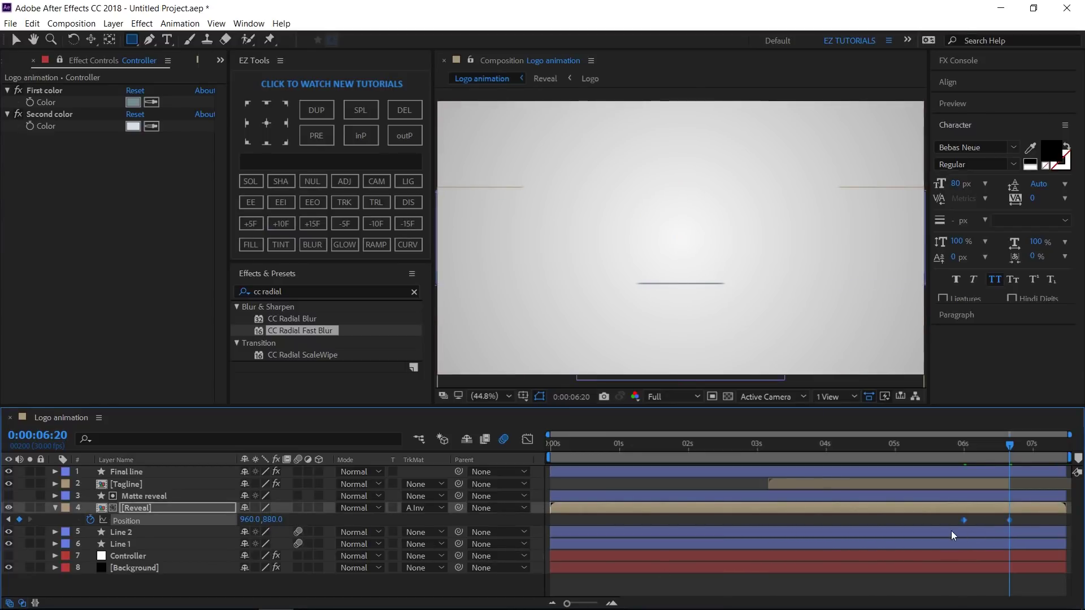
click(249, 202)
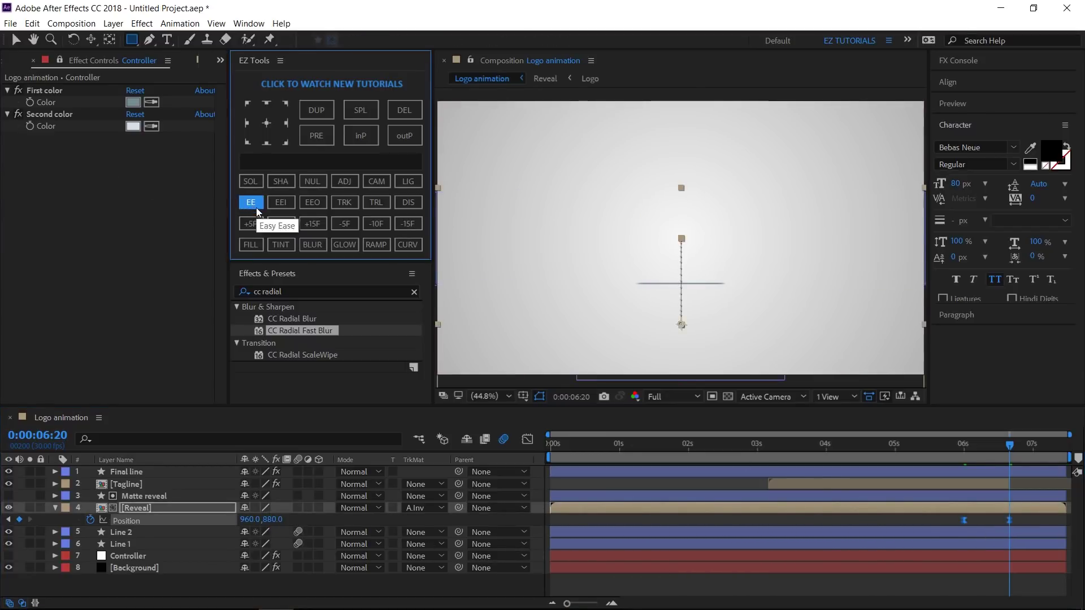
click(527, 440)
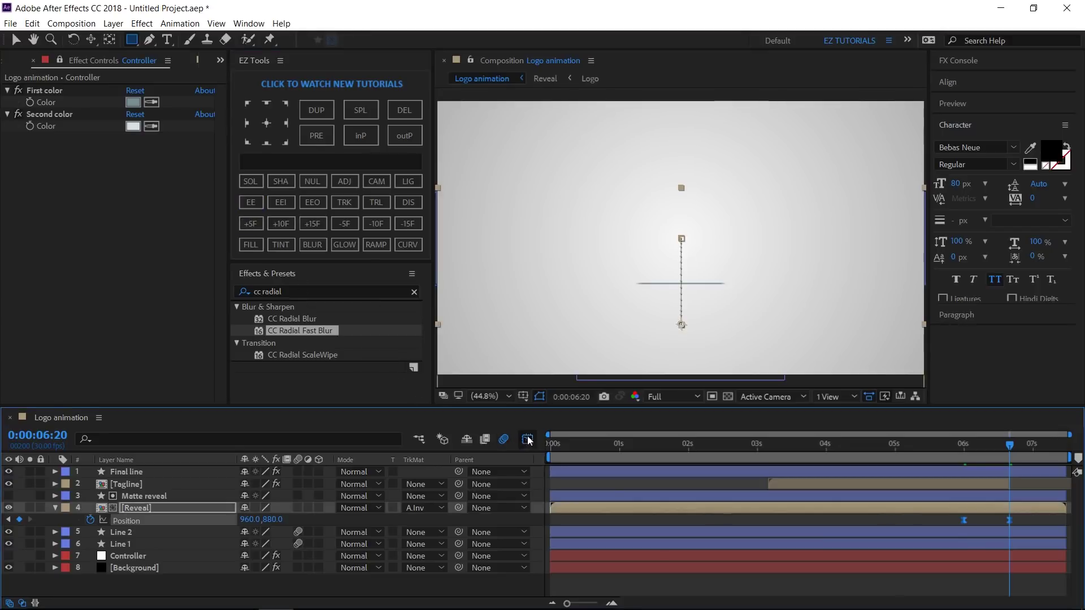
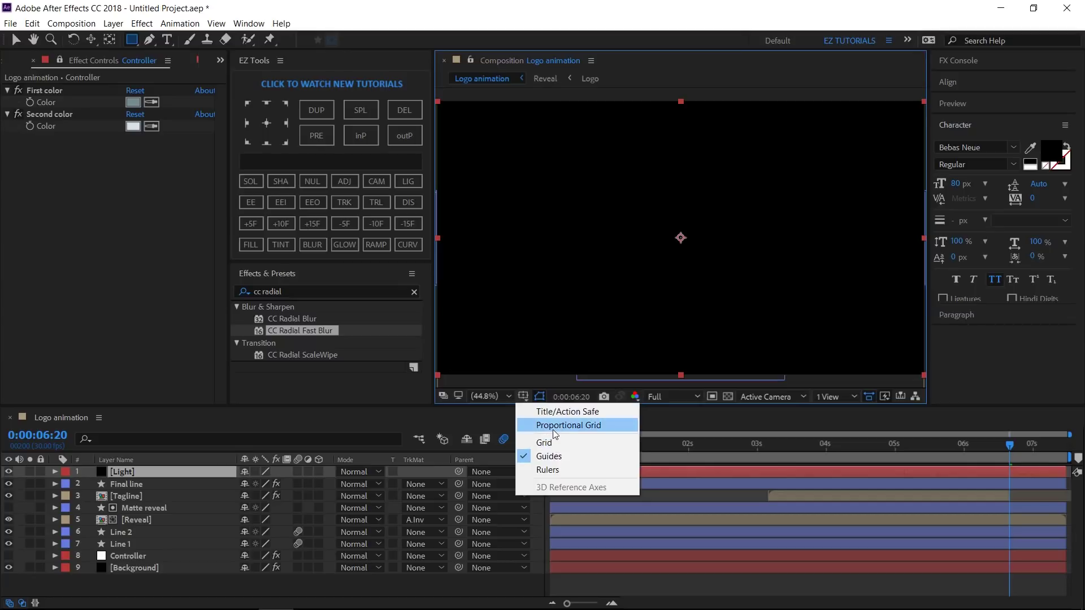
- Draw a centered circular mask on the Light layer, four proportional grid rows in diameter, showing the grid only while drawing
click(553, 429)
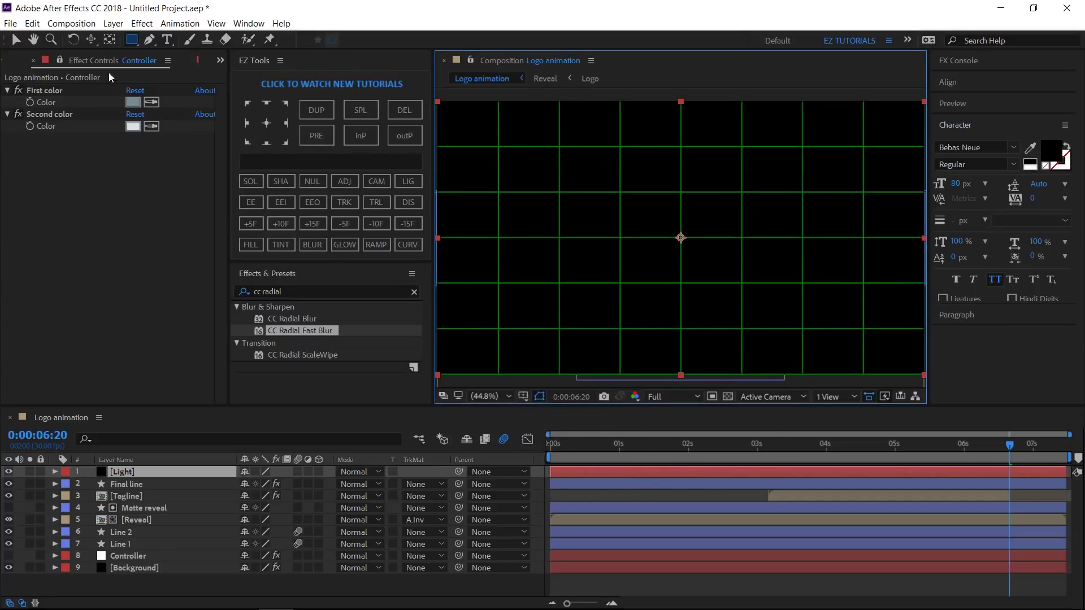
click(132, 40)
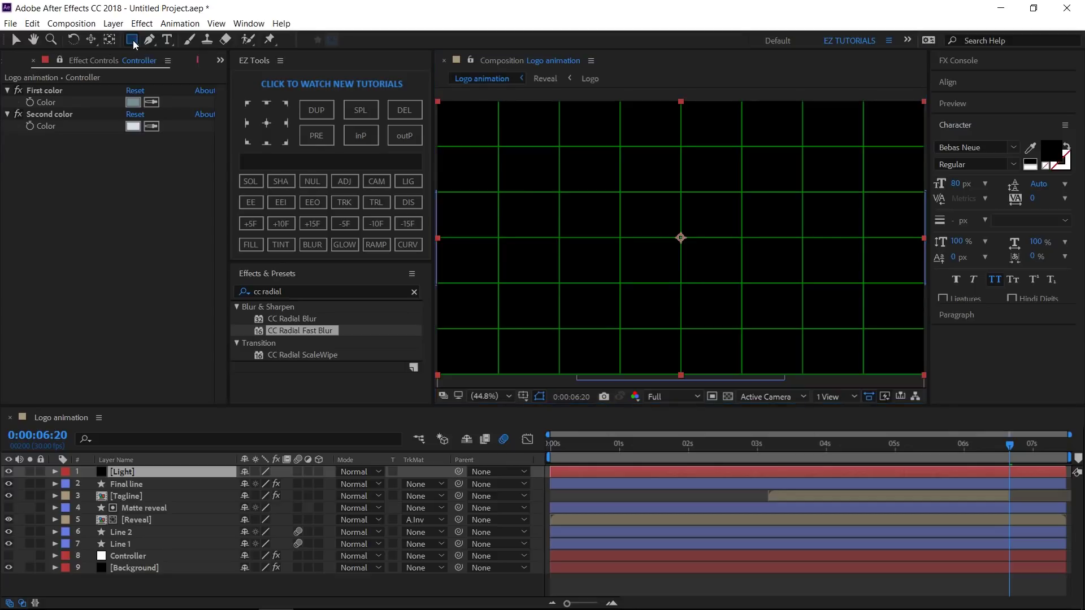
click(171, 72)
drag(681, 237, 738, 329)
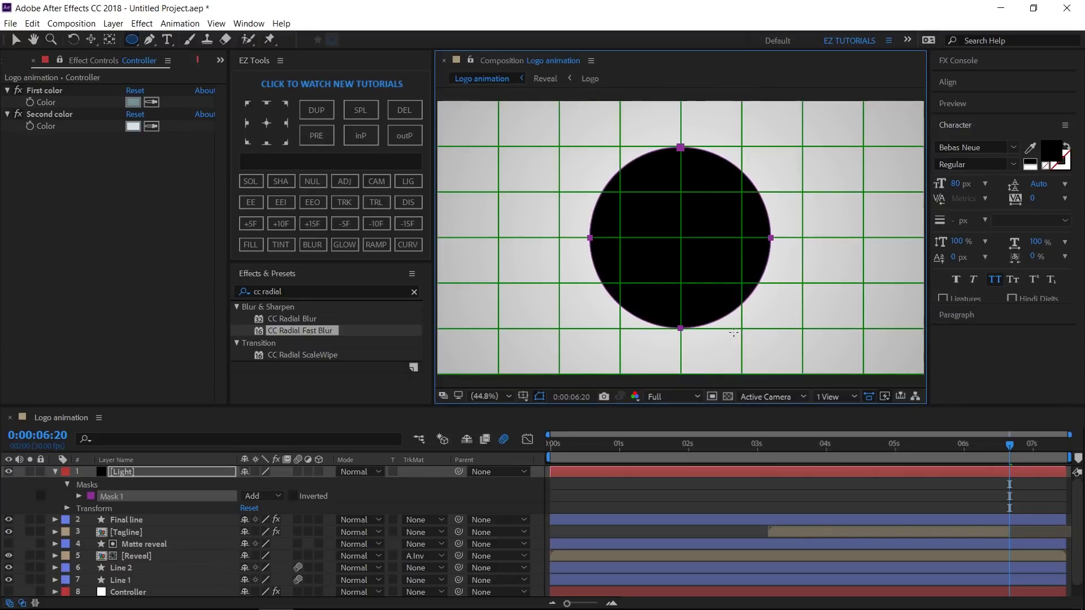
click(526, 399)
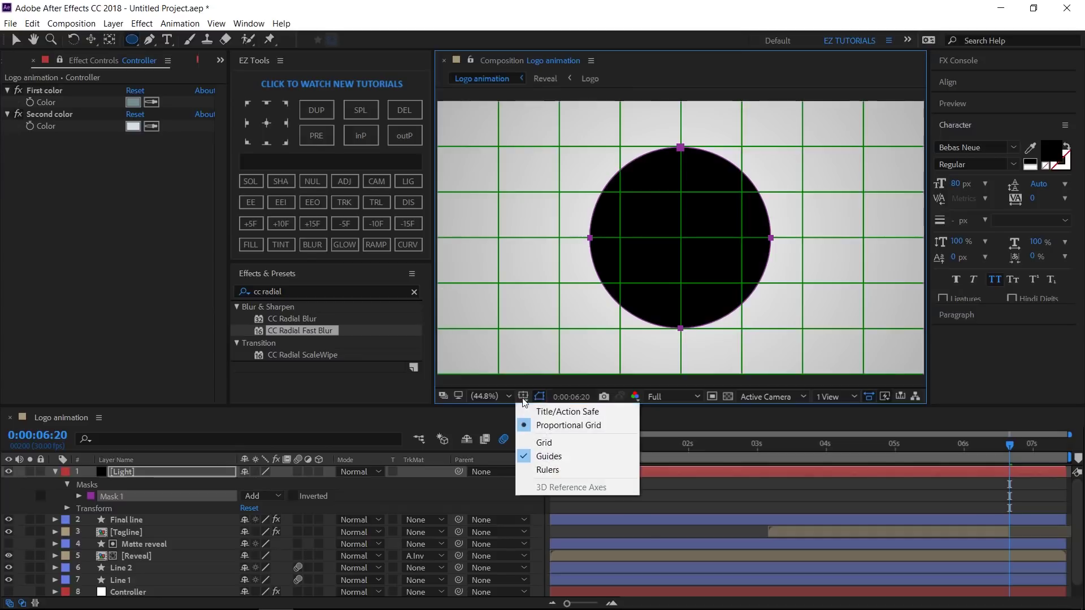
click(549, 427)
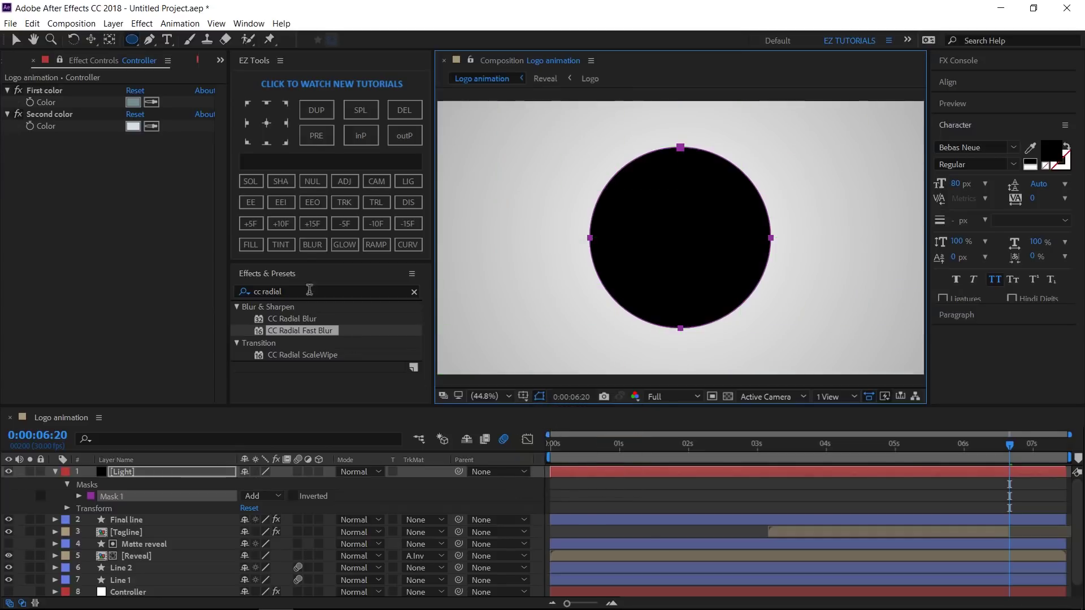
- Apply a Fill effect to the Light layer and set its color to white (FFFFFF)
click(251, 245)
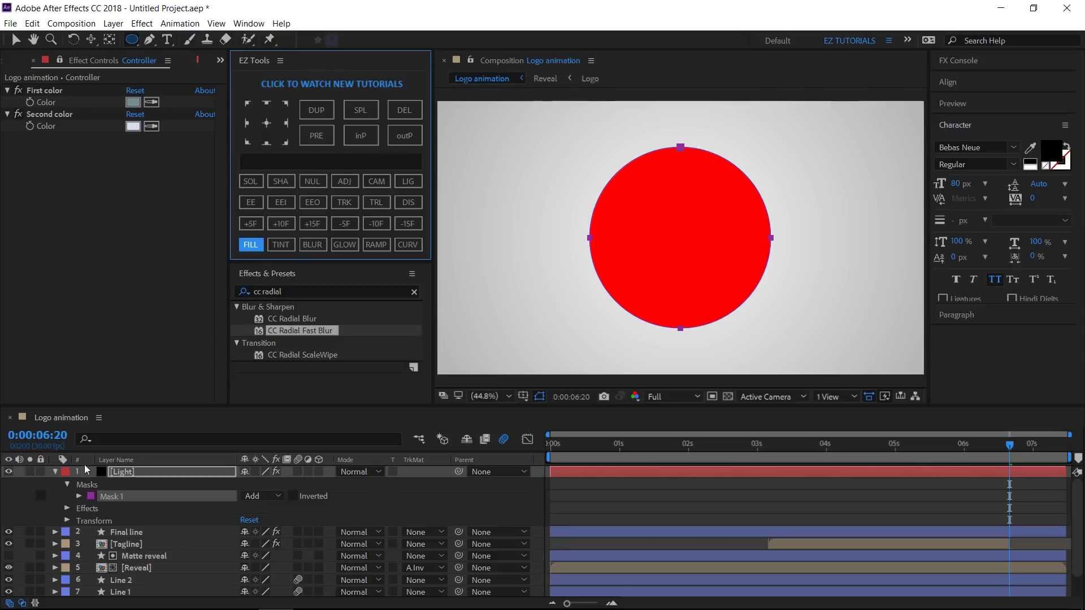
click(62, 66)
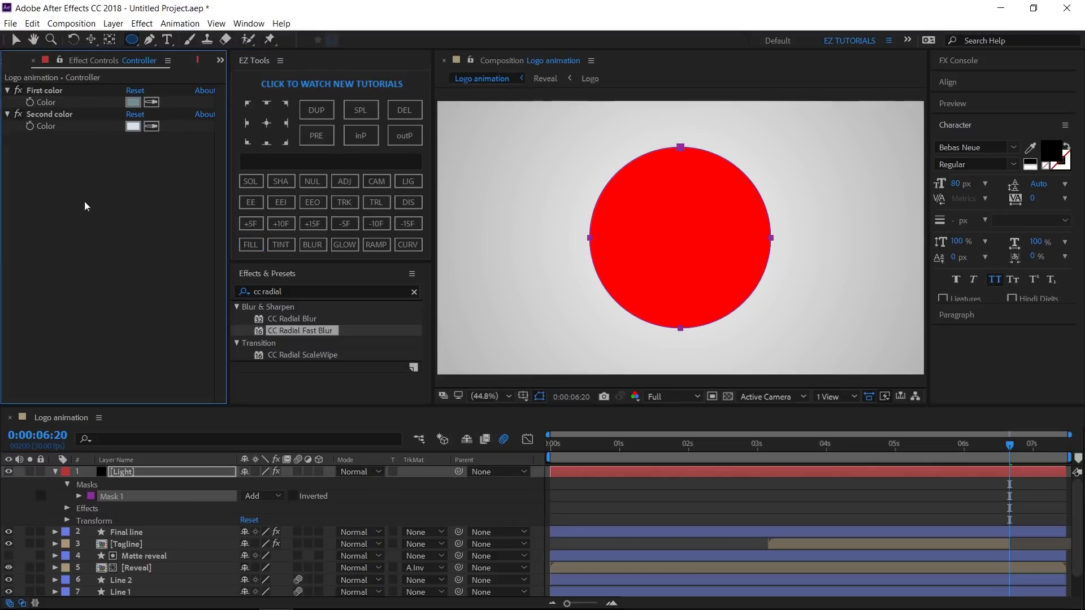
click(131, 472)
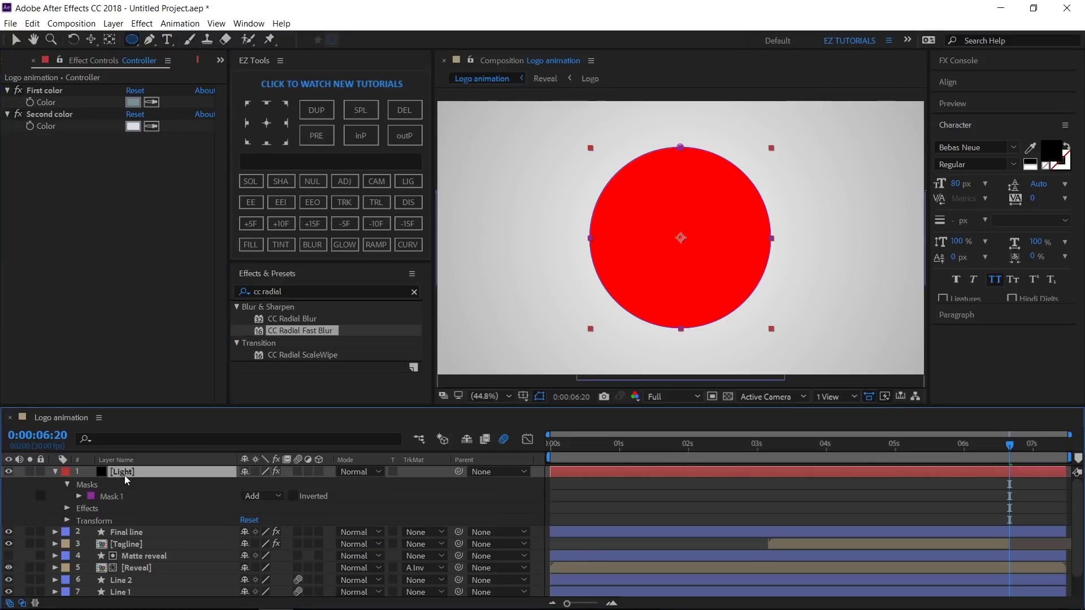
click(67, 510)
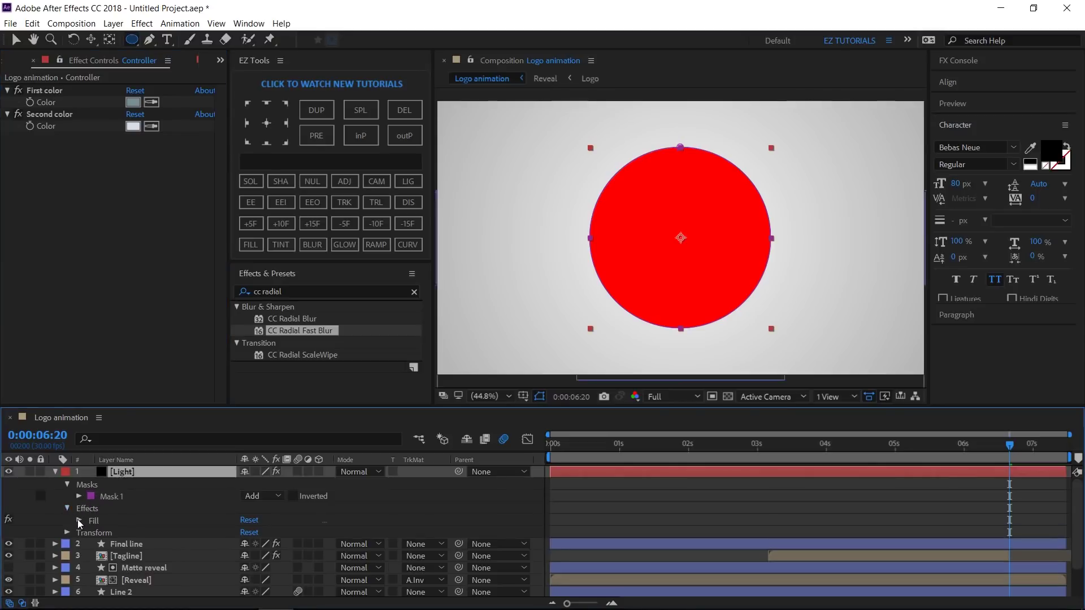
click(79, 521)
click(247, 531)
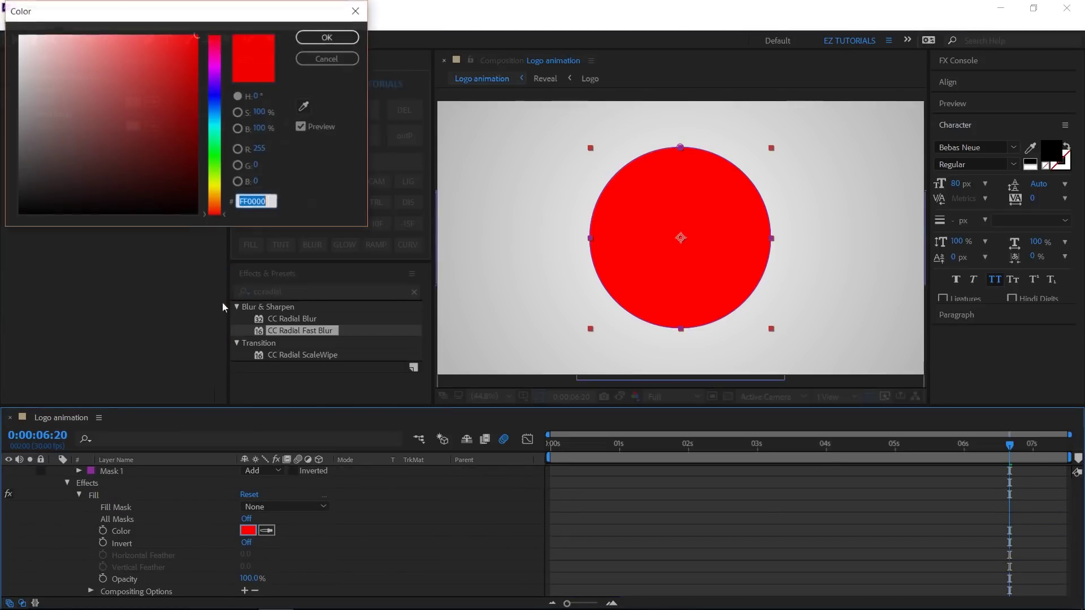
drag(125, 137, 2, 27)
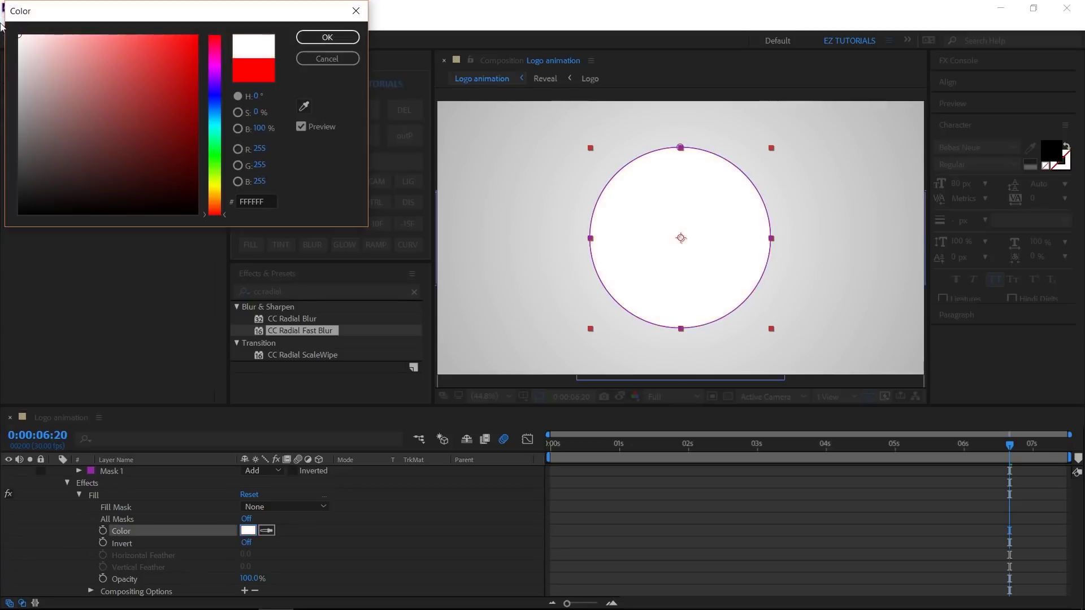
click(310, 38)
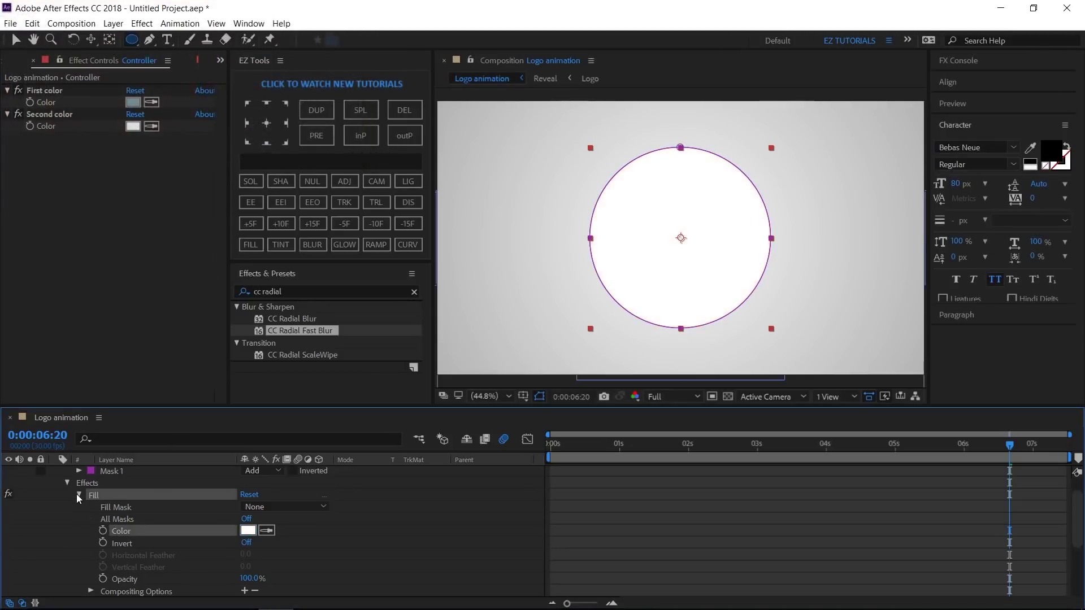
click(79, 495)
- Set the Light layer's Mask Feather to 300 pixels, then place the collapsed layer between Line 1 and Controller
scroll(88, 502, up, 2)
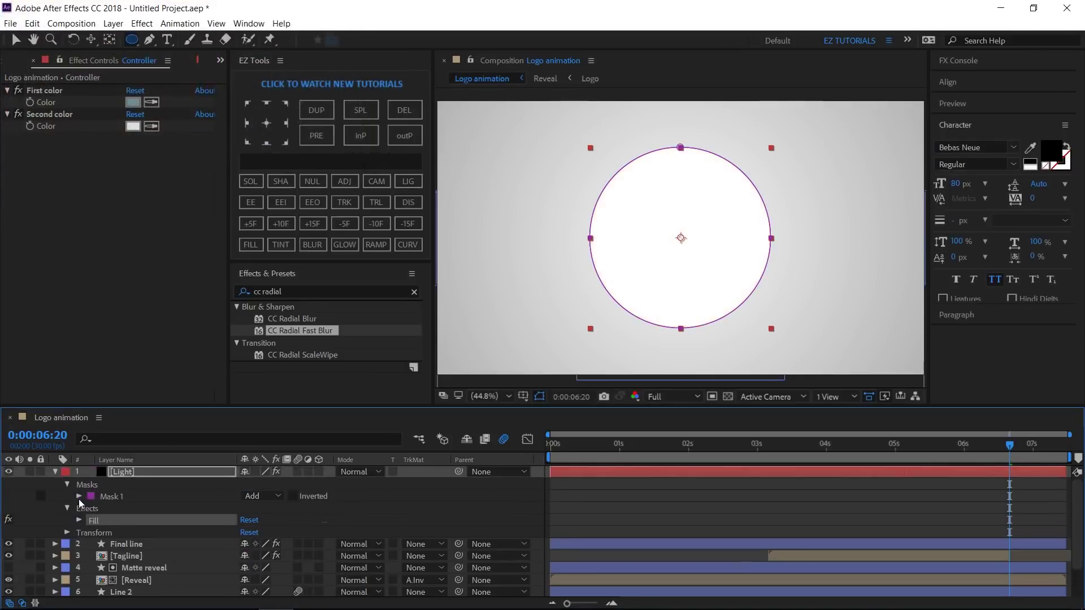
click(79, 496)
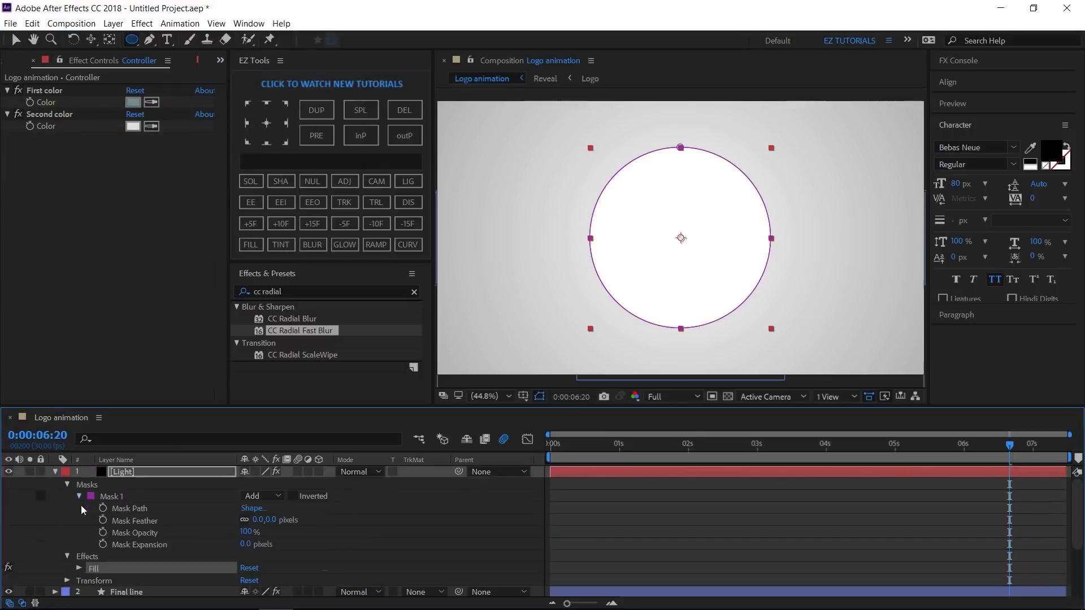
click(258, 520)
text(300)
key(Return)
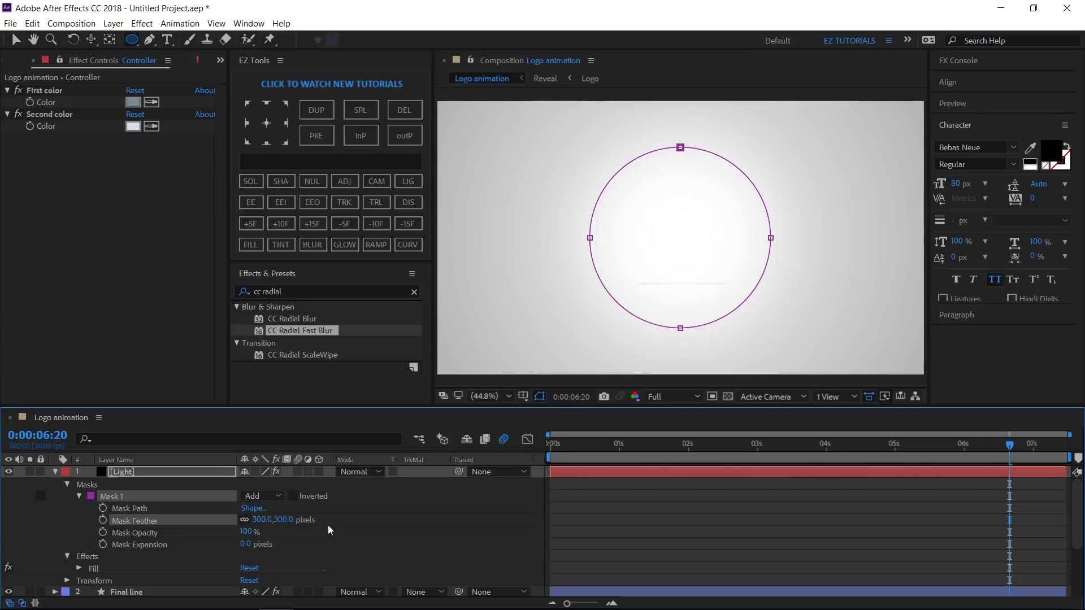
click(49, 469)
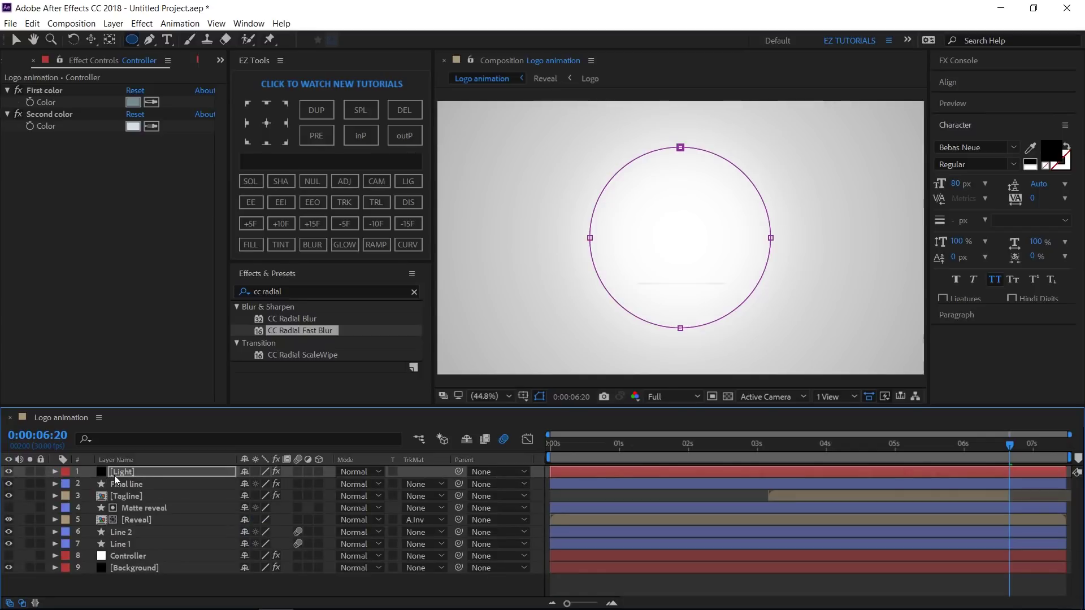
drag(115, 476, 120, 552)
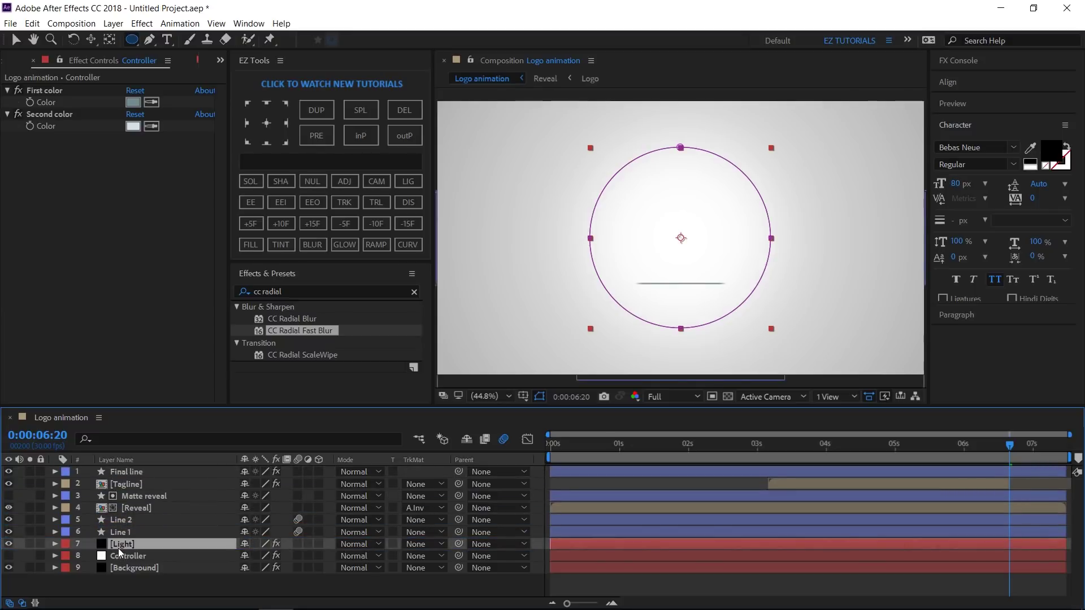
- Add a Scale keyframe of 0% to the Light layer at 0:00:00:20
key(s)
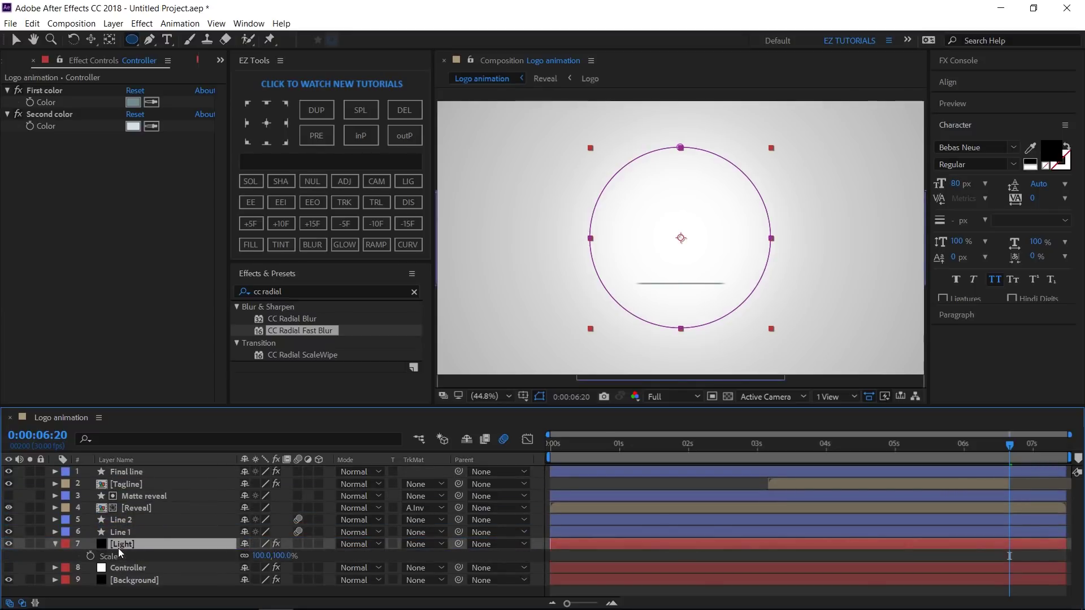
click(62, 434)
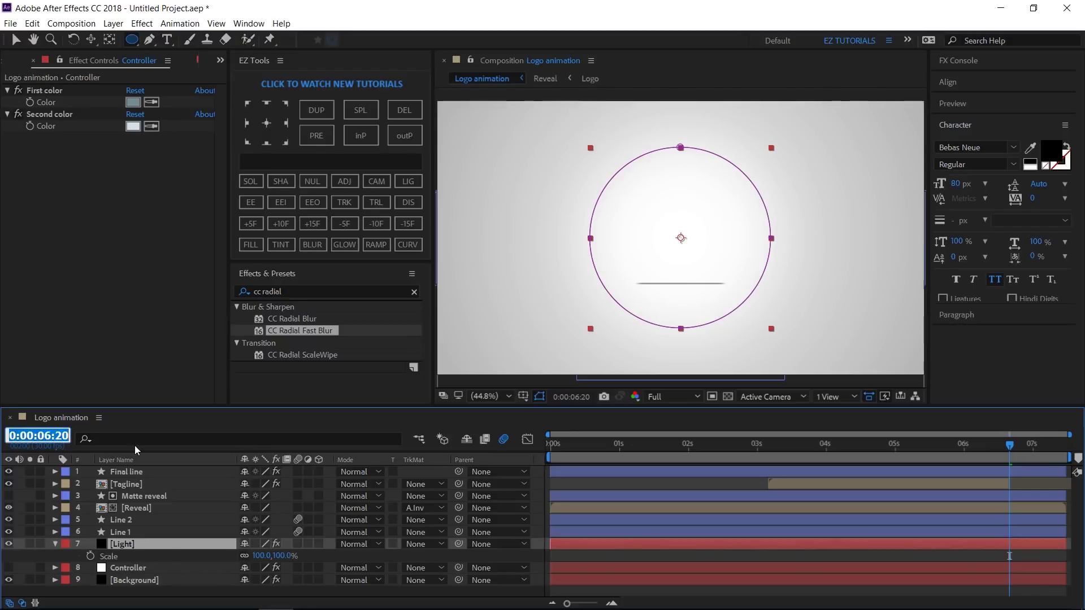
text(0.20)
key(Return)
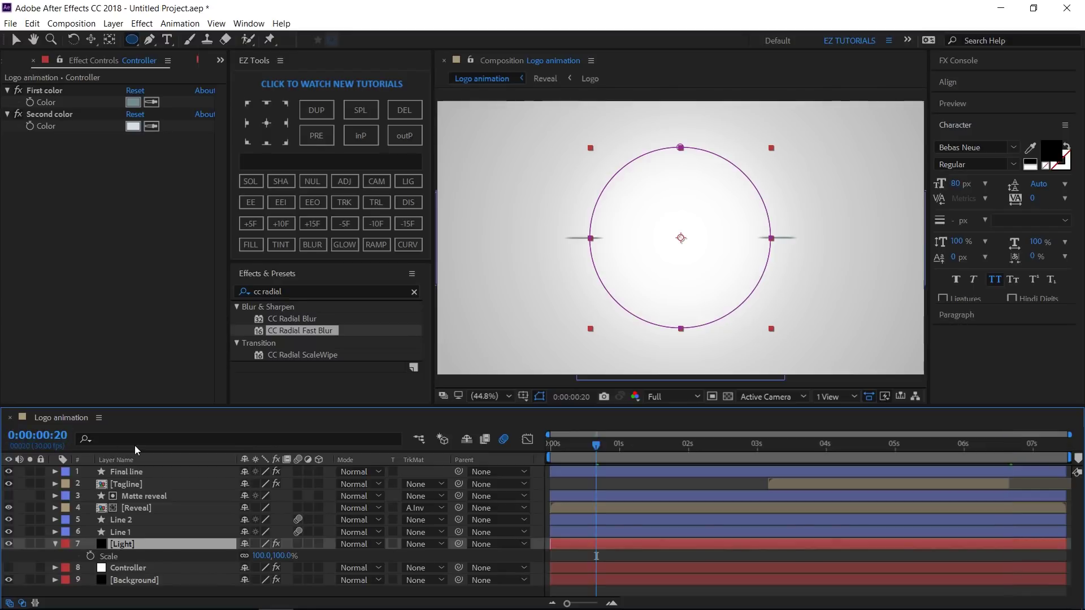
click(91, 556)
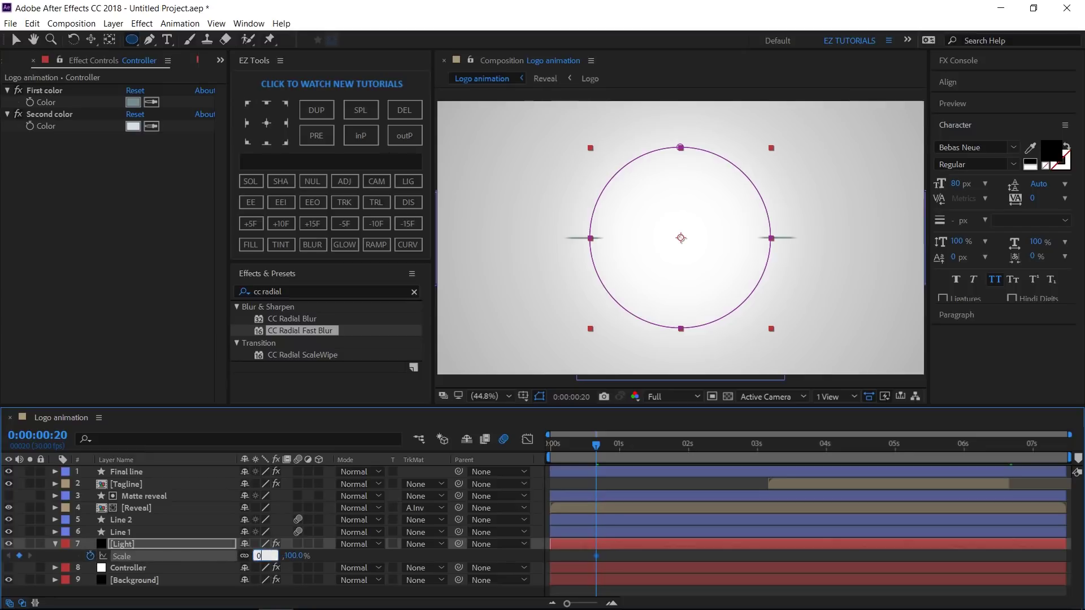
text(0)
key(Return)
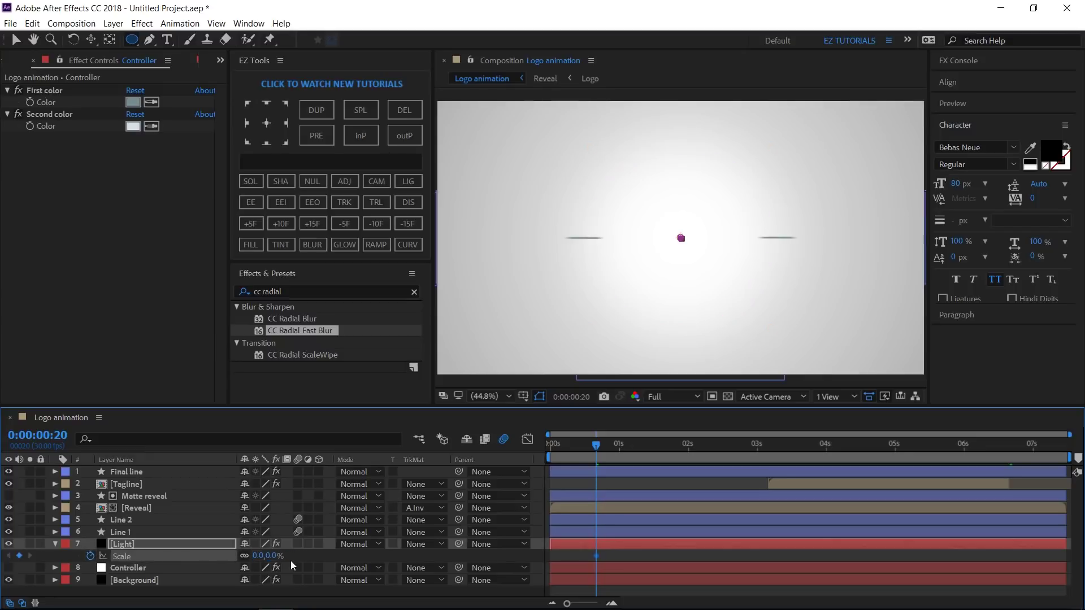
- Set the Light layer's Scale to 100% at 0:00:01:15
click(59, 434)
text(1.1)
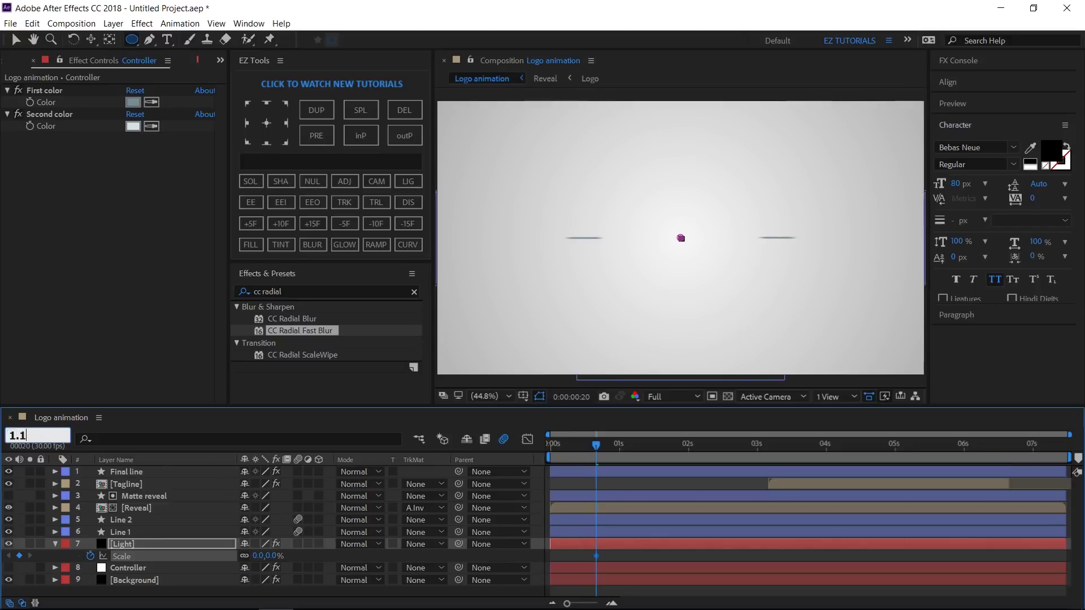
text(5)
key(Return)
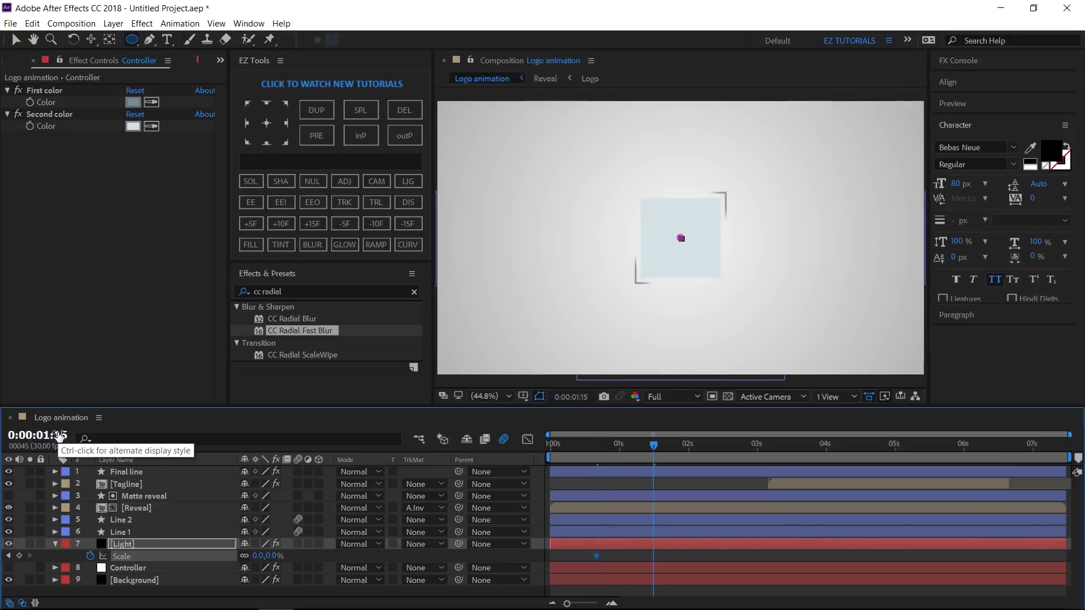
click(258, 555)
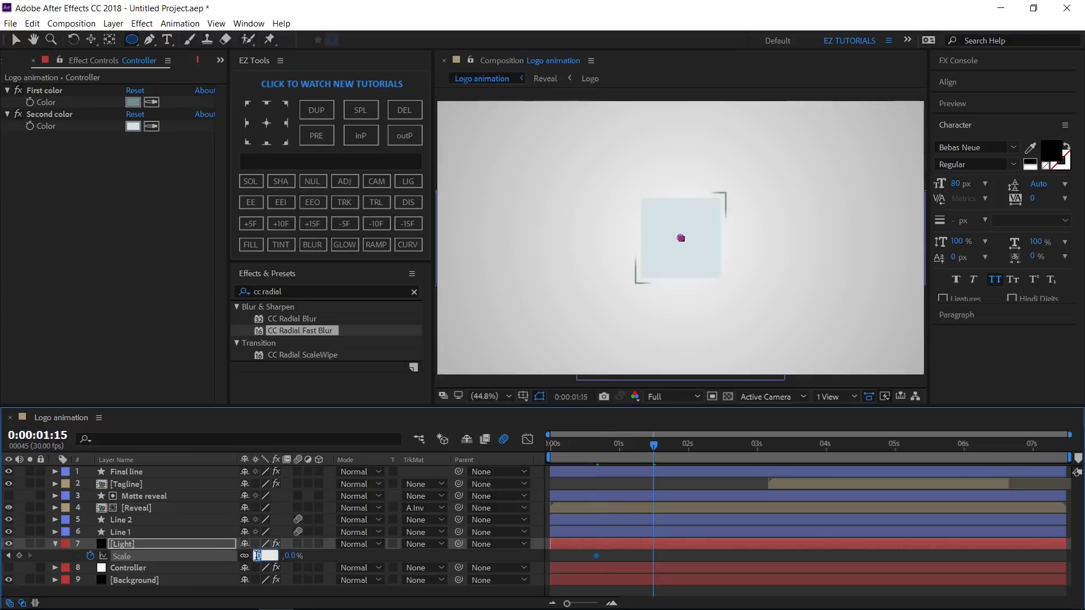
text(100)
key(Return)
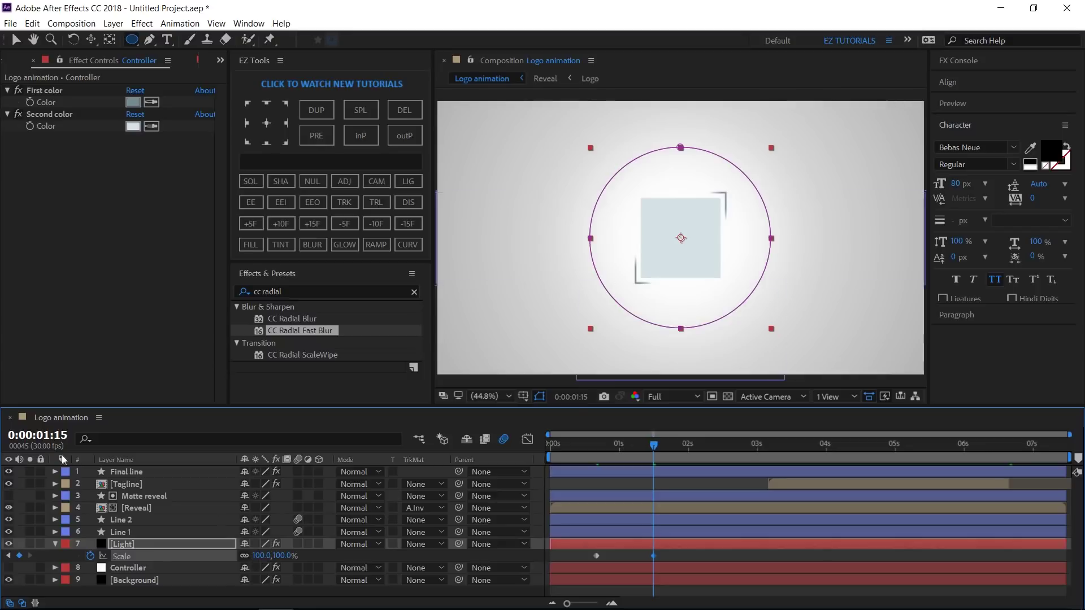
- Add a Scale keyframe to the Light layer at 0:00:06:00, holding the 100% value
click(49, 436)
text(6)
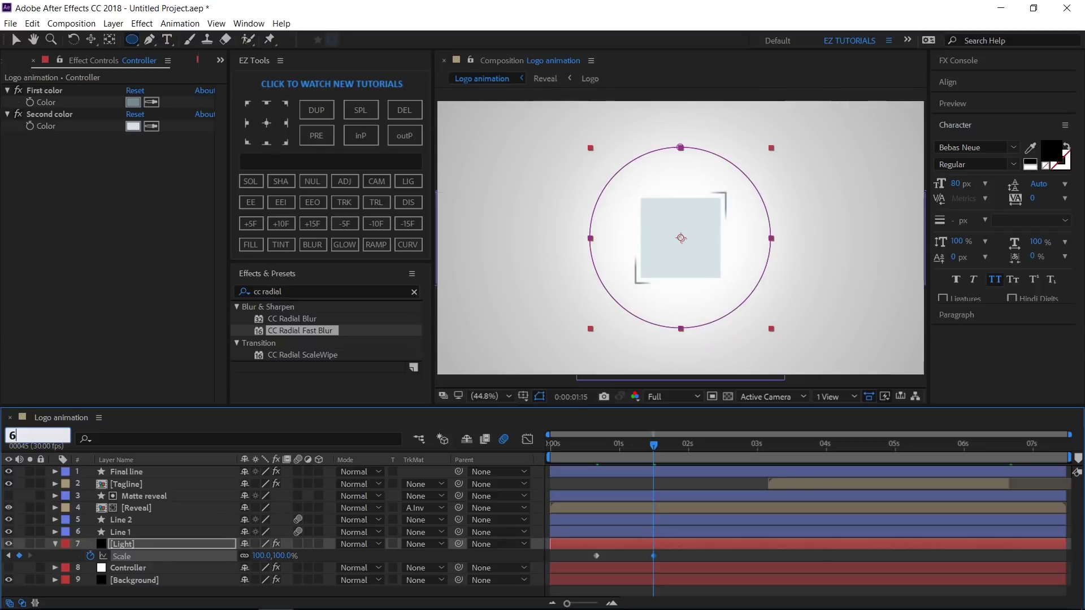
text(.0)
key(Return)
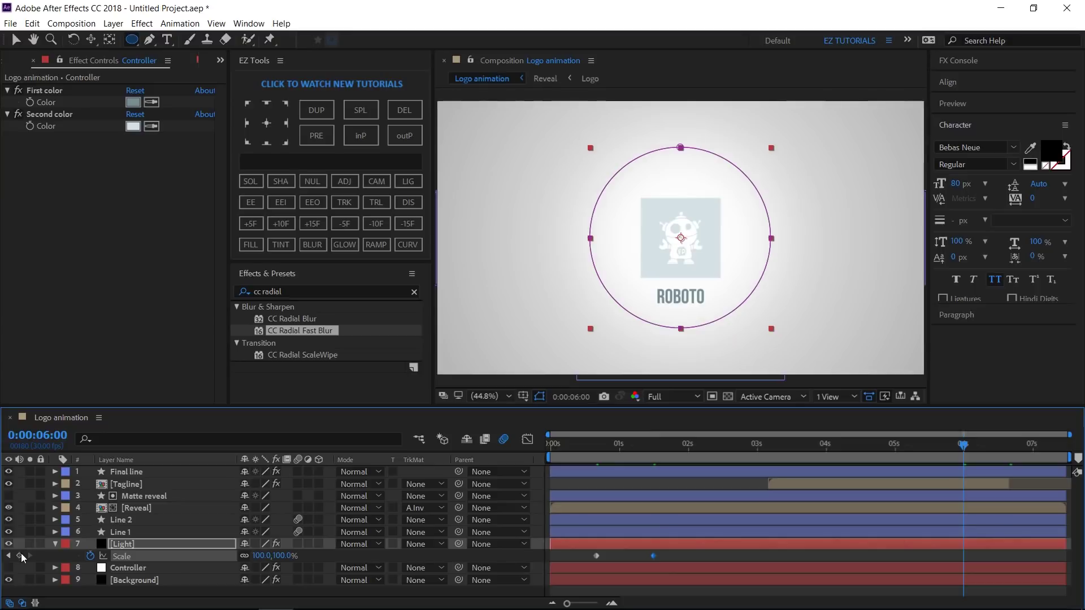
click(19, 556)
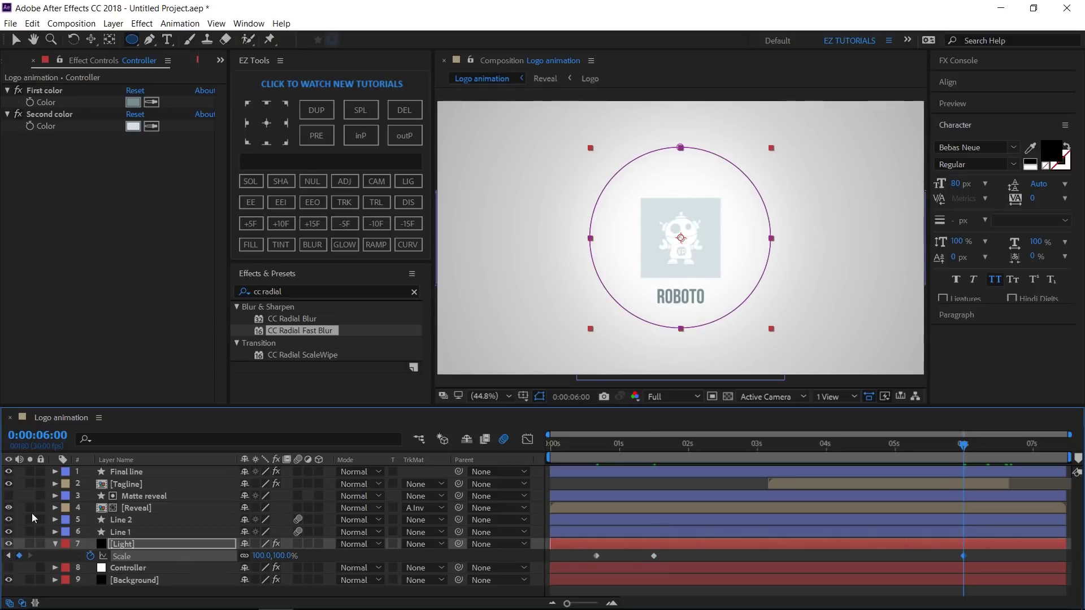
- Set the Light layer's Scale to 0% at 0:00:06:18
click(38, 435)
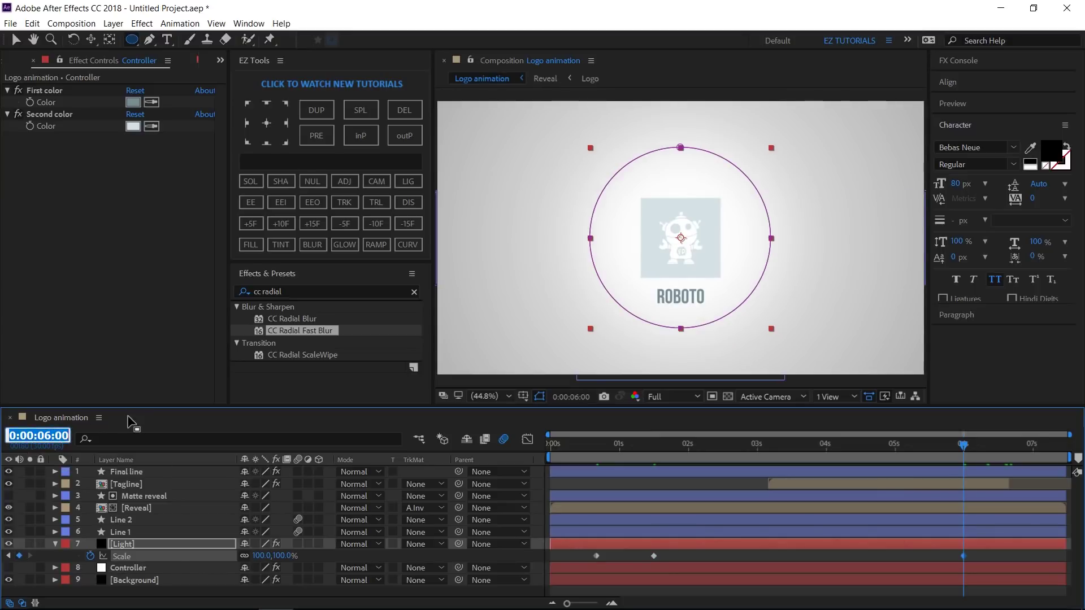
text(6.18)
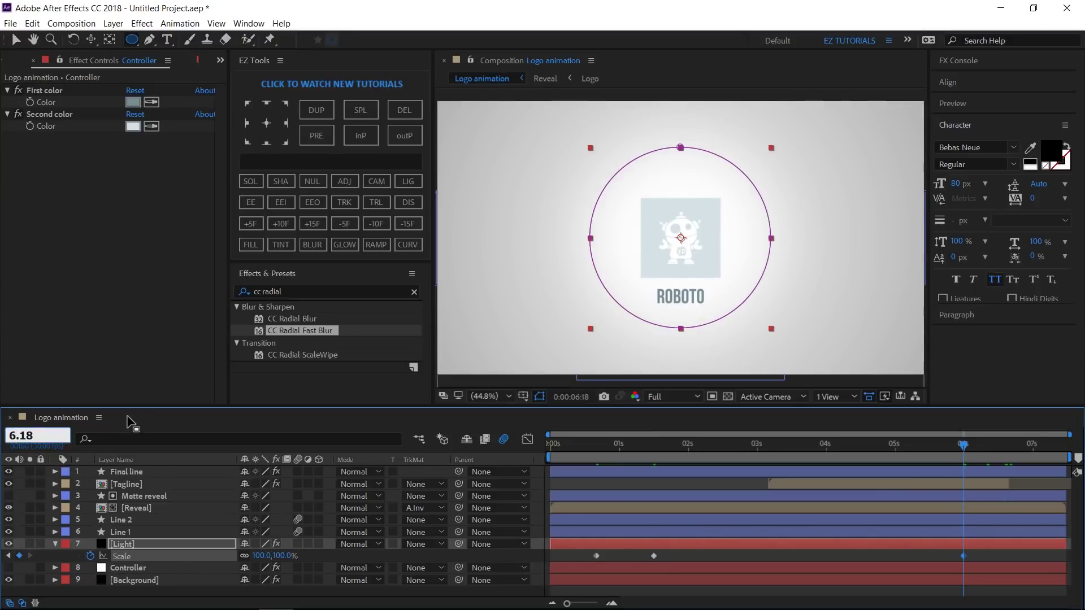
key(Return)
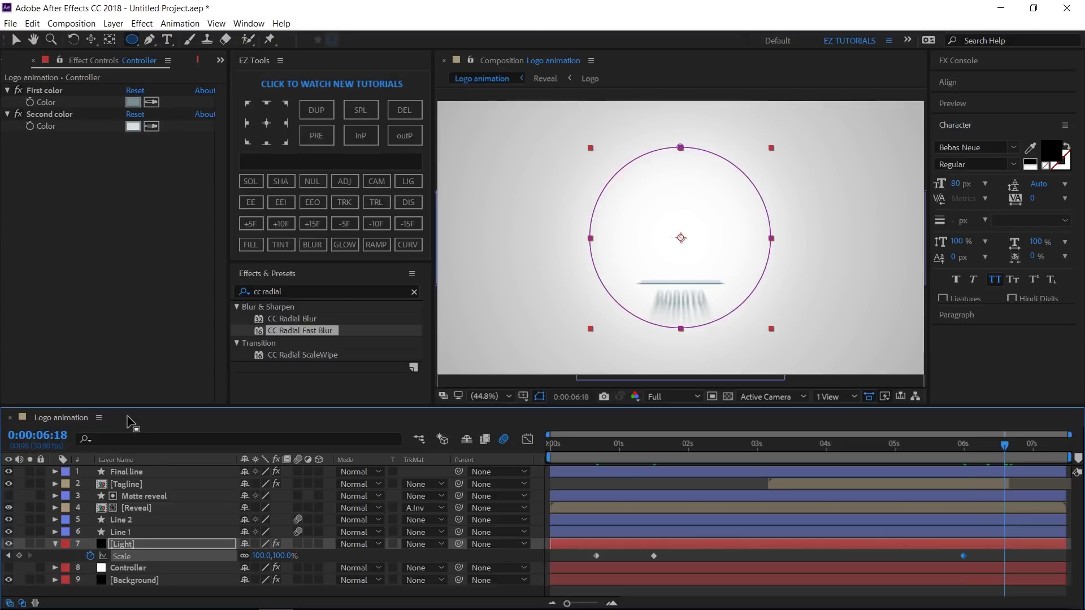
click(259, 556)
text(0)
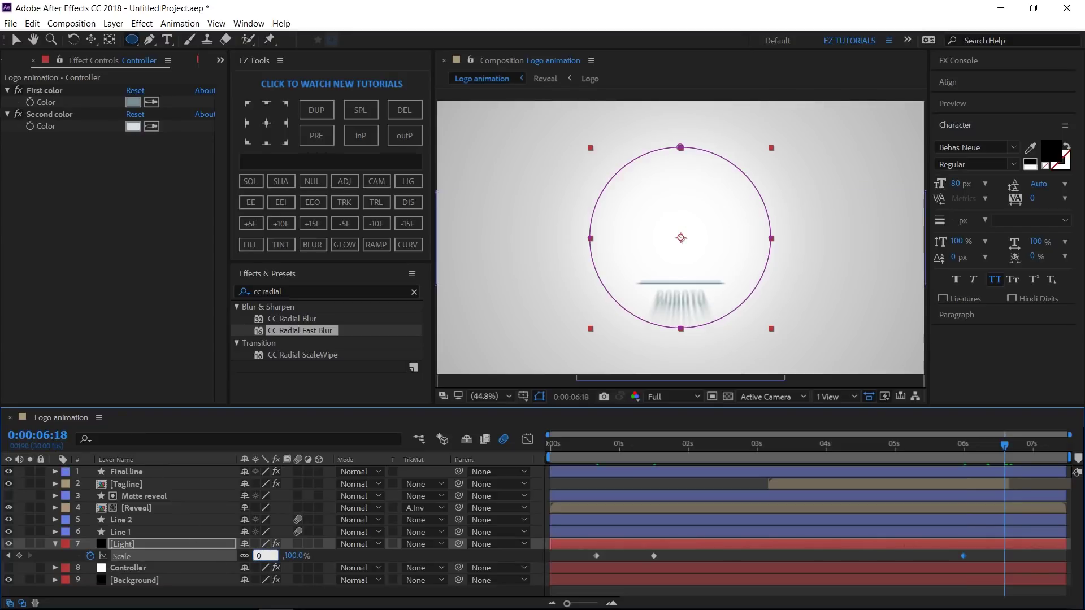
key(Return)
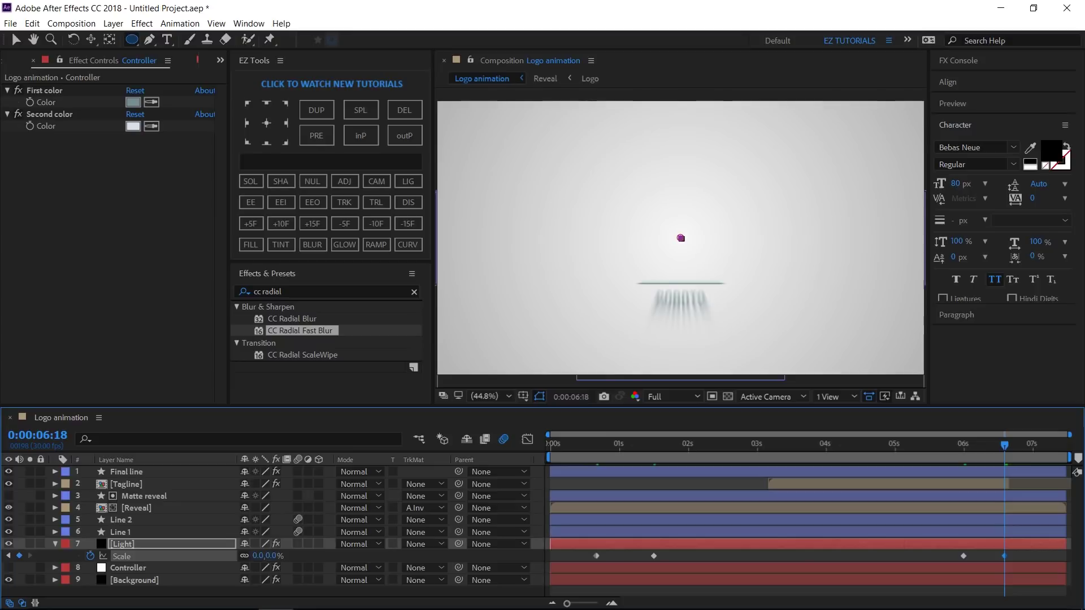
- Apply Easy Ease to all four Scale keyframes of the Light layer
drag(1013, 552, 572, 561)
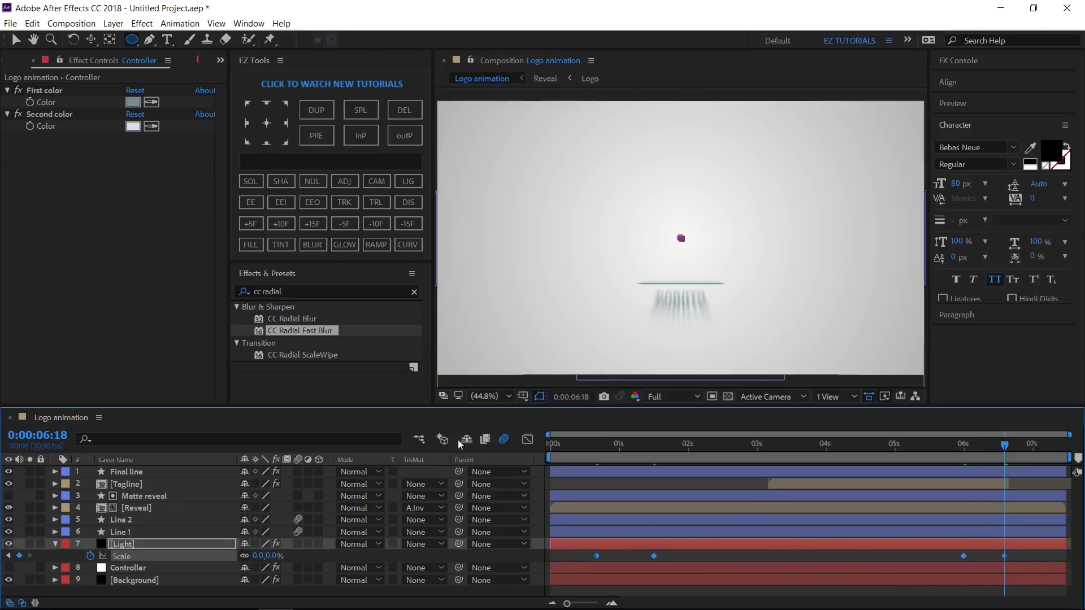
click(251, 202)
click(252, 203)
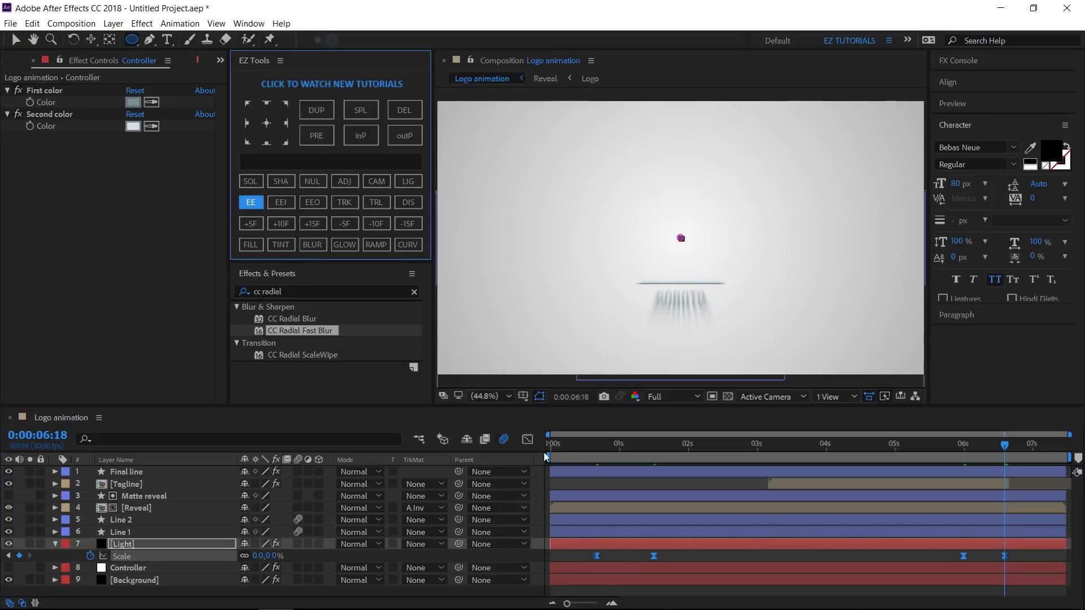
- Reshape the Light layer's Scale speed graph so the growth starts fast and slows down, and the final shrink accelerates toward its end
click(528, 441)
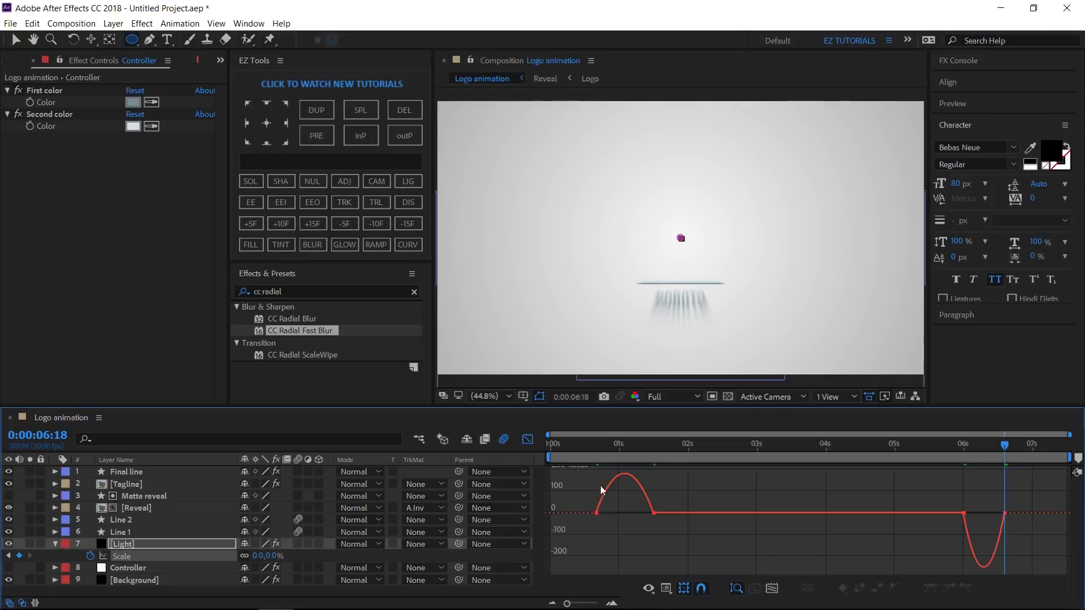
click(964, 514)
mouse_move(991, 518)
mouse_down()
mouse_move(1012, 495)
mouse_move(993, 500)
mouse_up()
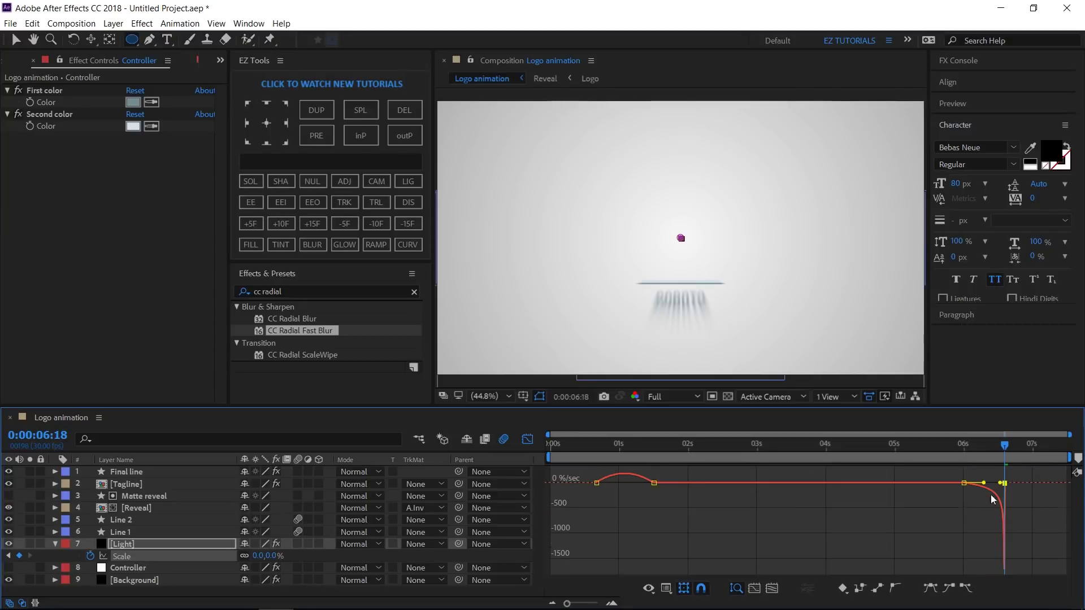
click(654, 483)
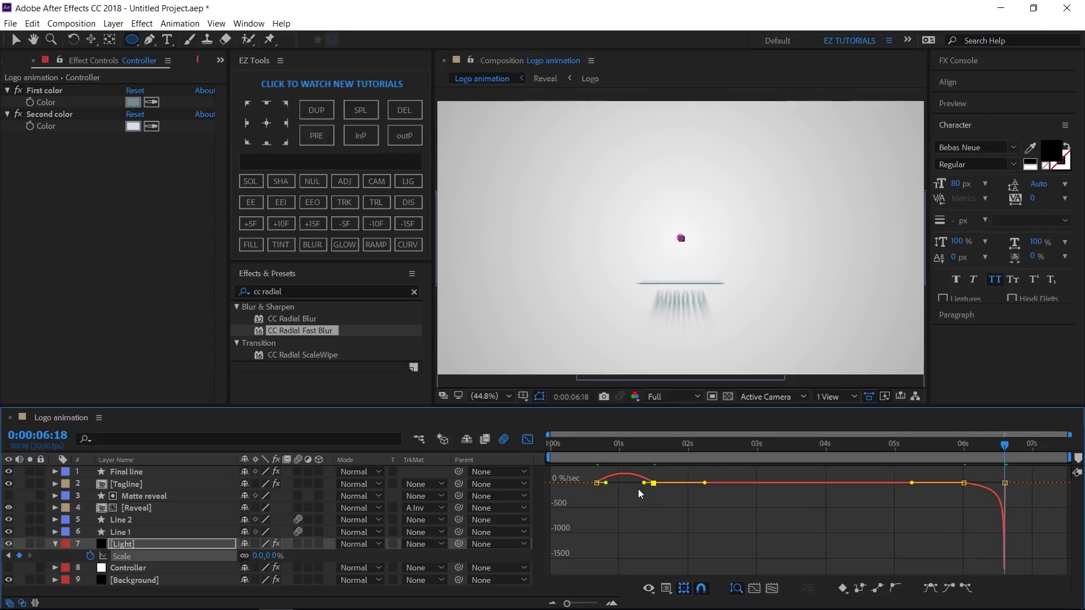
drag(645, 484, 568, 503)
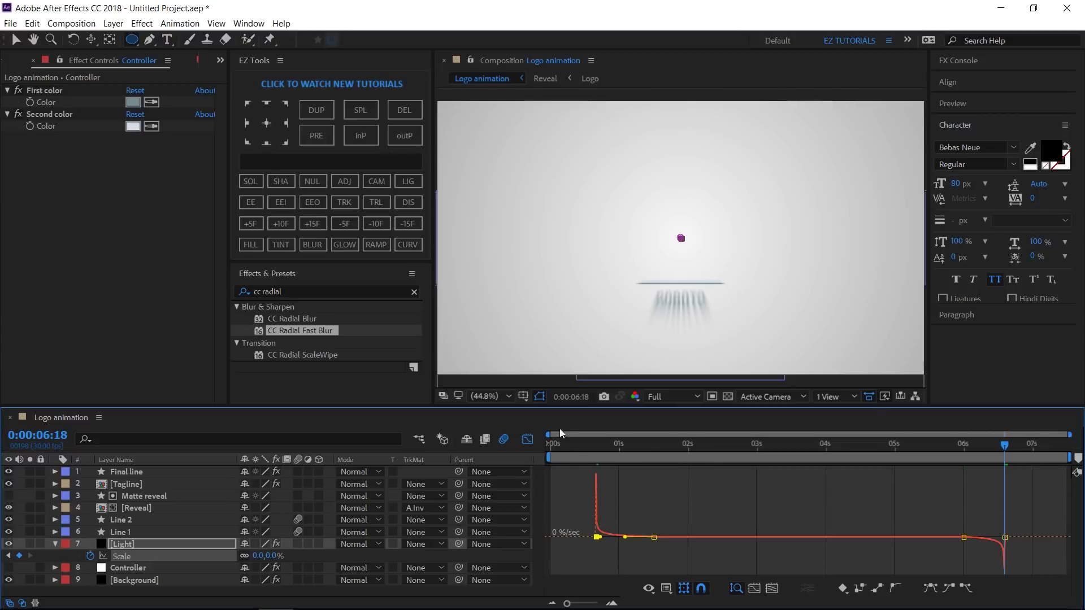
click(527, 439)
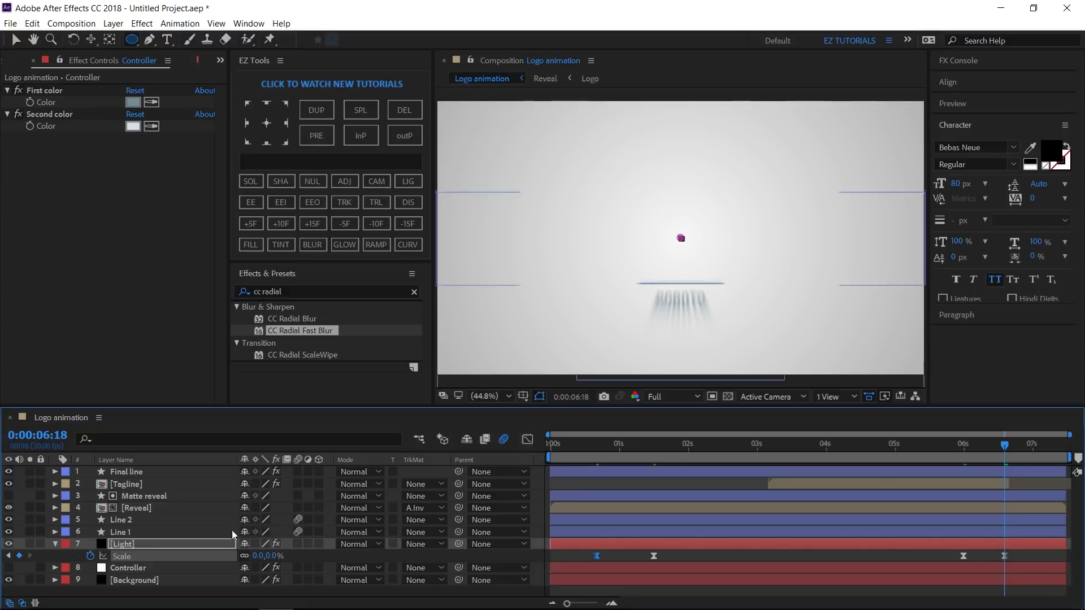
- Add a Position keyframe to the Light layer at 0:00:06:10
click(167, 543)
key(p)
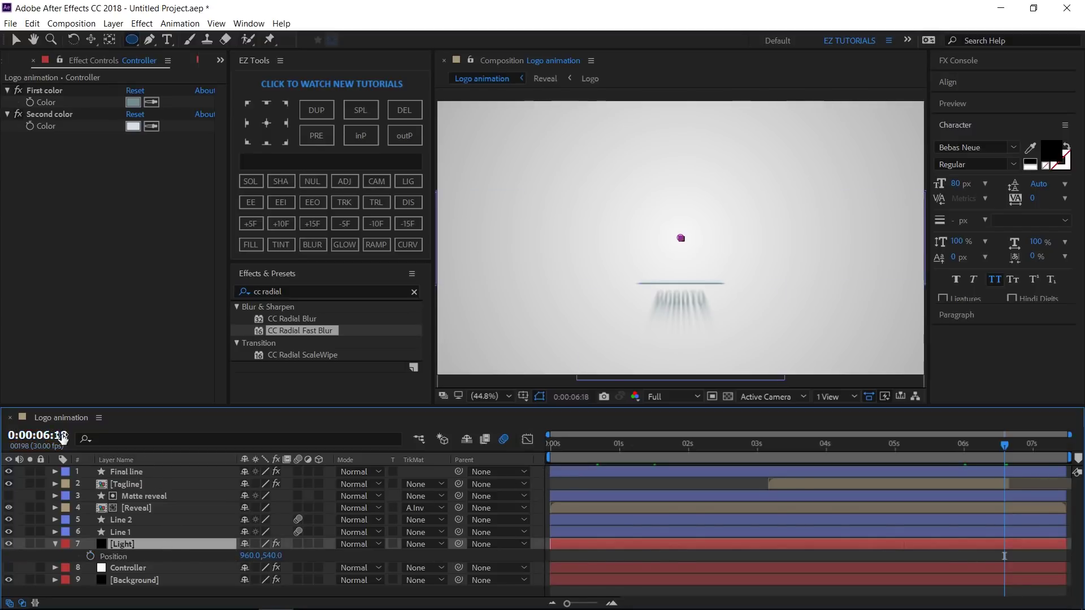
click(38, 435)
text(6.10)
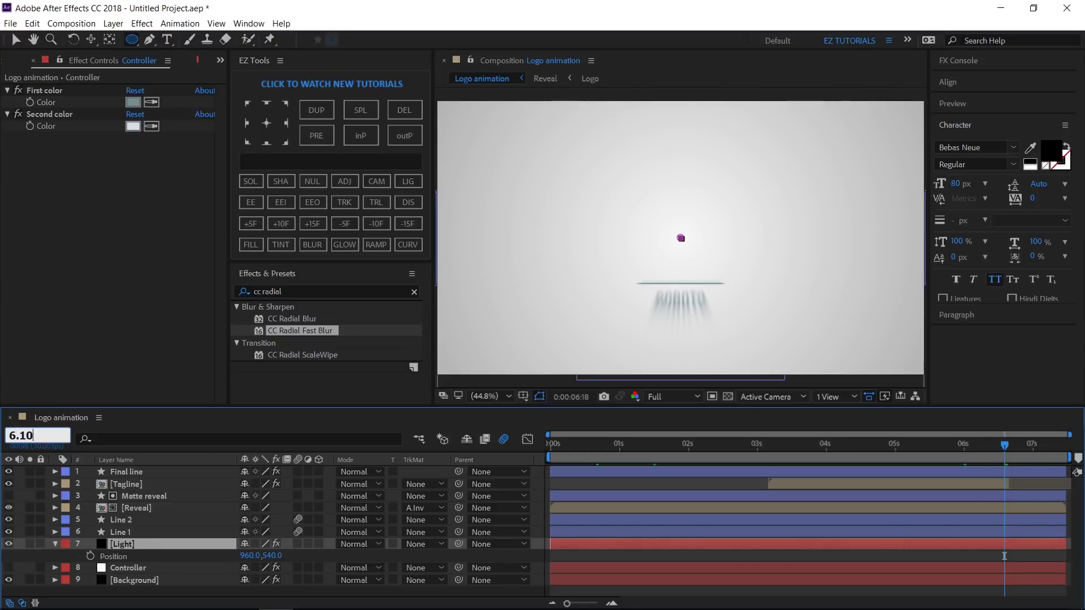
key(Return)
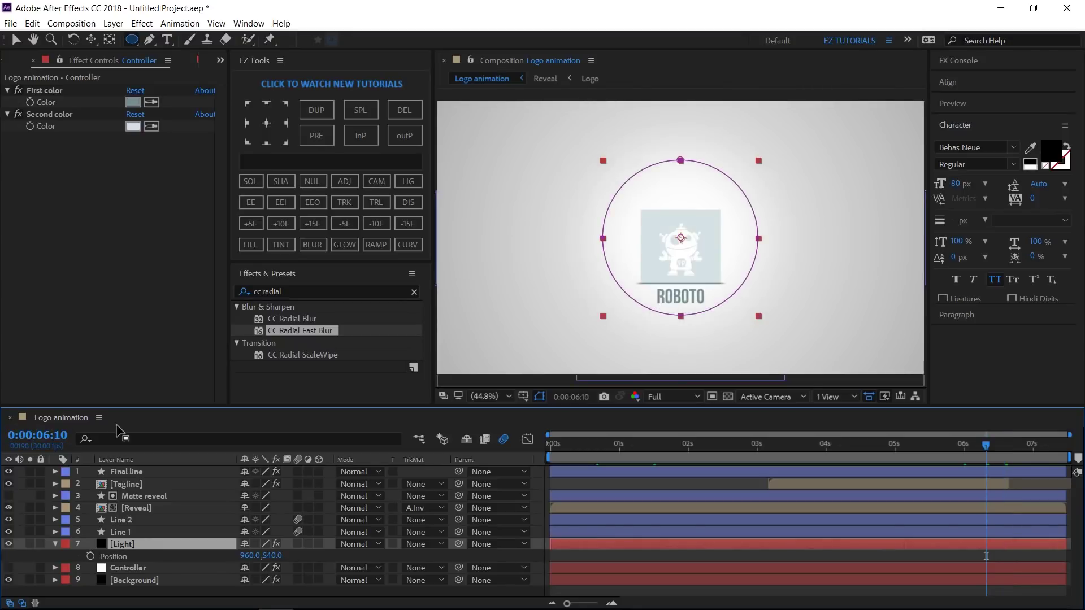
click(89, 556)
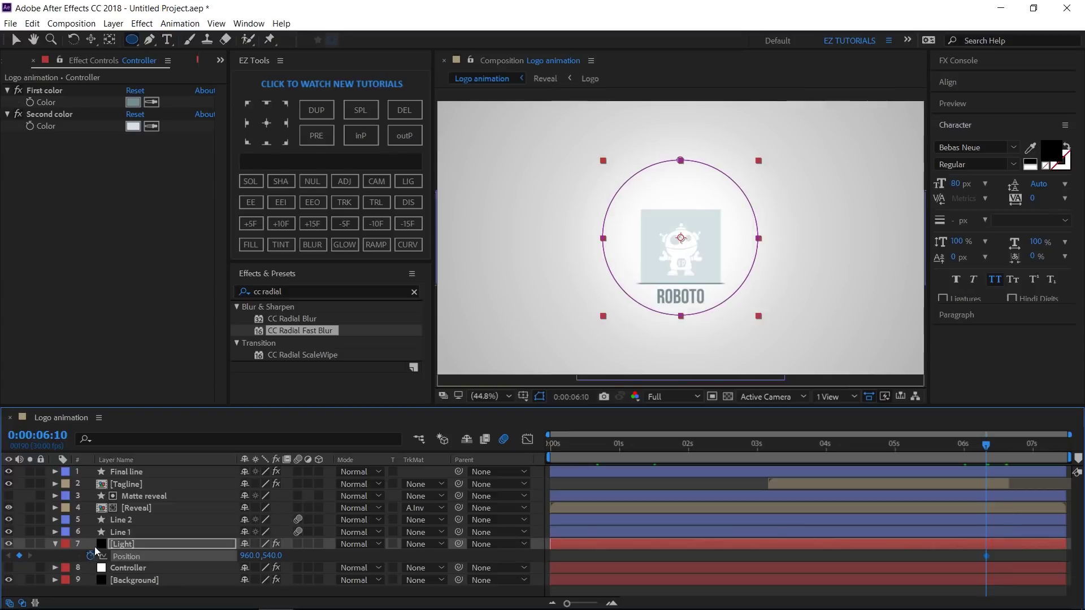
- Move the Light layer to a Y position of 720 at 0:00:06:20
click(283, 225)
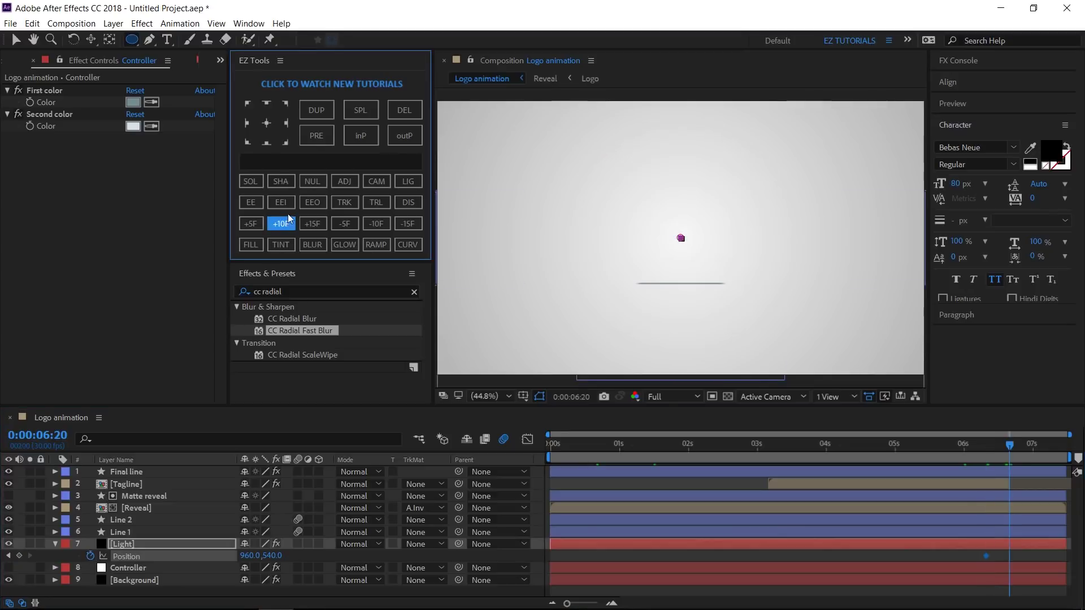
click(271, 556)
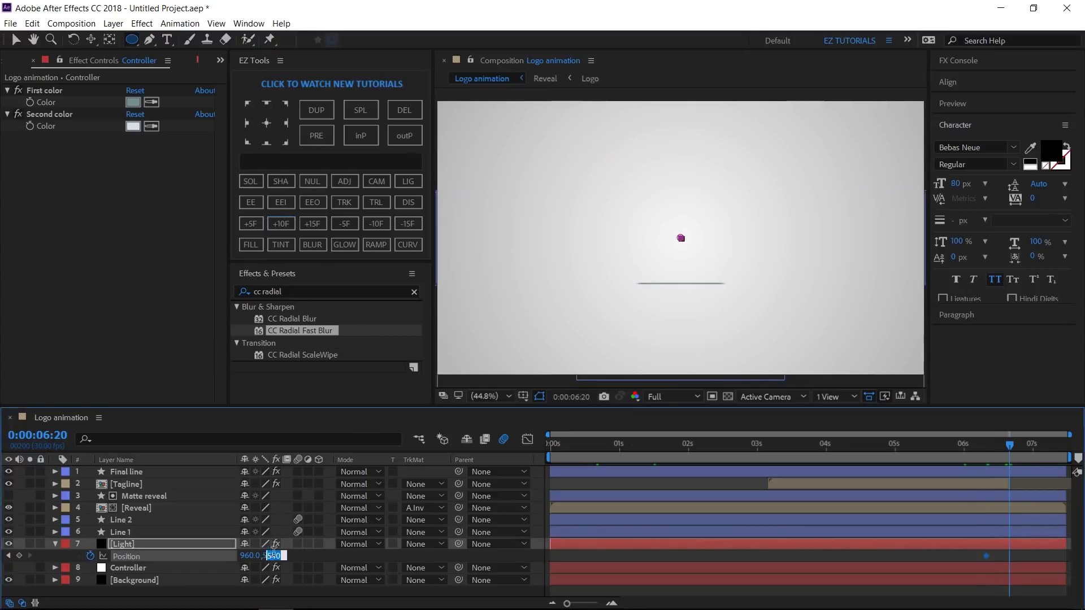
text(720)
key(Return)
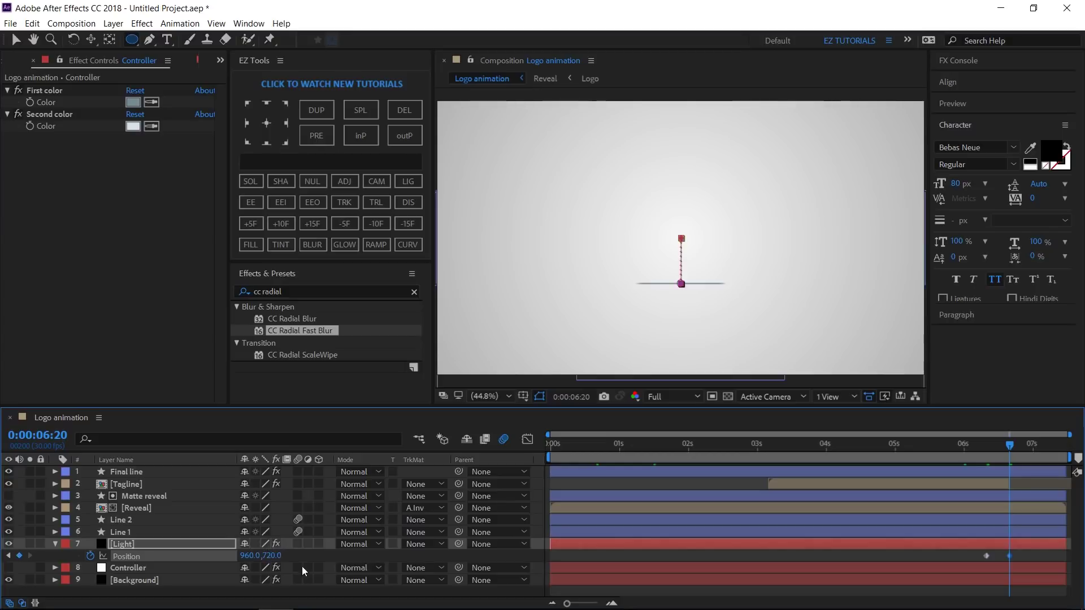
- Collapse the Light layer, enable motion blur on all layers, and add sound fx.mp3 as the topmost layer of the composition
click(54, 544)
click(298, 472)
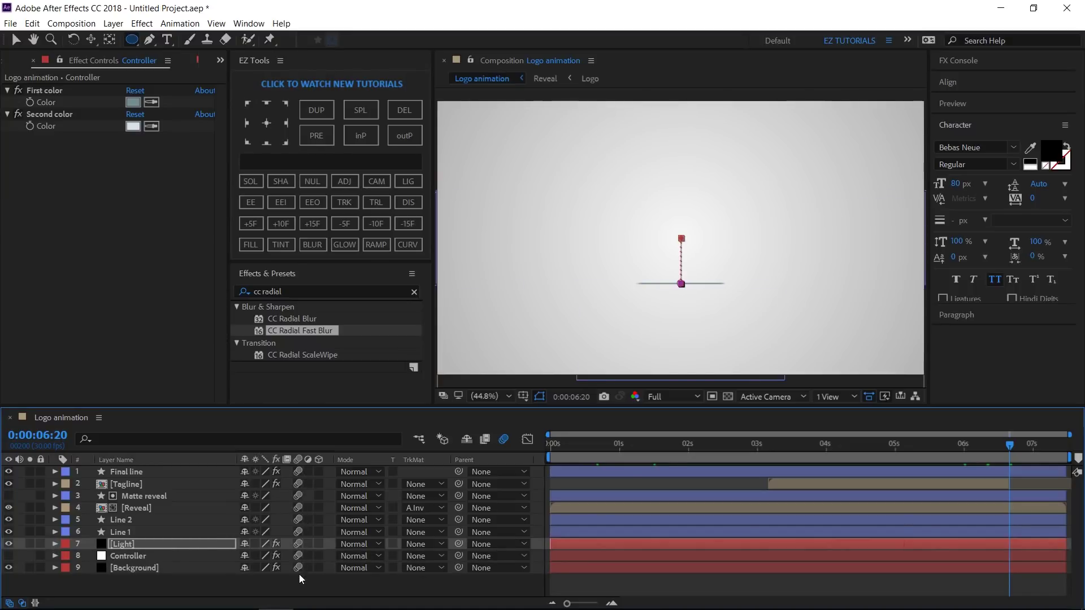
click(11, 65)
drag(54, 239, 100, 468)
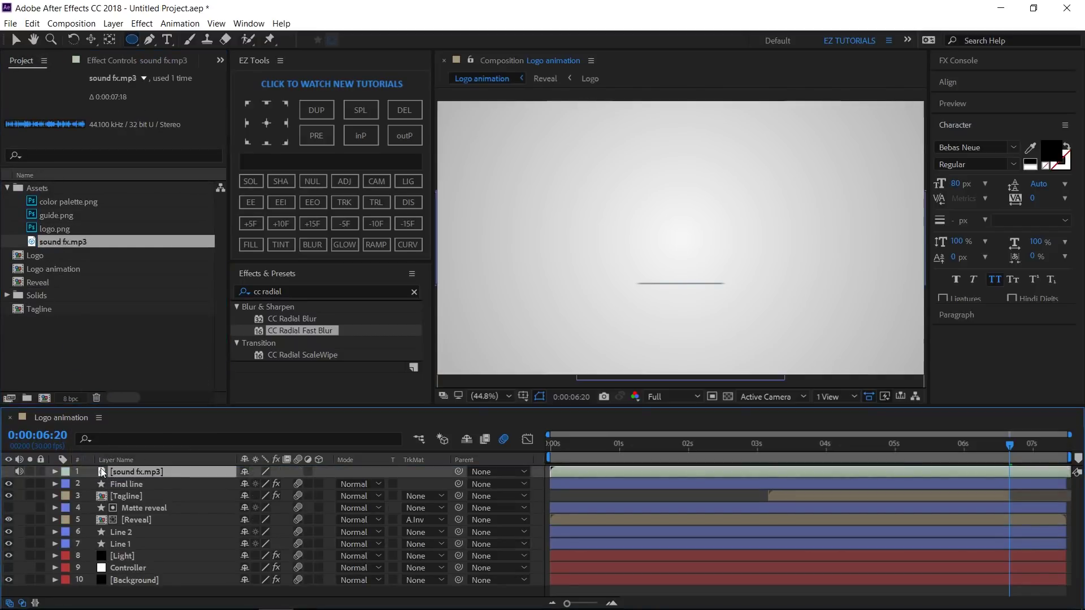
- Preview the finished logo animation with sound from the first frame
click(960, 103)
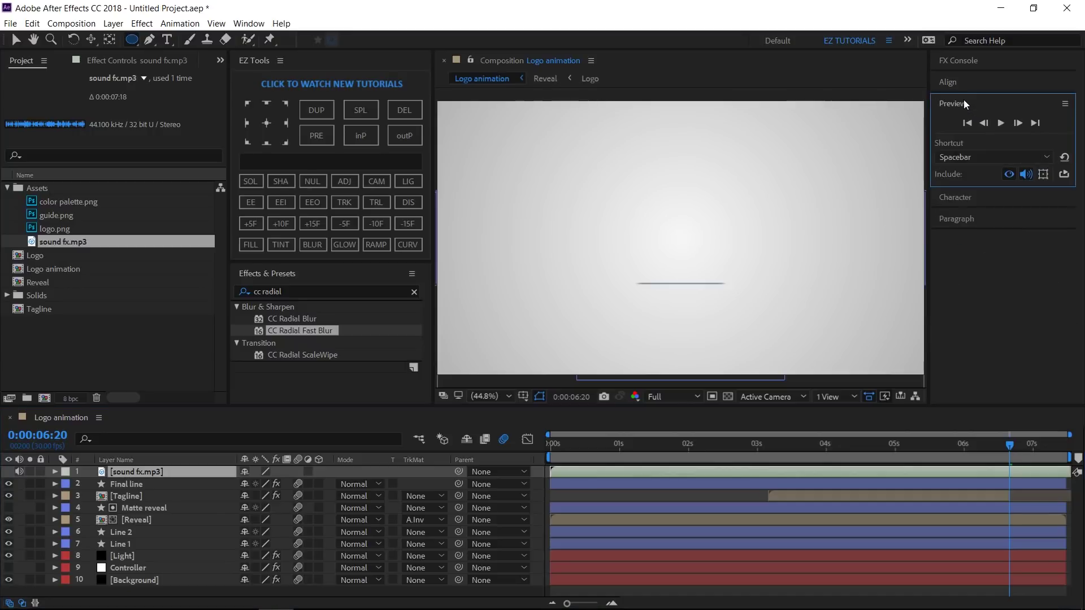
click(968, 122)
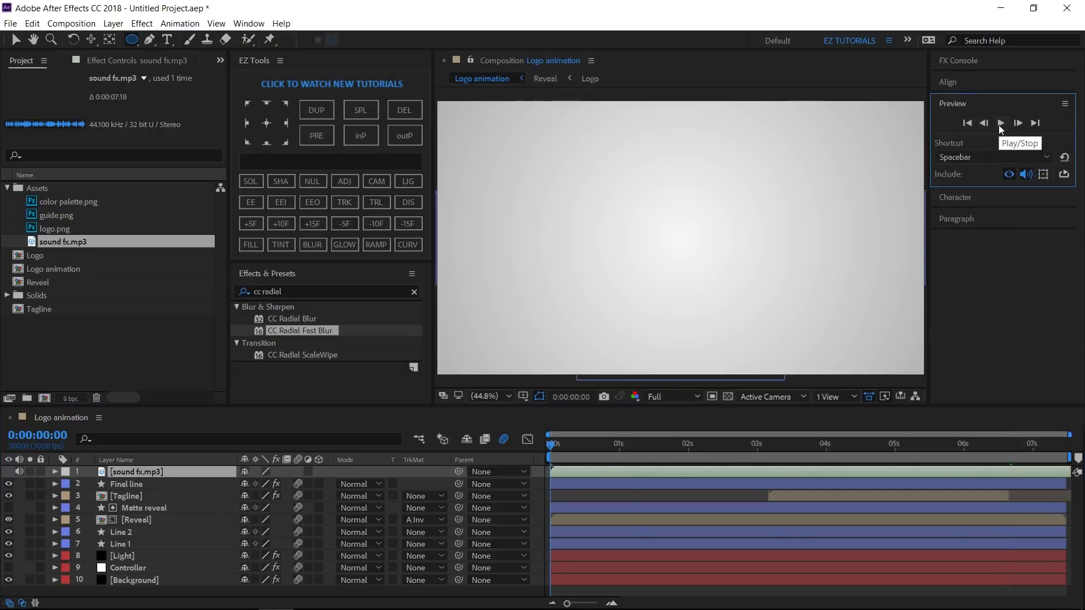
click(998, 123)
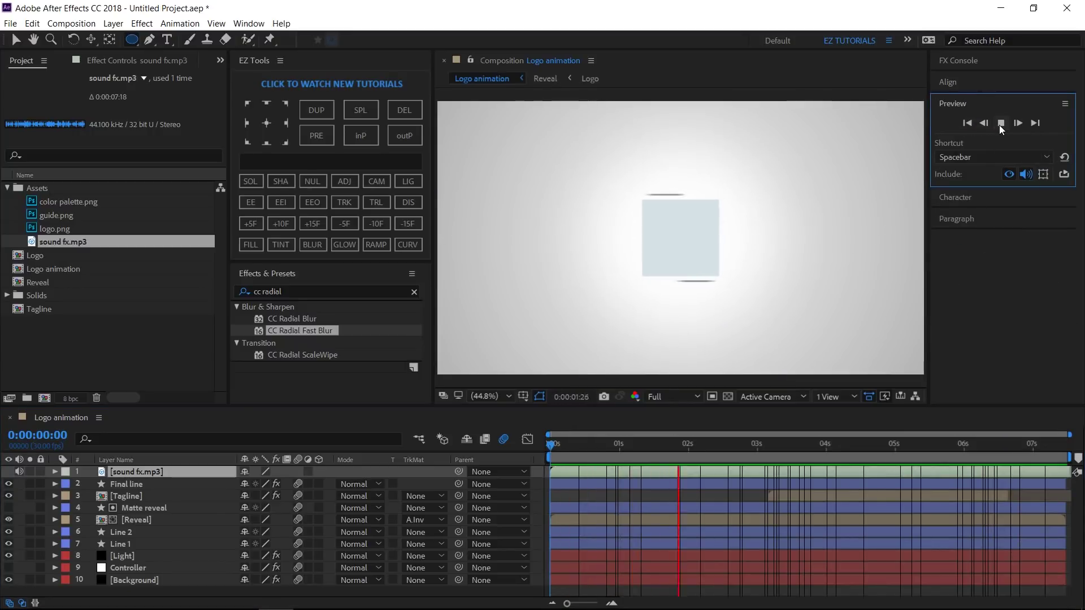